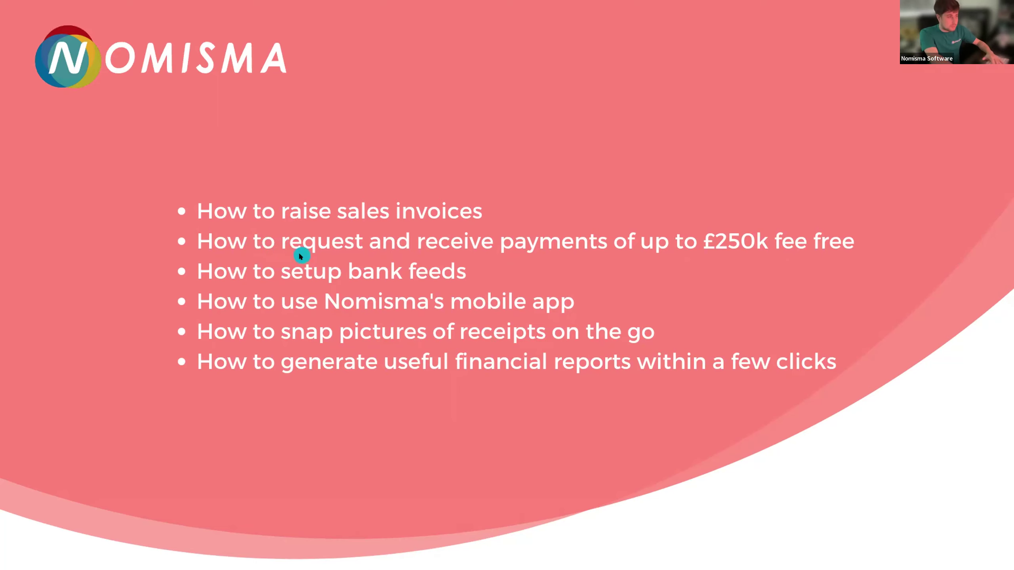
Switch to the Nomisma company dashboard in Chrome and check which bank accounts the Banking summary offers
{"action": "key", "text": "ctrl+Left"}
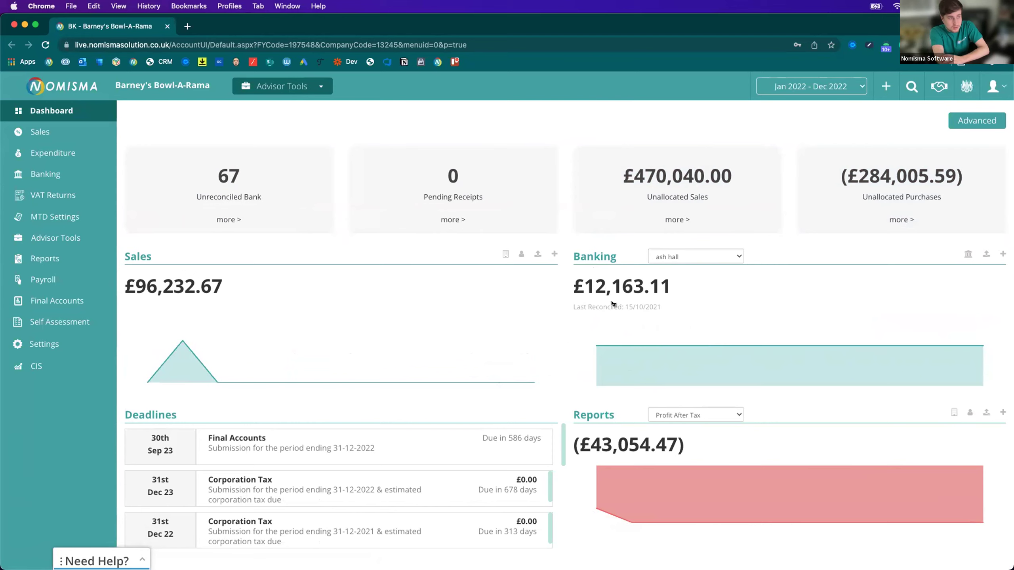
{"action": "left_click_drag", "start_coordinate": [581, 306], "coordinate": [595, 312]}
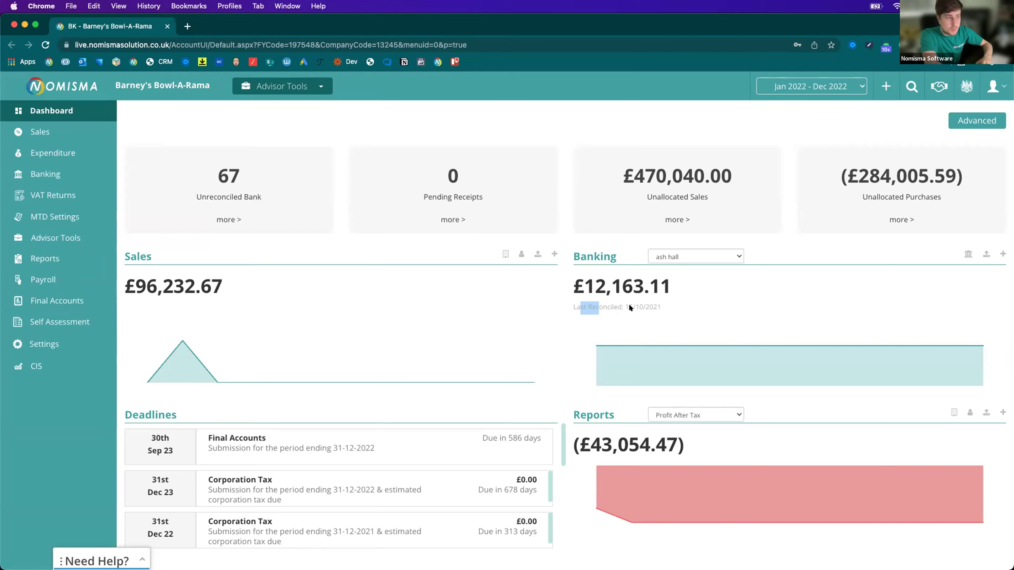
{"action": "left_click", "coordinate": [679, 257]}
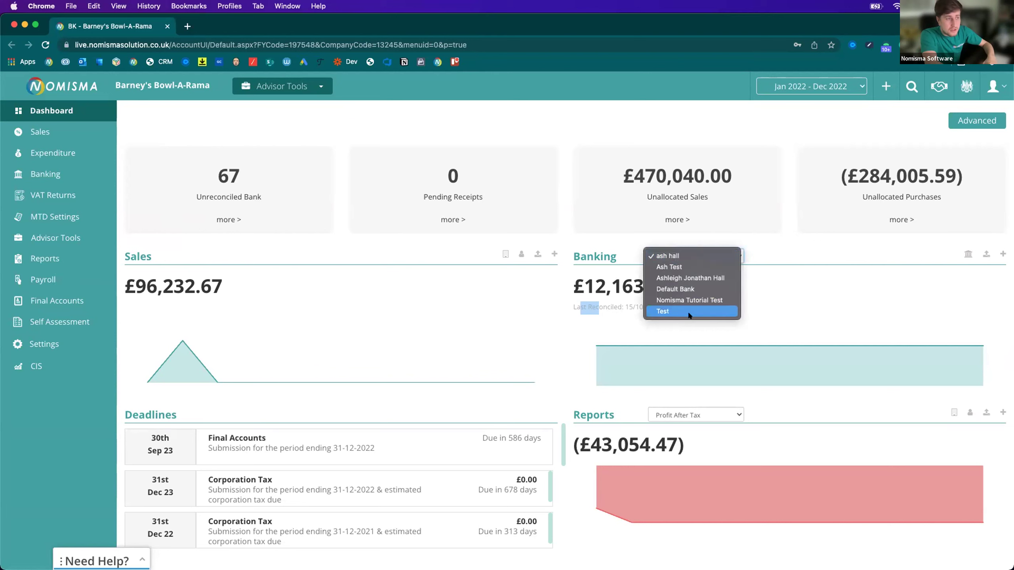
{"action": "left_click", "coordinate": [837, 240]}
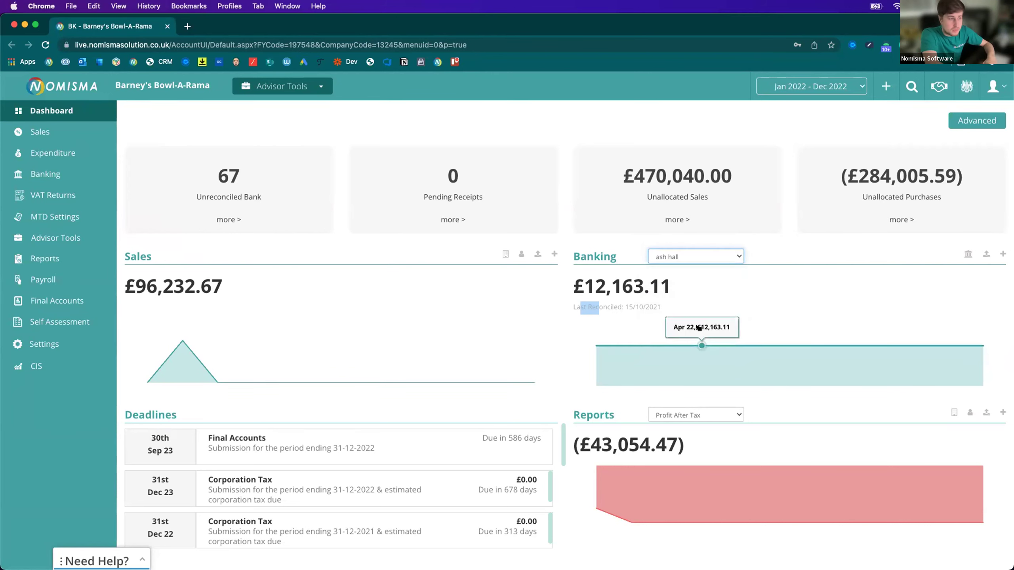
{"action": "scroll", "coordinate": [680, 328], "scroll_direction": "down", "scroll_amount": 1}
View the balance sheet, profit after tax and director balances in turn in the dashboard's Reports summary
{"action": "left_click", "coordinate": [674, 413]}
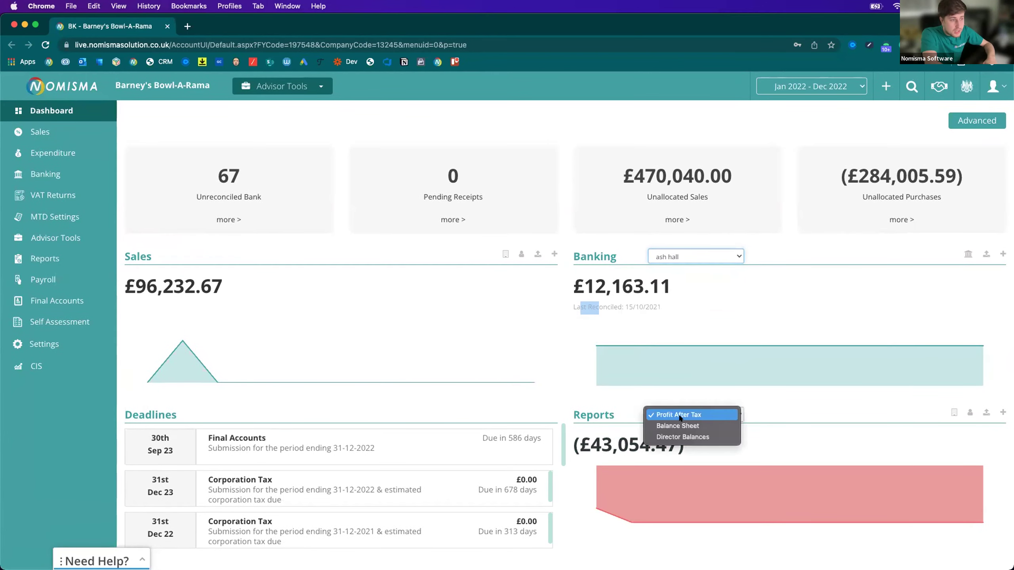
{"action": "left_click", "coordinate": [656, 425]}
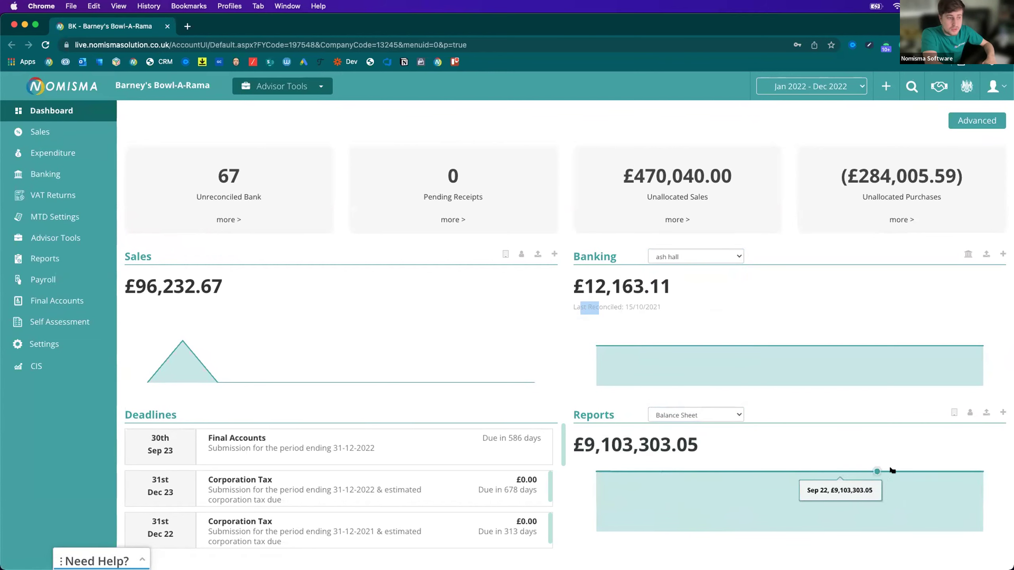
{"action": "left_click", "coordinate": [678, 416]}
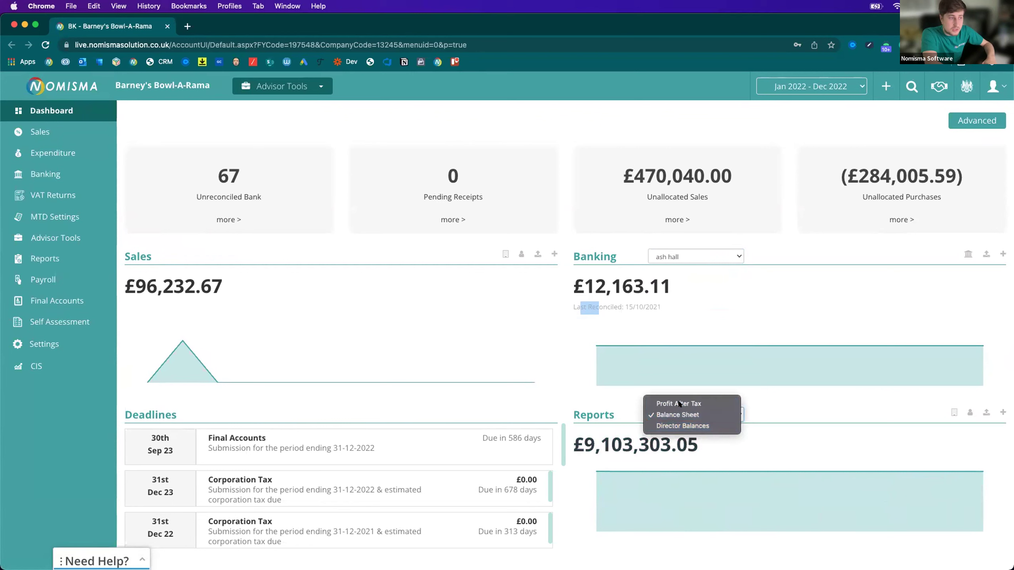
{"action": "left_click", "coordinate": [677, 406]}
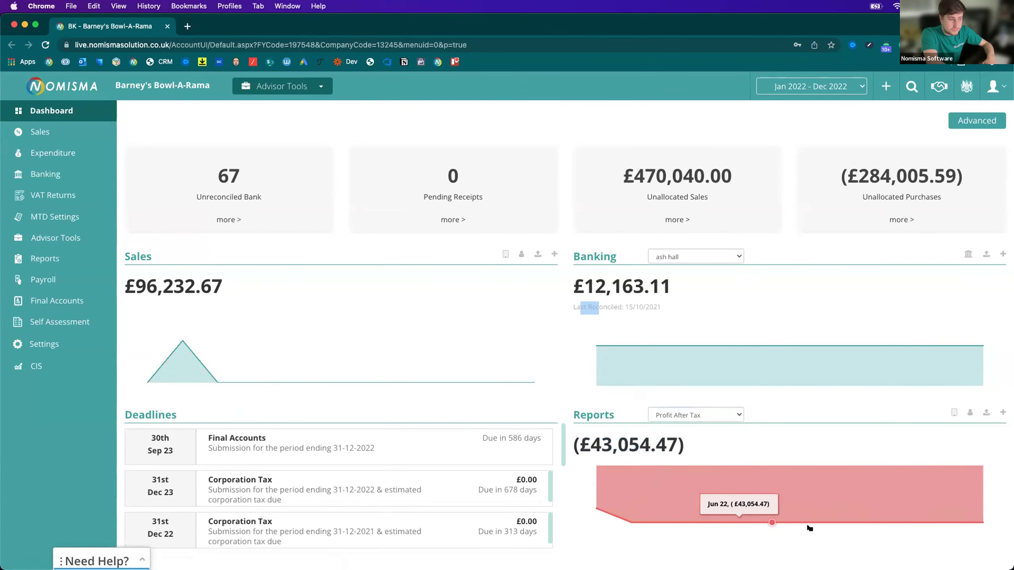
{"action": "left_click", "coordinate": [699, 417]}
{"action": "left_click", "coordinate": [704, 435]}
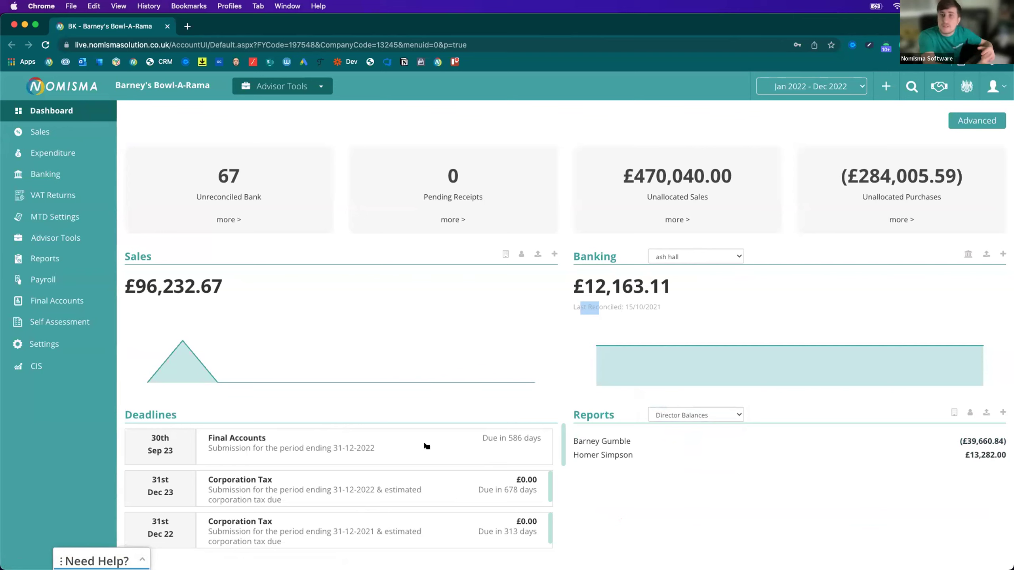
Examine the Final Accounts entry in the Deadlines list, including its submission period and time remaining
{"action": "scroll", "coordinate": [426, 446], "scroll_direction": "down", "scroll_amount": 3}
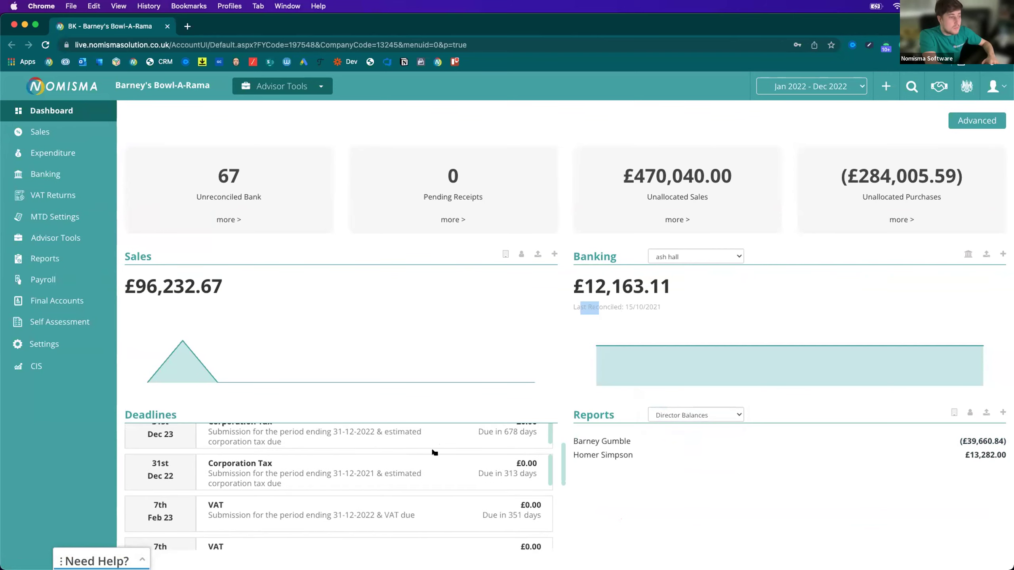
{"action": "scroll", "coordinate": [428, 460], "scroll_direction": "up", "scroll_amount": 3}
{"action": "scroll", "coordinate": [410, 445], "scroll_direction": "down", "scroll_amount": 1}
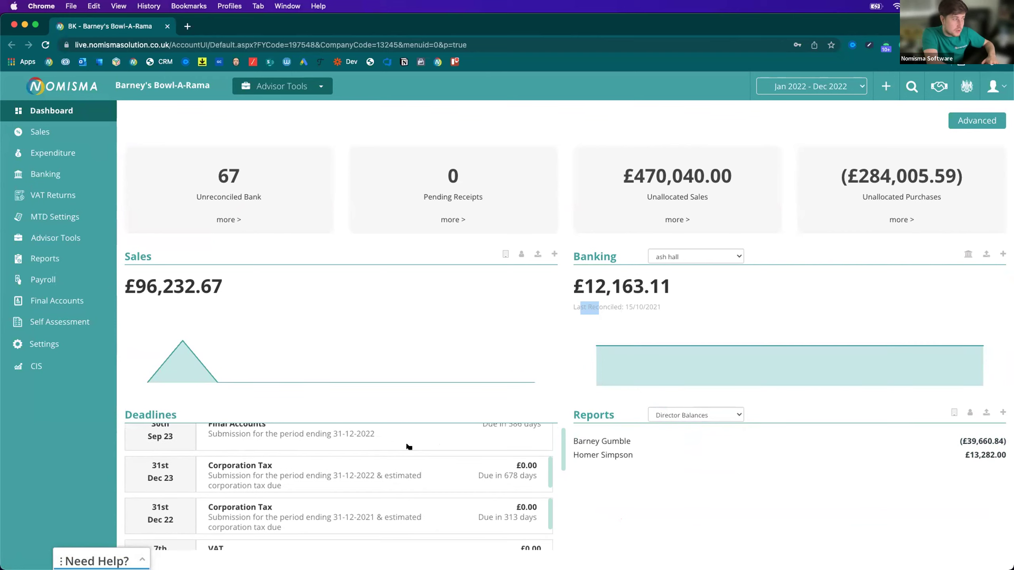
{"action": "scroll", "coordinate": [384, 436], "scroll_direction": "up", "scroll_amount": 1}
{"action": "triple_click", "coordinate": [328, 451]}
{"action": "left_click_drag", "start_coordinate": [541, 437], "coordinate": [473, 437]}
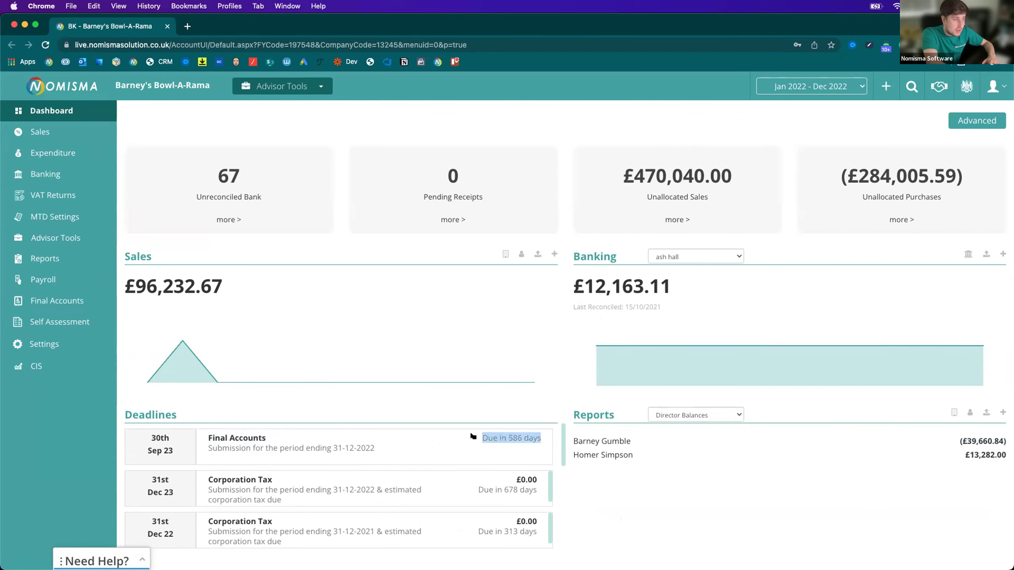
Review the corporation tax, VAT and self assessment deadlines through the end of the list, with their estimated amounts due
{"action": "scroll", "coordinate": [462, 454], "scroll_direction": "down", "scroll_amount": 1}
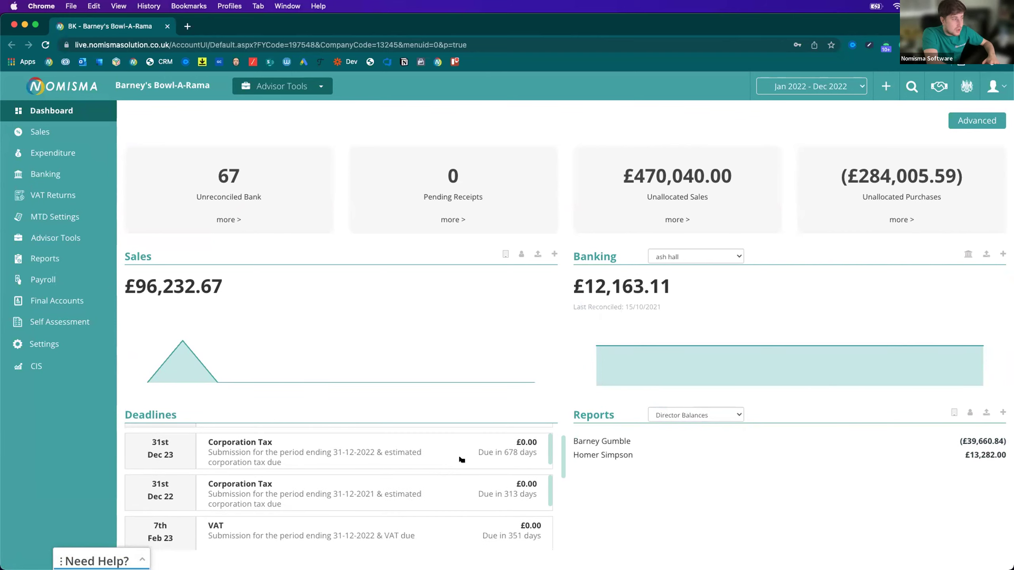
{"action": "scroll", "coordinate": [439, 470], "scroll_direction": "down", "scroll_amount": 1}
{"action": "scroll", "coordinate": [440, 469], "scroll_direction": "up", "scroll_amount": 1}
{"action": "left_click_drag", "start_coordinate": [542, 444], "coordinate": [513, 446]}
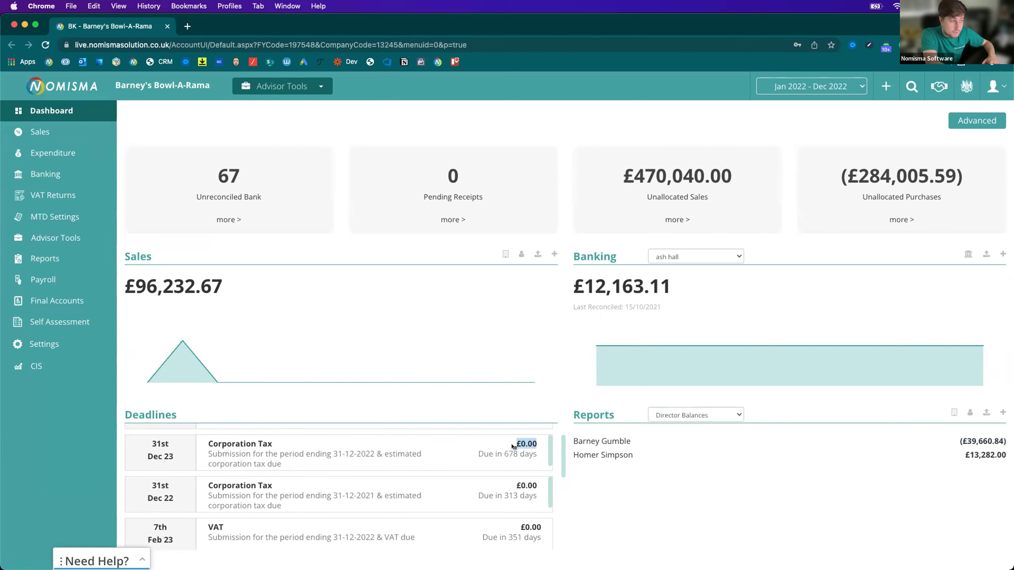
{"action": "scroll", "coordinate": [408, 460], "scroll_direction": "down", "scroll_amount": 1}
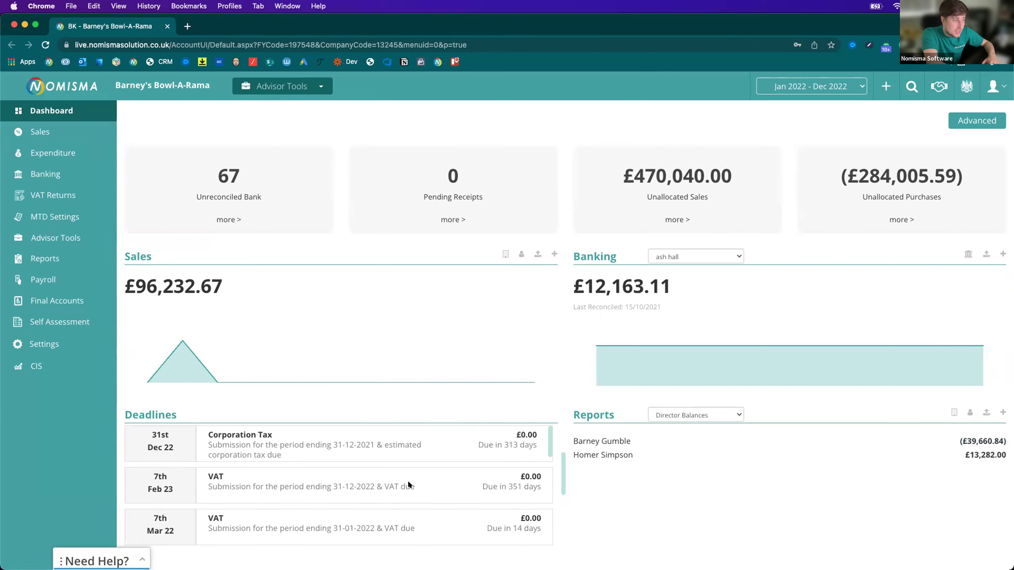
{"action": "scroll", "coordinate": [408, 485], "scroll_direction": "down", "scroll_amount": 5}
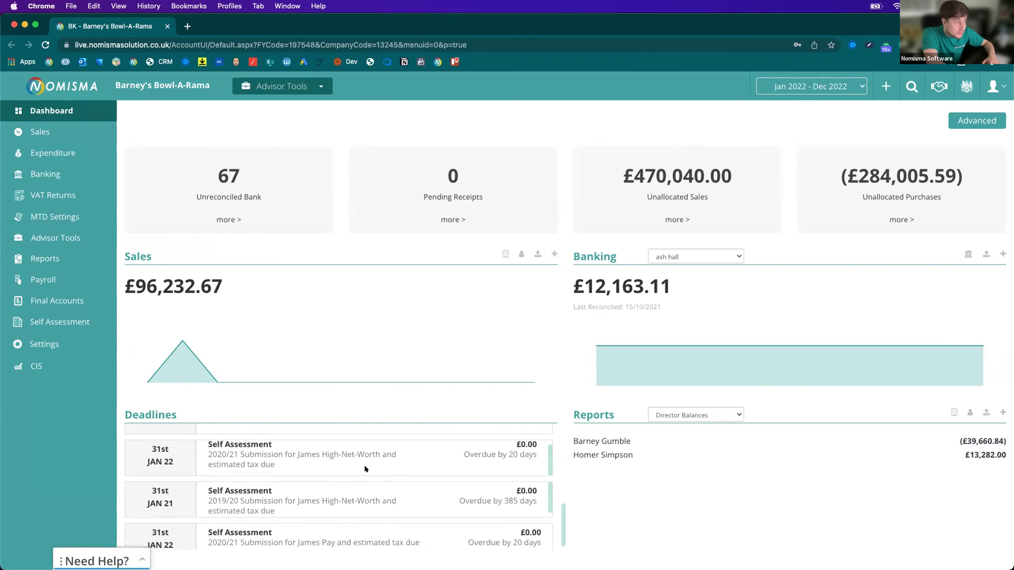
{"action": "scroll", "coordinate": [364, 469], "scroll_direction": "down", "scroll_amount": 1}
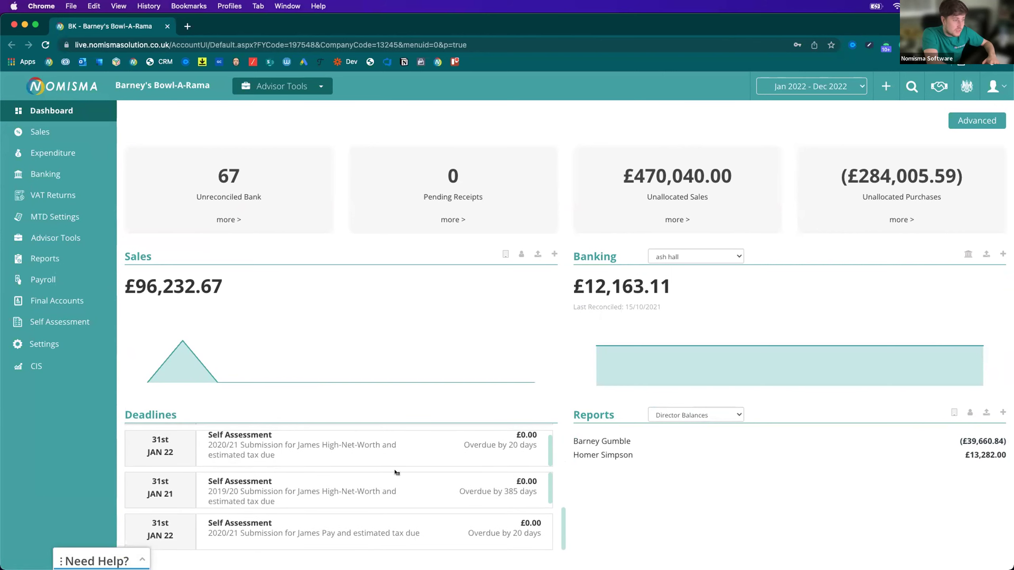
{"action": "scroll", "coordinate": [396, 473], "scroll_direction": "up", "scroll_amount": 8}
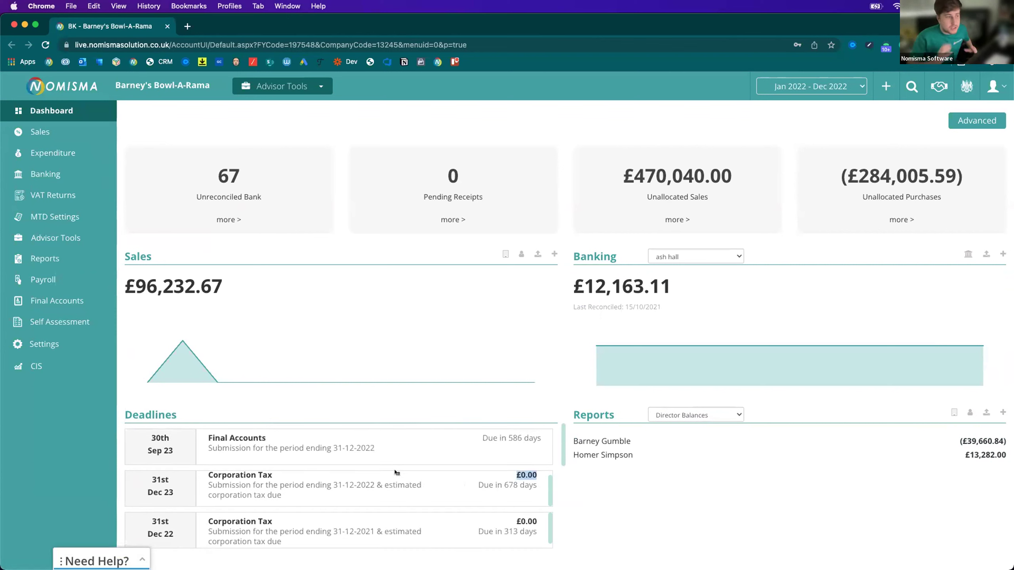
{"action": "left_click", "coordinate": [455, 127]}
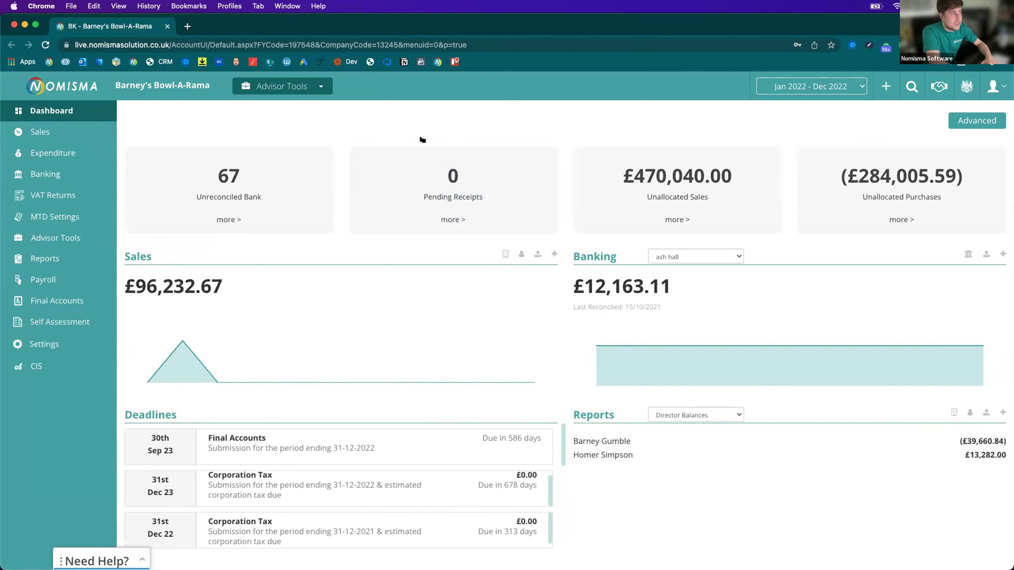
Open the Sales Dashboard and review the customers and outstanding amounts in the invoice list
{"action": "left_click", "coordinate": [73, 133]}
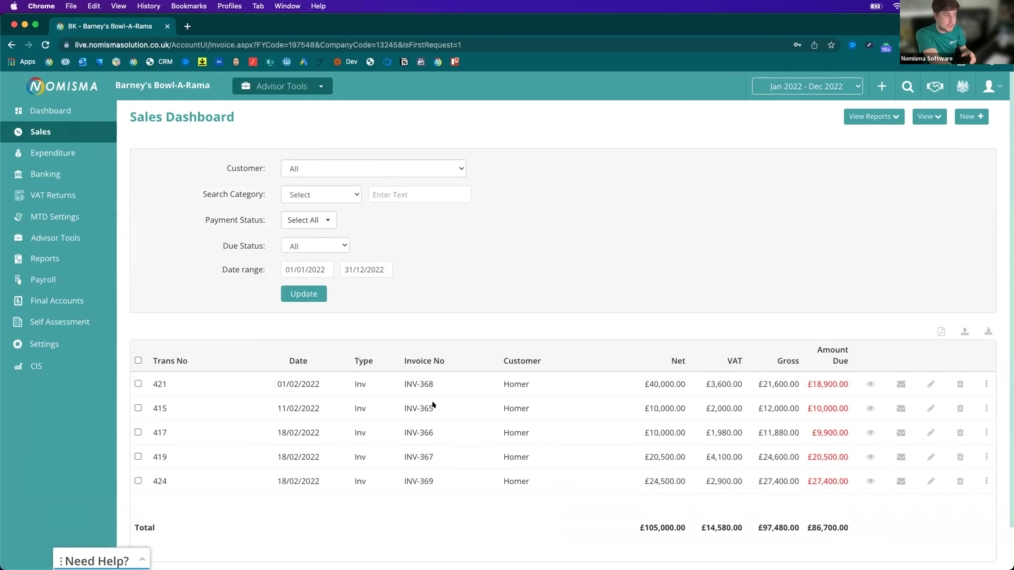
{"action": "left_click_drag", "start_coordinate": [430, 403], "coordinate": [504, 399]}
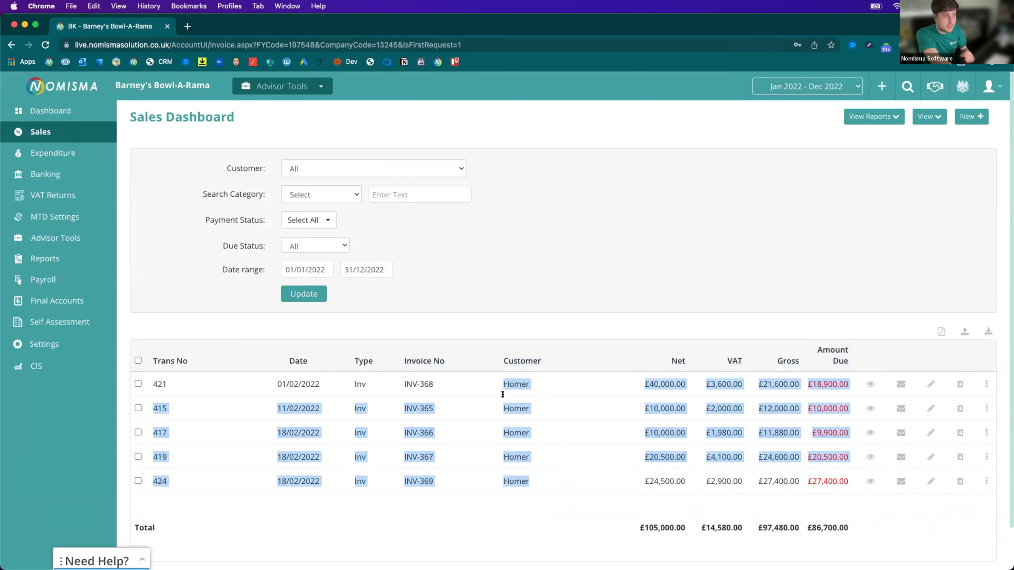
{"action": "left_click", "coordinate": [507, 402]}
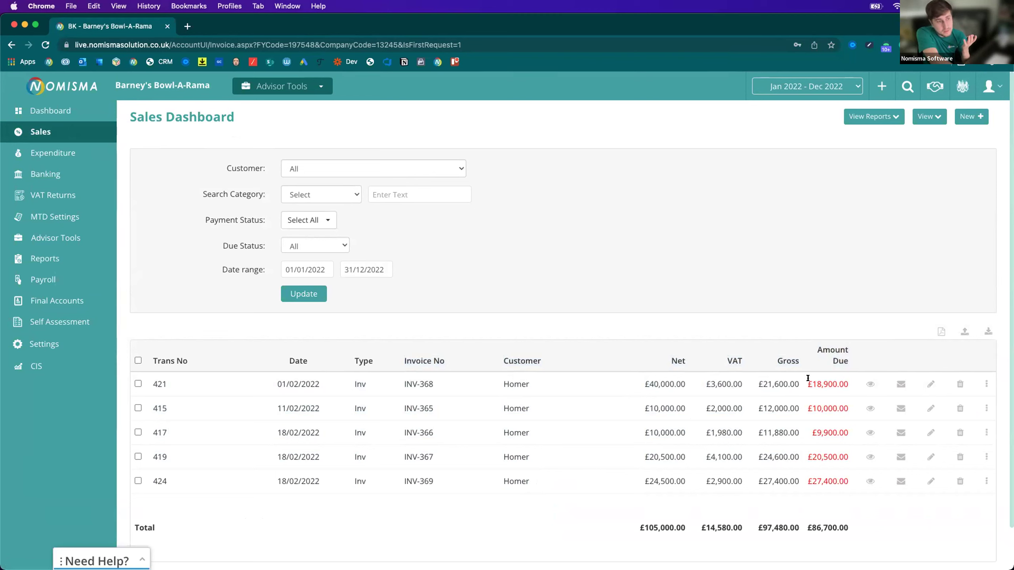
{"action": "left_click_drag", "start_coordinate": [811, 377], "coordinate": [846, 376]}
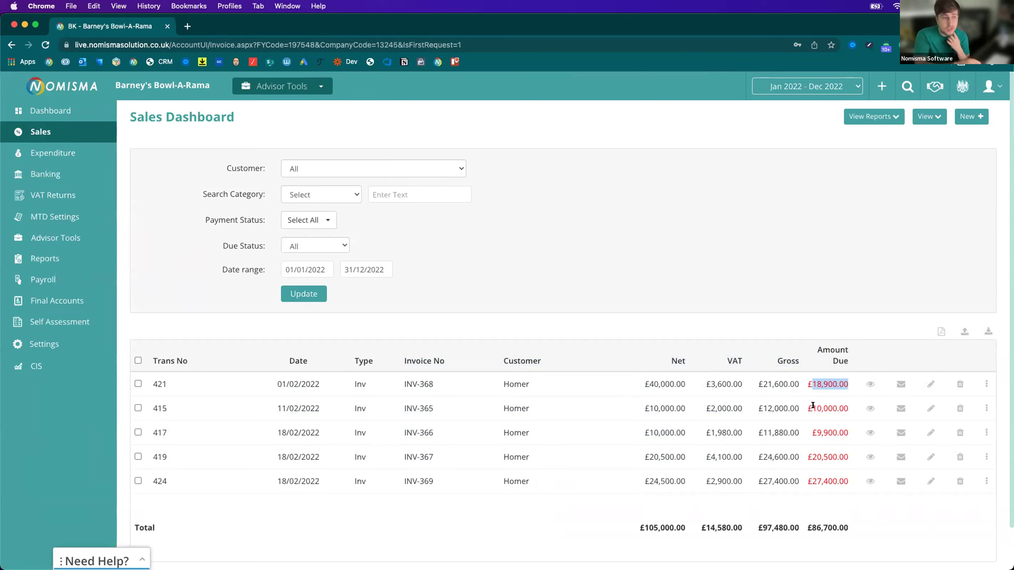
Preview the sales invoice dated 01/02/2022, check its totals, payment details and export formats, and close the preview
{"action": "left_click", "coordinate": [871, 385]}
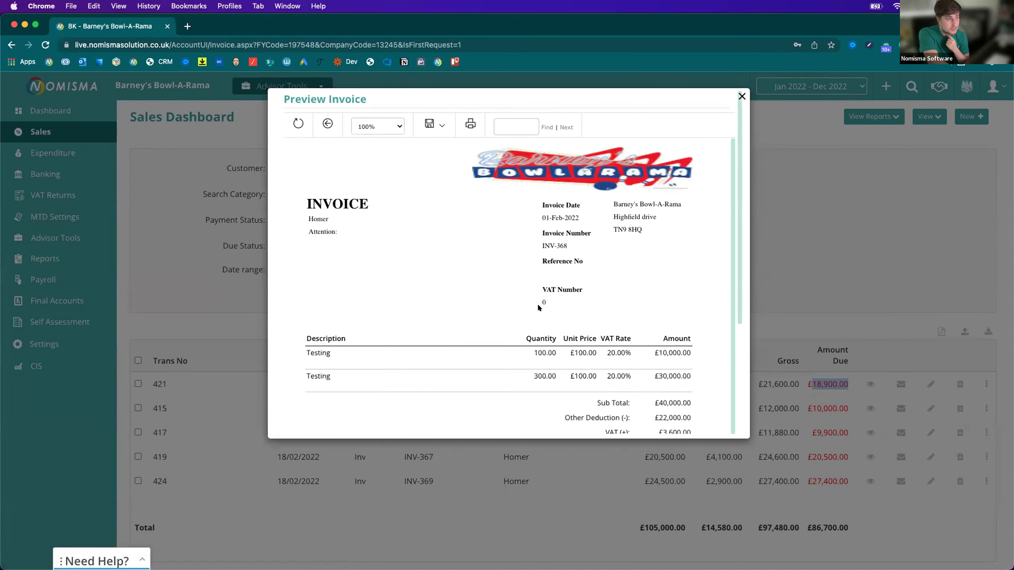
{"action": "scroll", "coordinate": [539, 305], "scroll_direction": "down", "scroll_amount": 3}
{"action": "scroll", "coordinate": [538, 303], "scroll_direction": "down", "scroll_amount": 3}
{"action": "scroll", "coordinate": [537, 303], "scroll_direction": "down", "scroll_amount": 3}
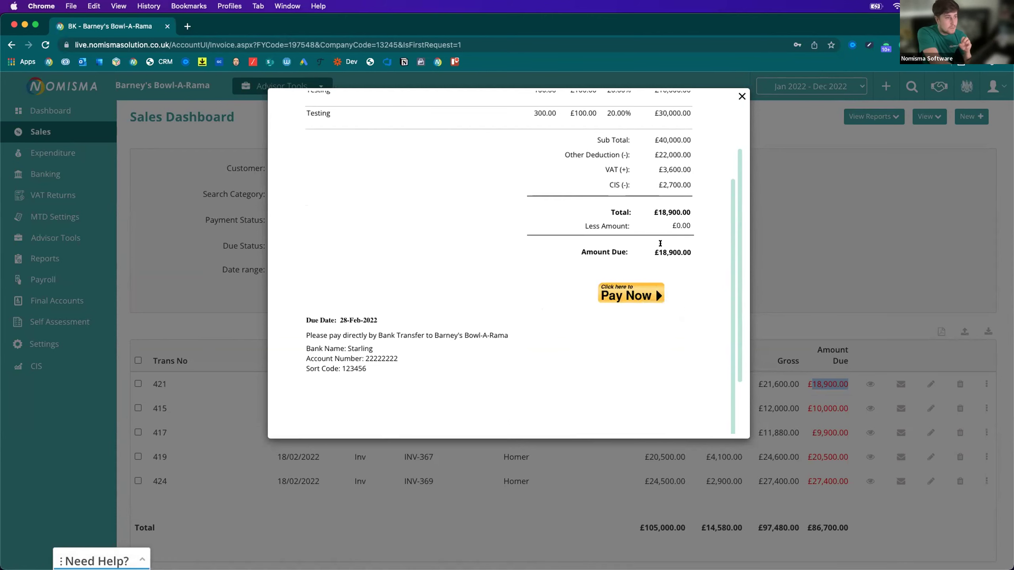
{"action": "scroll", "coordinate": [660, 248], "scroll_direction": "down", "scroll_amount": 3}
{"action": "scroll", "coordinate": [660, 246], "scroll_direction": "up", "scroll_amount": 10}
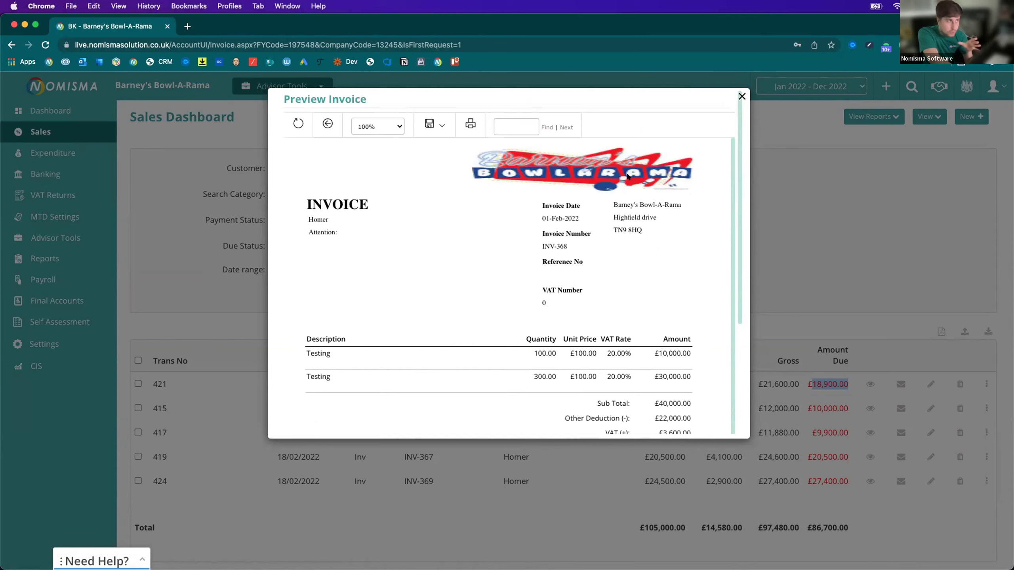
{"action": "left_click", "coordinate": [436, 125]}
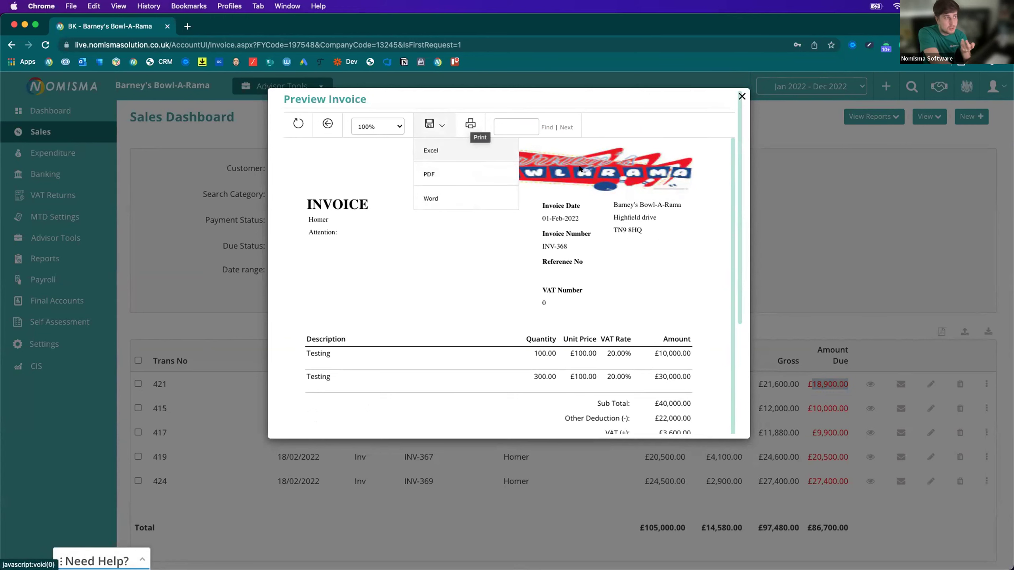
{"action": "left_click", "coordinate": [742, 97]}
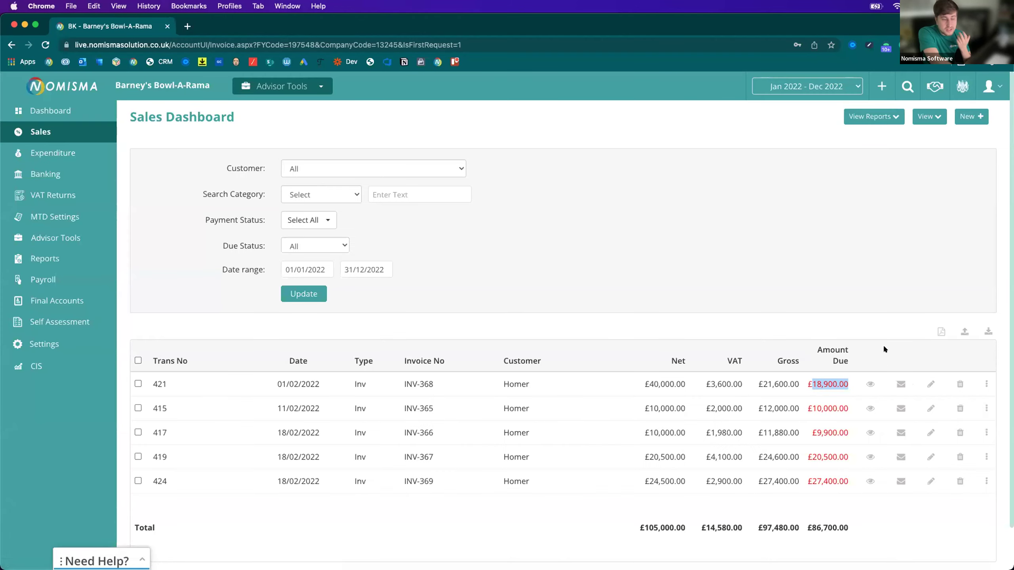
{"action": "left_click", "coordinate": [888, 348]}
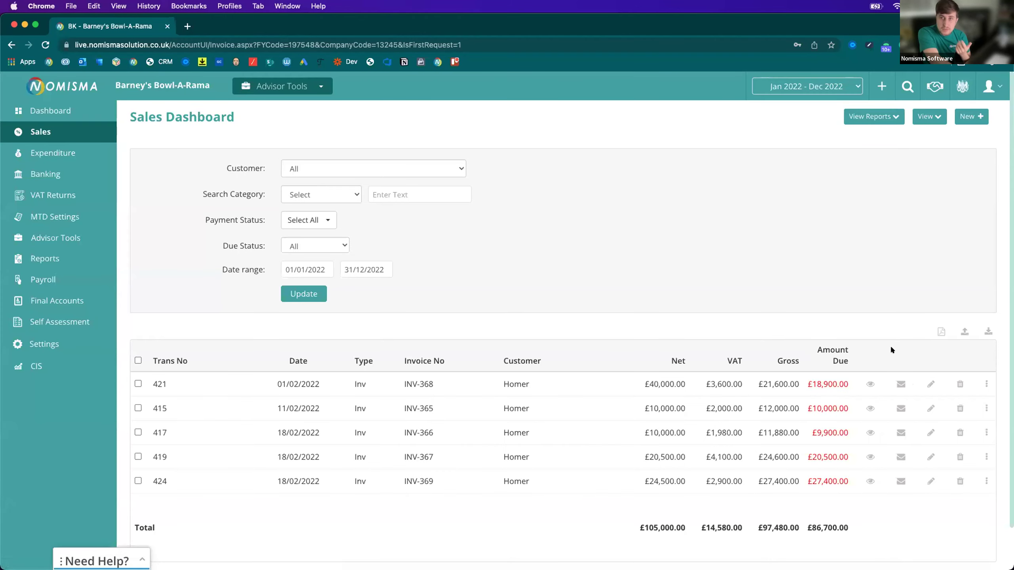
Open the email form for the invoice dated 01/02/2022, review the message body, and close it without sending
{"action": "left_click", "coordinate": [897, 384]}
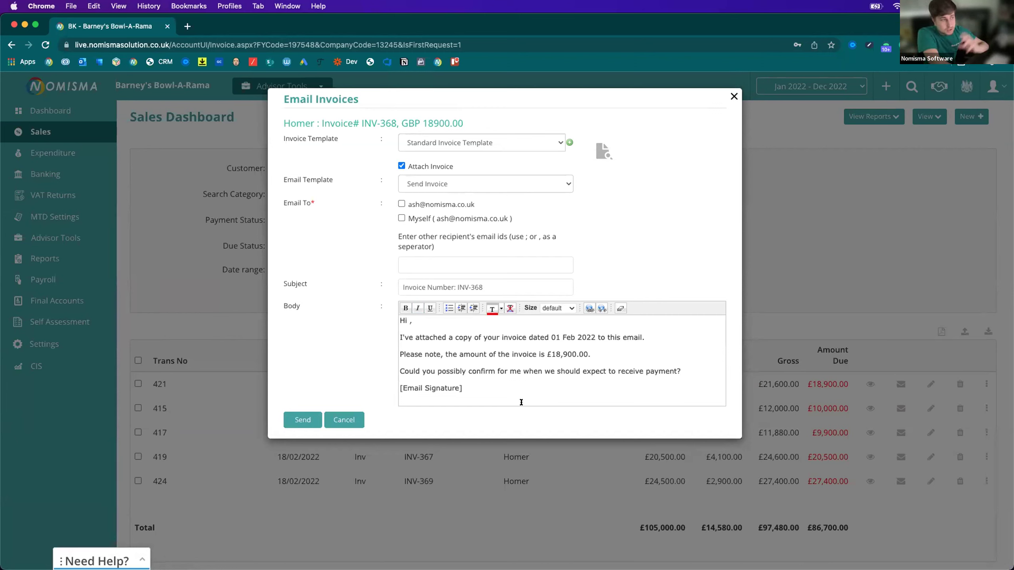
{"action": "left_click_drag", "start_coordinate": [521, 403], "coordinate": [380, 318]}
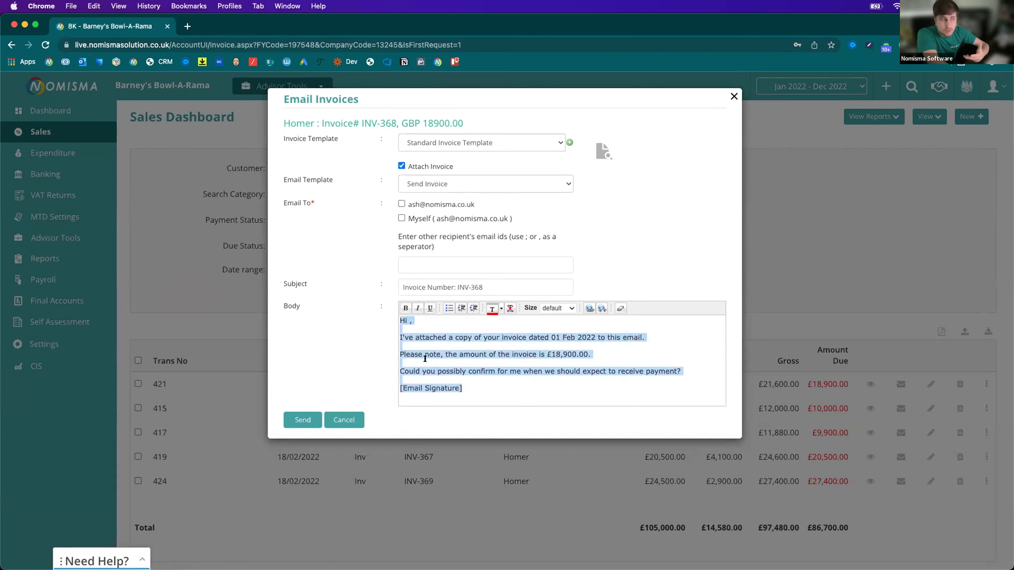
{"action": "left_click", "coordinate": [486, 359]}
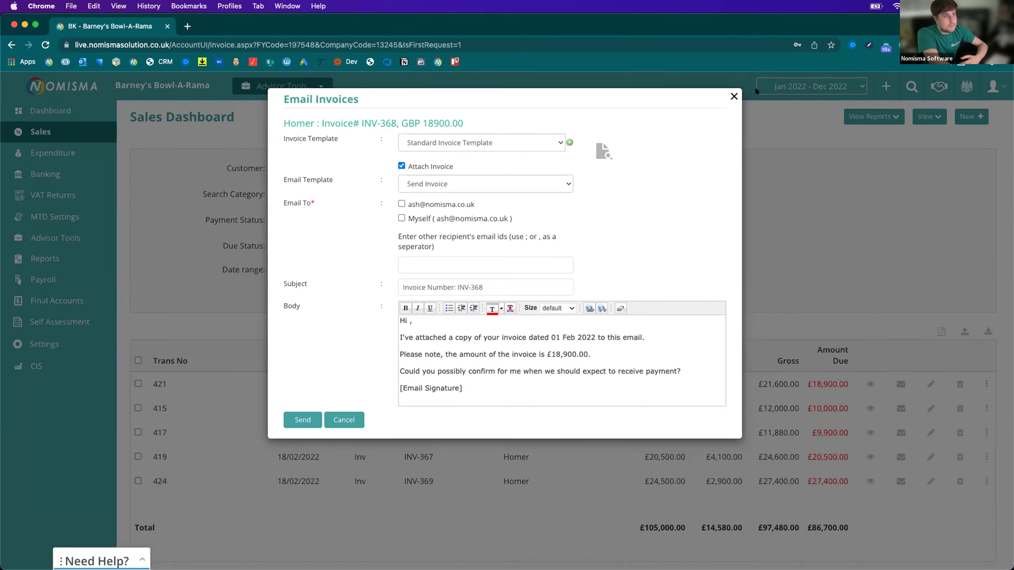
{"action": "left_click", "coordinate": [734, 96]}
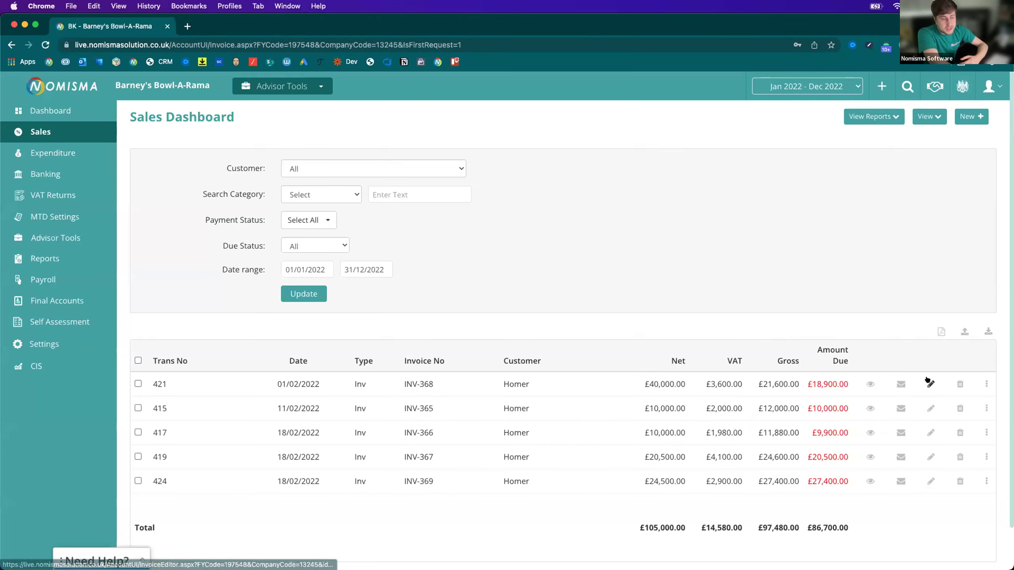
Open the Chase Payment email for the invoice dated 01/02/2022, review its message body, and close it without sending
{"action": "left_click", "coordinate": [983, 382]}
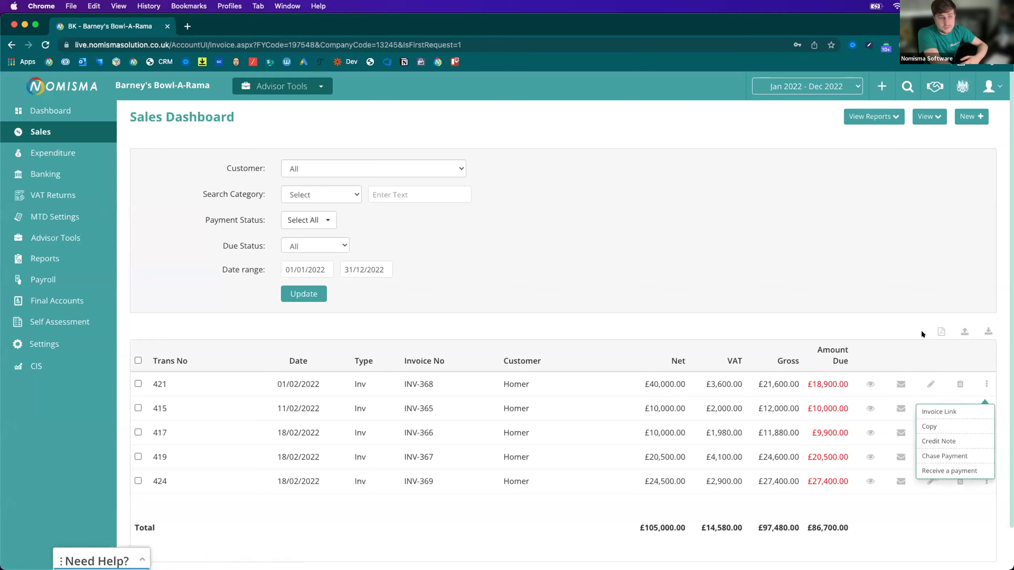
{"action": "left_click", "coordinate": [944, 456]}
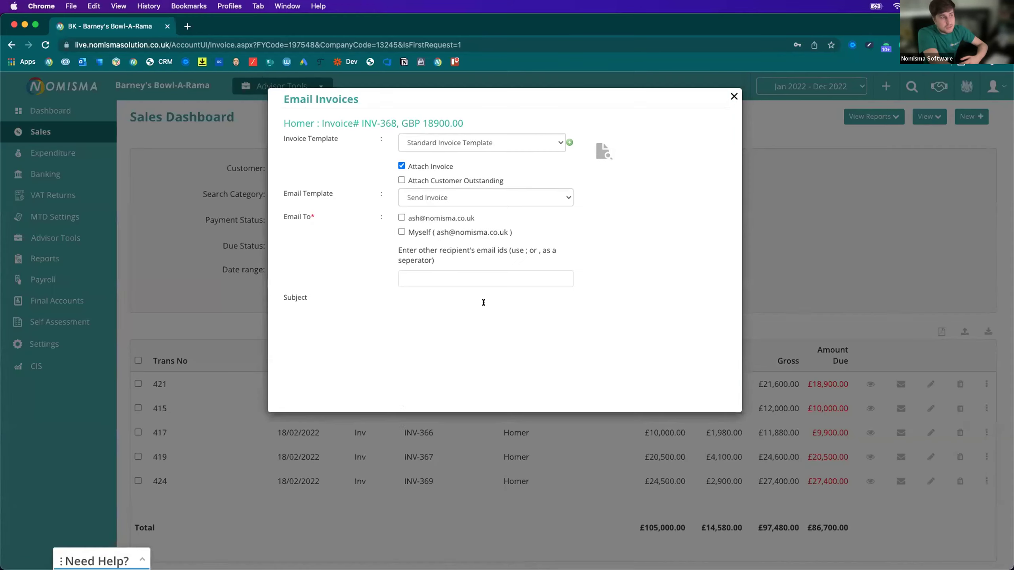
{"action": "scroll", "coordinate": [444, 333], "scroll_direction": "down", "scroll_amount": 2}
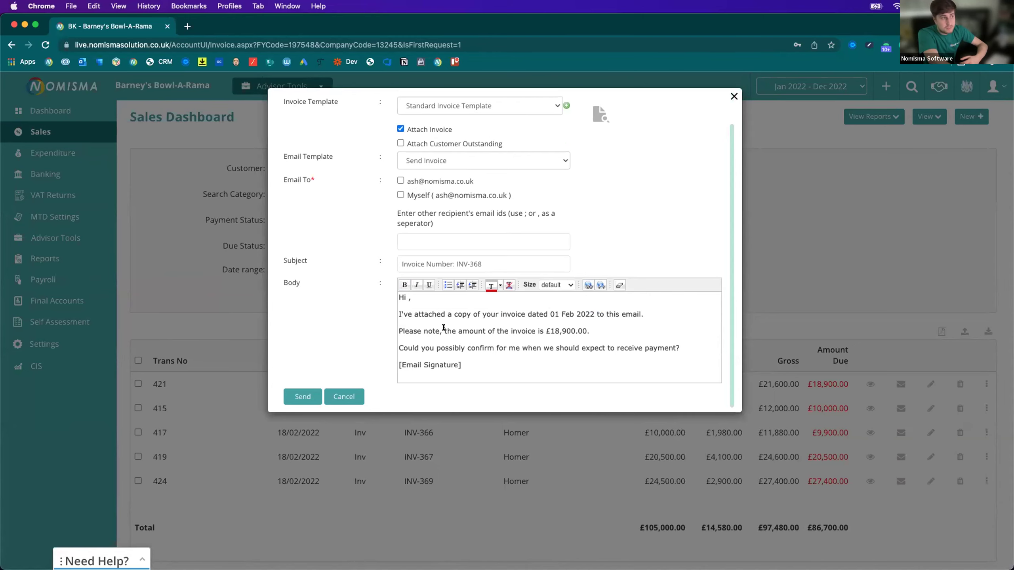
{"action": "left_click", "coordinate": [734, 97]}
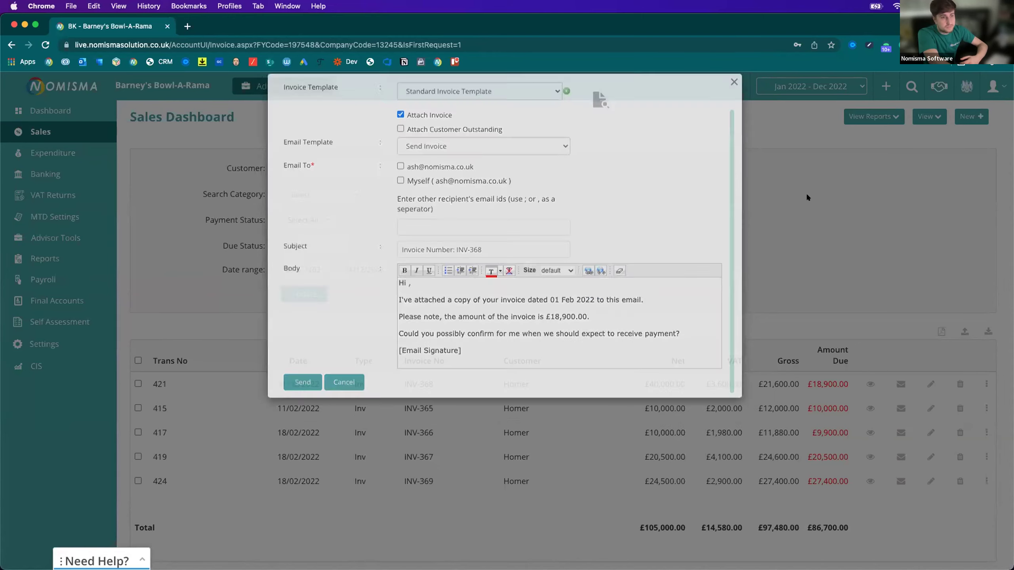
Open the receive-payment form for the invoice dated 01/02/2022 and review the accounts the money can be paid to
{"action": "left_click", "coordinate": [980, 386]}
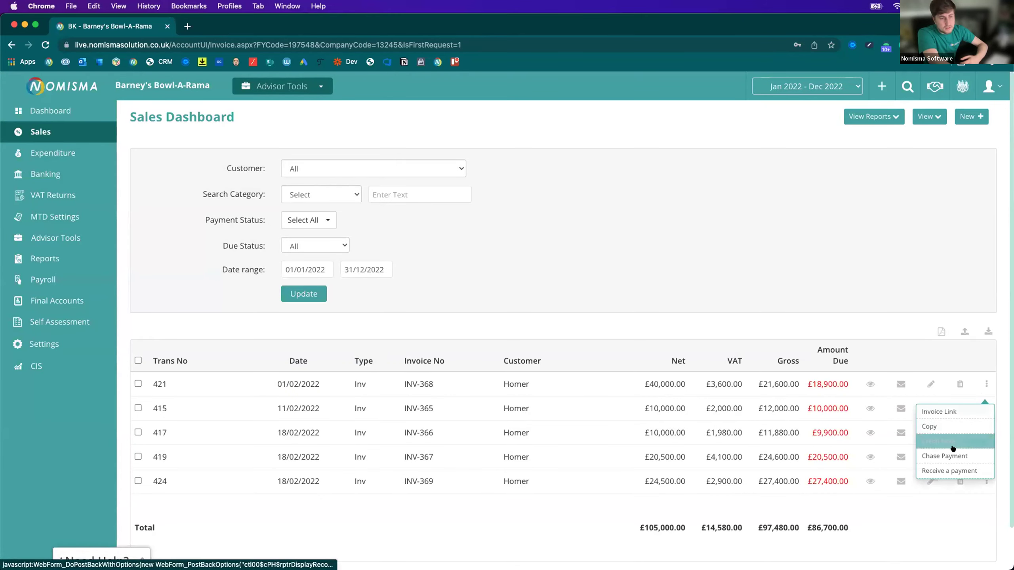
{"action": "left_click", "coordinate": [942, 470]}
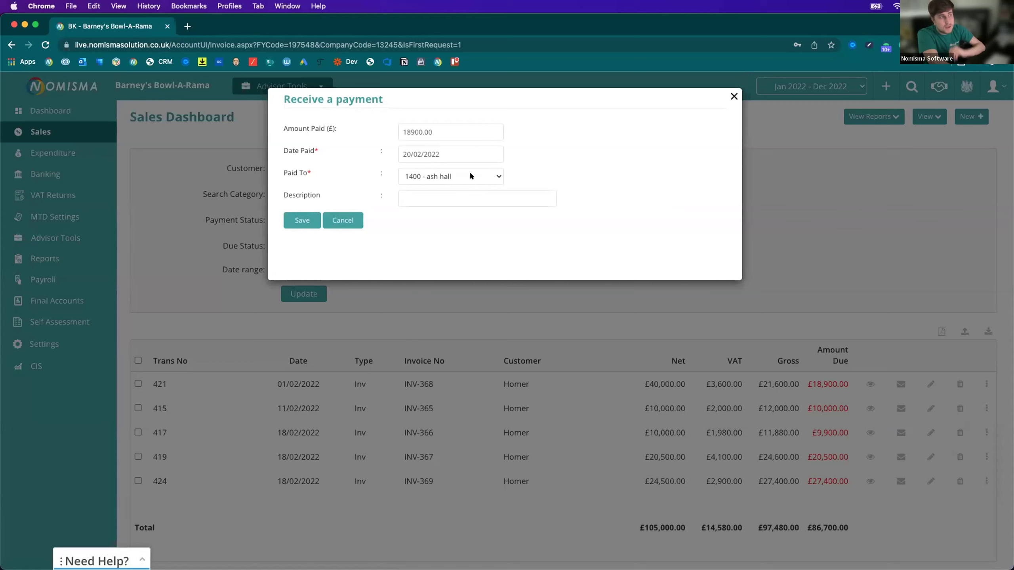
{"action": "left_click", "coordinate": [471, 176]}
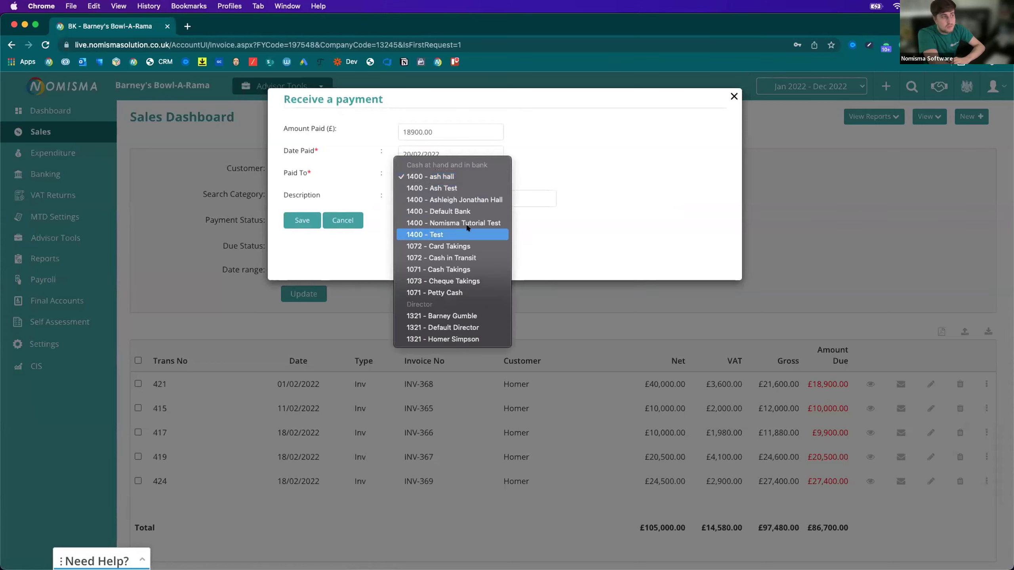
{"action": "left_click", "coordinate": [611, 181]}
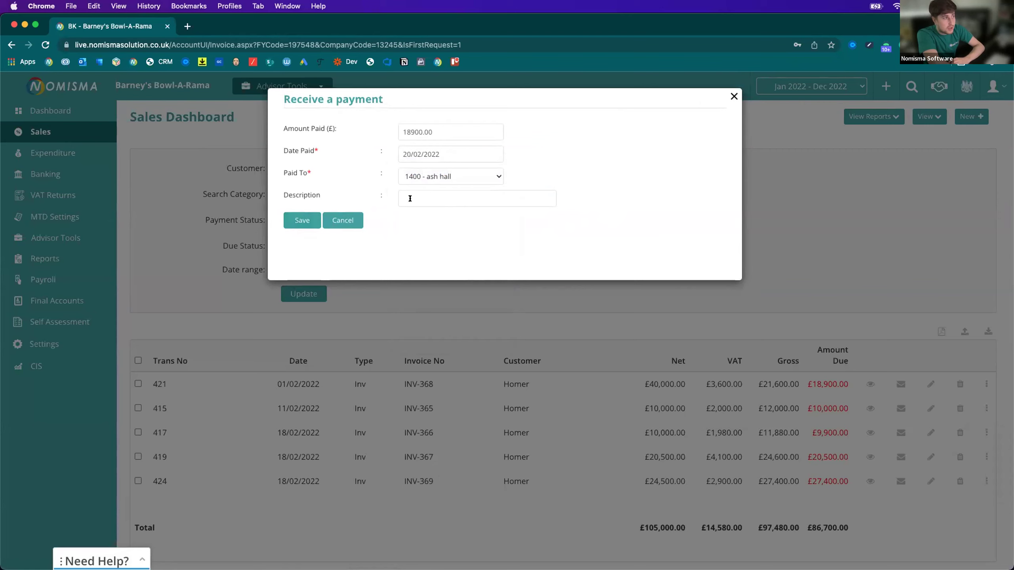
Enter "Paid in full" as the payment description and save the payment
{"action": "left_click", "coordinate": [412, 198]}
{"action": "type", "text": "aid"}
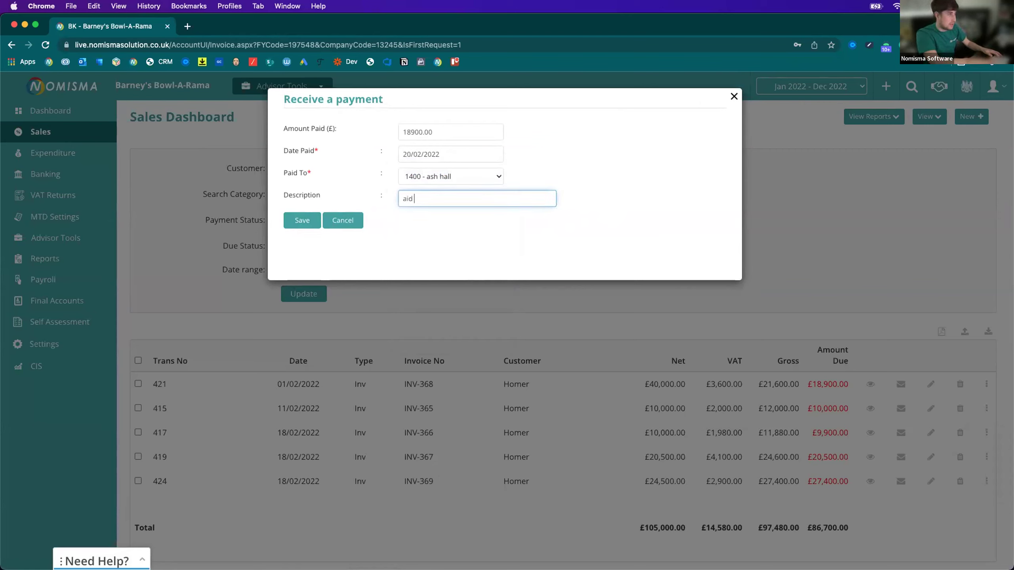
{"action": "key", "text": "BackSpace"}
{"action": "key", "text": "BackSpace"}
{"action": "key", "text": "BackSpace"}
{"action": "type", "text": "Paid"}
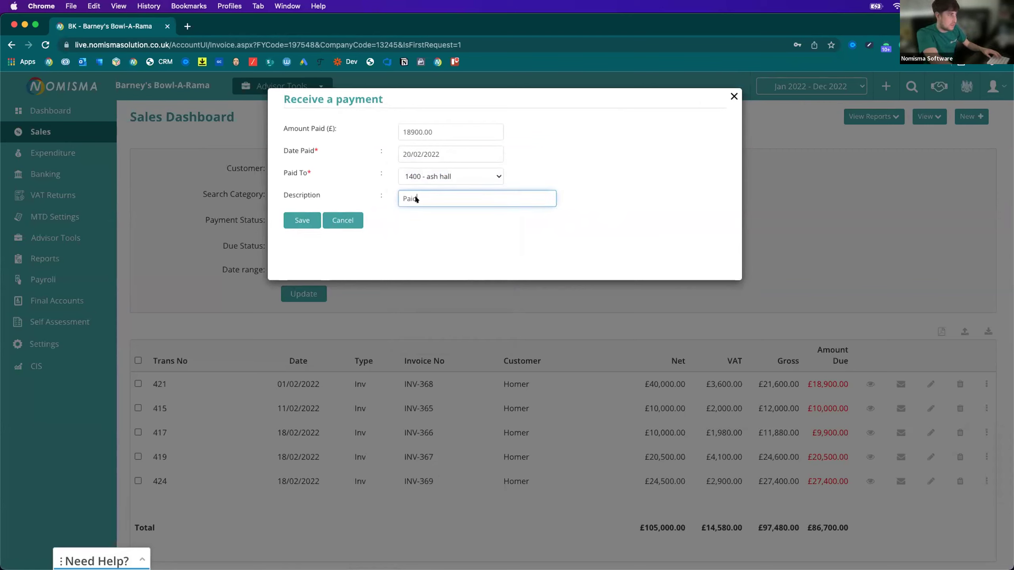
{"action": "type", "text": " in full"}
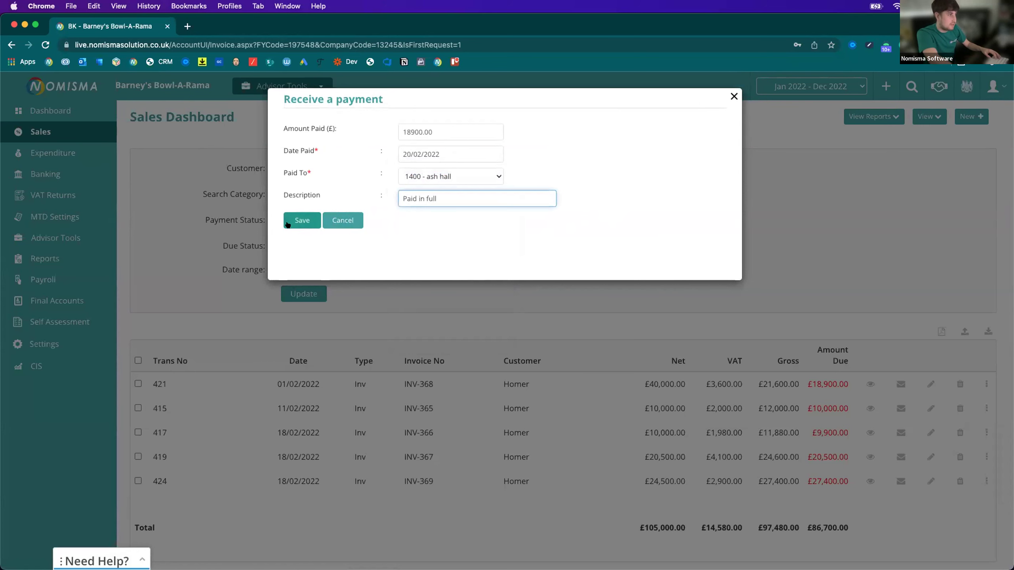
{"action": "left_click", "coordinate": [289, 222]}
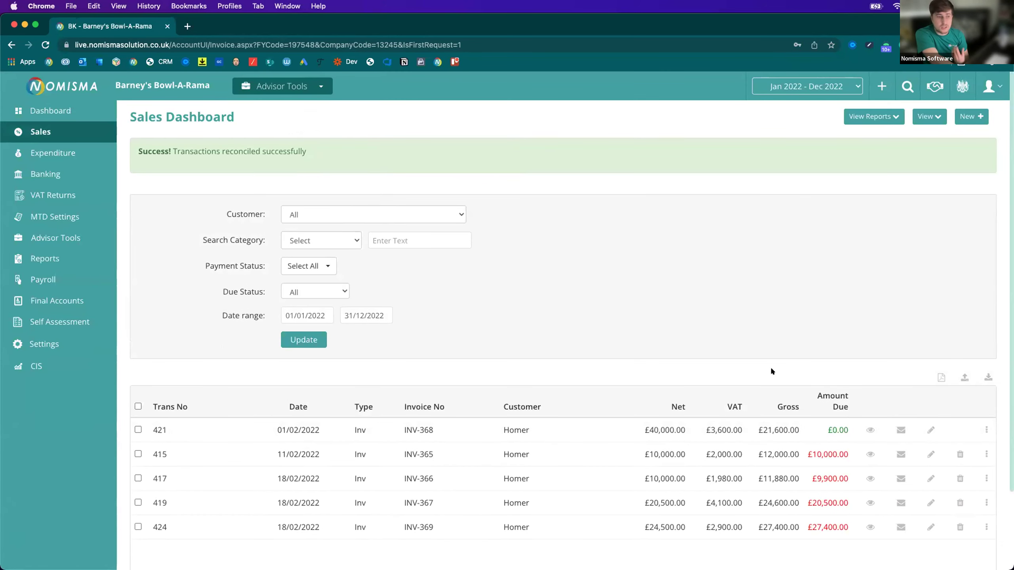
Record a part payment of £5,000 against the invoice dated 11/02/2022 and check the invoice list's amounts due
{"action": "scroll", "coordinate": [771, 371], "scroll_direction": "down", "scroll_amount": 3}
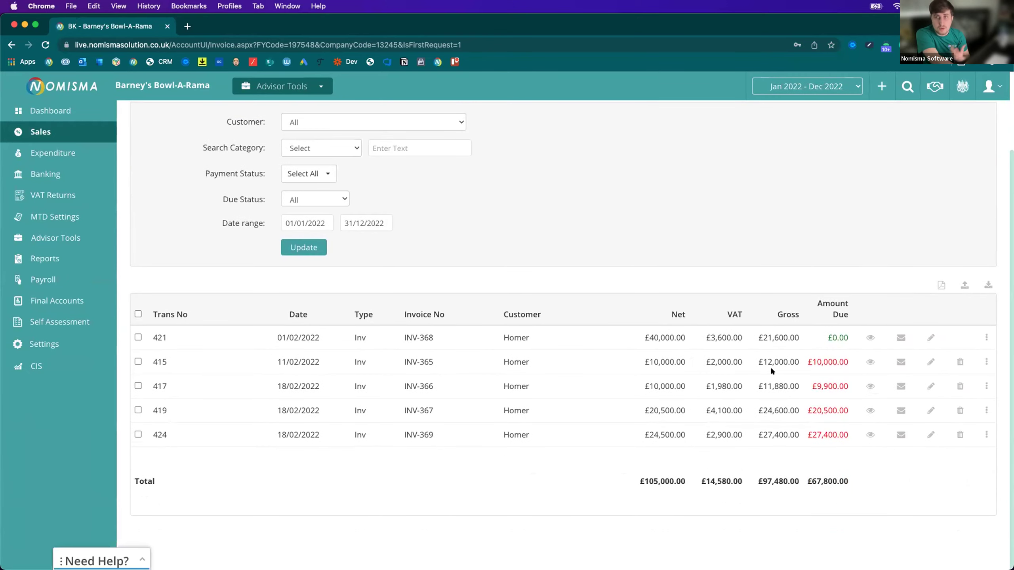
{"action": "left_click", "coordinate": [987, 361]}
{"action": "left_click", "coordinate": [938, 449]}
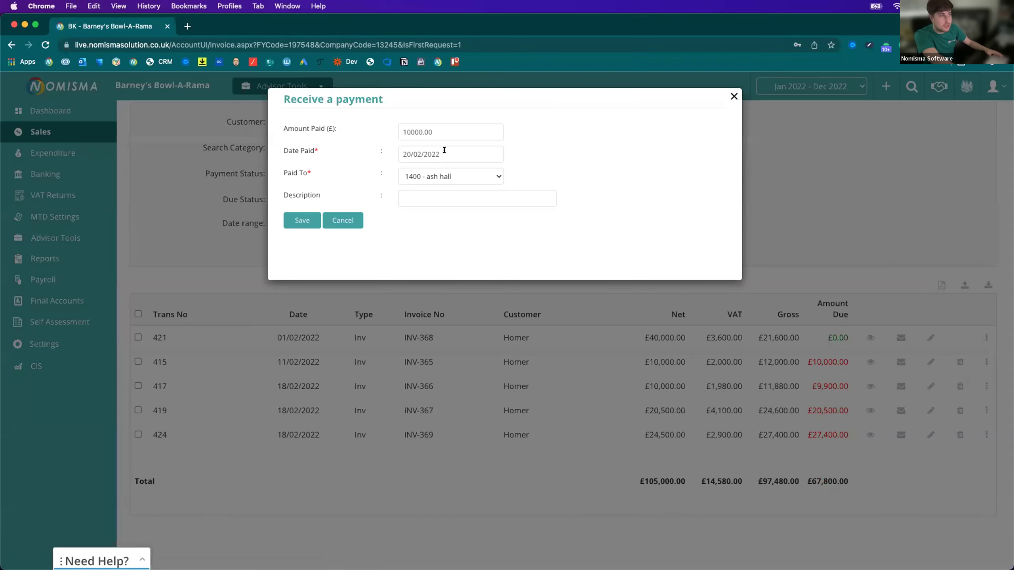
{"action": "left_click_drag", "start_coordinate": [439, 132], "coordinate": [390, 120]}
{"action": "type", "text": "5000"}
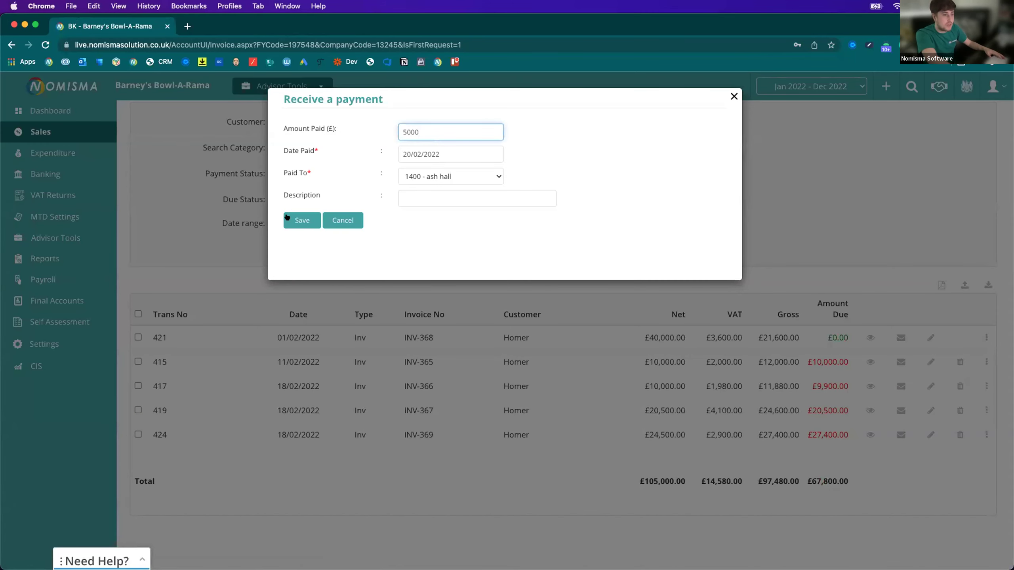
{"action": "left_click", "coordinate": [287, 218]}
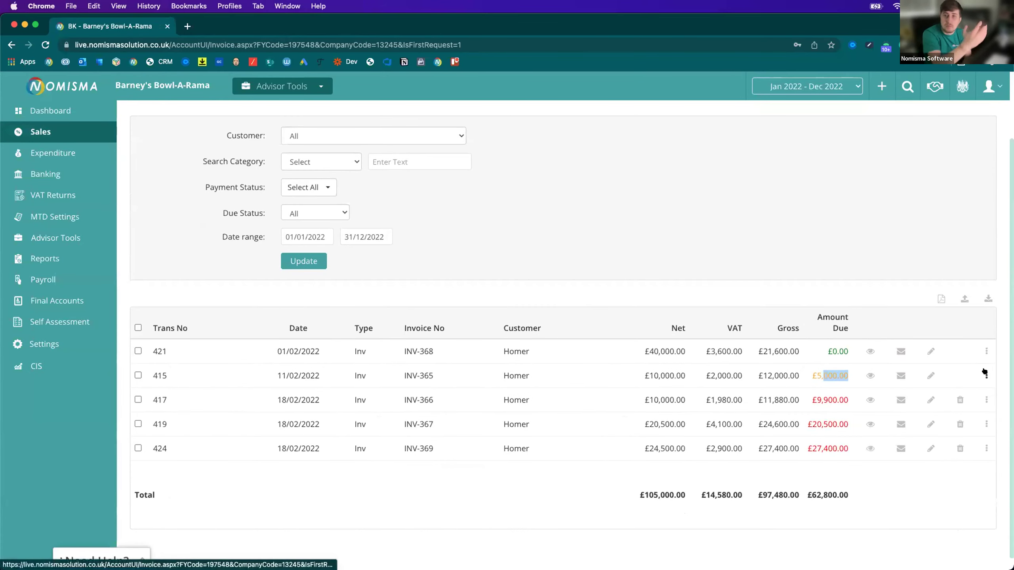
{"action": "left_click", "coordinate": [849, 269]}
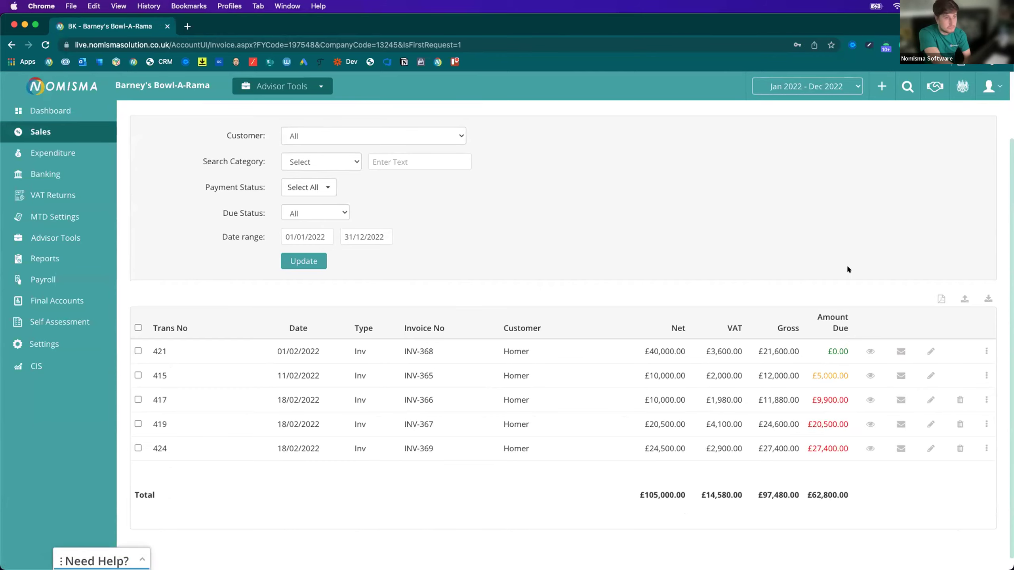
{"action": "scroll", "coordinate": [848, 270], "scroll_direction": "up", "scroll_amount": 3}
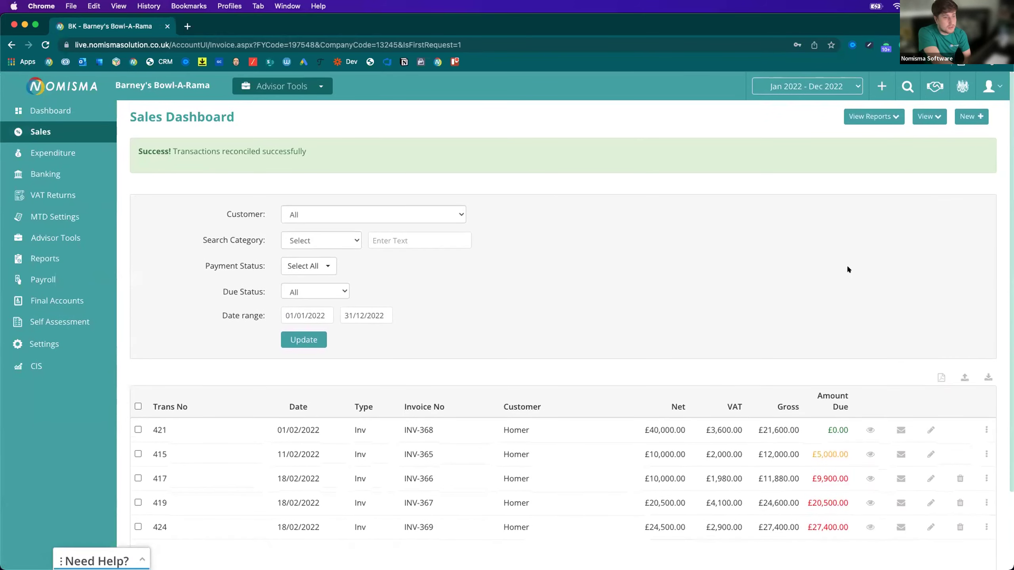
{"action": "scroll", "coordinate": [847, 270], "scroll_direction": "down", "scroll_amount": 3}
{"action": "scroll", "coordinate": [848, 270], "scroll_direction": "up", "scroll_amount": 3}
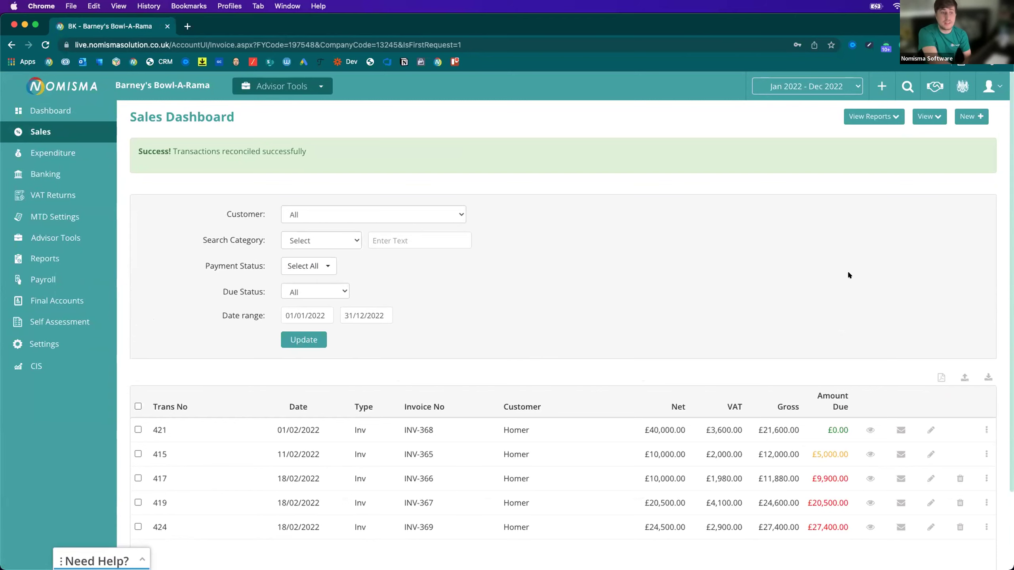
Copy the 18/02/2022 invoice with £9,900 due, setting the copy's due date to 28/02/2022 and changing its invoice number
{"action": "scroll", "coordinate": [847, 271], "scroll_direction": "down", "scroll_amount": 2}
{"action": "left_click", "coordinate": [986, 403]}
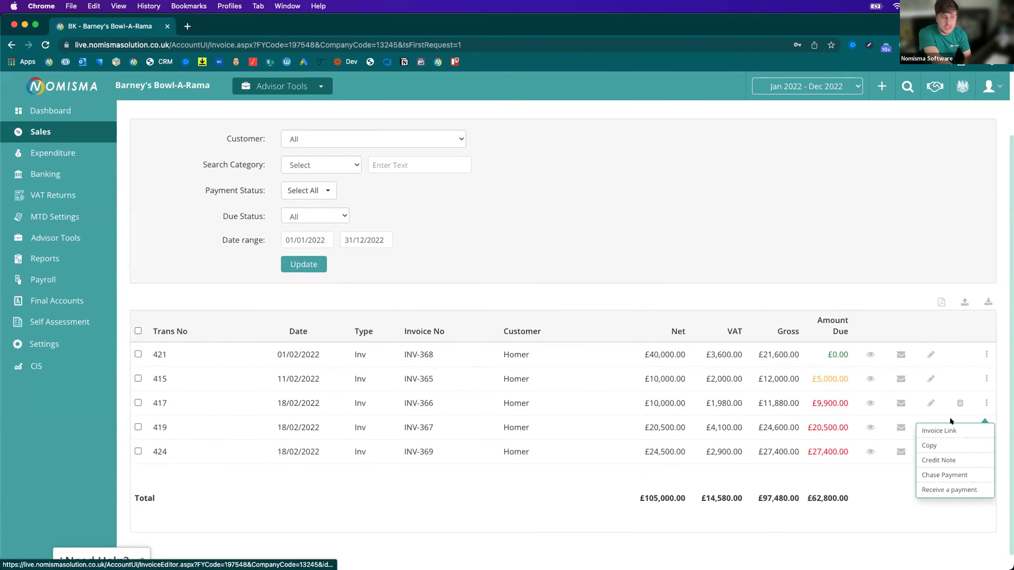
{"action": "left_click", "coordinate": [928, 444]}
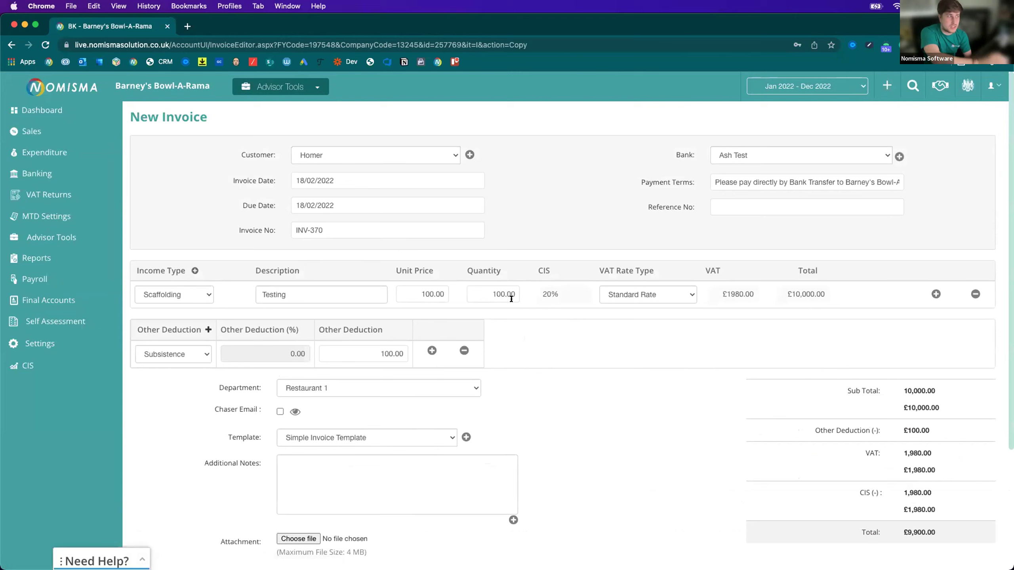
{"action": "left_click", "coordinate": [323, 207]}
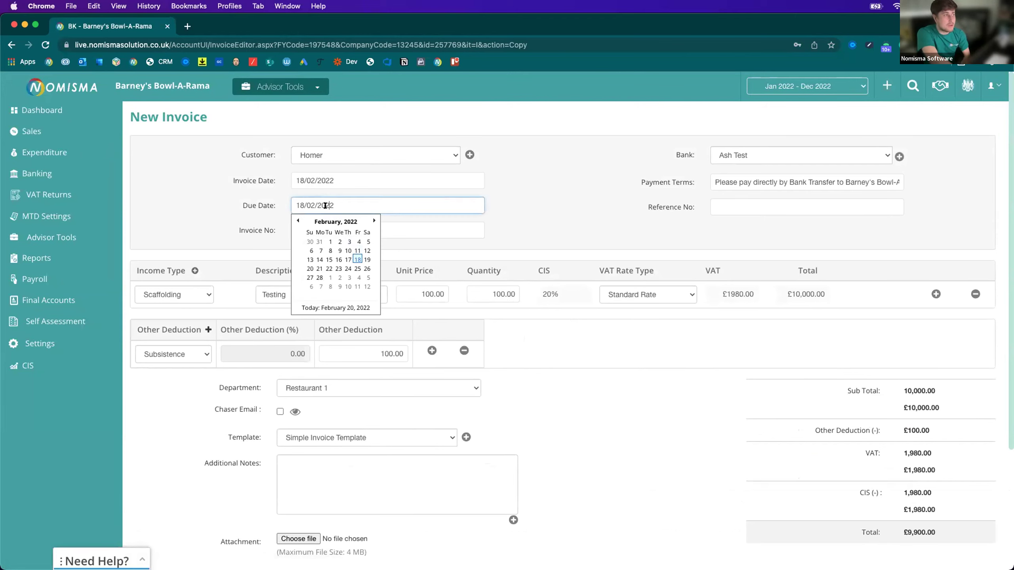
{"action": "left_click", "coordinate": [319, 278]}
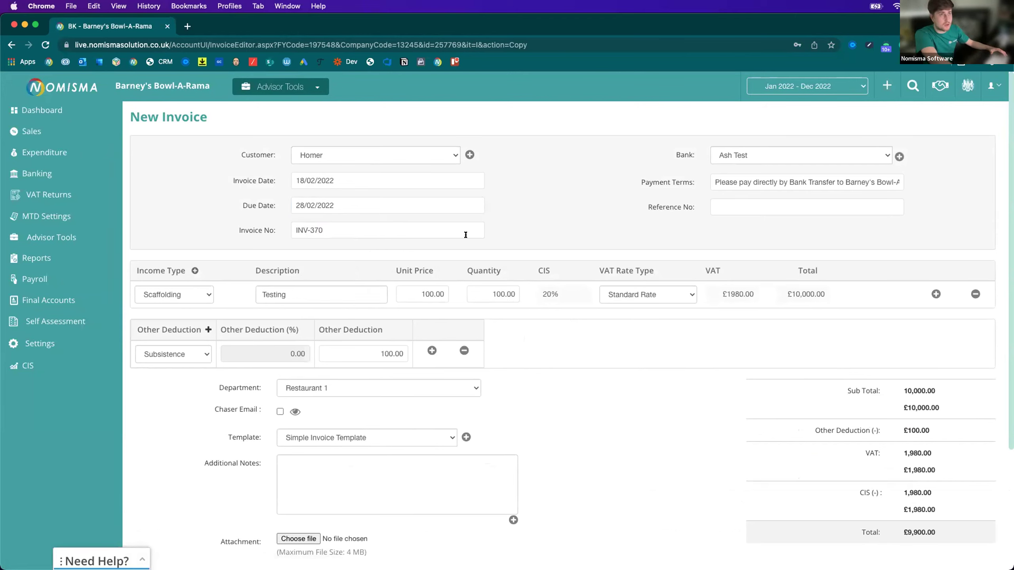
{"action": "left_click", "coordinate": [344, 231]}
{"action": "type", "text": "2"}
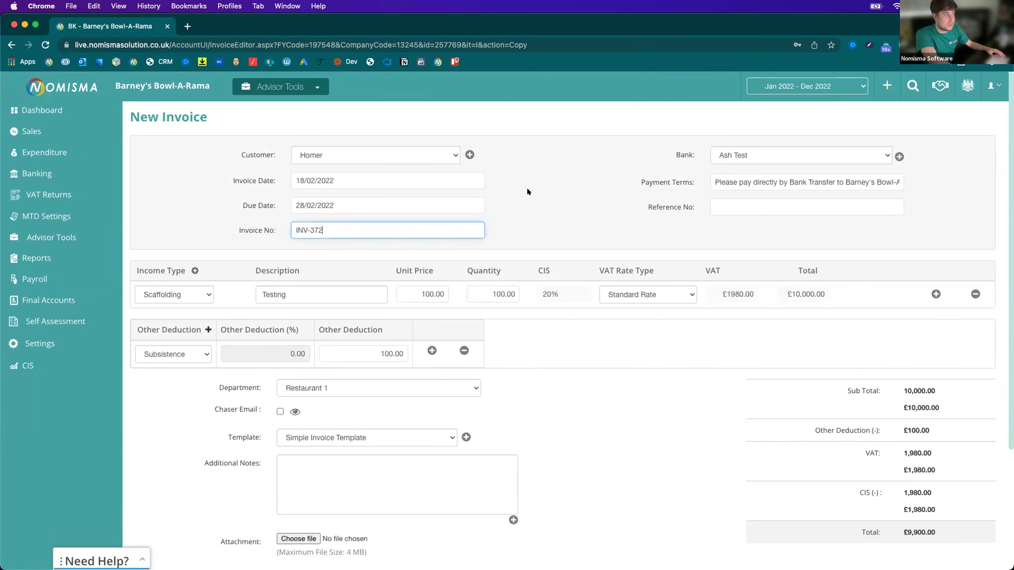
{"action": "left_click", "coordinate": [527, 190]}
Review the copied invoice's income type and line details, add a blank second line, and return to Sales without saving
{"action": "left_click", "coordinate": [206, 299]}
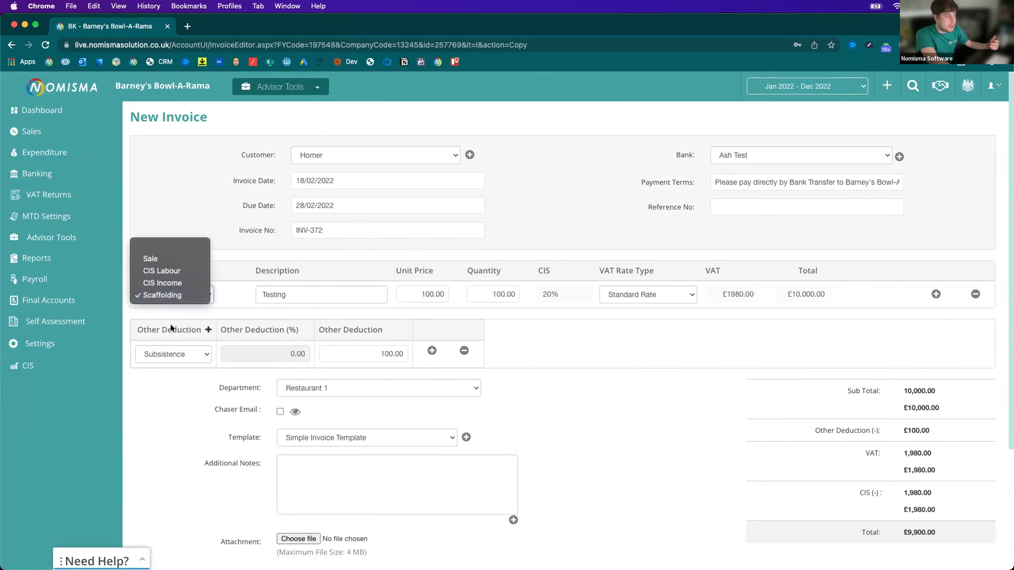
{"action": "left_click", "coordinate": [282, 291]}
{"action": "left_click", "coordinate": [288, 294]}
{"action": "left_click", "coordinate": [426, 299]}
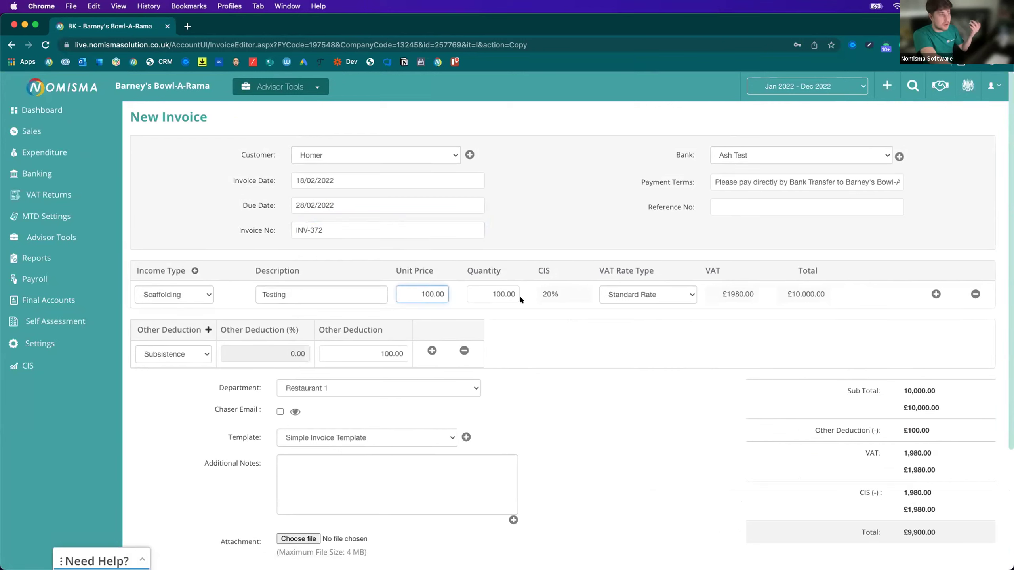
{"action": "left_click", "coordinate": [934, 294]}
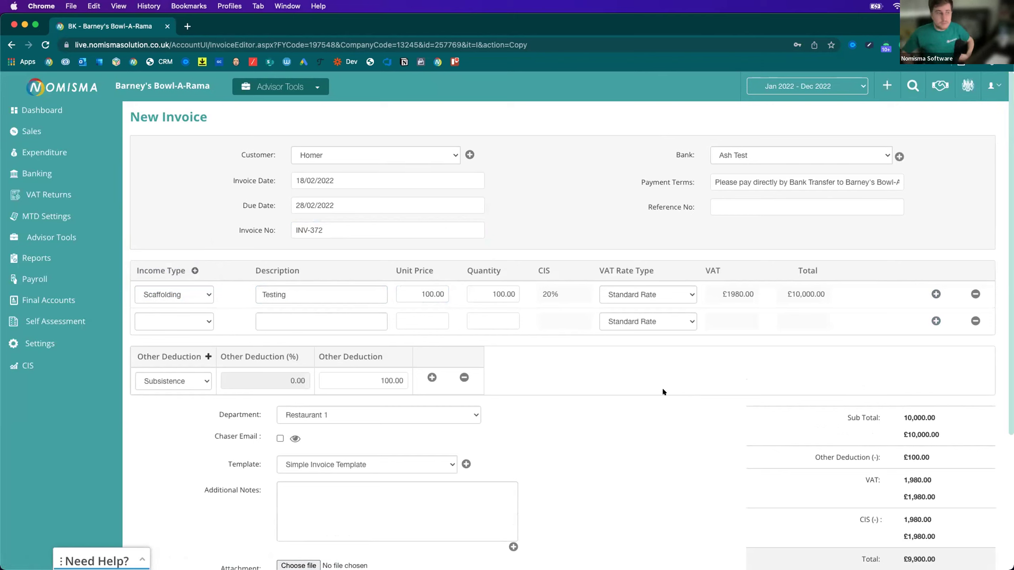
{"action": "scroll", "coordinate": [661, 391], "scroll_direction": "down", "scroll_amount": 5}
{"action": "scroll", "coordinate": [662, 392], "scroll_direction": "up", "scroll_amount": 5}
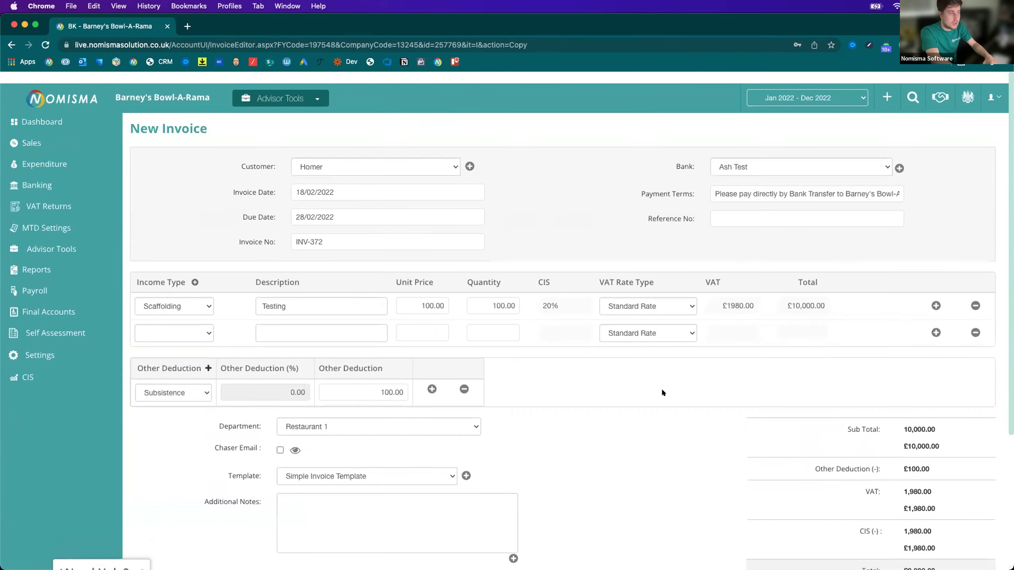
{"action": "left_click", "coordinate": [31, 132]}
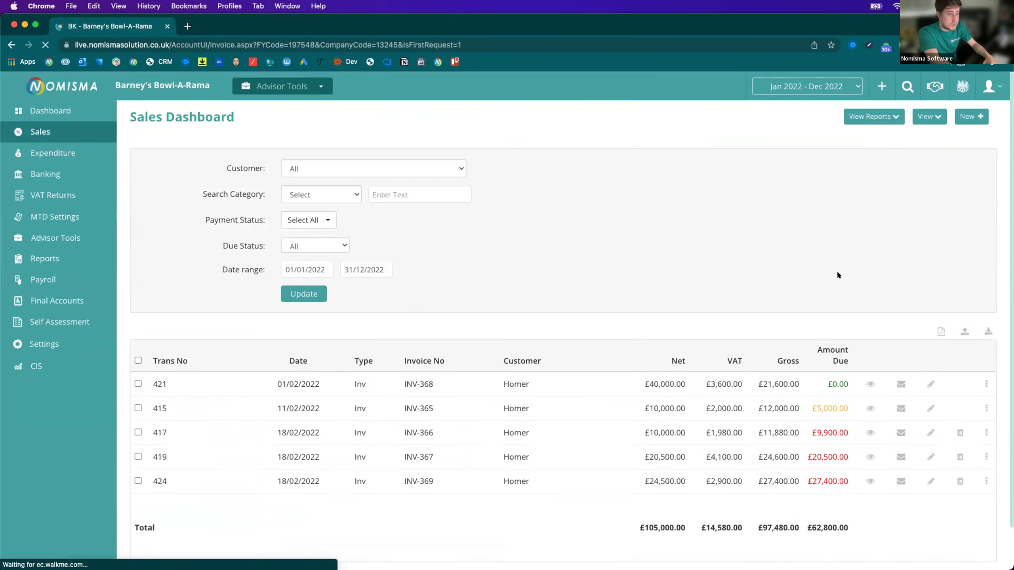
Start a new sales invoice, review its blank form, and check which customers can be chosen
{"action": "left_click", "coordinate": [968, 120]}
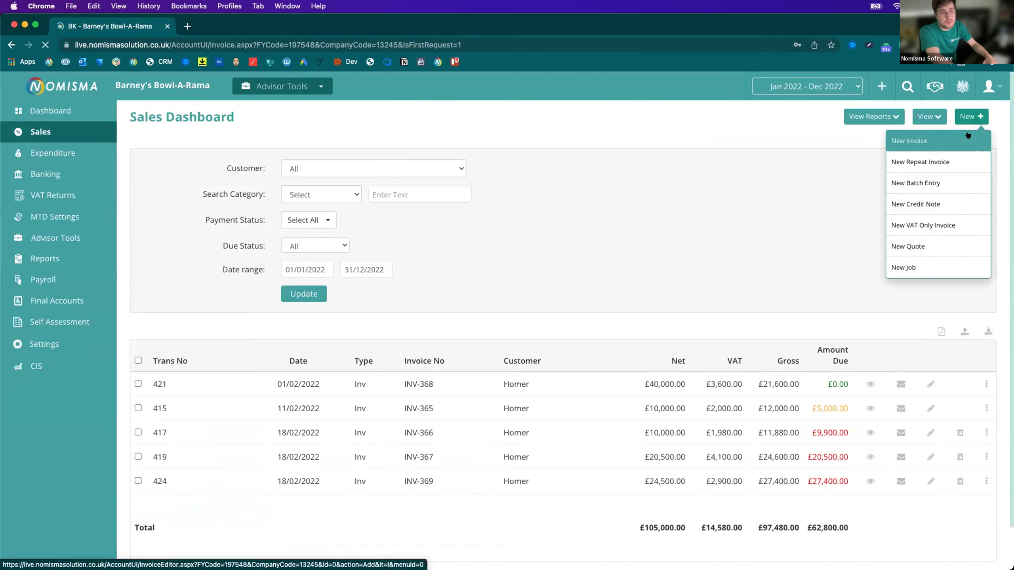
{"action": "left_click", "coordinate": [927, 141]}
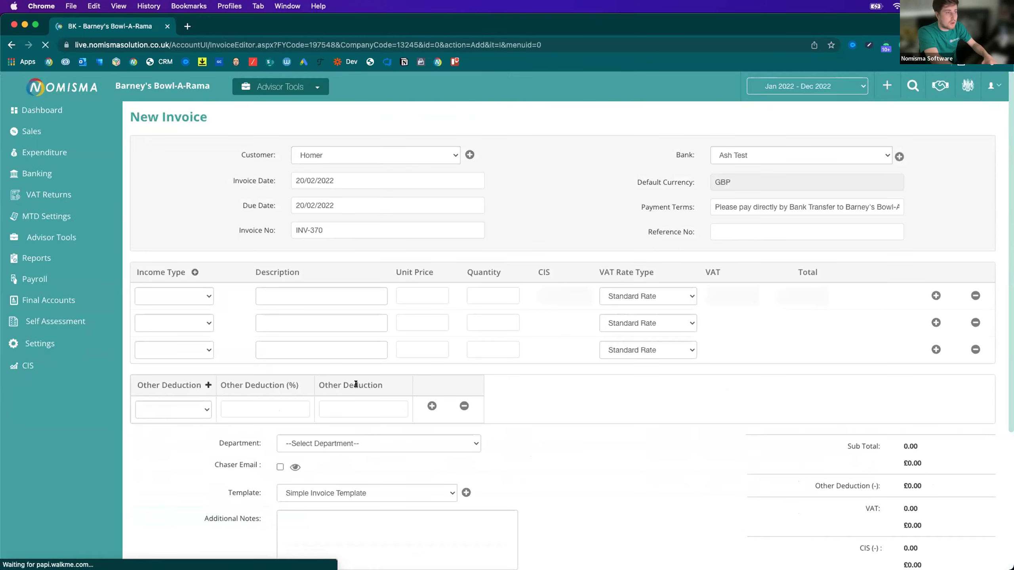
{"action": "scroll", "coordinate": [630, 383], "scroll_direction": "down", "scroll_amount": 5}
{"action": "scroll", "coordinate": [630, 384], "scroll_direction": "up", "scroll_amount": 3}
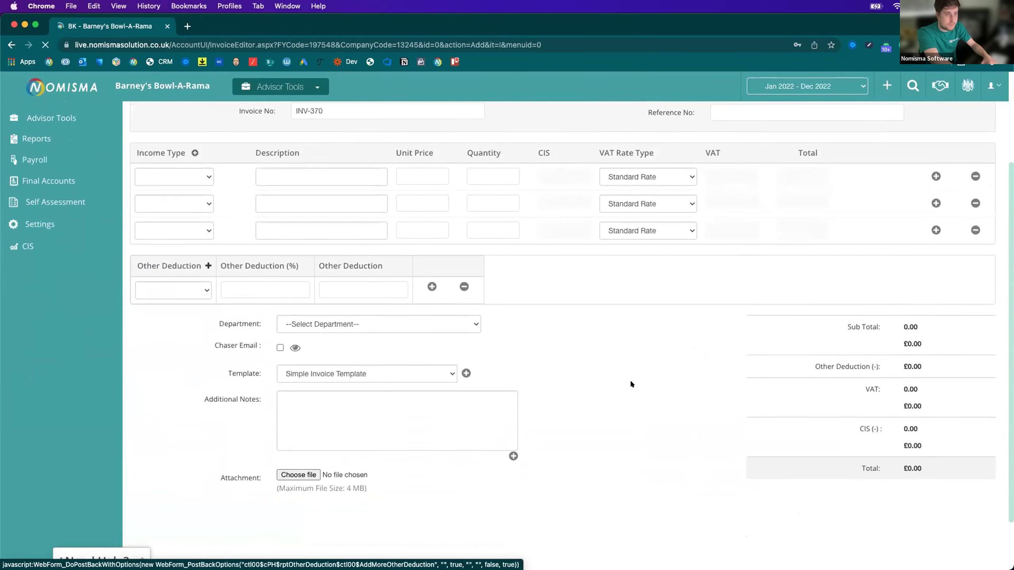
{"action": "scroll", "coordinate": [630, 384], "scroll_direction": "up", "scroll_amount": 2}
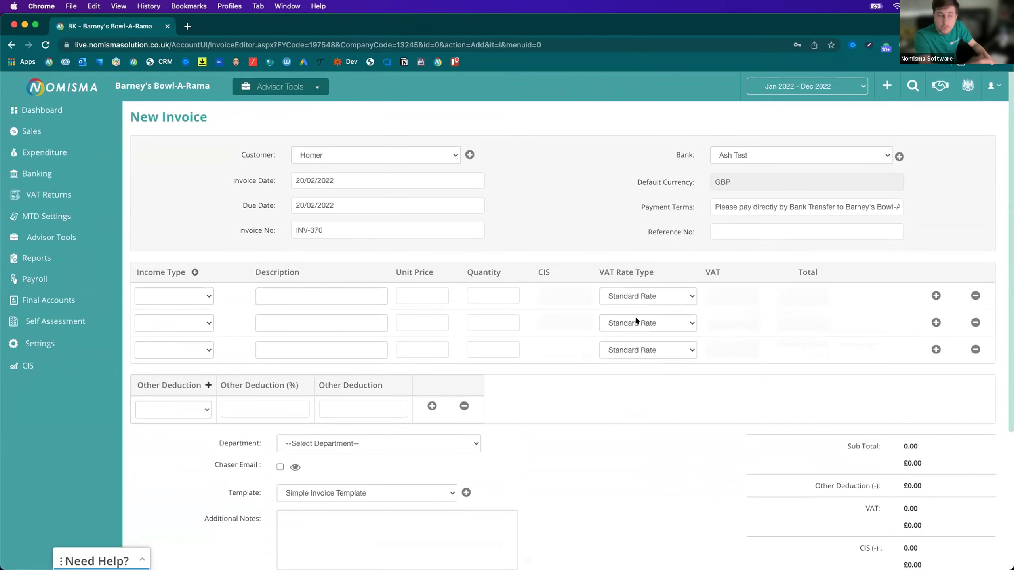
{"action": "left_click", "coordinate": [338, 154]}
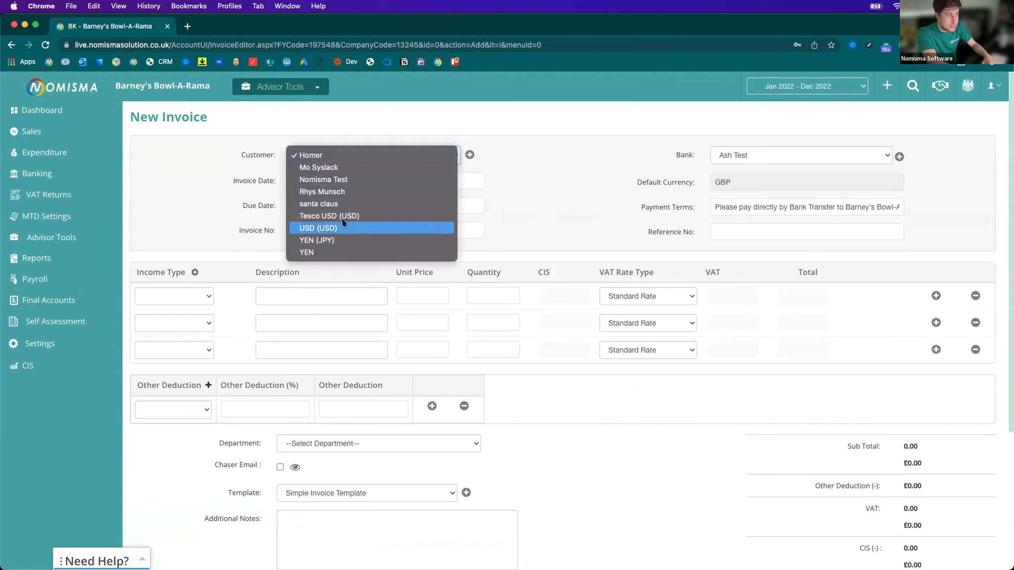
{"action": "left_click", "coordinate": [501, 155]}
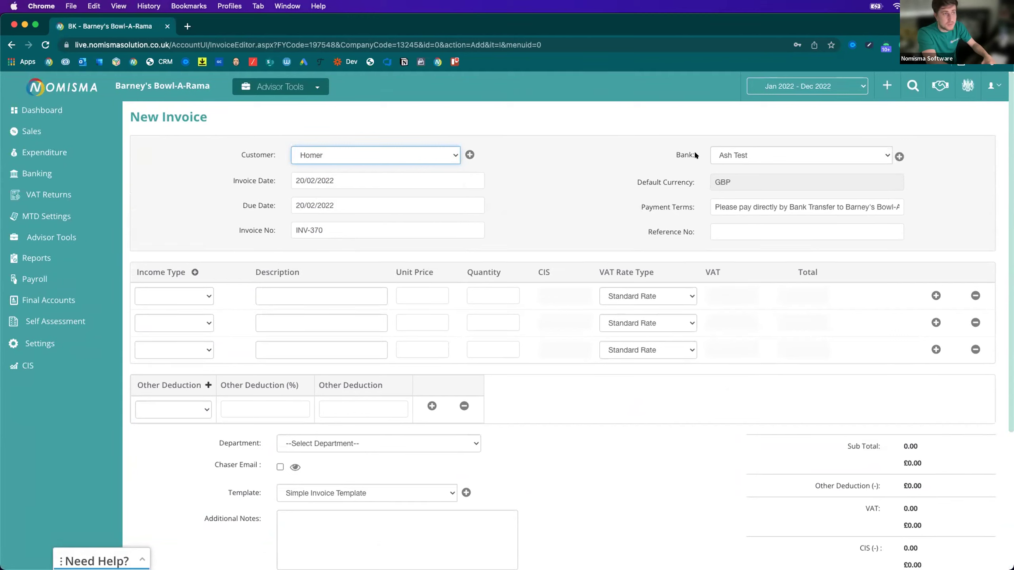
Review which bank accounts can be chosen for the new invoice and inspect its default currency
{"action": "left_click", "coordinate": [732, 155]}
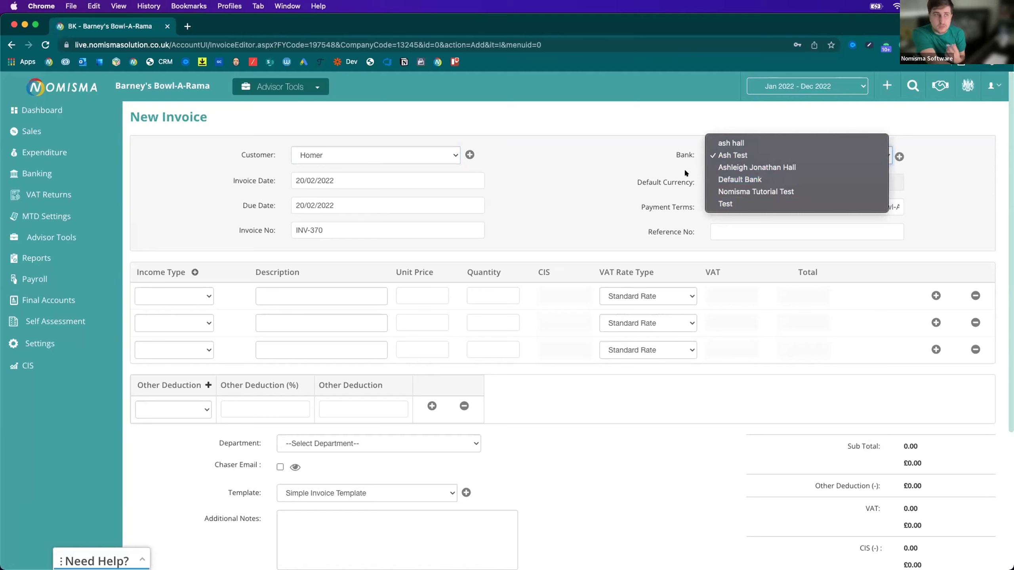
{"action": "left_click", "coordinate": [636, 163]}
{"action": "left_click", "coordinate": [730, 154]}
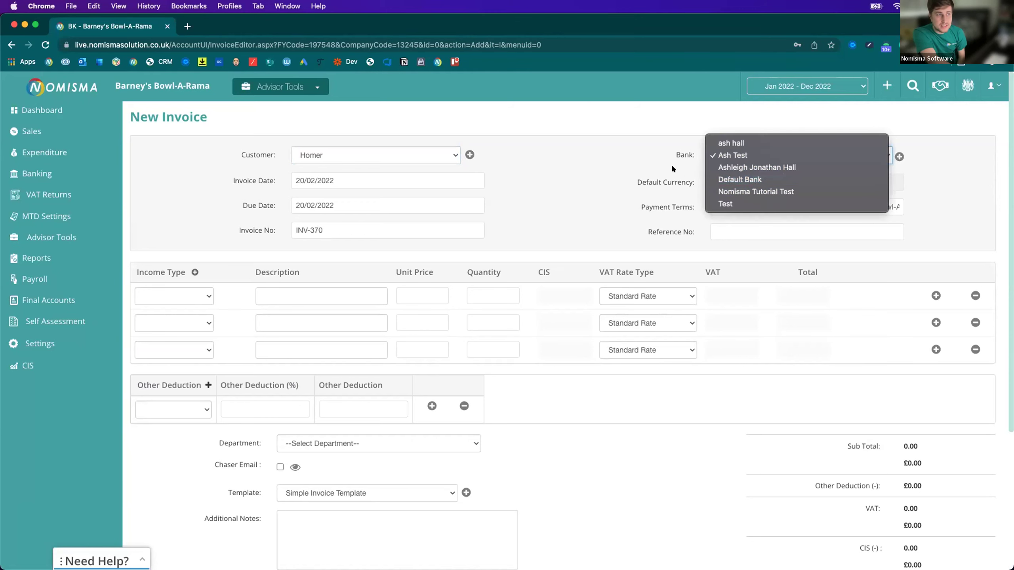
{"action": "left_click", "coordinate": [748, 151]}
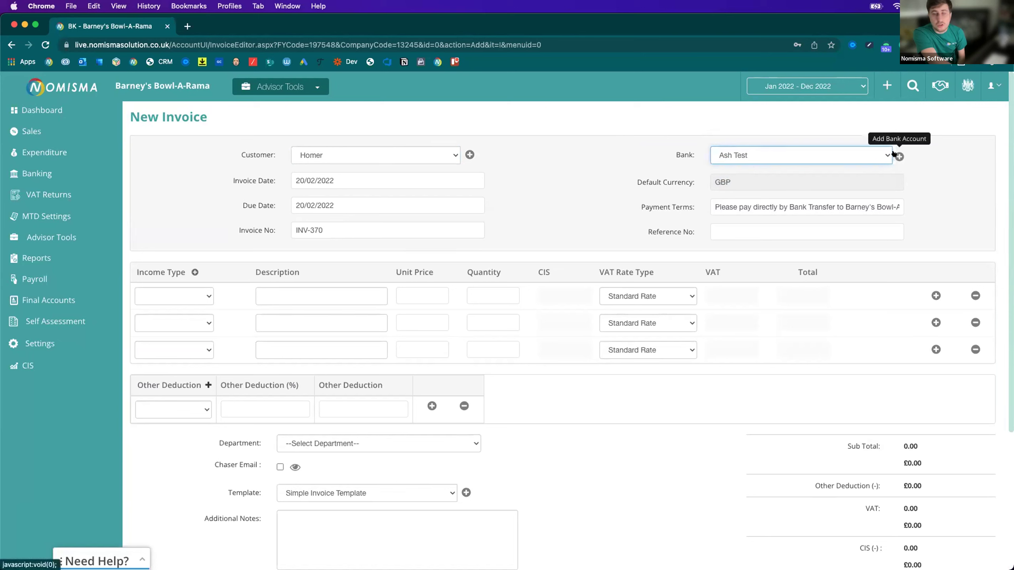
{"action": "left_click_drag", "start_coordinate": [657, 182], "coordinate": [716, 185]}
{"action": "left_click", "coordinate": [715, 184]}
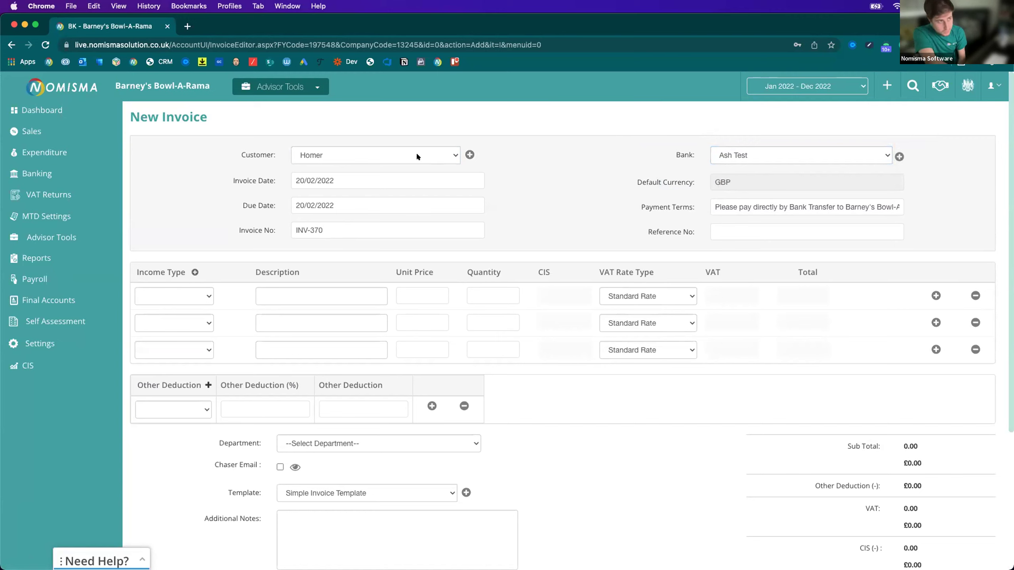
Change the invoice's customer to Tesco USD (USD) and review its currency, totals and exchange rate fields
{"action": "left_click", "coordinate": [356, 151]}
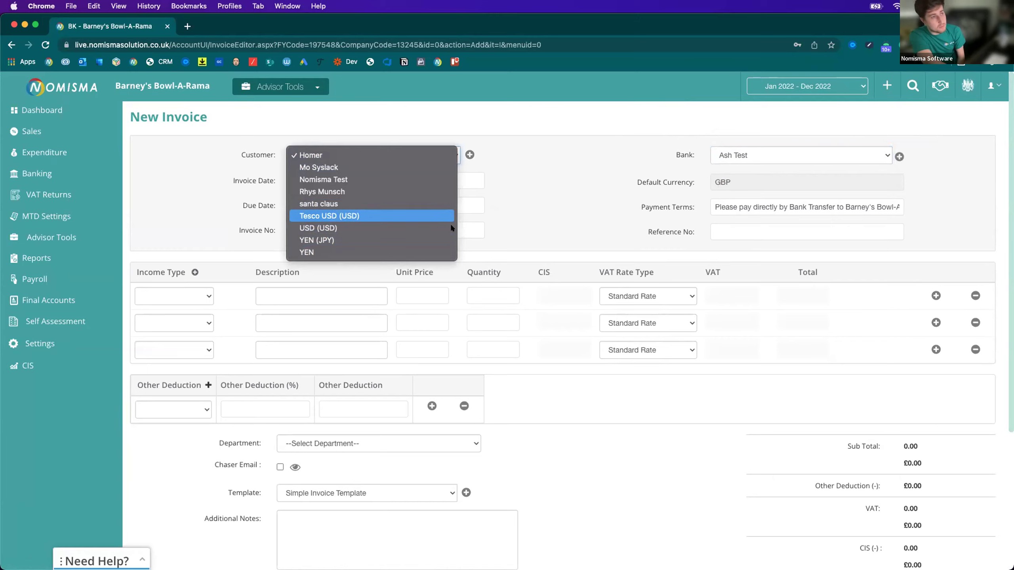
{"action": "left_click", "coordinate": [349, 216]}
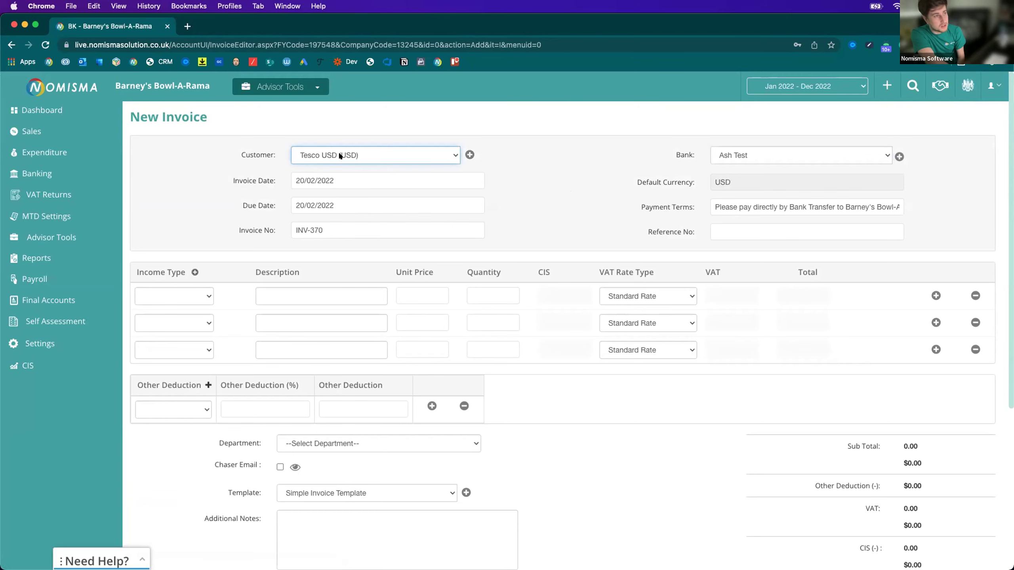
{"action": "left_click", "coordinate": [723, 180]}
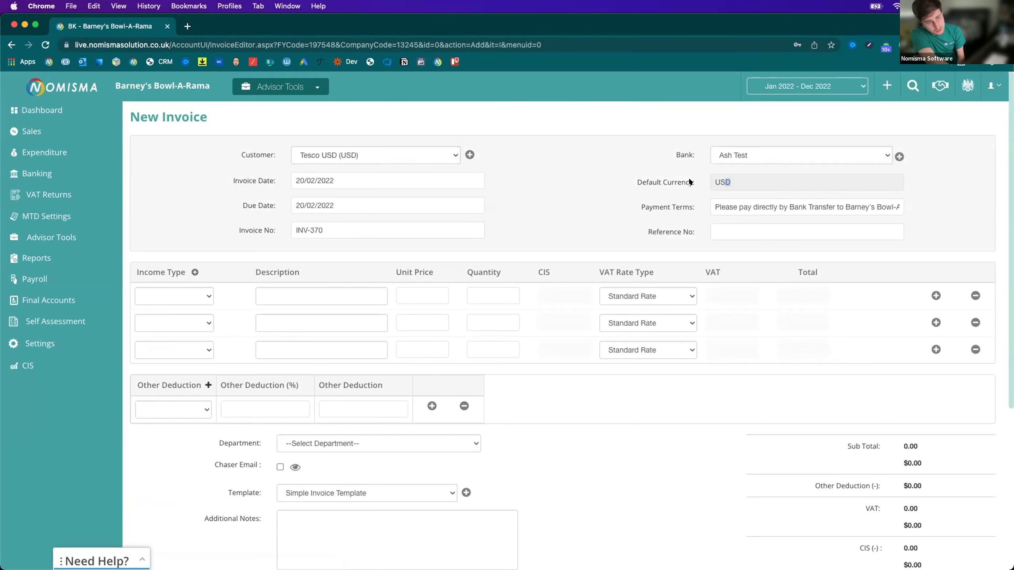
{"action": "scroll", "coordinate": [613, 189], "scroll_direction": "down", "scroll_amount": 5}
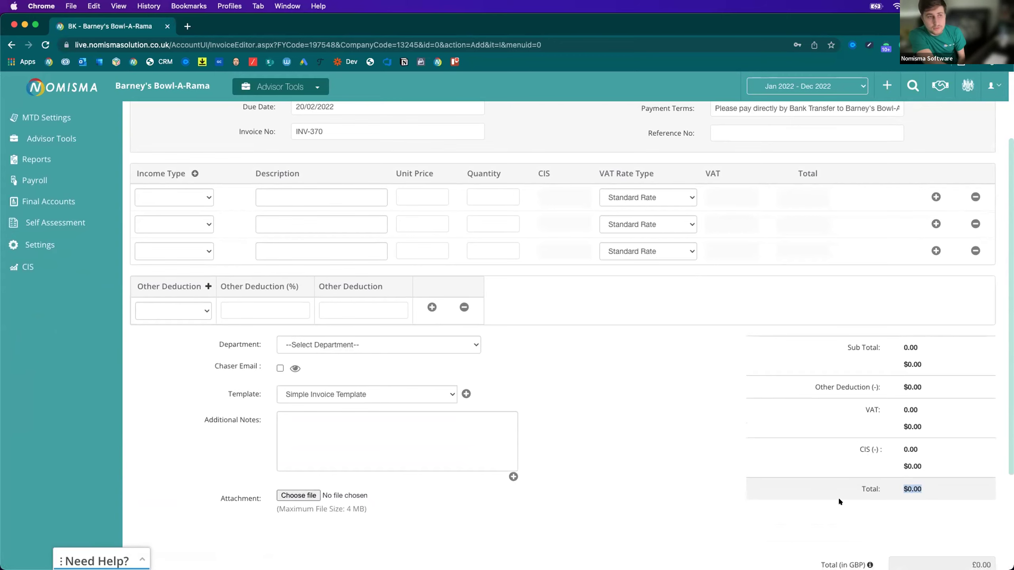
{"action": "scroll", "coordinate": [831, 452], "scroll_direction": "down", "scroll_amount": 2}
{"action": "scroll", "coordinate": [831, 450], "scroll_direction": "down", "scroll_amount": 5}
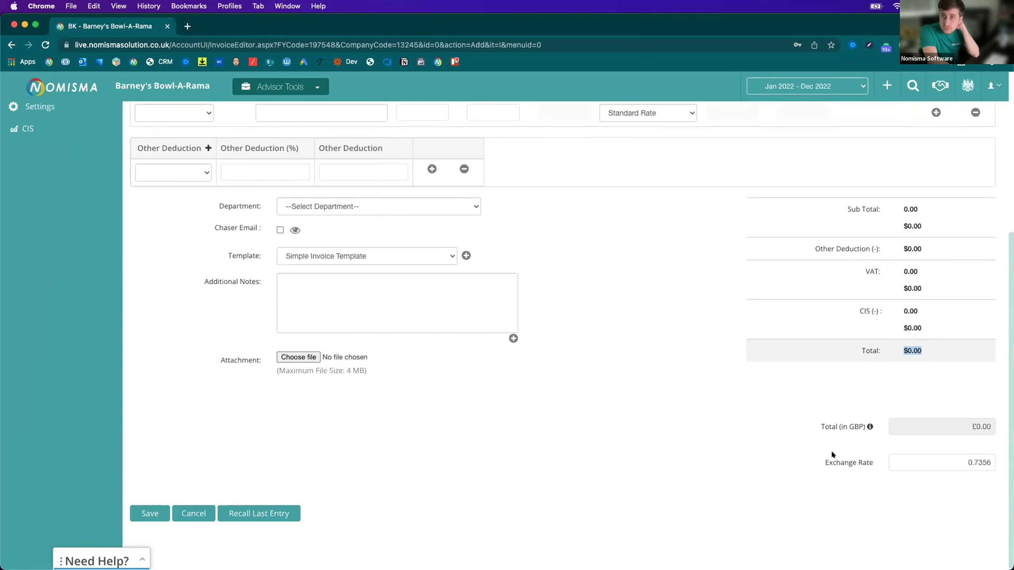
Set the invoice's exchange rate to 0.83
{"action": "left_click", "coordinate": [967, 461]}
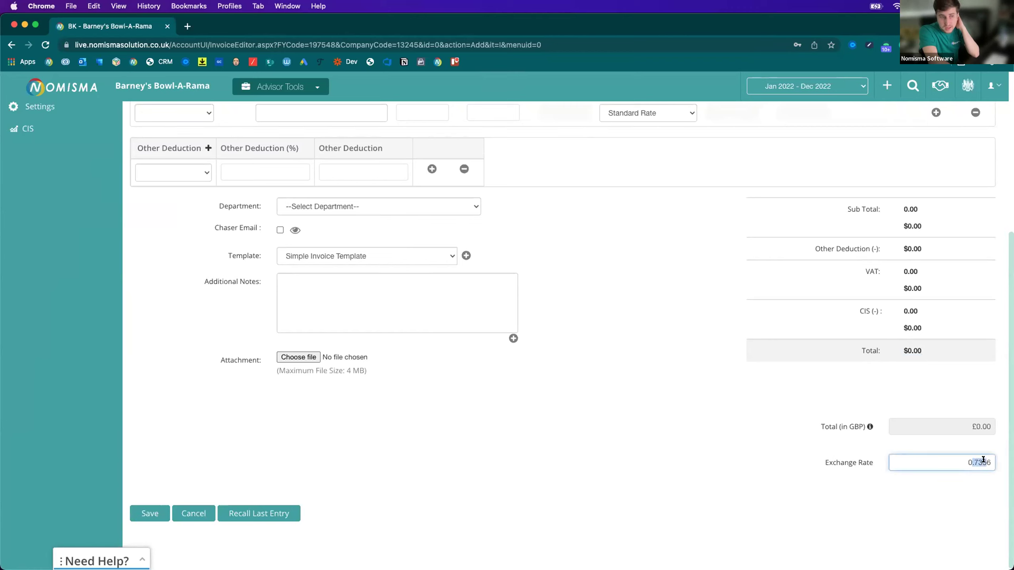
{"action": "left_click", "coordinate": [966, 461]}
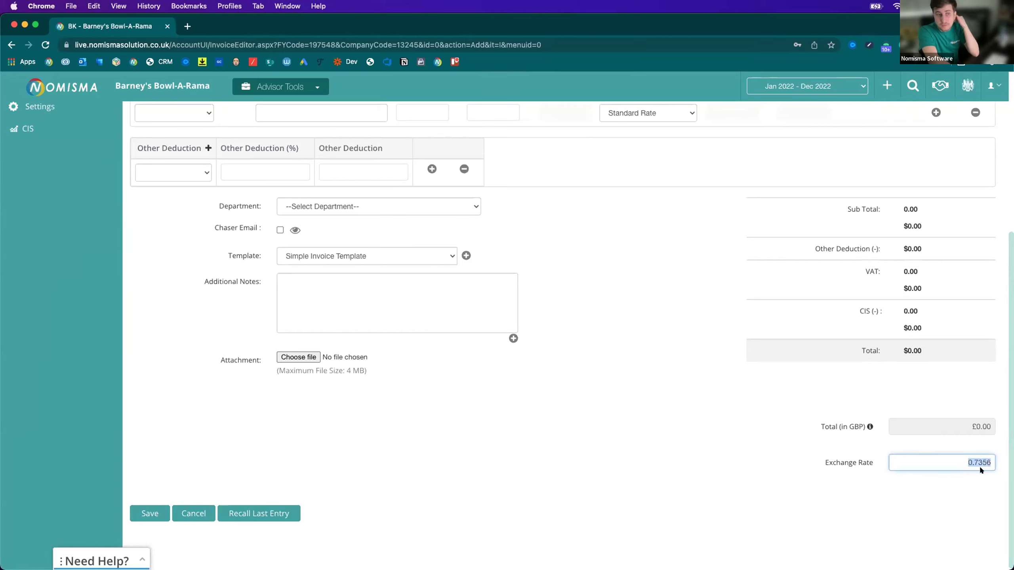
{"action": "double_click", "coordinate": [973, 461]}
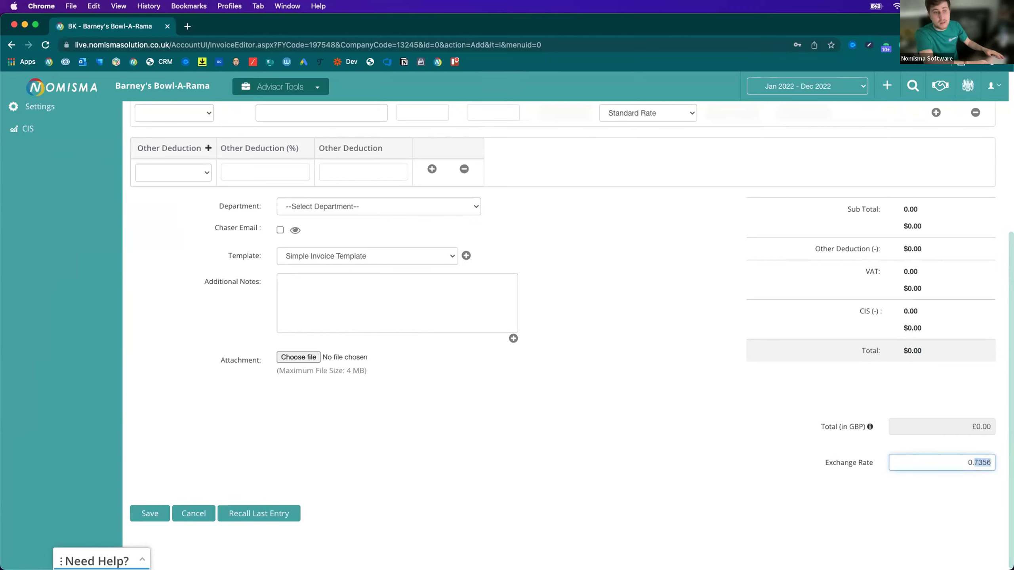
{"action": "type", "text": "0.83"}
{"action": "left_click", "coordinate": [923, 490]}
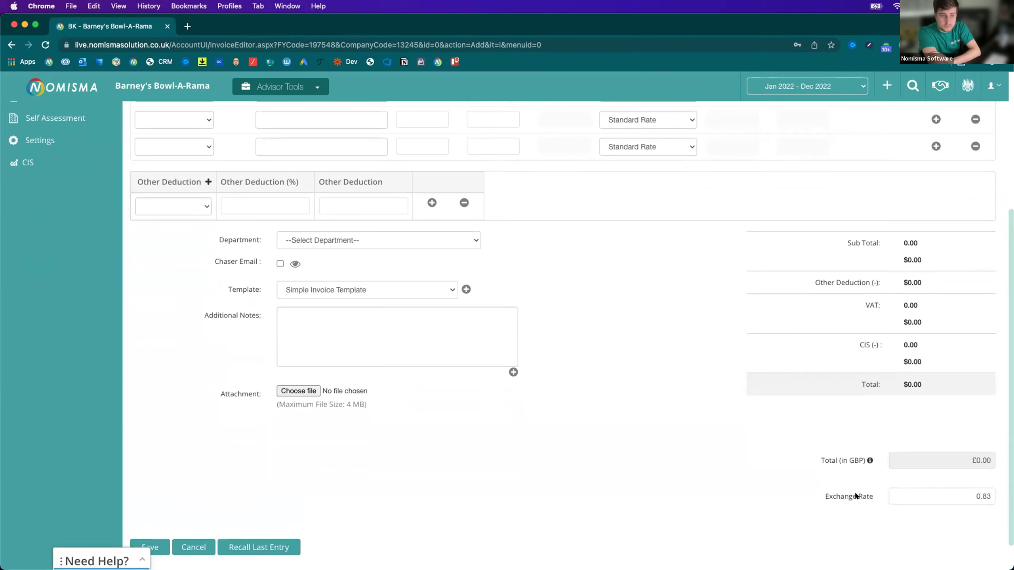
{"action": "left_click", "coordinate": [950, 493]}
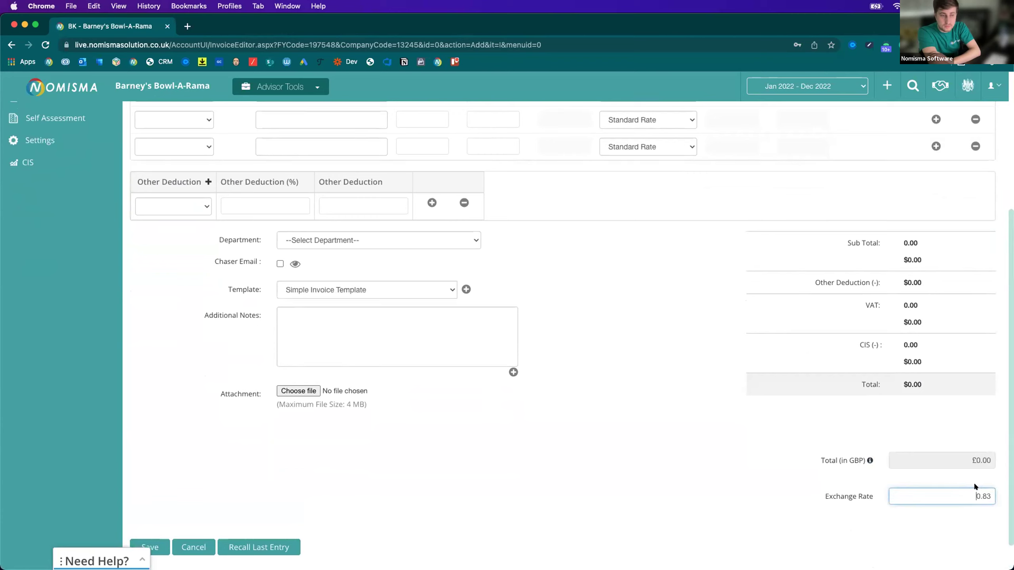
Switch the invoice's customer back to the original GBP customer
{"action": "scroll", "coordinate": [672, 398], "scroll_direction": "up", "scroll_amount": 5}
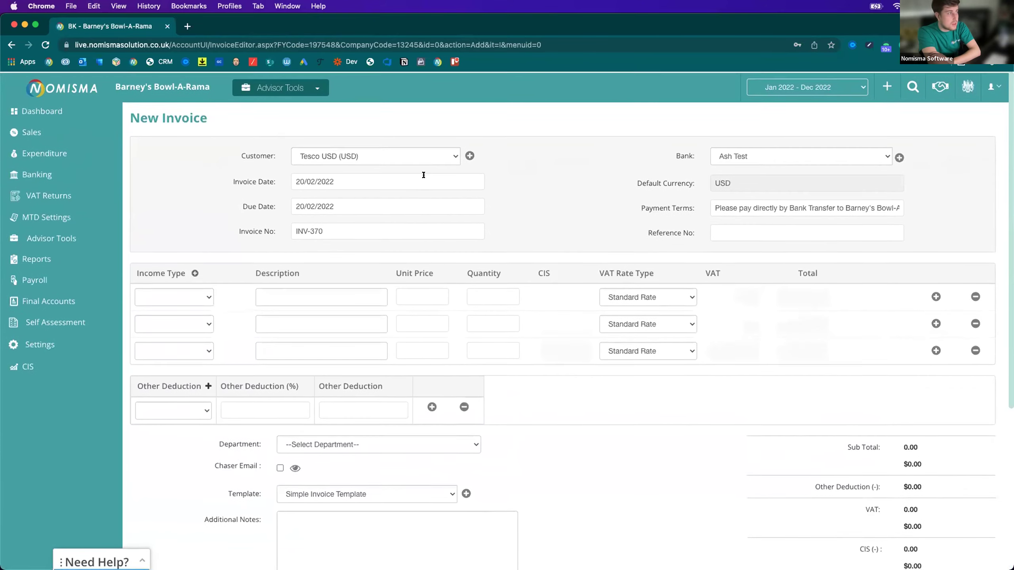
{"action": "left_click", "coordinate": [410, 156]}
{"action": "left_click", "coordinate": [329, 92]}
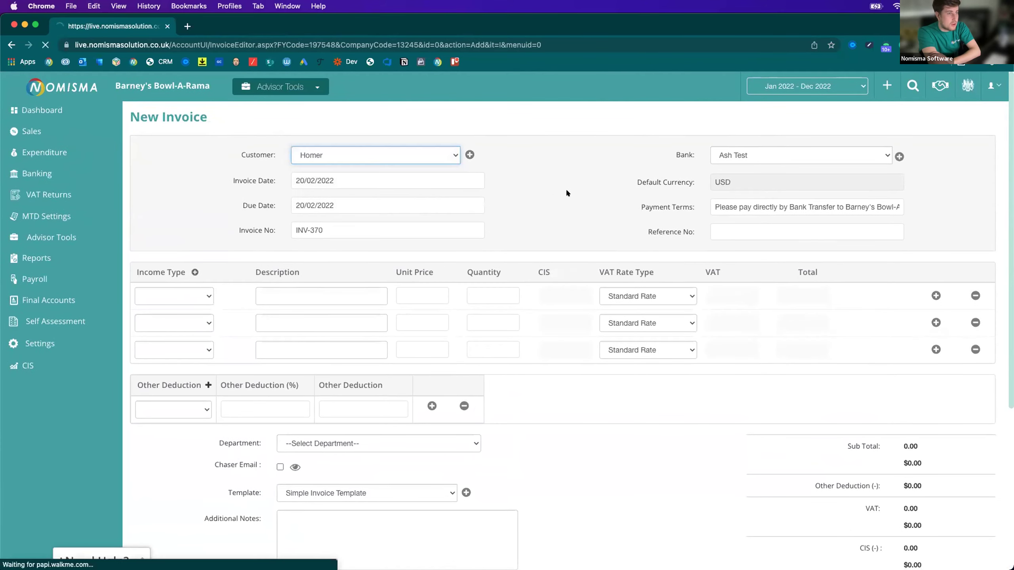
Review the income types offered for the first line and inspect the form for adding a new income type without saving
{"action": "scroll", "coordinate": [533, 285], "scroll_direction": "down", "scroll_amount": 2}
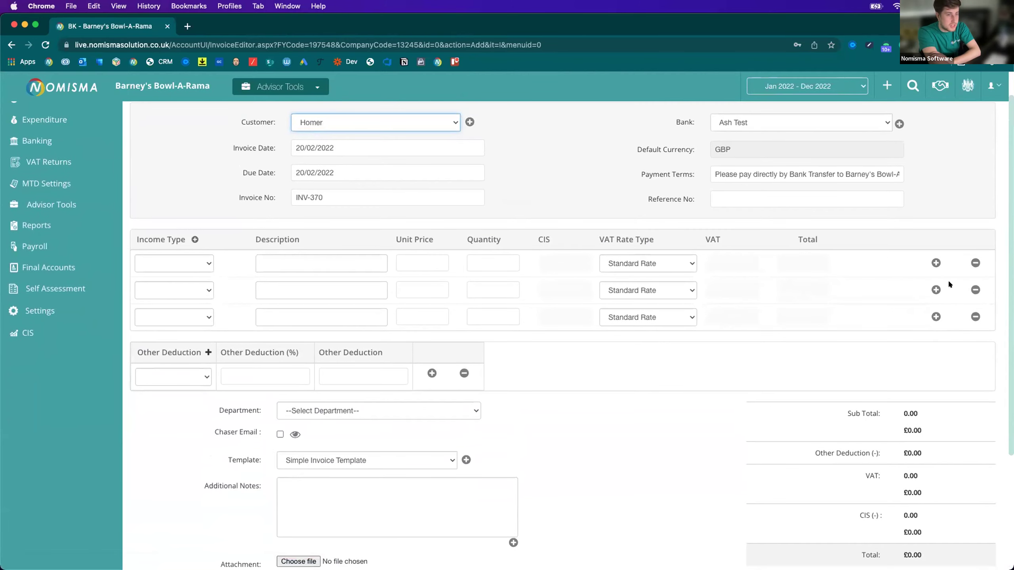
{"action": "left_click", "coordinate": [191, 260]}
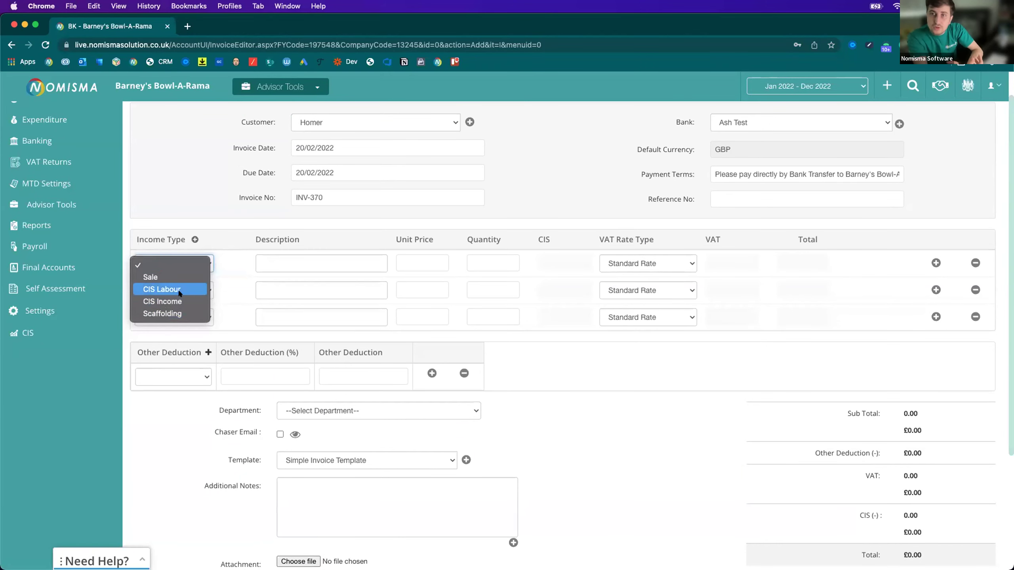
{"action": "left_click", "coordinate": [195, 239]}
{"action": "left_click", "coordinate": [195, 240]}
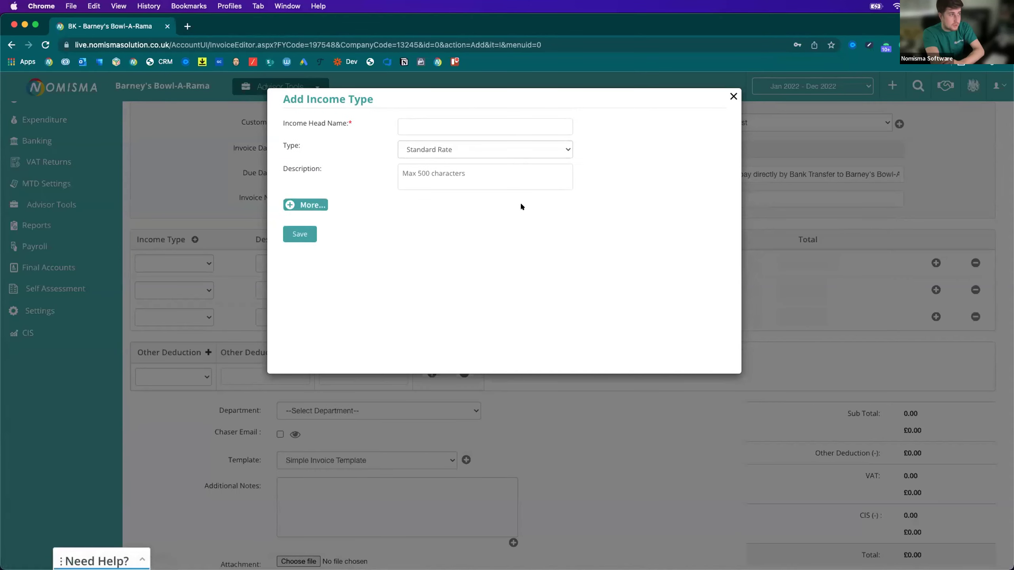
{"action": "left_click", "coordinate": [492, 121]}
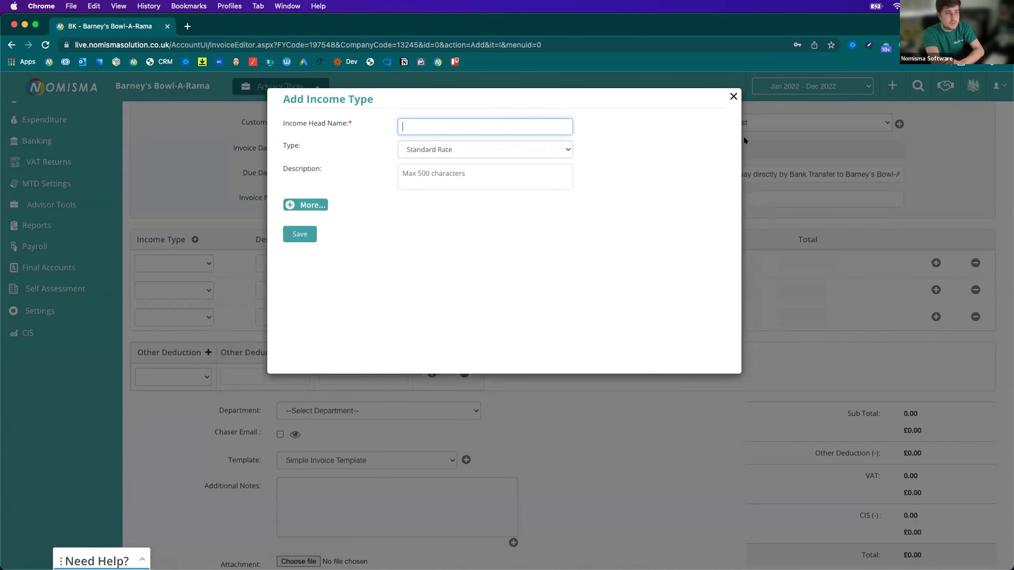
{"action": "left_click", "coordinate": [733, 96]}
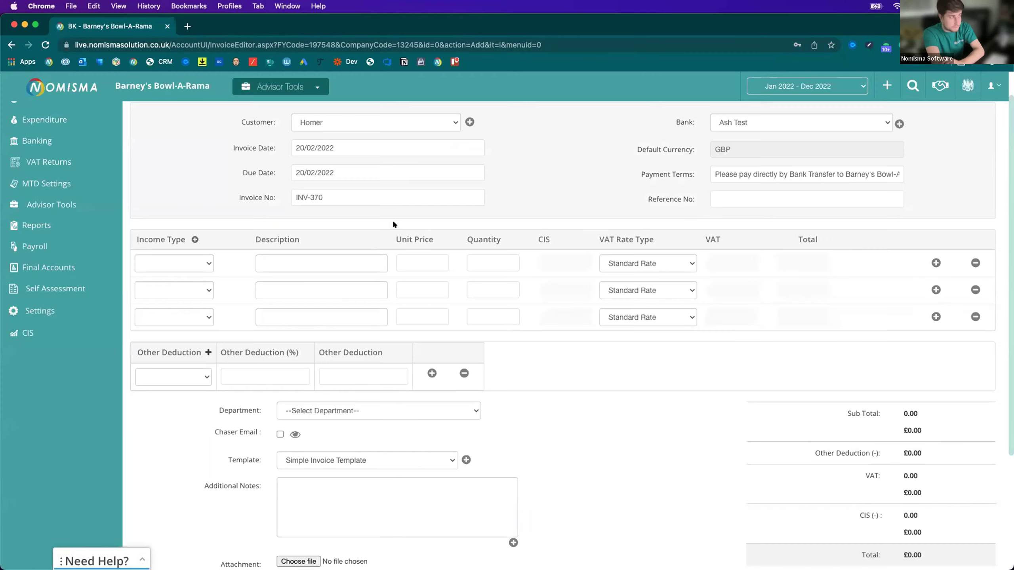
Fill in the first invoice line with income type Sale, description Testing123, unit price 100 and quantity 1
{"action": "left_click", "coordinate": [299, 265]}
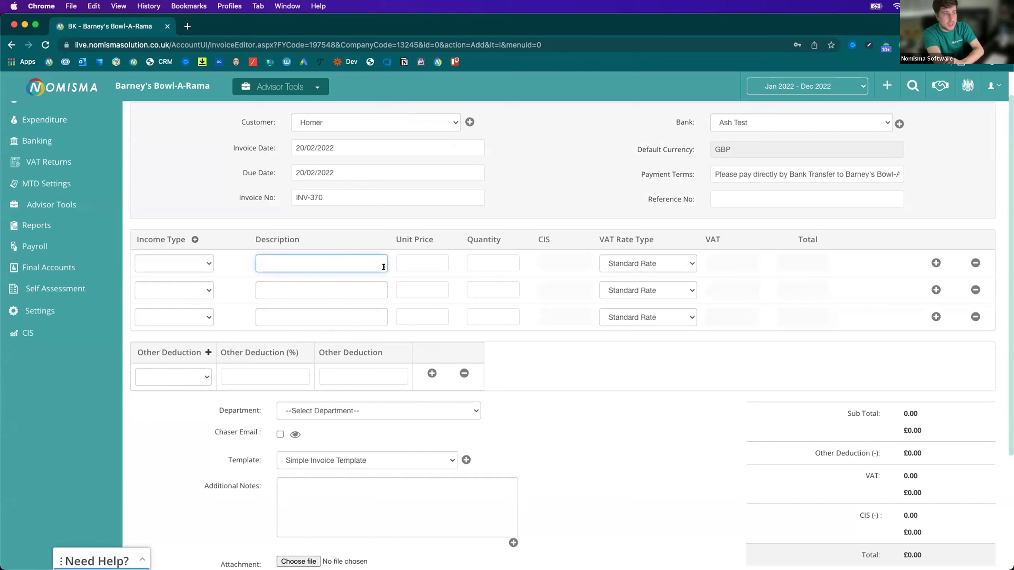
{"action": "left_click", "coordinate": [172, 265]}
{"action": "key", "text": "Return"}
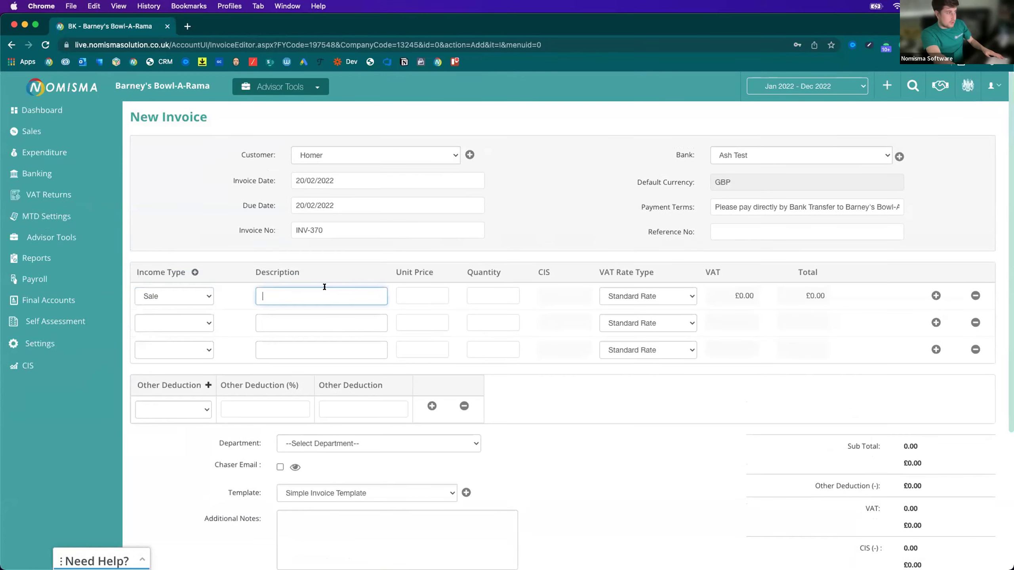
{"action": "type", "text": "Testing123"}
{"action": "key", "text": "Tab"}
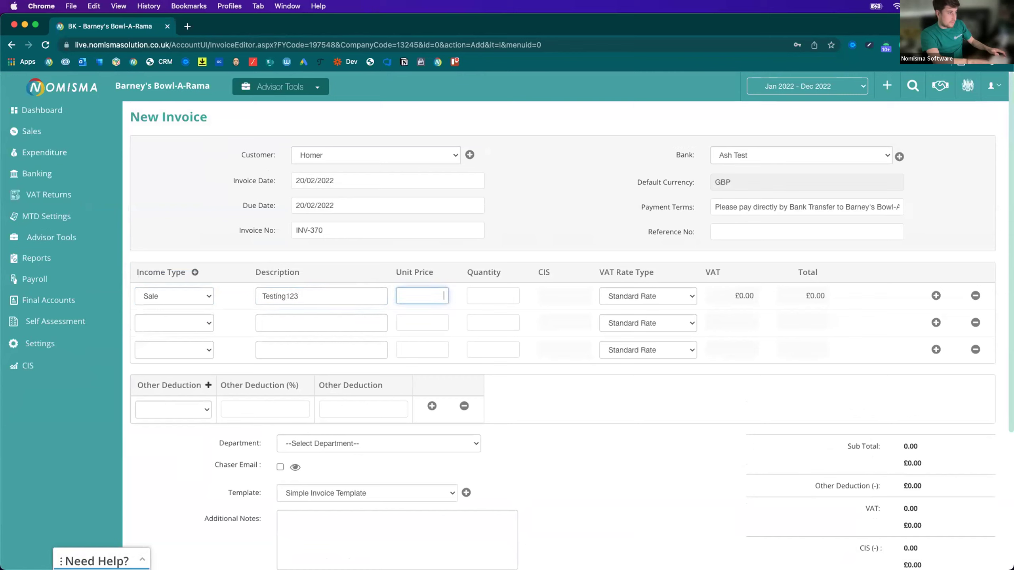
{"action": "type", "text": "100"}
{"action": "key", "text": "Tab"}
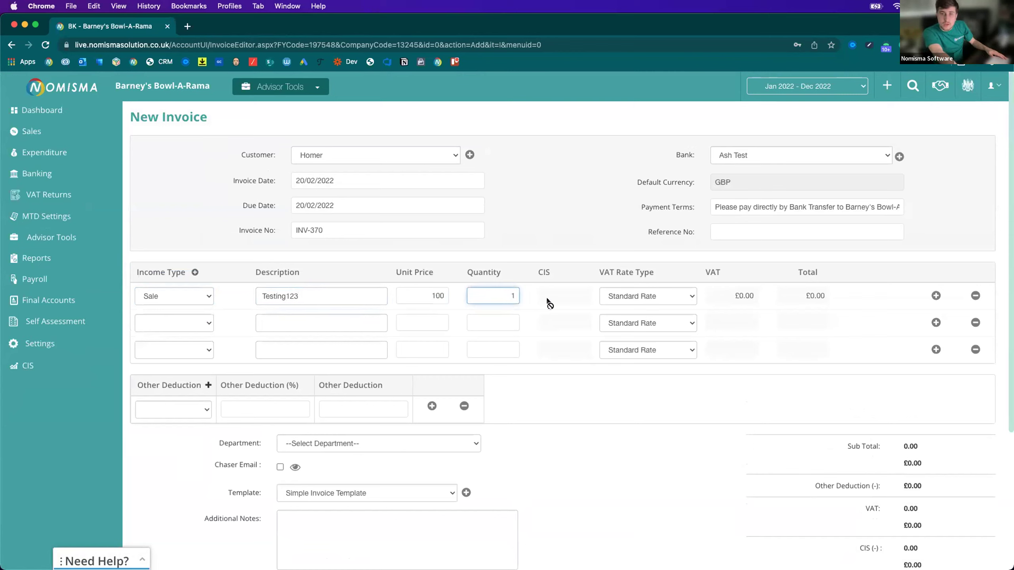
{"action": "type", "text": "1"}
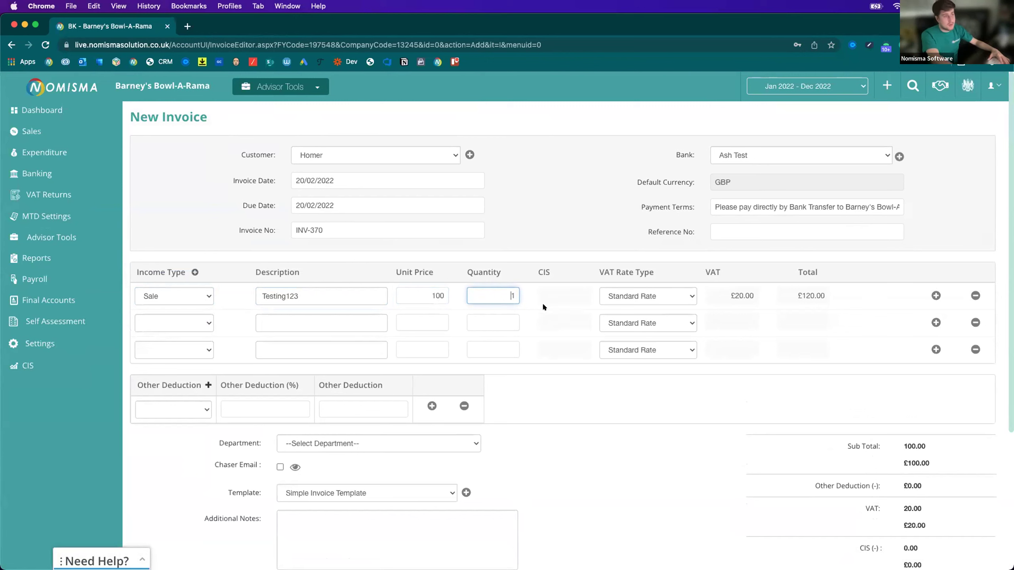
Set the first line's quantity to 12 and review the available VAT rate types, keeping Standard Rate
{"action": "left_click", "coordinate": [504, 290]}
{"action": "left_click_drag", "start_coordinate": [504, 290], "coordinate": [536, 294]}
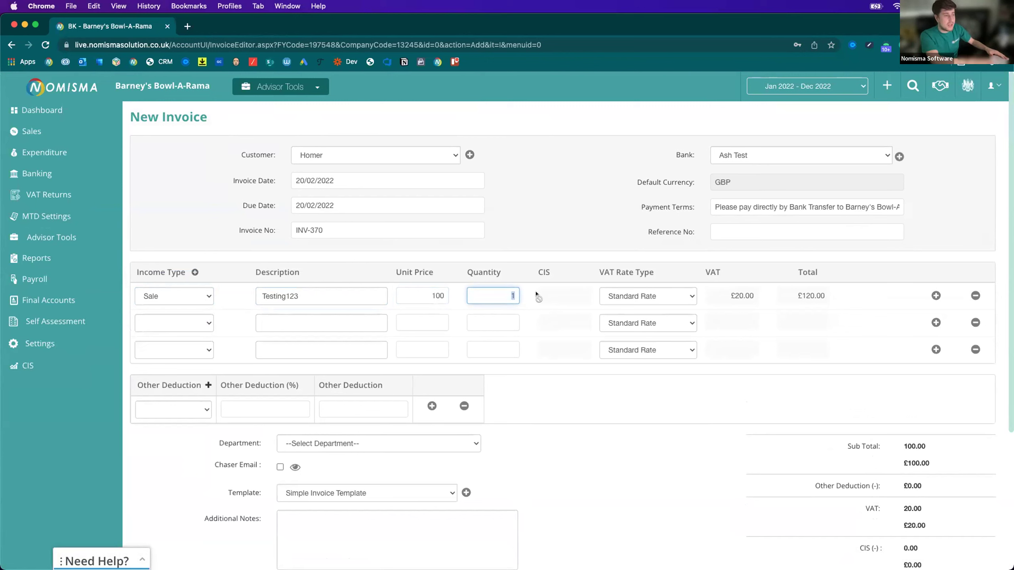
{"action": "type", "text": "12"}
{"action": "key", "text": "Tab"}
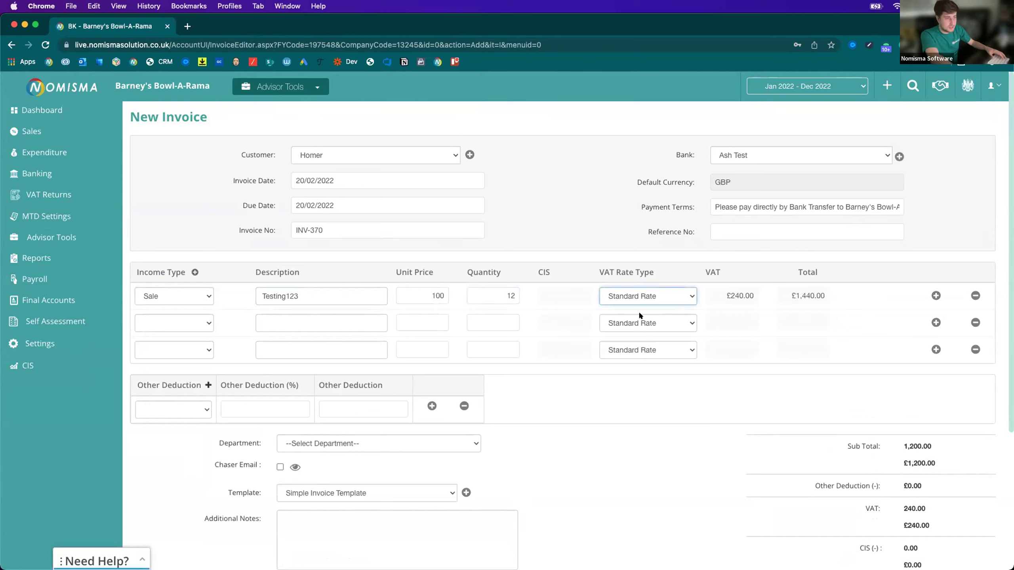
{"action": "left_click", "coordinate": [635, 296]}
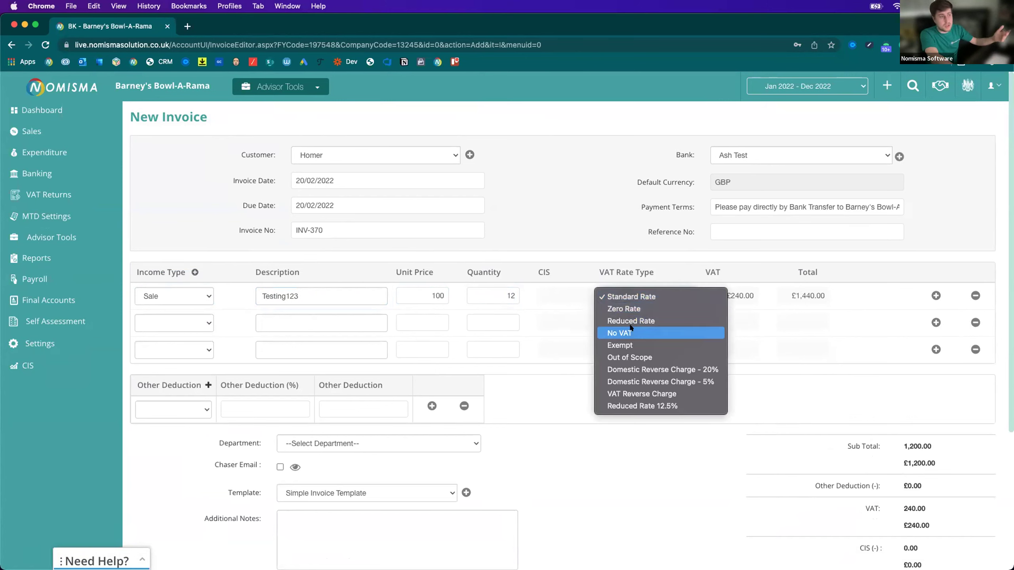
{"action": "left_click", "coordinate": [560, 312]}
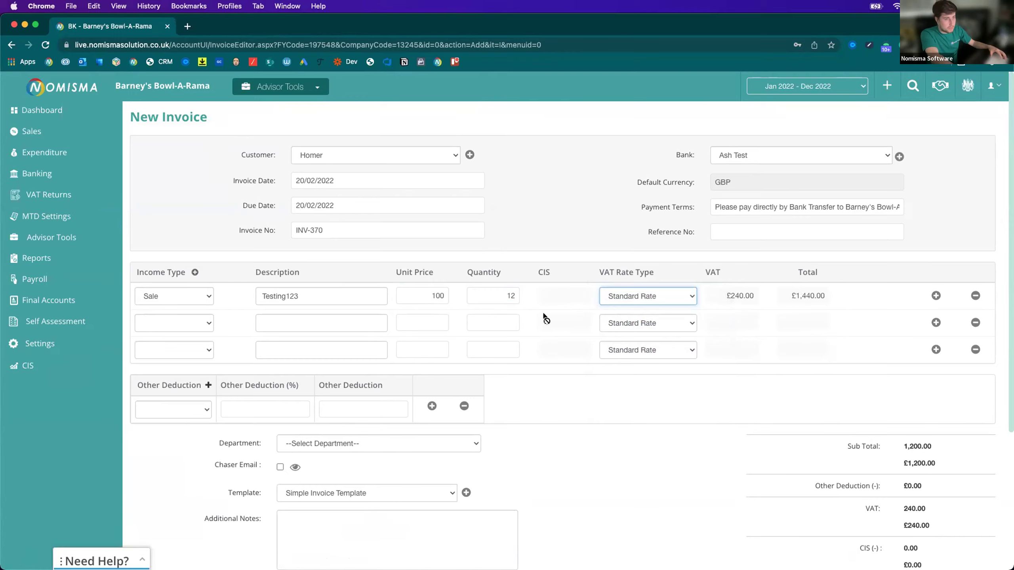
Choose Subsistence as the invoice's other deduction and inspect the form for adding a new deduction without saving
{"action": "scroll", "coordinate": [570, 314], "scroll_direction": "down", "scroll_amount": 5}
{"action": "left_click", "coordinate": [180, 219]}
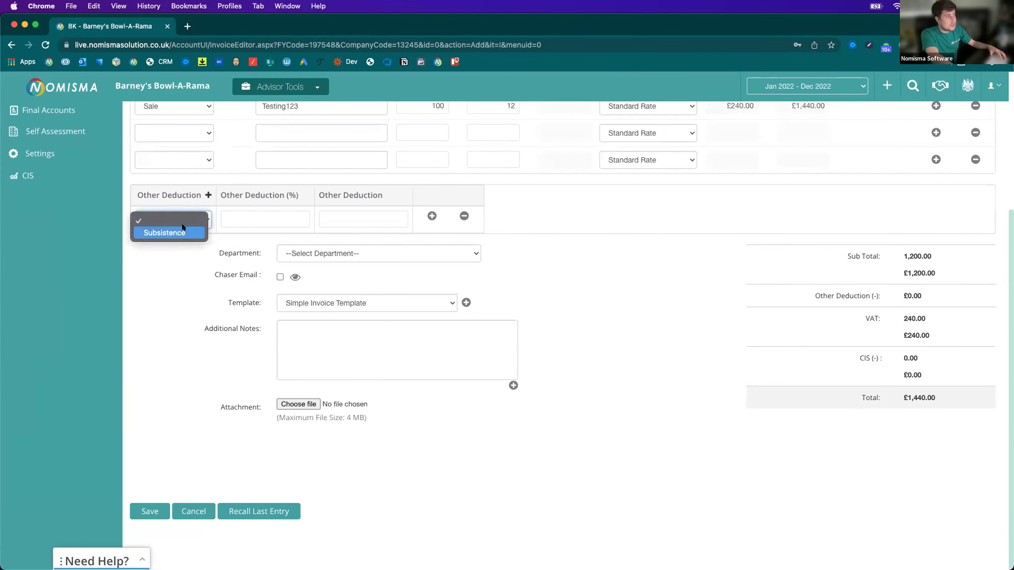
{"action": "left_click", "coordinate": [180, 233]}
{"action": "scroll", "coordinate": [179, 285], "scroll_direction": "up", "scroll_amount": 4}
{"action": "scroll", "coordinate": [198, 333], "scroll_direction": "down", "scroll_amount": 3}
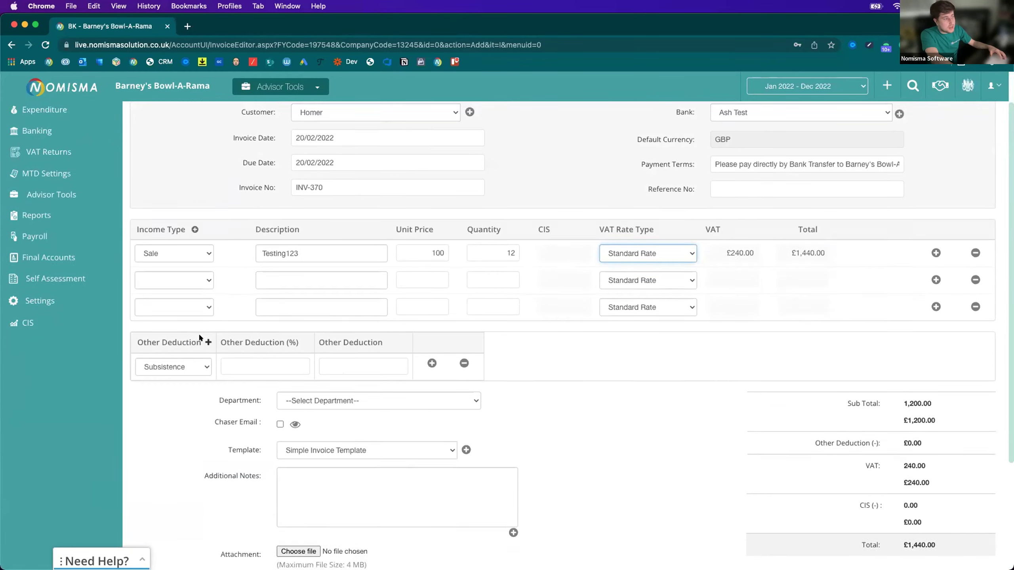
{"action": "left_click_drag", "start_coordinate": [153, 298], "coordinate": [164, 277]}
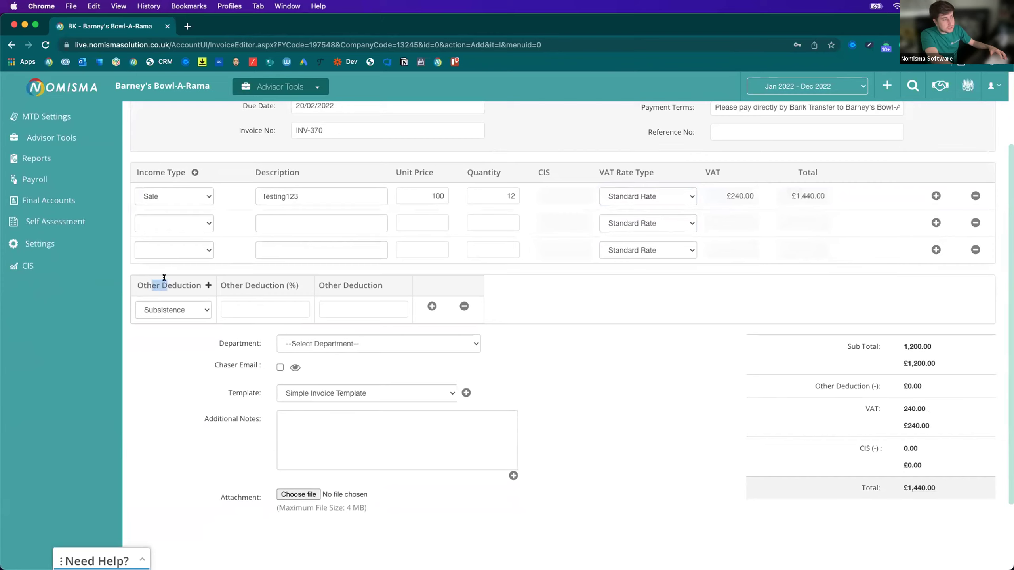
{"action": "left_click", "coordinate": [208, 286]}
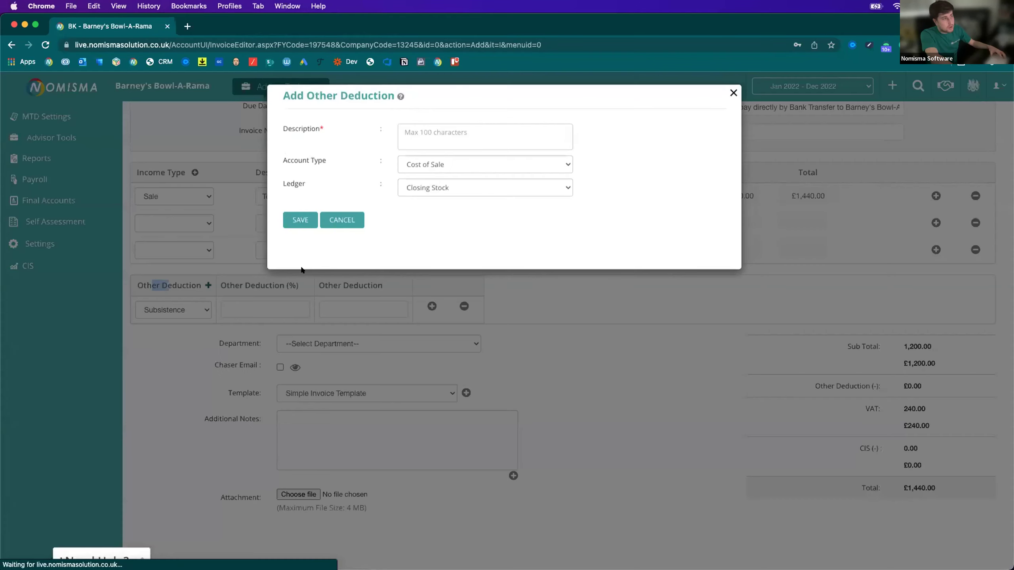
{"action": "left_click", "coordinate": [728, 98]}
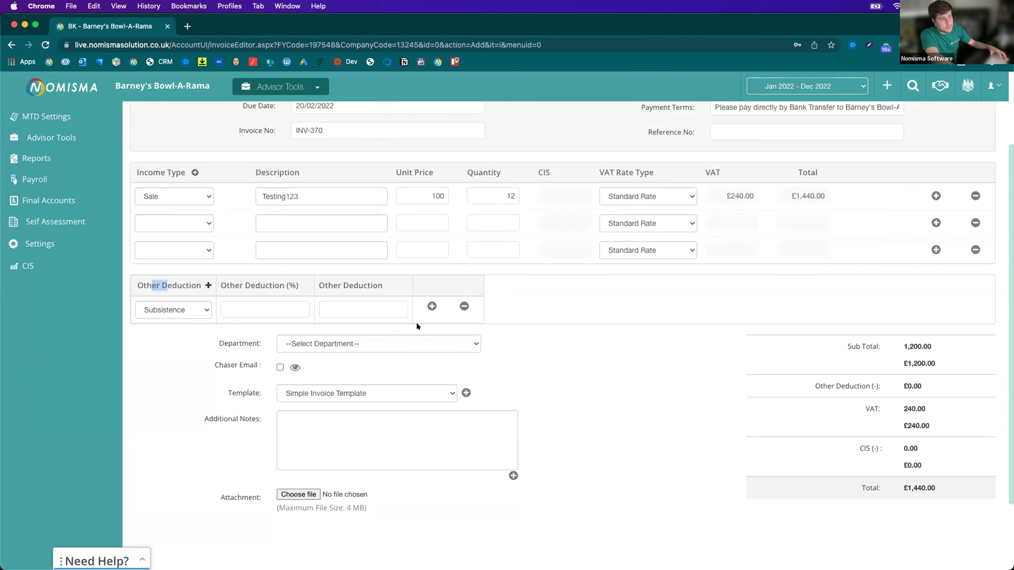
Set the Subsistence deduction amount to 100 and check the invoice's recalculated total
{"action": "left_click", "coordinate": [357, 305]}
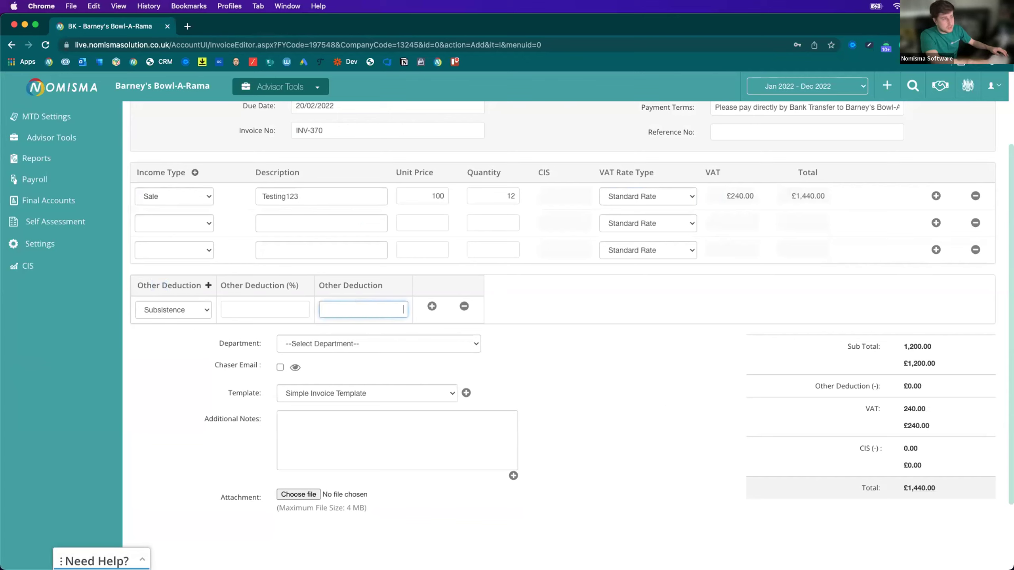
{"action": "type", "text": "100"}
{"action": "left_click", "coordinate": [553, 328]}
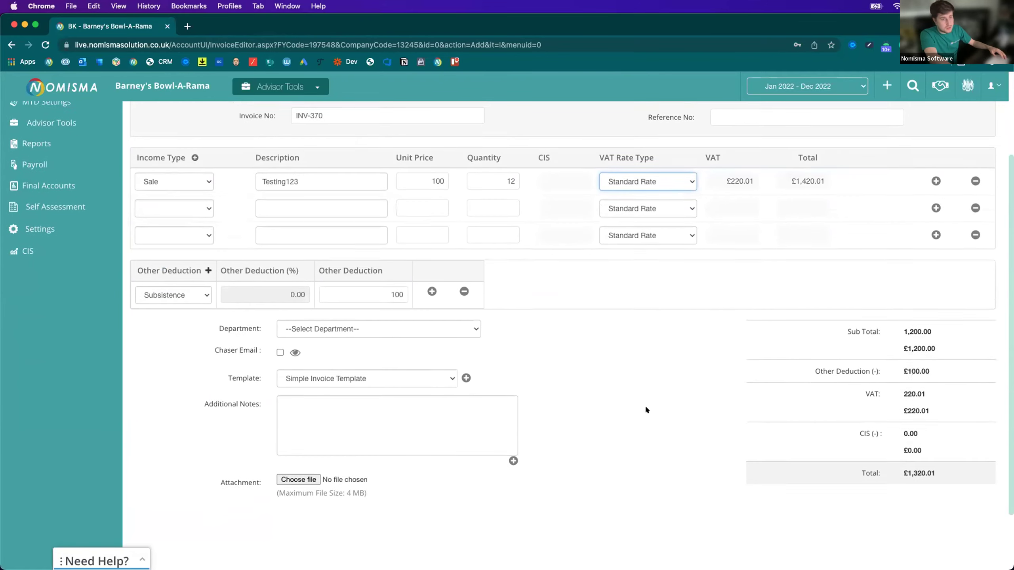
{"action": "scroll", "coordinate": [644, 405], "scroll_direction": "down", "scroll_amount": 1}
{"action": "left_click_drag", "start_coordinate": [950, 468], "coordinate": [897, 457]}
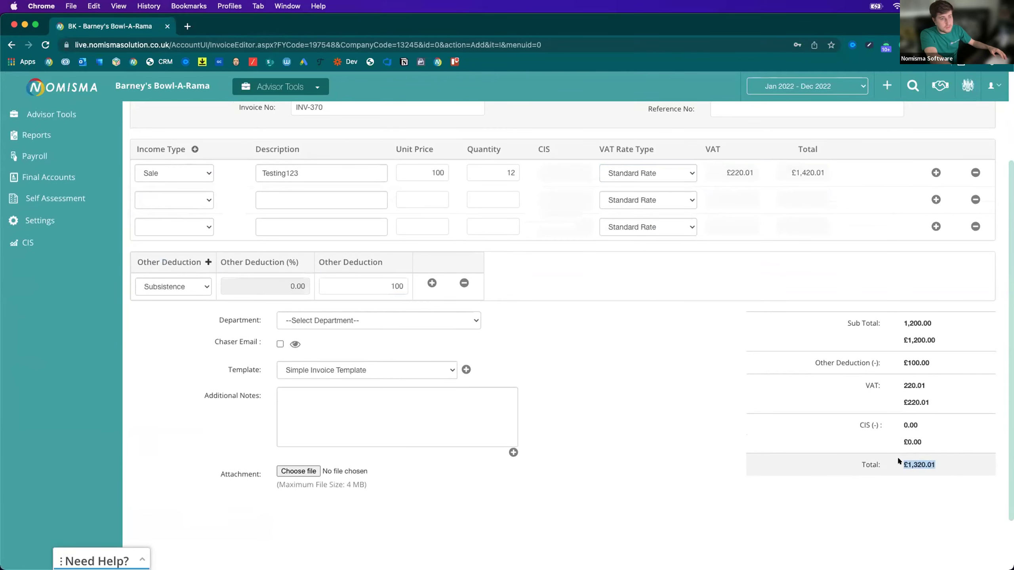
{"action": "left_click", "coordinate": [824, 405]}
Assign the invoice to the Restaurant 1 department and try the Chaser Email option, leaving it off
{"action": "scroll", "coordinate": [627, 356], "scroll_direction": "down", "scroll_amount": 2}
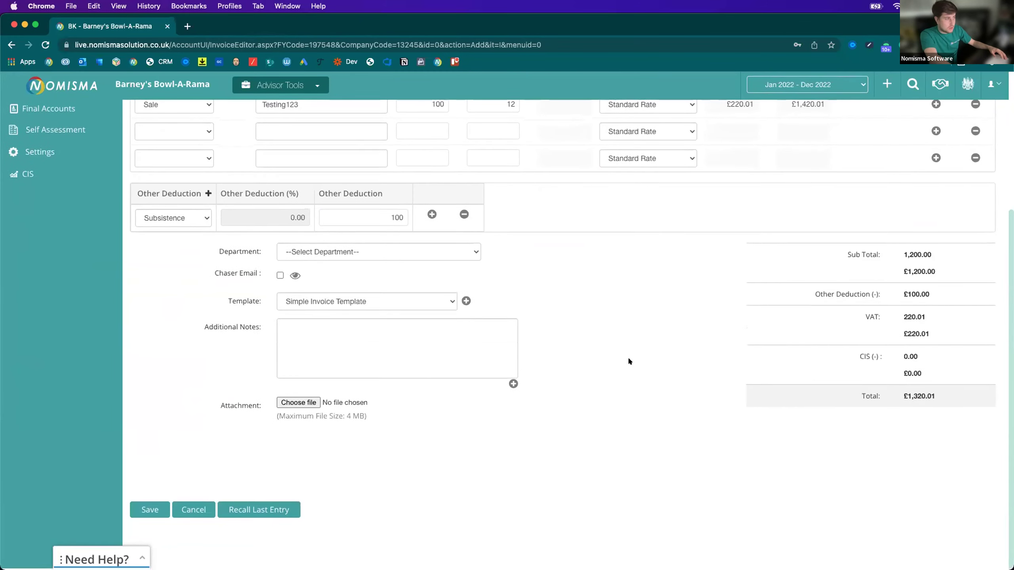
{"action": "left_click", "coordinate": [344, 257]}
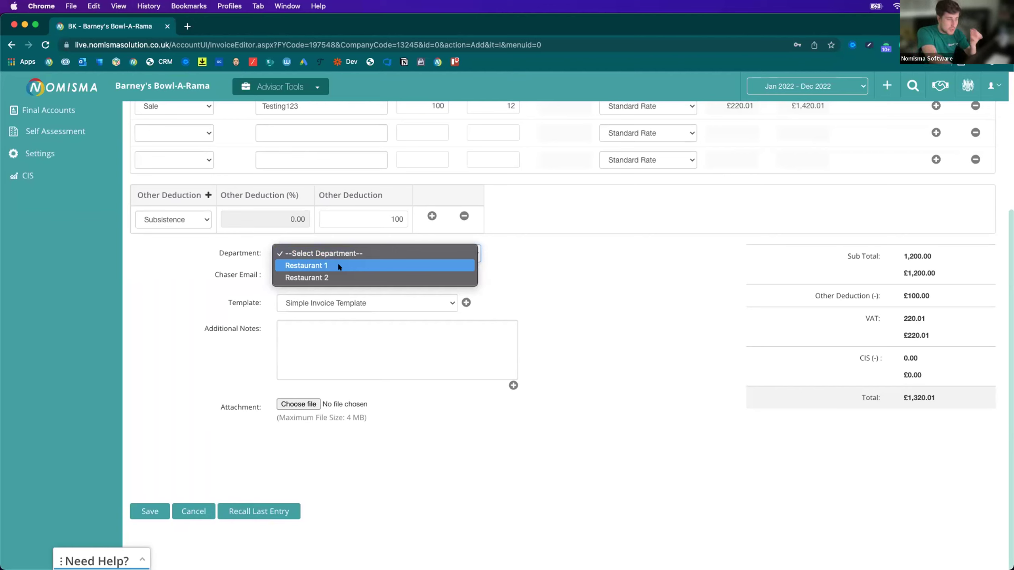
{"action": "left_click", "coordinate": [416, 266]}
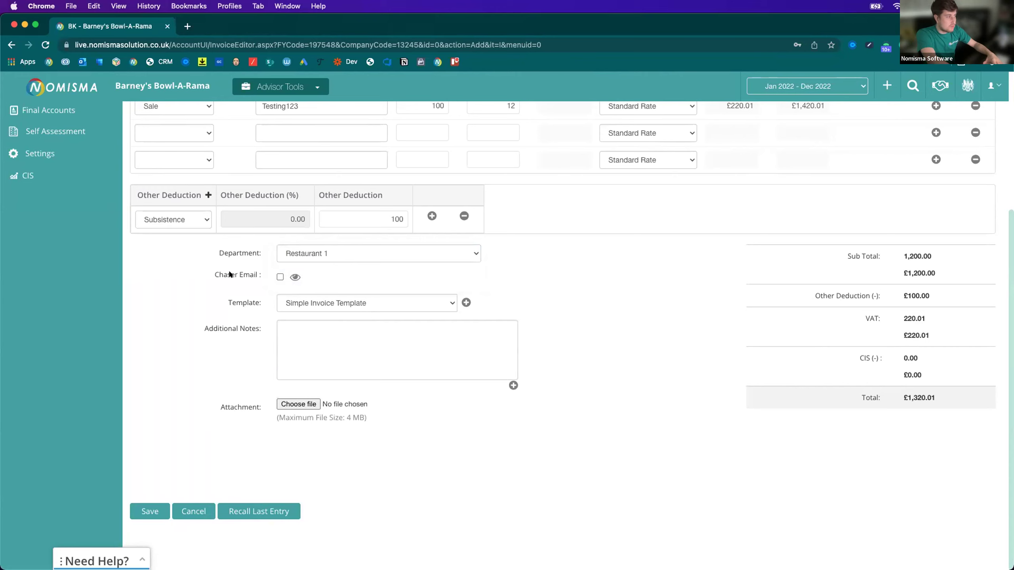
{"action": "left_click", "coordinate": [280, 277]}
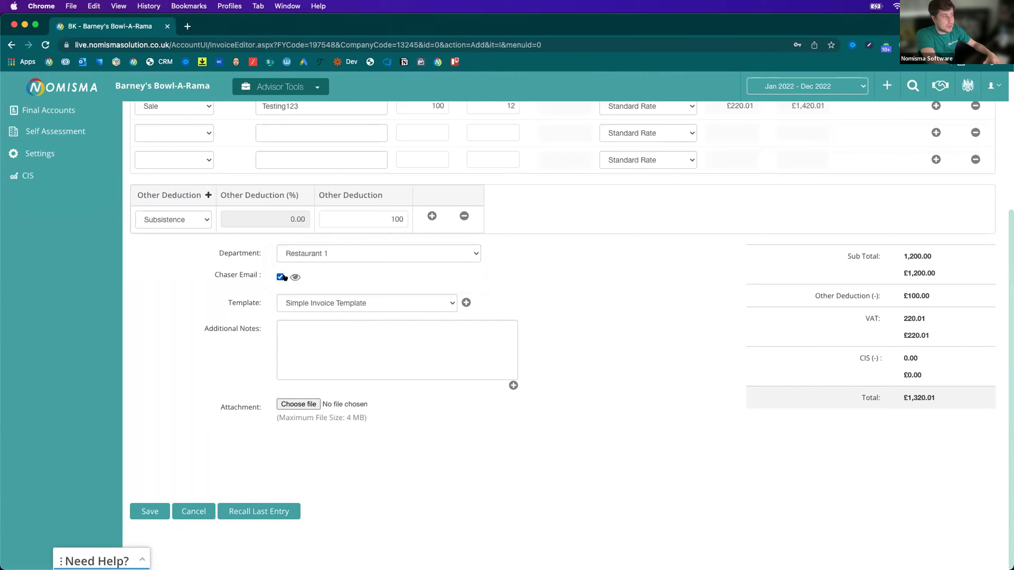
{"action": "left_click", "coordinate": [281, 277]}
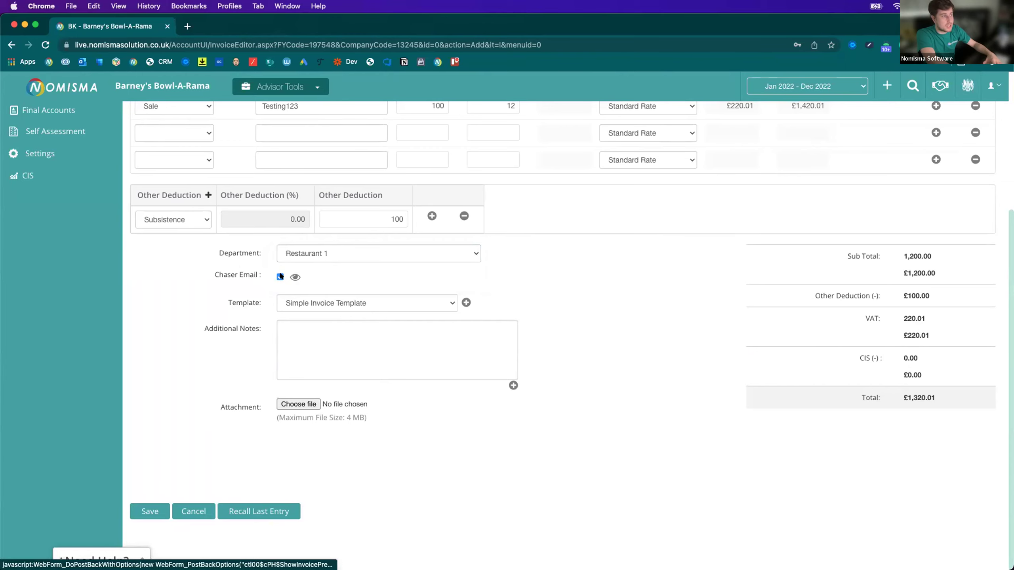
Set the invoice's due date to 28 February 2022
{"action": "scroll", "coordinate": [280, 272], "scroll_direction": "up", "scroll_amount": 5}
{"action": "left_click", "coordinate": [300, 201]}
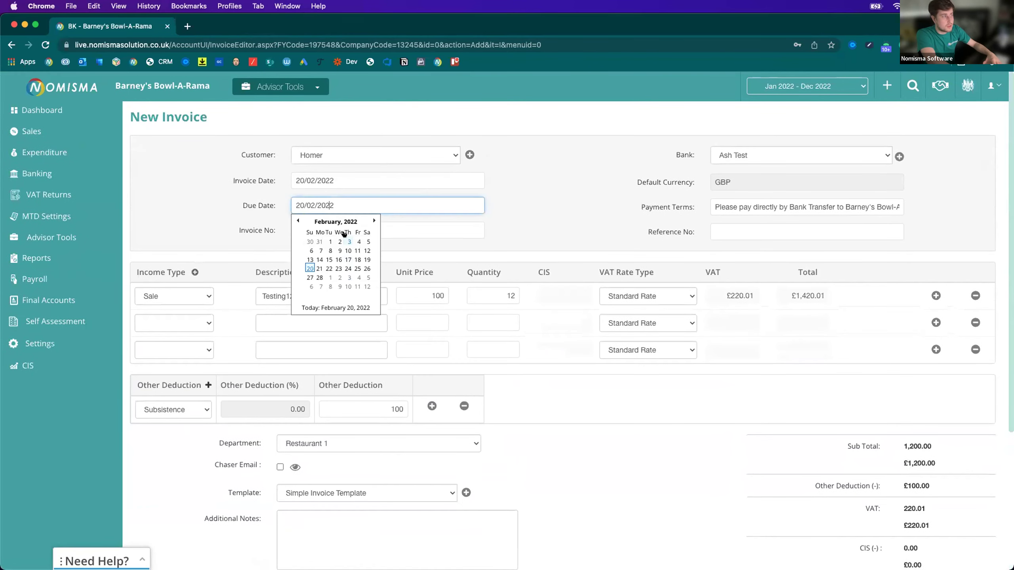
{"action": "left_click", "coordinate": [319, 277]}
{"action": "scroll", "coordinate": [546, 412], "scroll_direction": "down", "scroll_amount": 1}
{"action": "scroll", "coordinate": [546, 412], "scroll_direction": "down", "scroll_amount": 4}
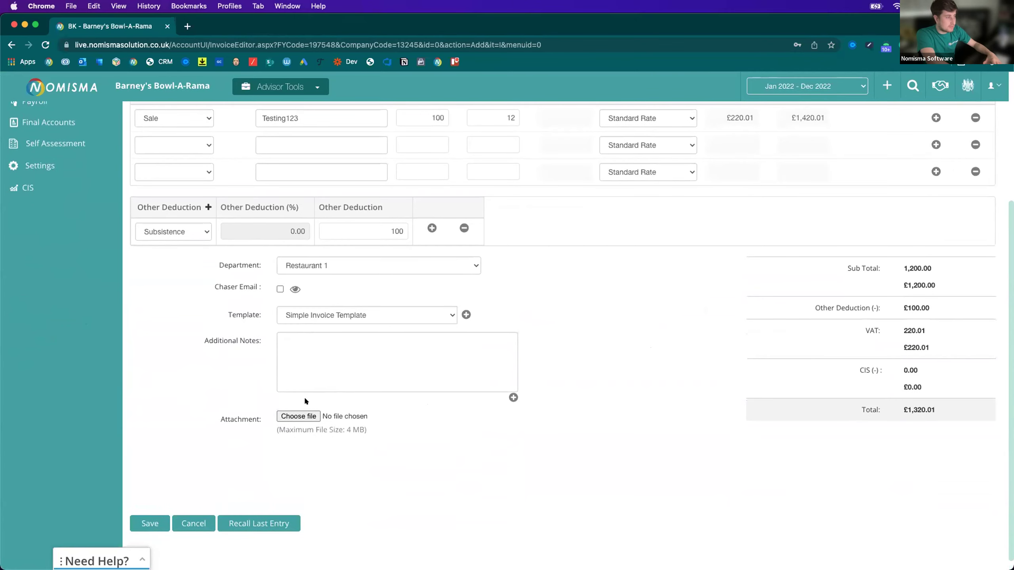
Generate the invoice preview, review its lines, totals and payment details, and save the invoice
{"action": "left_click_drag", "start_coordinate": [231, 419], "coordinate": [266, 419]}
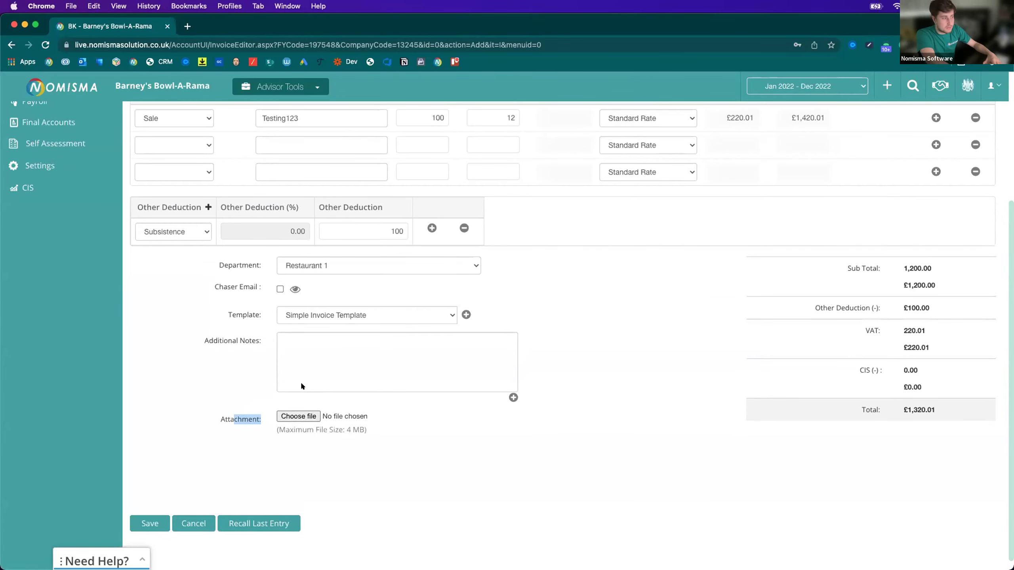
{"action": "scroll", "coordinate": [248, 456], "scroll_direction": "down", "scroll_amount": 1}
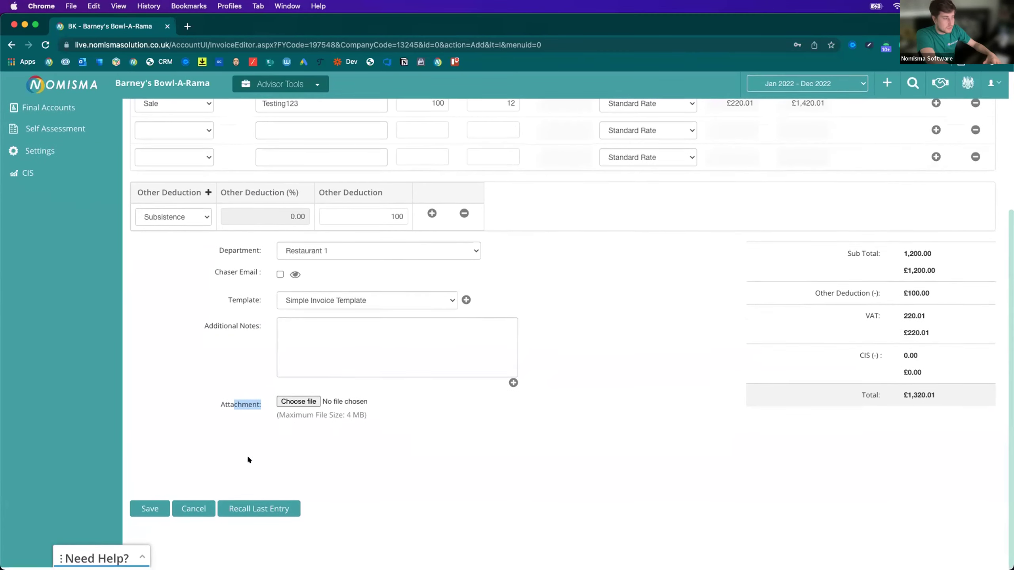
{"action": "left_click", "coordinate": [144, 511]}
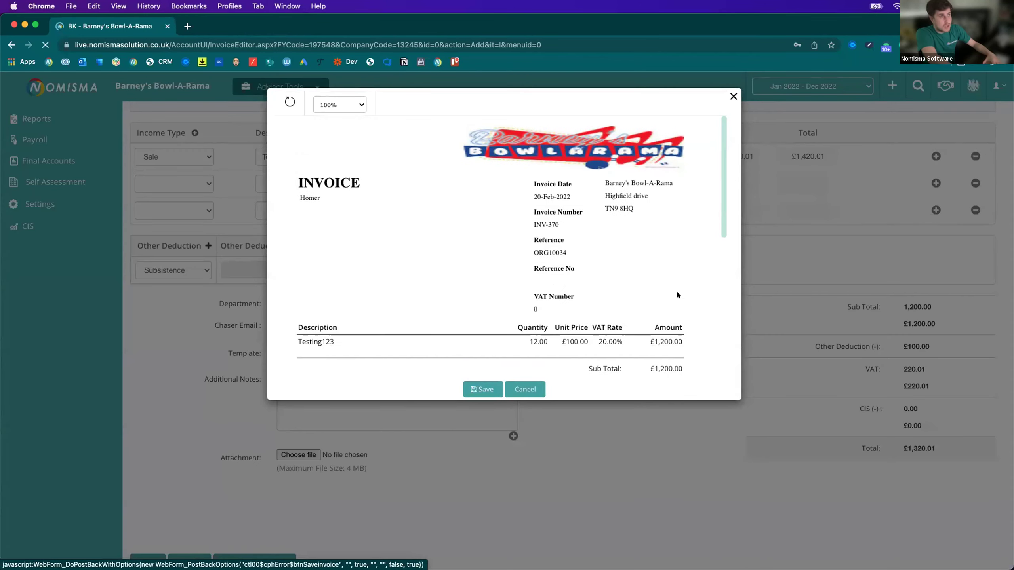
{"action": "scroll", "coordinate": [442, 193], "scroll_direction": "down", "scroll_amount": 1}
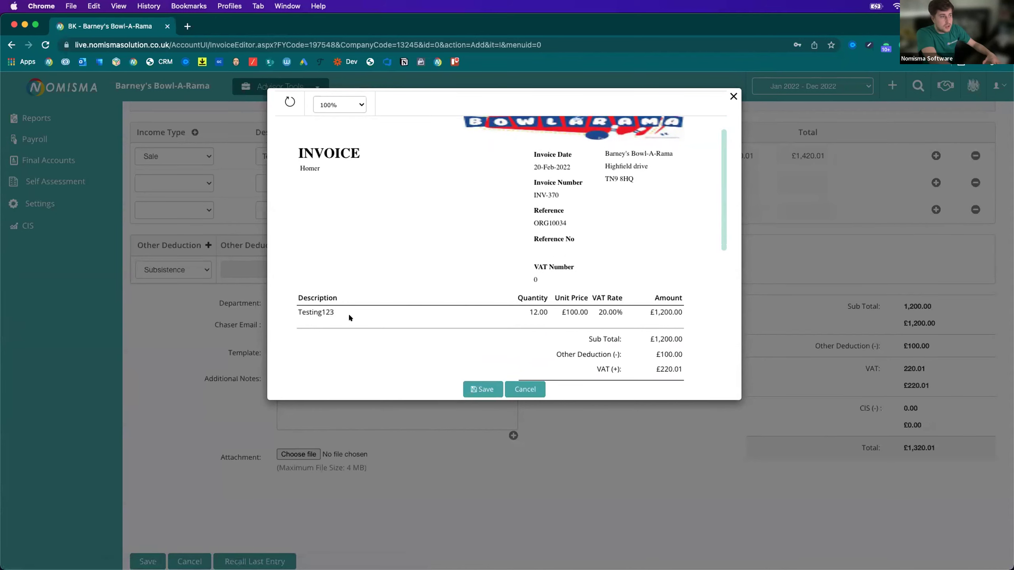
{"action": "scroll", "coordinate": [439, 316], "scroll_direction": "down", "scroll_amount": 4}
{"action": "scroll", "coordinate": [524, 318], "scroll_direction": "down", "scroll_amount": 5}
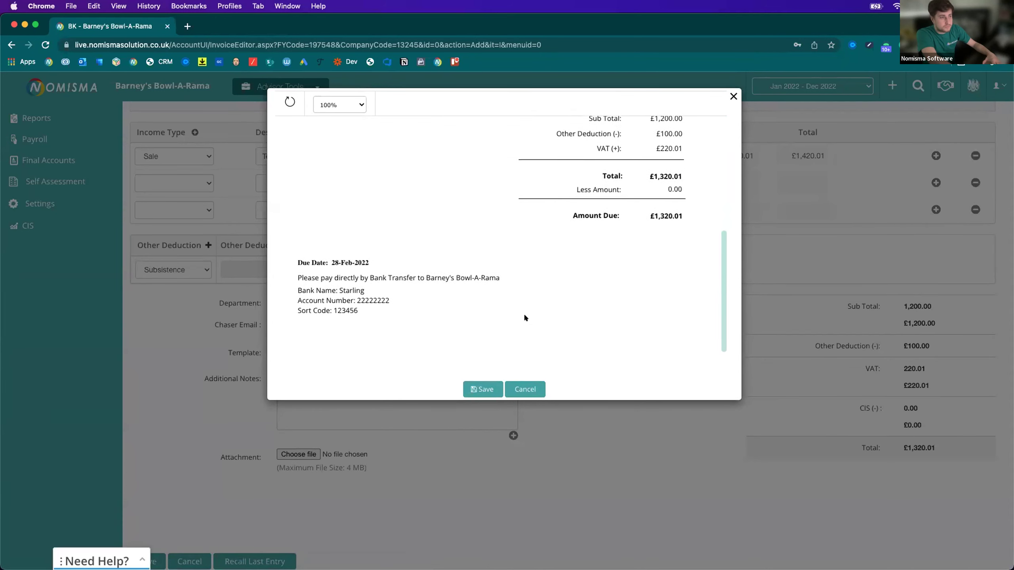
{"action": "left_click", "coordinate": [480, 384]}
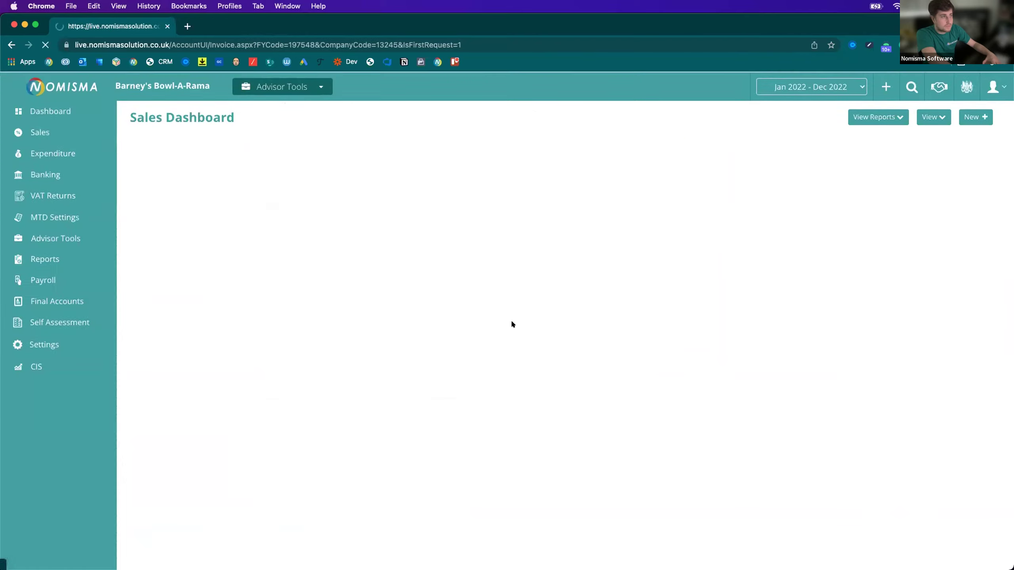
Filter the sales list to the new invoice's customer and check the amount due on the newest invoice
{"action": "left_click", "coordinate": [375, 214]}
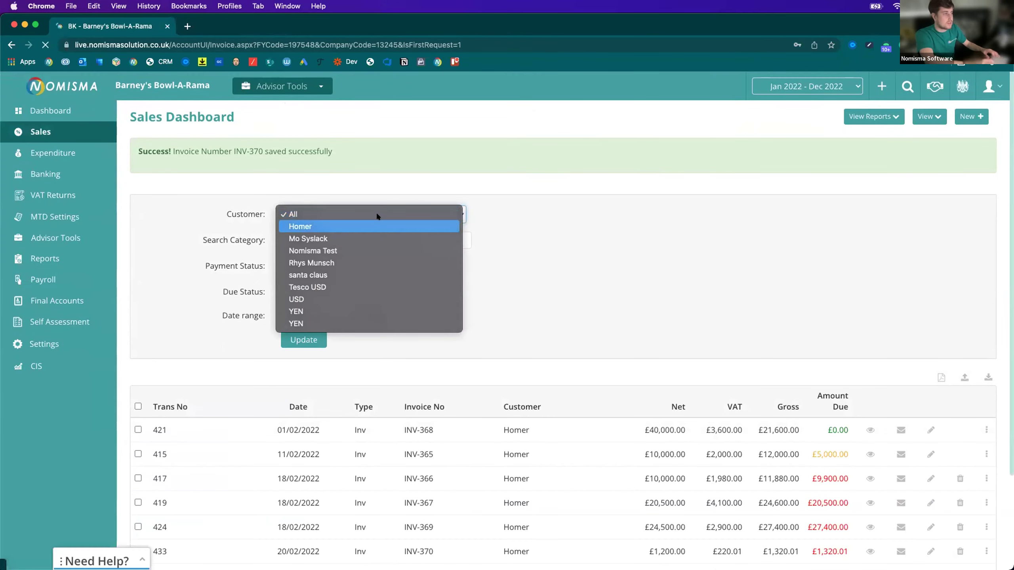
{"action": "left_click", "coordinate": [371, 227]}
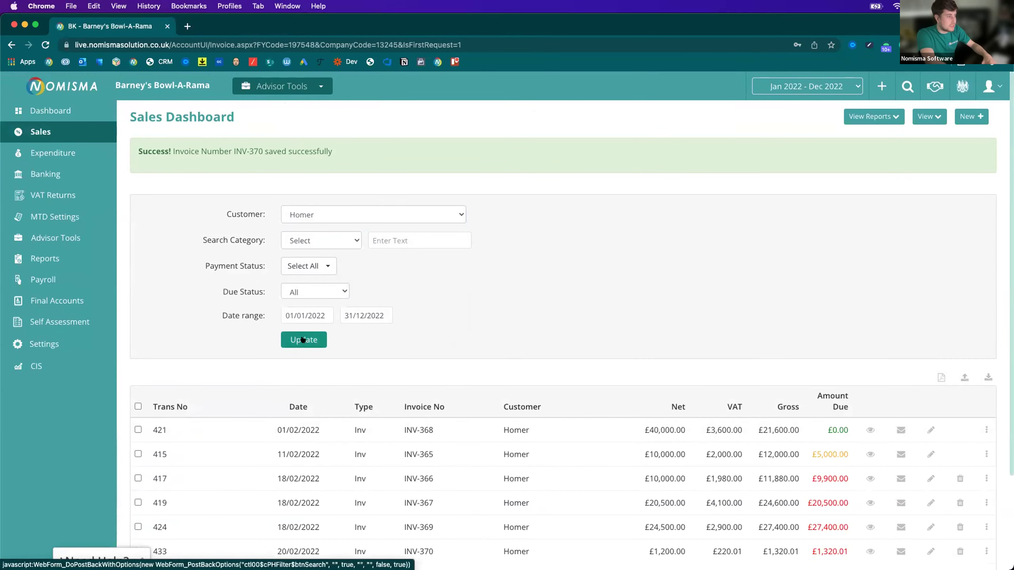
{"action": "left_click", "coordinate": [303, 340]}
{"action": "scroll", "coordinate": [476, 397], "scroll_direction": "down", "scroll_amount": 2}
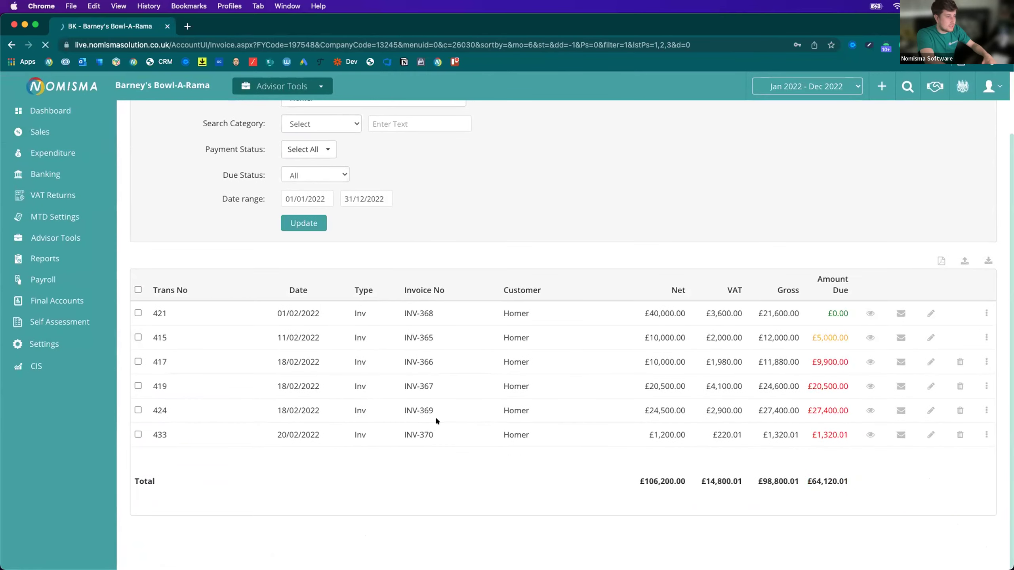
{"action": "left_click_drag", "start_coordinate": [435, 416], "coordinate": [856, 432]}
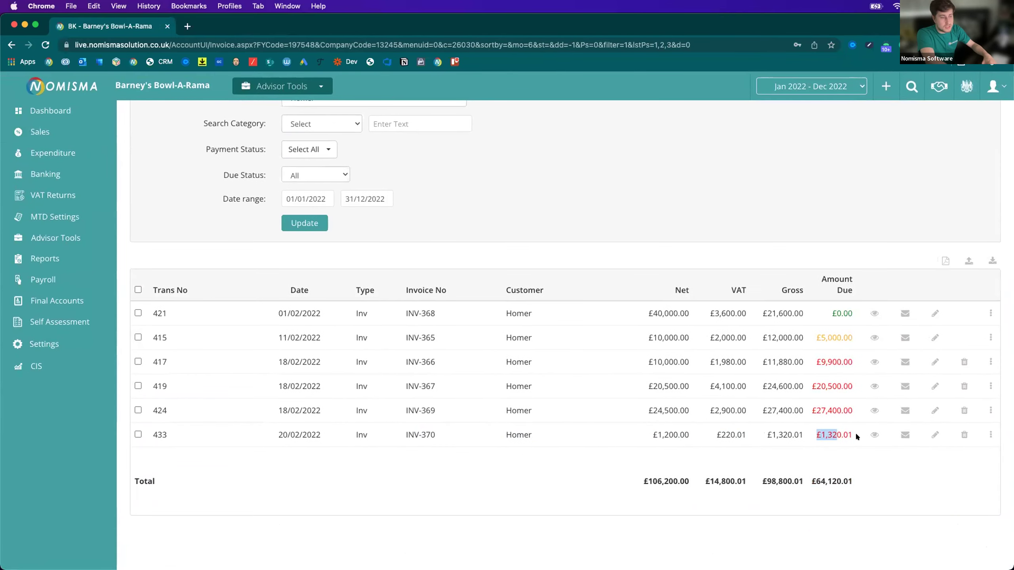
Preview the newly saved invoice and pay it online, searching for monzo as the paying bank
{"action": "left_click", "coordinate": [874, 435]}
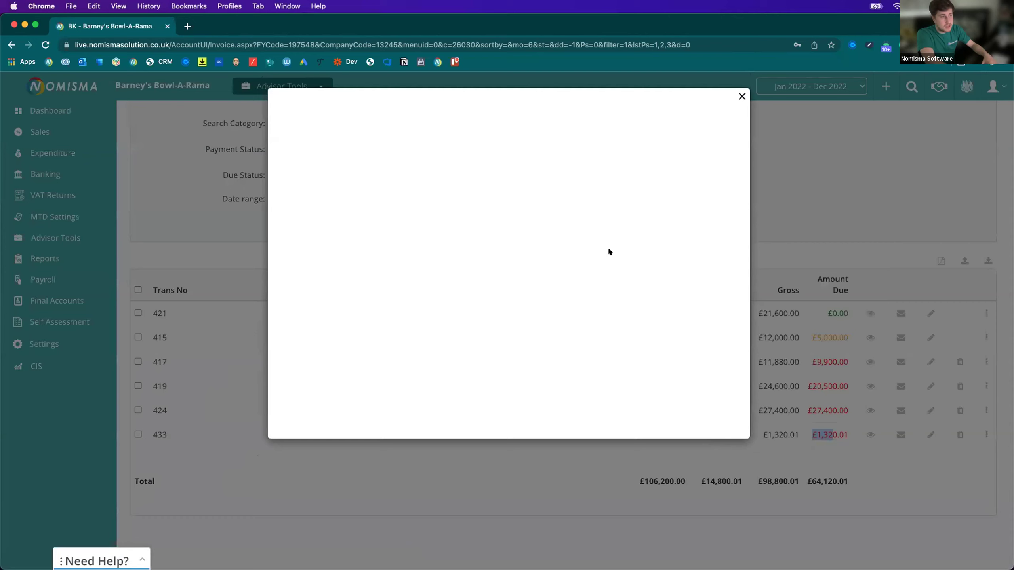
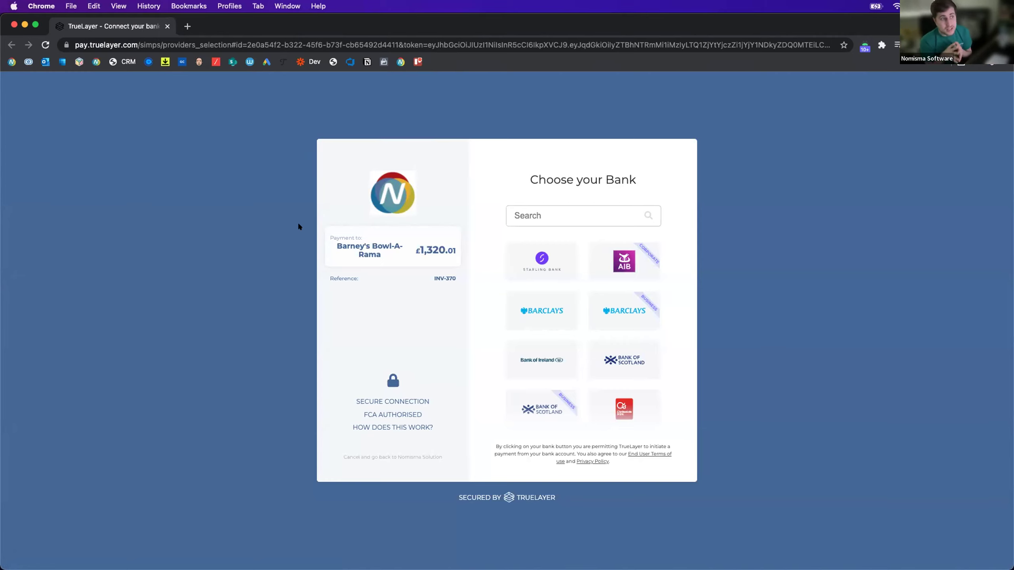
{"action": "left_click", "coordinate": [611, 214]}
{"action": "type", "text": "monzo"}
{"action": "left_click", "coordinate": [588, 262]}
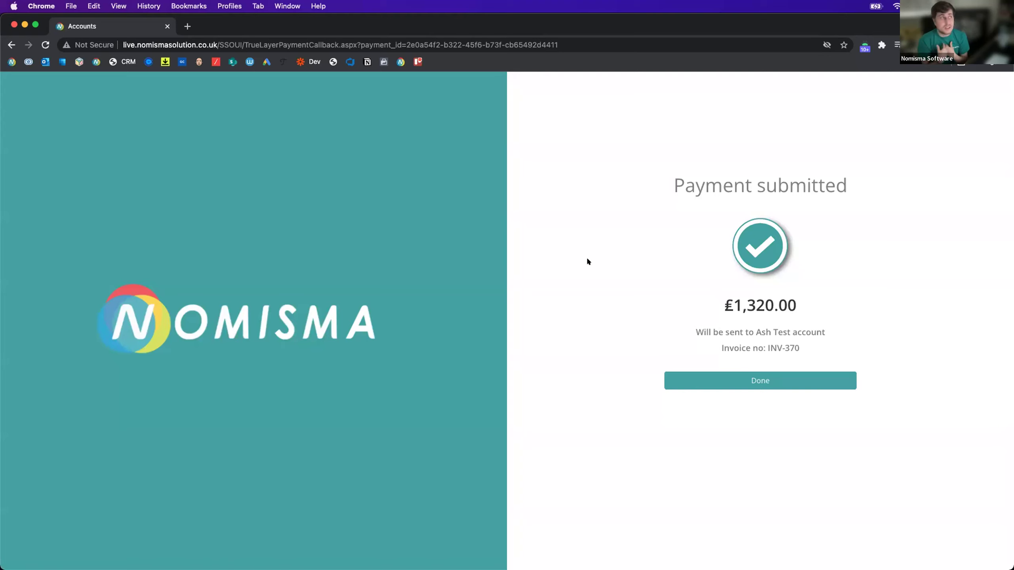
Return to the sales list, close the invoice preview and reload the page to check the paid invoice's amount due
{"action": "left_click", "coordinate": [8, 44]}
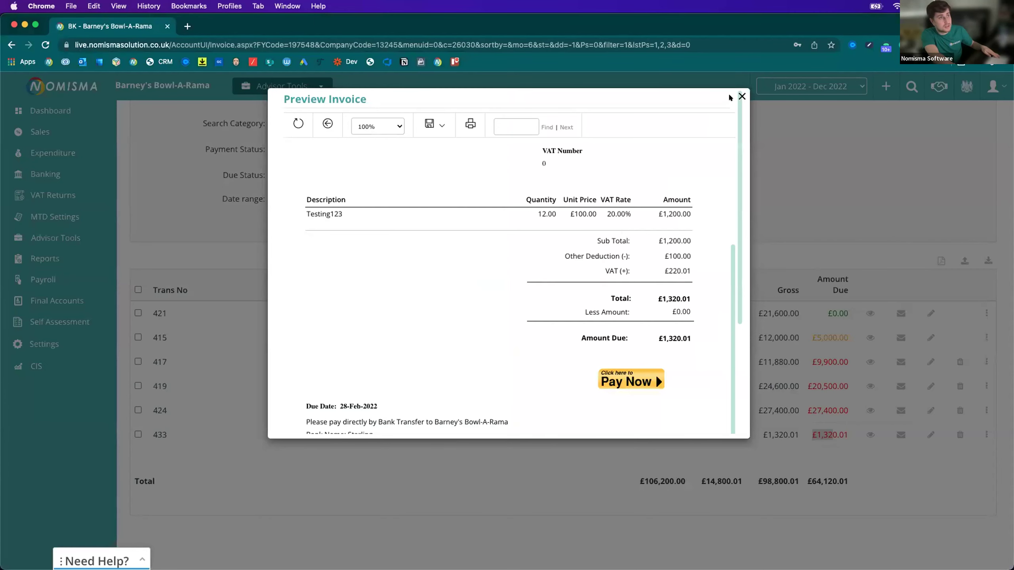
{"action": "left_click", "coordinate": [742, 96]}
{"action": "left_click", "coordinate": [45, 45]}
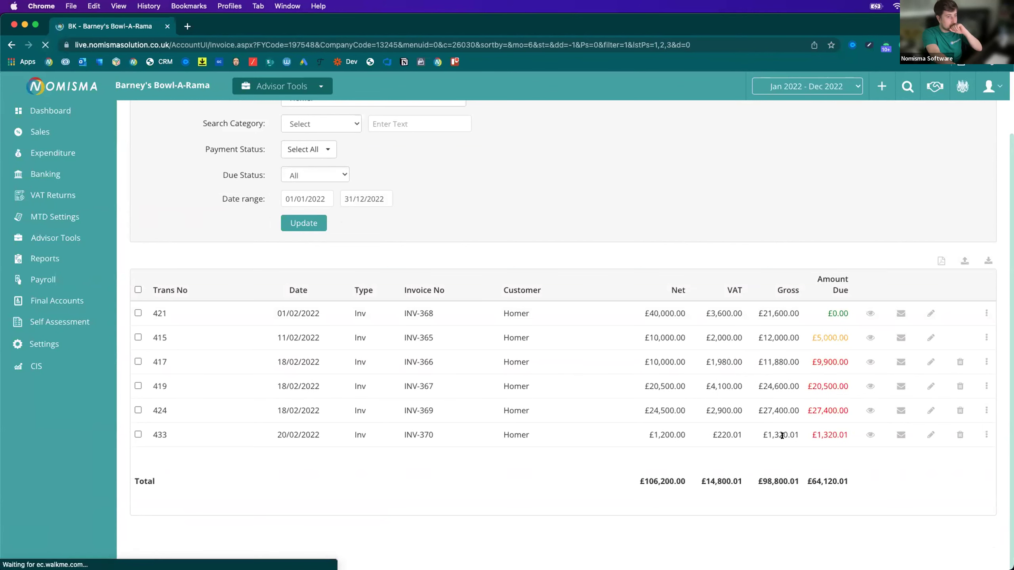
{"action": "left_click_drag", "start_coordinate": [837, 434], "coordinate": [812, 429]}
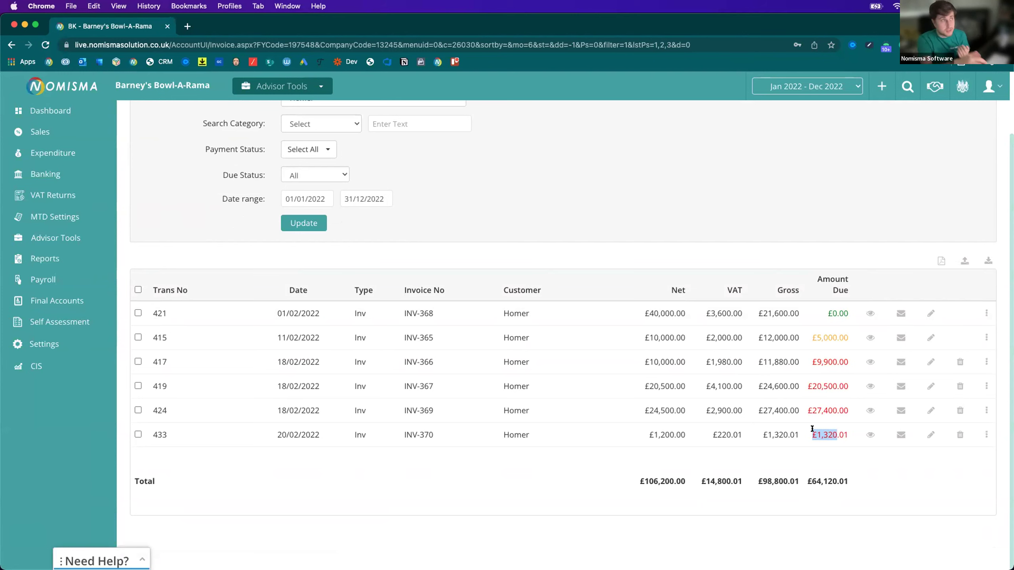
{"action": "key", "text": "super+r"}
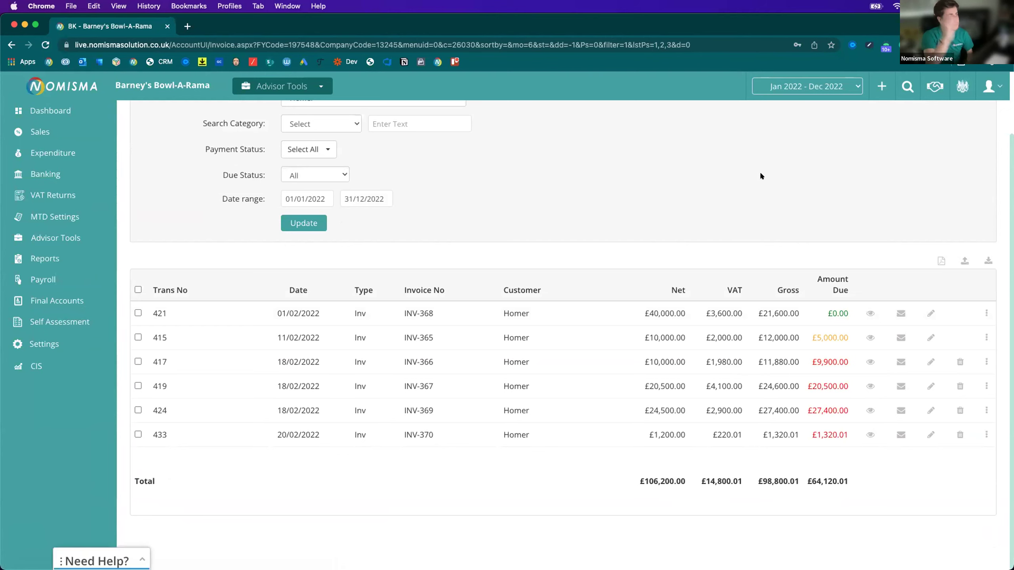
Start a new repeat invoice and expand its additional settings
{"action": "scroll", "coordinate": [779, 200], "scroll_direction": "up", "scroll_amount": 2}
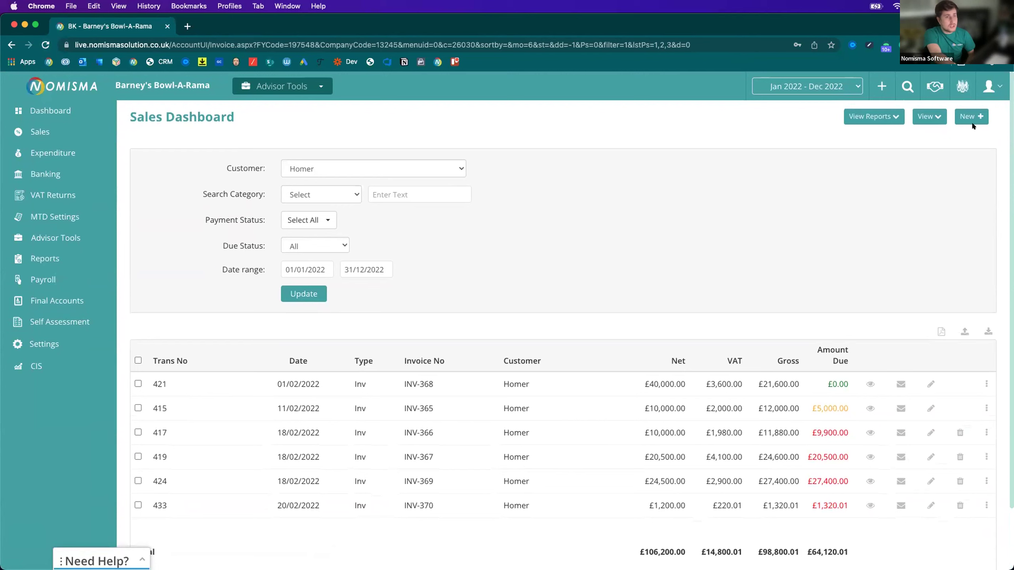
{"action": "left_click", "coordinate": [979, 117]}
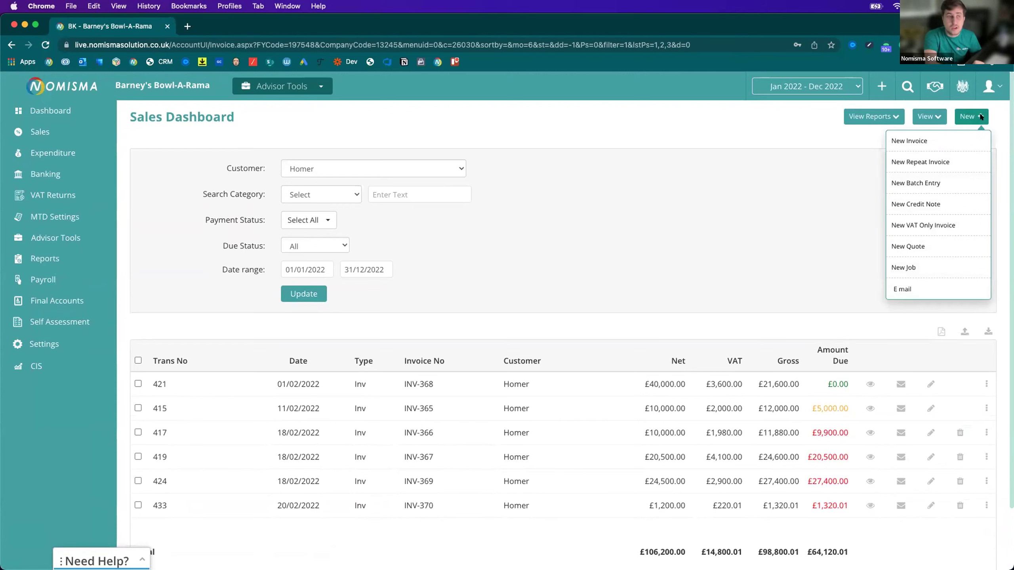
{"action": "left_click", "coordinate": [920, 162]}
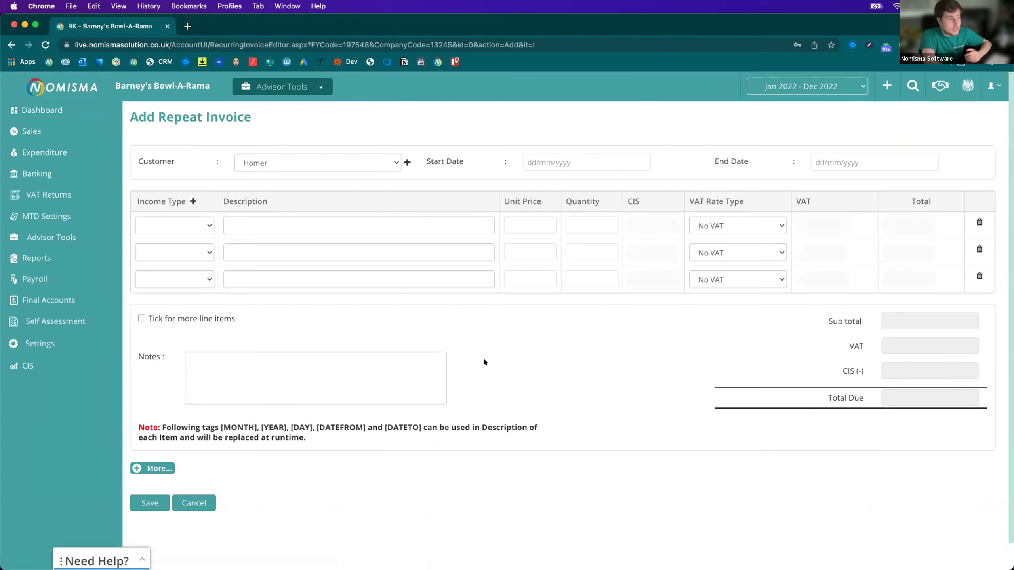
{"action": "left_click", "coordinate": [156, 468]}
{"action": "scroll", "coordinate": [280, 439], "scroll_direction": "down", "scroll_amount": 5}
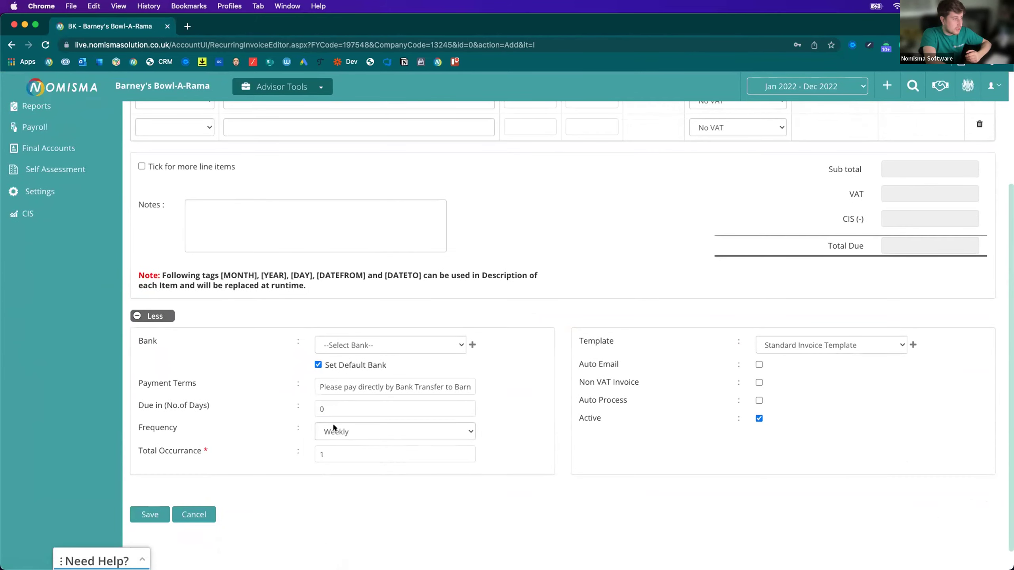
Review the repeat invoice's frequency choices, keeping Weekly, and examine the Auto Email option and the rest of the form
{"action": "left_click", "coordinate": [334, 429]}
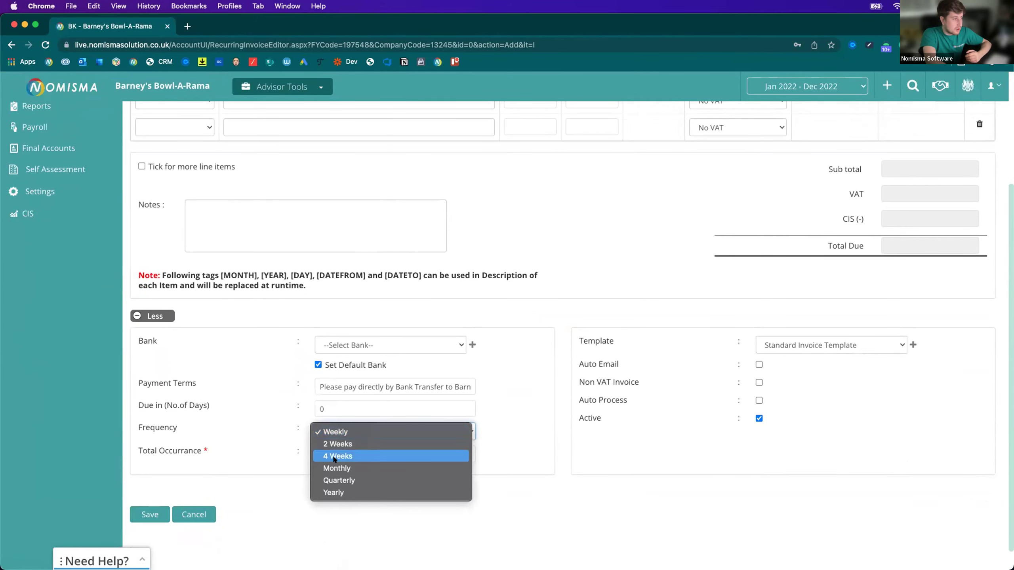
{"action": "left_click", "coordinate": [330, 429]}
{"action": "scroll", "coordinate": [606, 376], "scroll_direction": "up", "scroll_amount": 1}
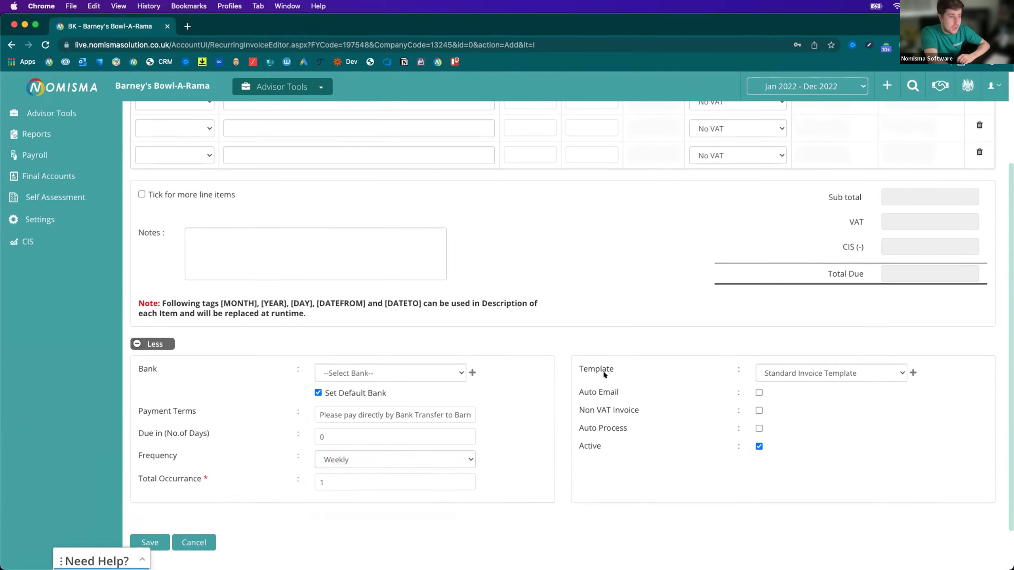
{"action": "left_click_drag", "start_coordinate": [587, 393], "coordinate": [618, 394]}
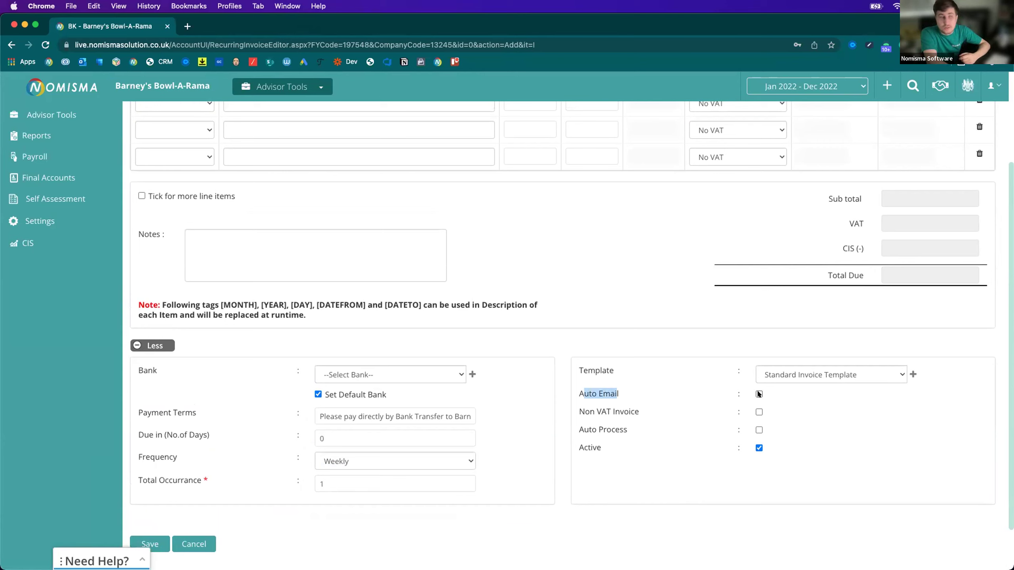
{"action": "scroll", "coordinate": [559, 408], "scroll_direction": "up", "scroll_amount": 4}
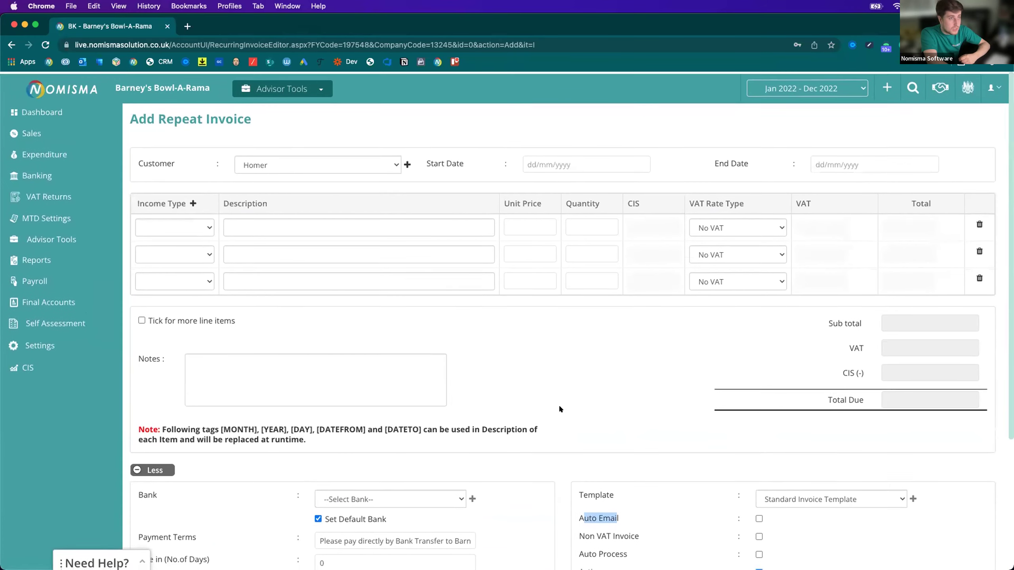
Review the repeat invoice's customer choices, start and end date fields, and the first line's income type choices
{"action": "left_click", "coordinate": [288, 163]}
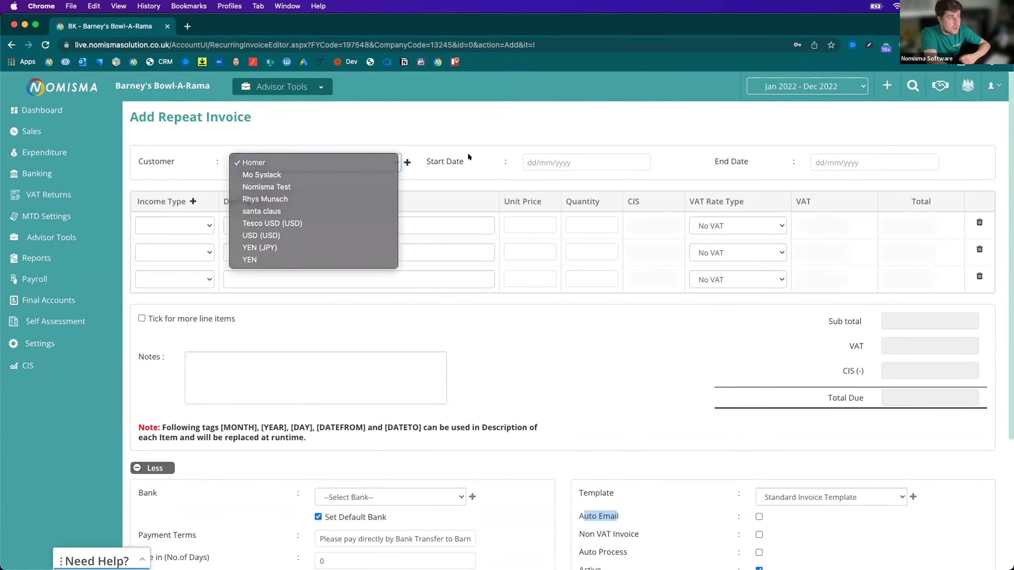
{"action": "left_click", "coordinate": [559, 162]}
{"action": "left_click", "coordinate": [838, 163]}
{"action": "left_click", "coordinate": [188, 225]}
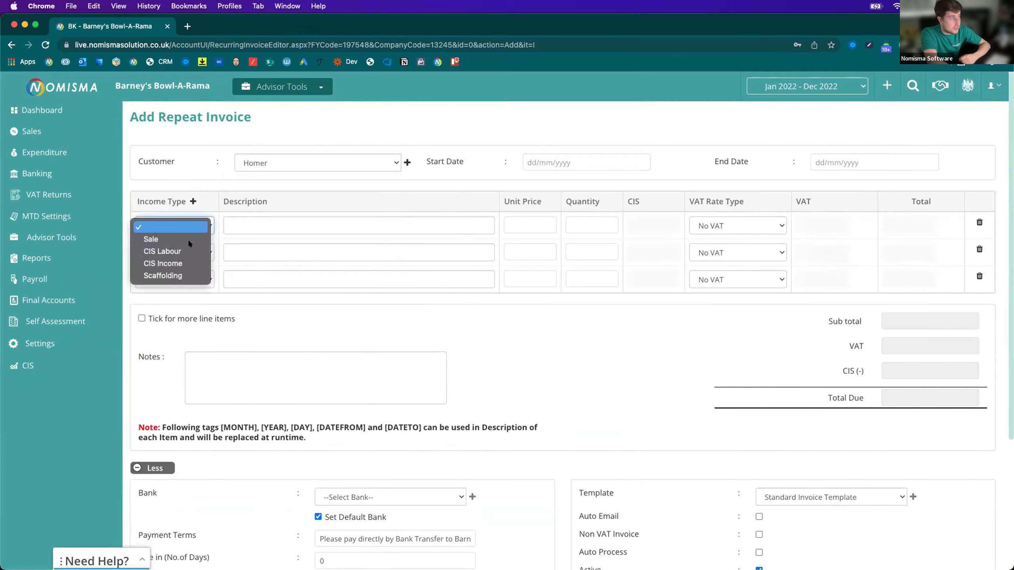
{"action": "left_click", "coordinate": [314, 212]}
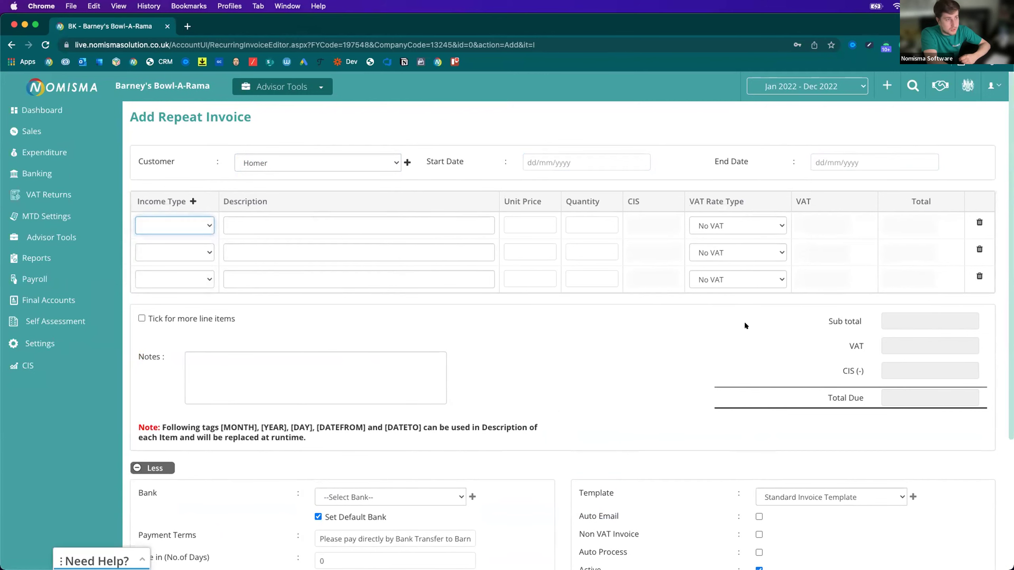
Examine the first line's description field and the note on placeholder tags such as [MONTH] for item descriptions
{"action": "scroll", "coordinate": [550, 323], "scroll_direction": "down", "scroll_amount": 5}
{"action": "scroll", "coordinate": [444, 290], "scroll_direction": "up", "scroll_amount": 4}
{"action": "left_click", "coordinate": [265, 188]}
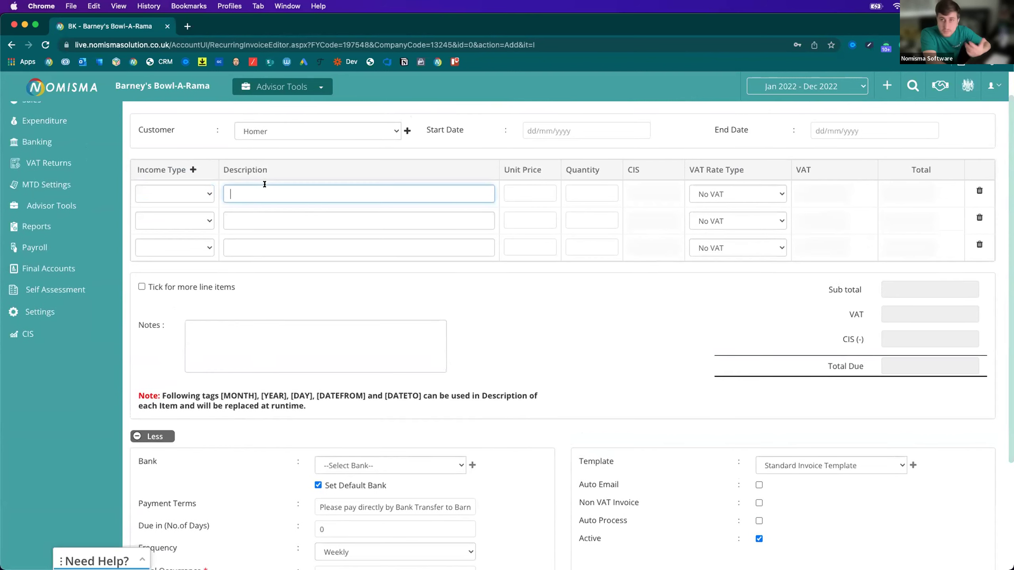
{"action": "left_click", "coordinate": [255, 393]}
{"action": "scroll", "coordinate": [256, 393], "scroll_direction": "down", "scroll_amount": 1}
{"action": "left_click_drag", "start_coordinate": [221, 390], "coordinate": [399, 392]}
{"action": "left_click", "coordinate": [292, 393]}
{"action": "left_click_drag", "start_coordinate": [221, 387], "coordinate": [256, 388]}
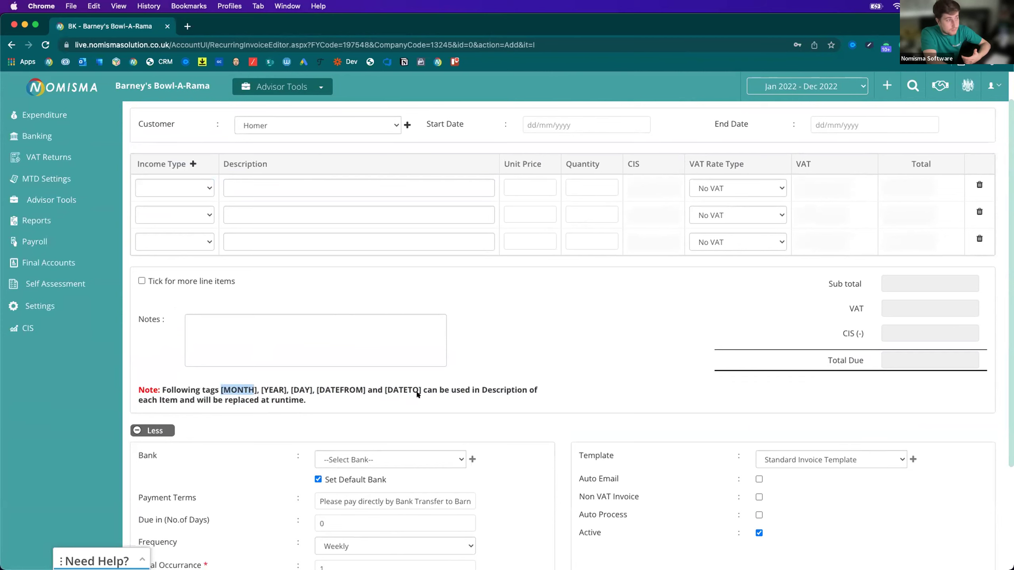
Examine the repeat invoice's Due in (No. of Days) and Total Occurrance settings
{"action": "scroll", "coordinate": [416, 391], "scroll_direction": "down", "scroll_amount": 3}
{"action": "scroll", "coordinate": [347, 259], "scroll_direction": "up", "scroll_amount": 5}
{"action": "scroll", "coordinate": [347, 262], "scroll_direction": "down", "scroll_amount": 1}
{"action": "scroll", "coordinate": [408, 312], "scroll_direction": "down", "scroll_amount": 7}
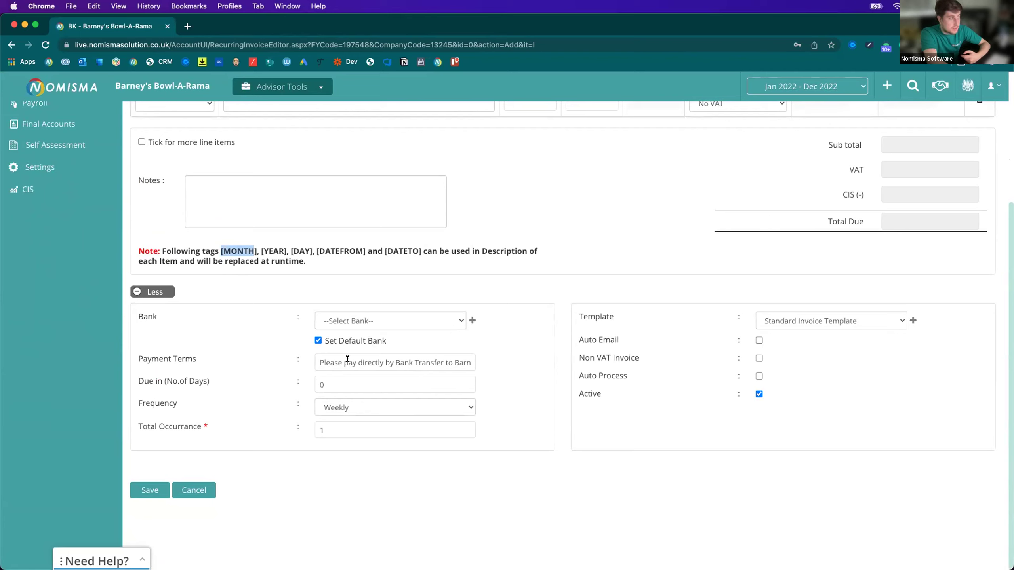
{"action": "left_click", "coordinate": [381, 385]}
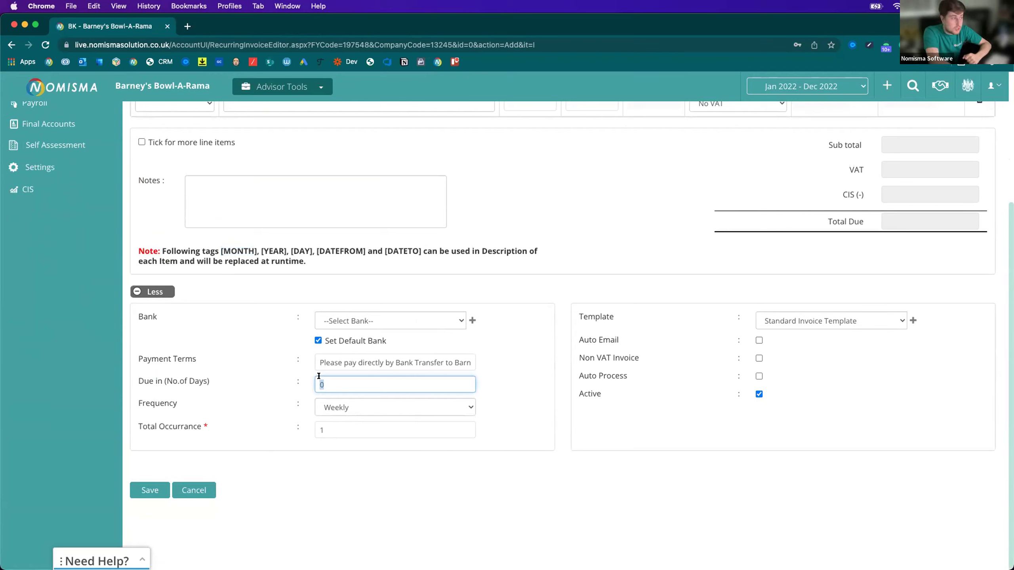
{"action": "left_click", "coordinate": [338, 425]}
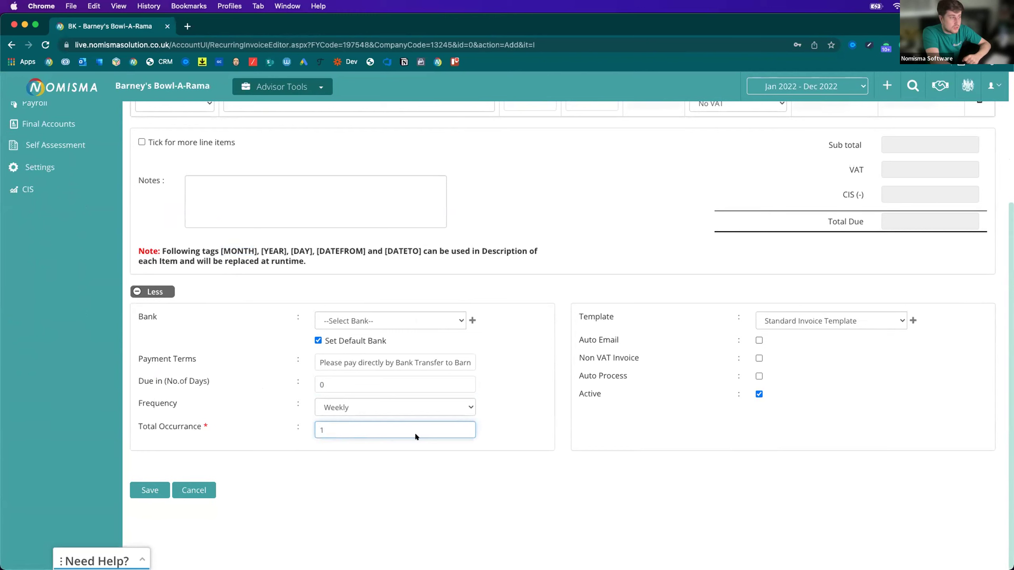
{"action": "key", "text": "Return"}
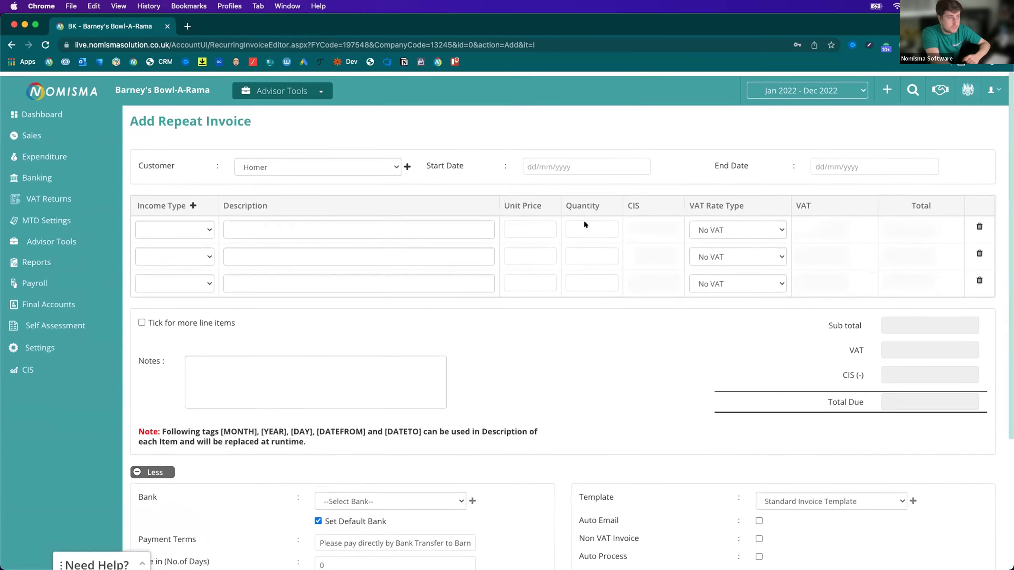
Try a start date of 01/01/2020 for the repeat invoice and check the available financial years
{"action": "scroll", "coordinate": [459, 328], "scroll_direction": "down", "scroll_amount": 3}
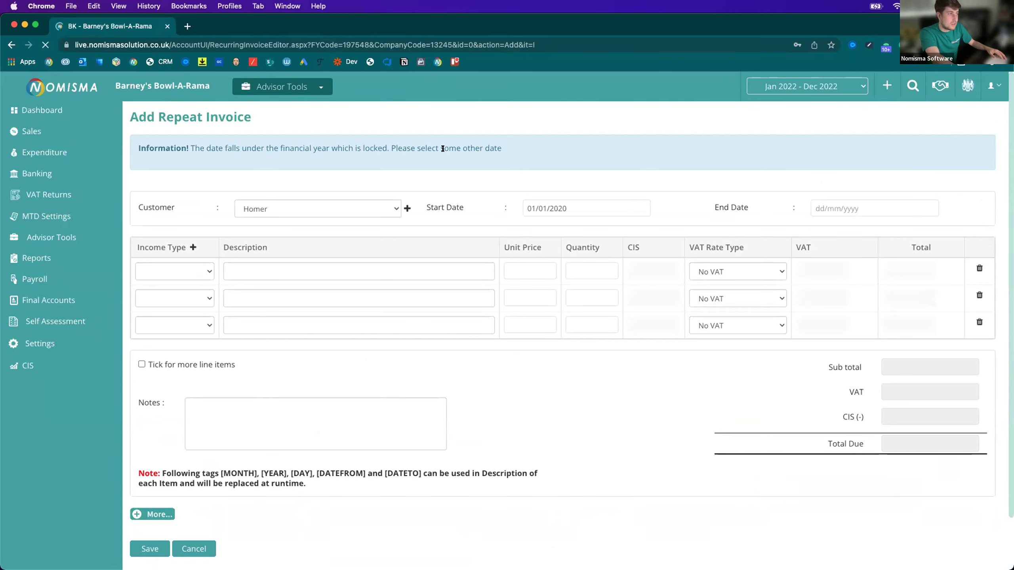
{"action": "left_click", "coordinate": [585, 199]}
{"action": "left_click", "coordinate": [777, 88]}
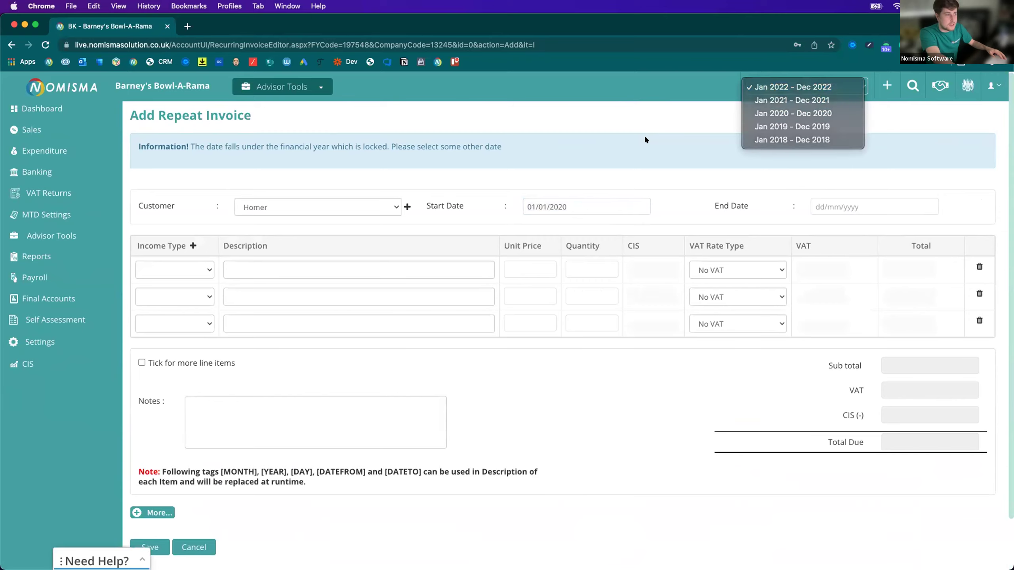
{"action": "left_click", "coordinate": [775, 88]}
Expand the additional settings again and examine the Total Occurrance, Frequency and Auto Process options
{"action": "scroll", "coordinate": [483, 292], "scroll_direction": "down", "scroll_amount": 2}
{"action": "left_click", "coordinate": [144, 457]}
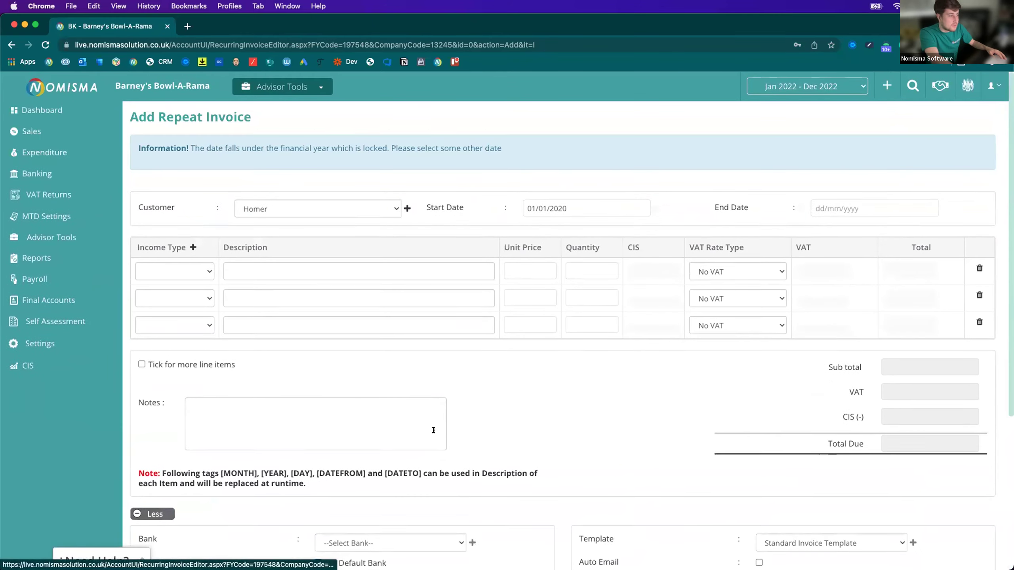
{"action": "scroll", "coordinate": [399, 426], "scroll_direction": "down", "scroll_amount": 6}
{"action": "left_click", "coordinate": [357, 429]}
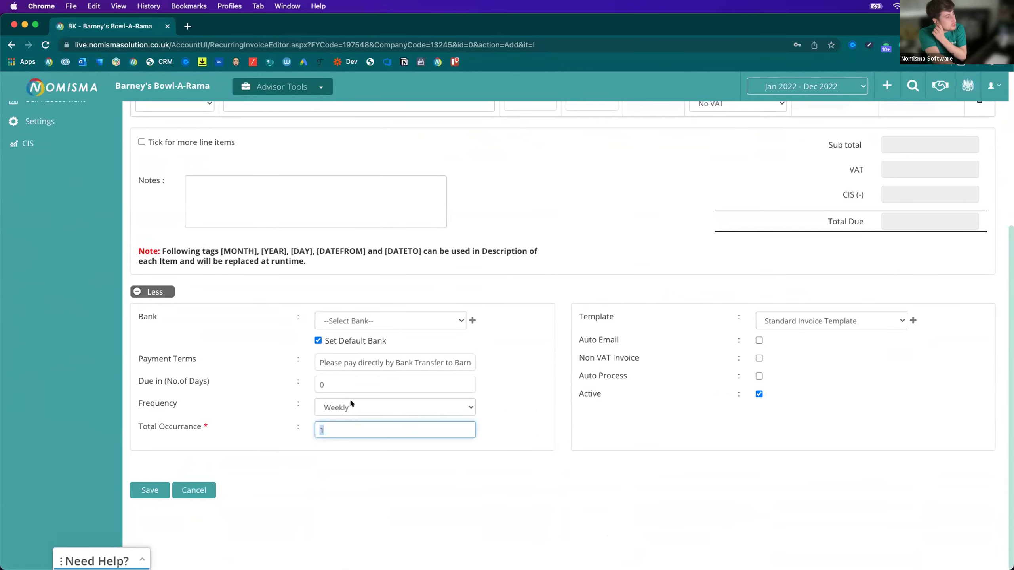
{"action": "left_click", "coordinate": [414, 403]}
{"action": "left_click", "coordinate": [560, 444]}
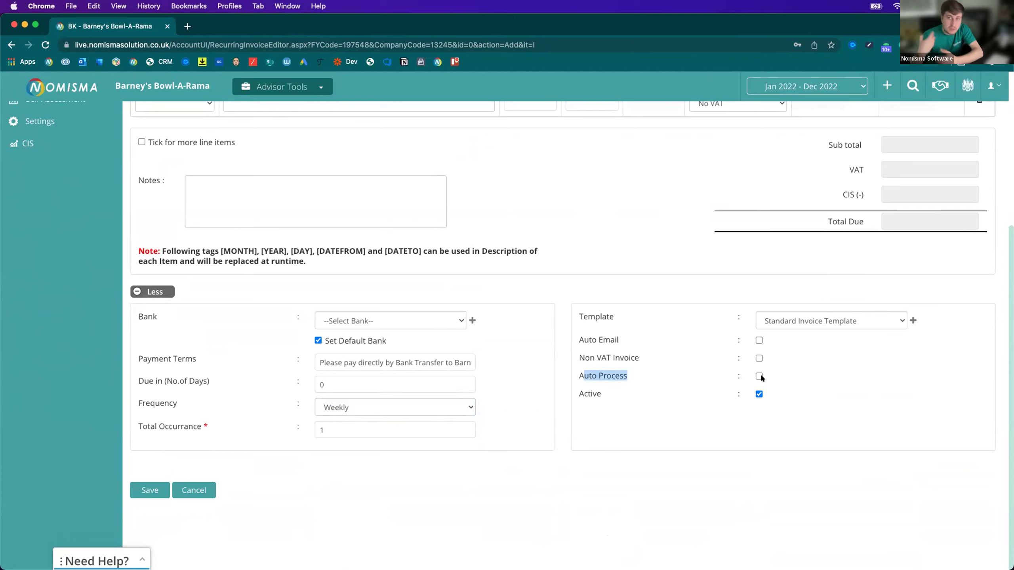
{"action": "left_click", "coordinate": [703, 389]}
Leave the unsaved repeat invoice for the Sales Dashboard and look at the blank new quote form
{"action": "scroll", "coordinate": [330, 457], "scroll_direction": "up", "scroll_amount": 1}
{"action": "scroll", "coordinate": [330, 457], "scroll_direction": "up", "scroll_amount": 5}
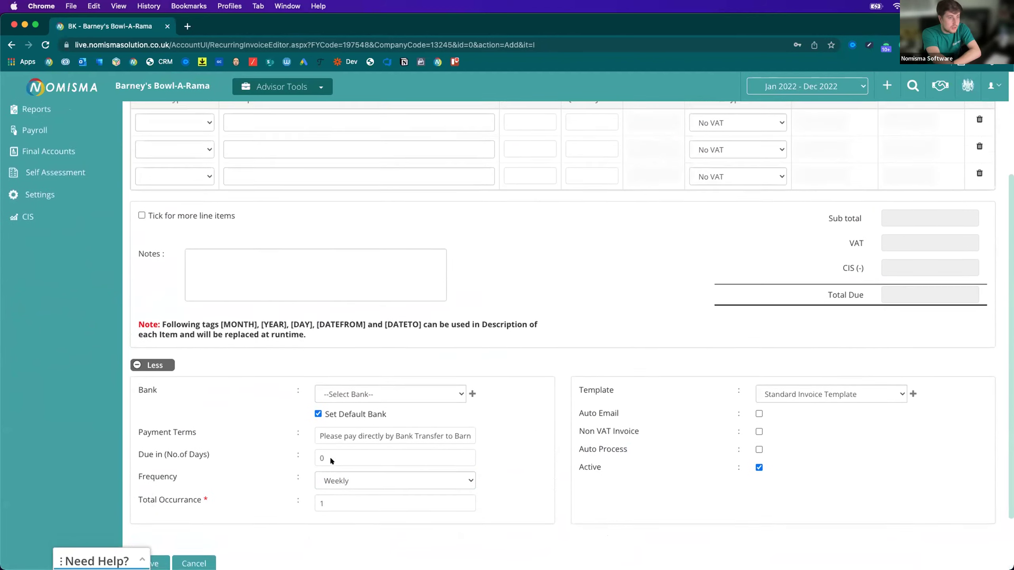
{"action": "left_click", "coordinate": [48, 128]}
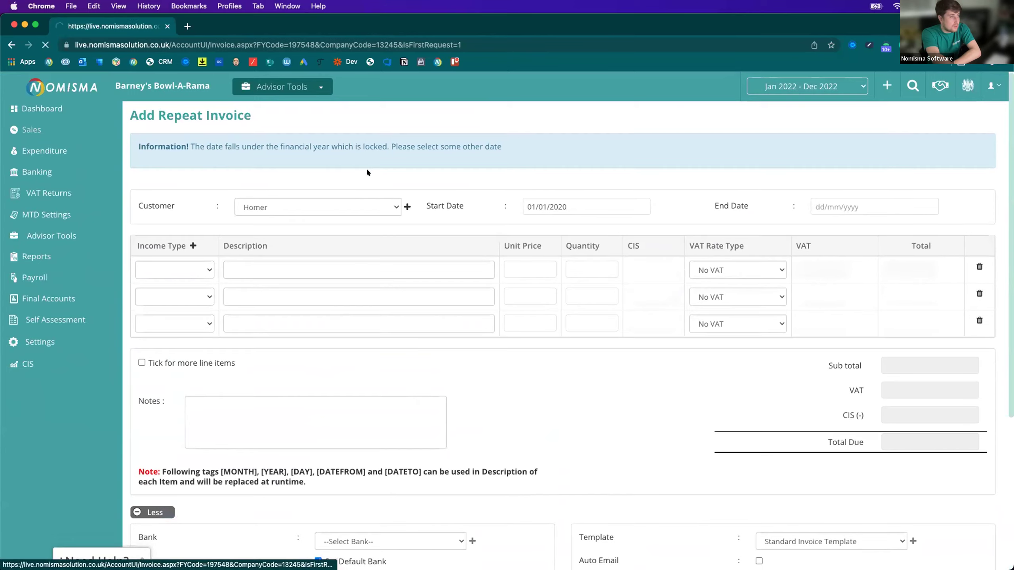
{"action": "left_click", "coordinate": [959, 119]}
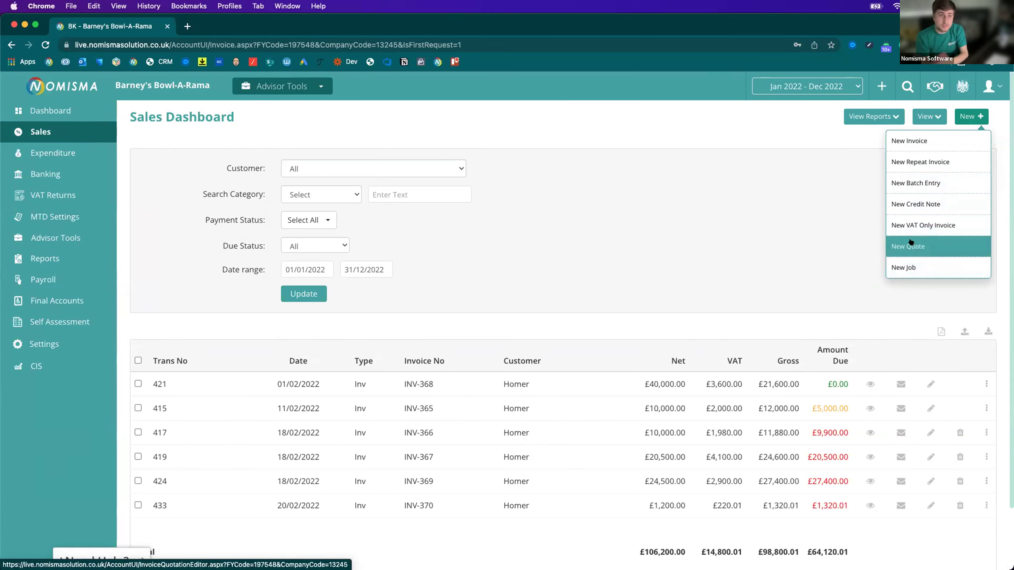
{"action": "left_click", "coordinate": [970, 117]}
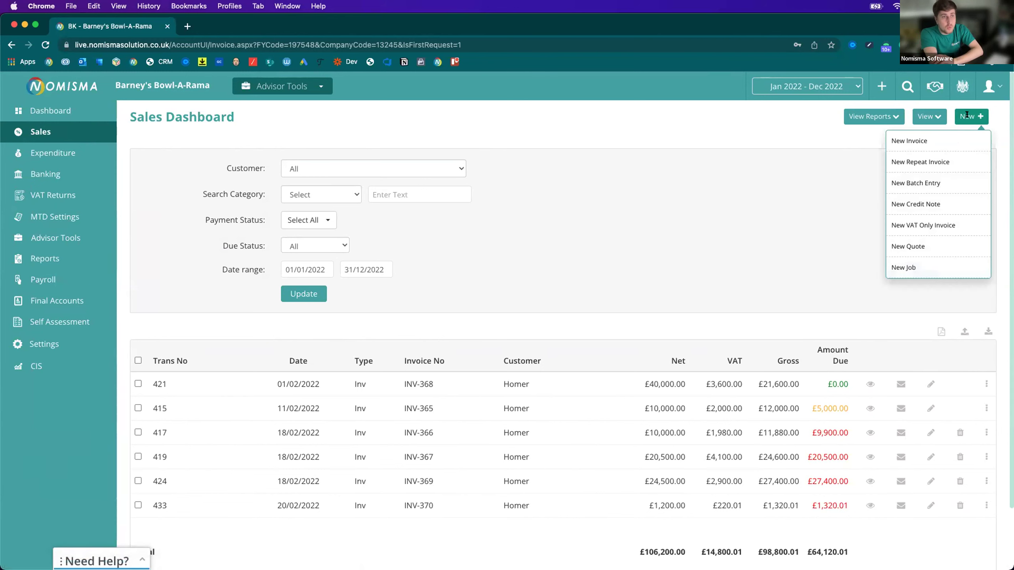
{"action": "left_click", "coordinate": [910, 245]}
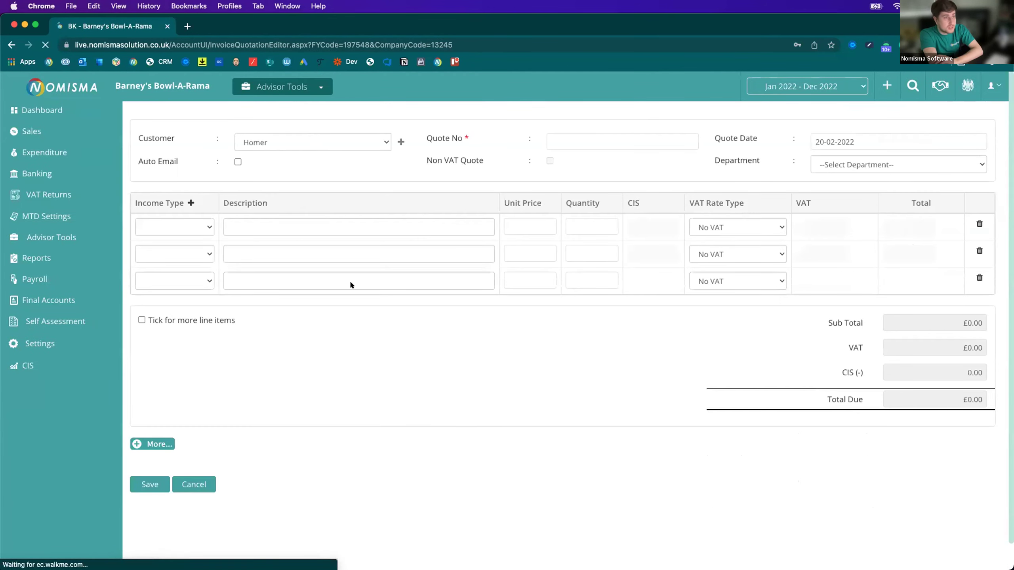
{"action": "key", "text": "super+bracketleft"}
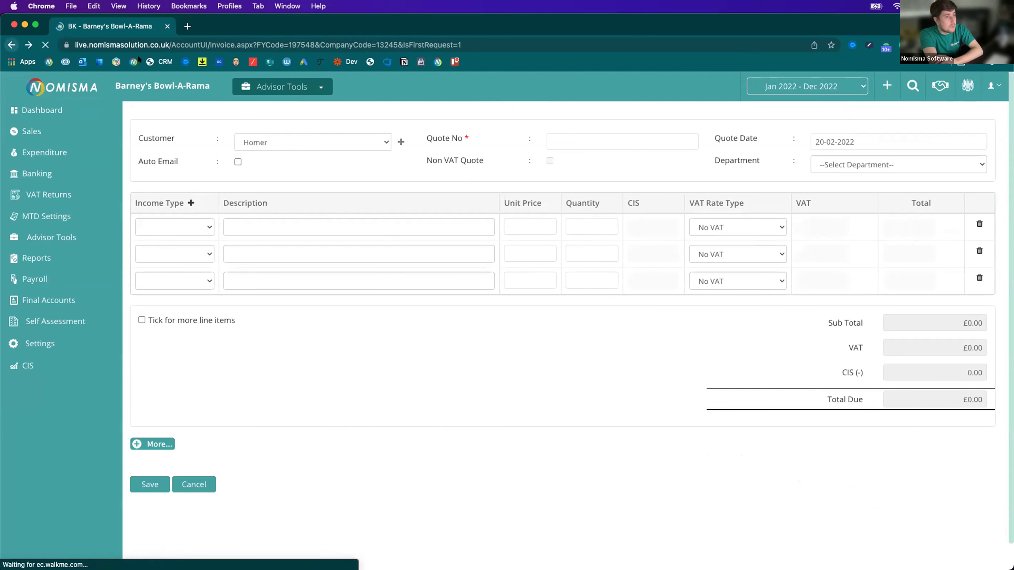
View the list of quotes and return to the Sales Dashboard
{"action": "left_click", "coordinate": [929, 116]}
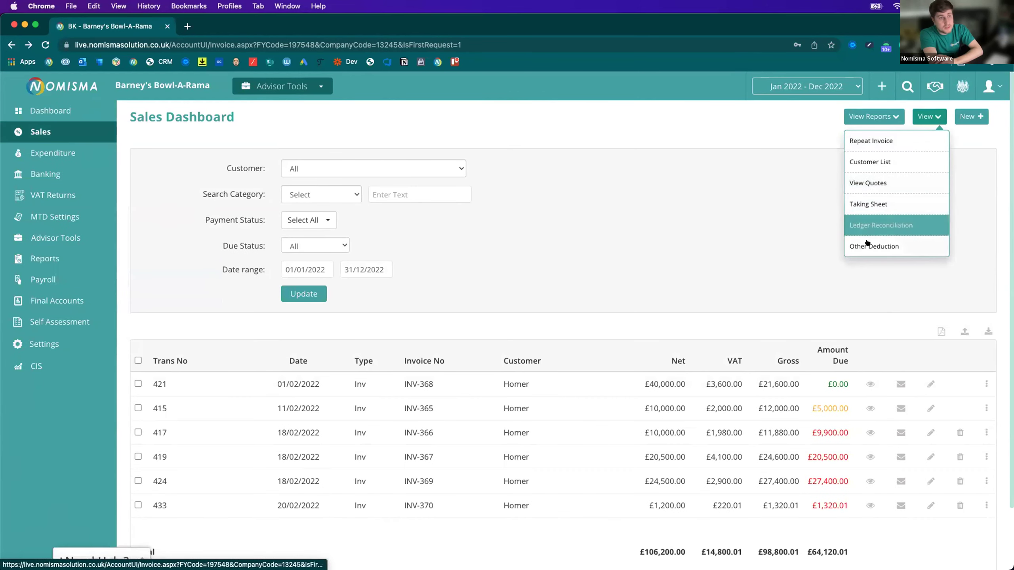
{"action": "left_click", "coordinate": [868, 183]}
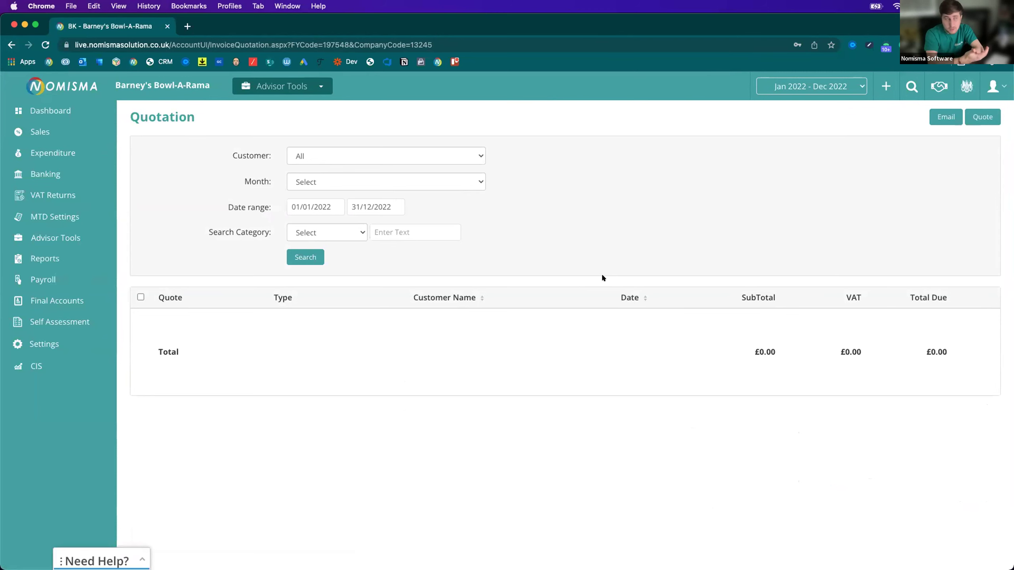
{"action": "left_click", "coordinate": [66, 130]}
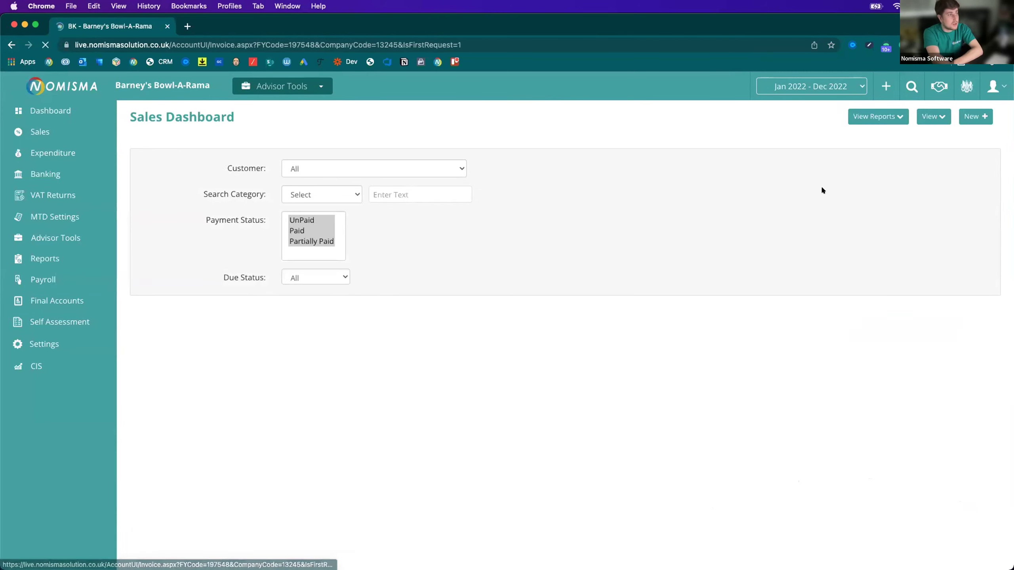
Open the Taking Sheet, examine the entries for the week 01/01/2022 - 02/01/2022, and return to the weekly list
{"action": "left_click", "coordinate": [925, 122]}
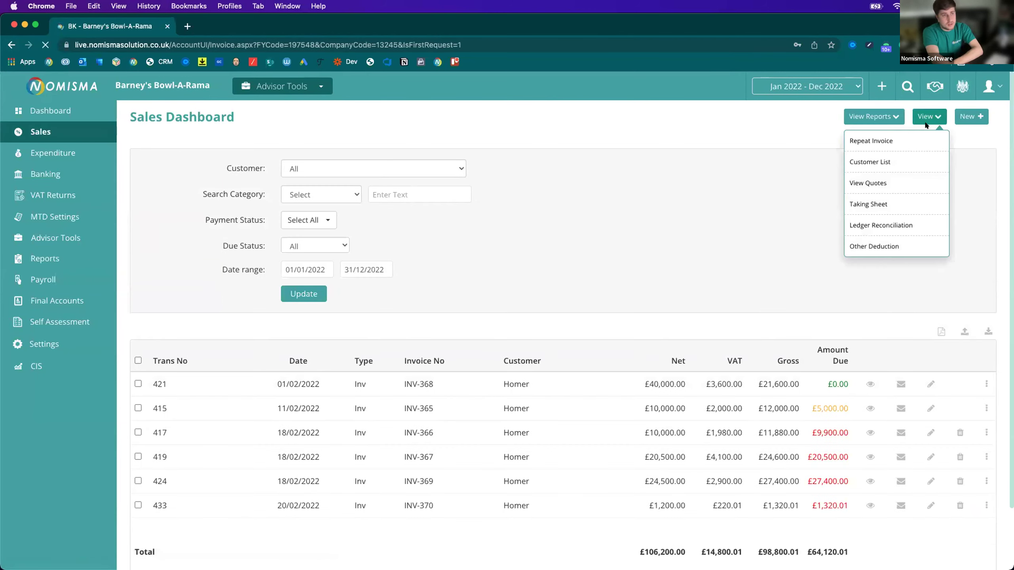
{"action": "left_click", "coordinate": [883, 205]}
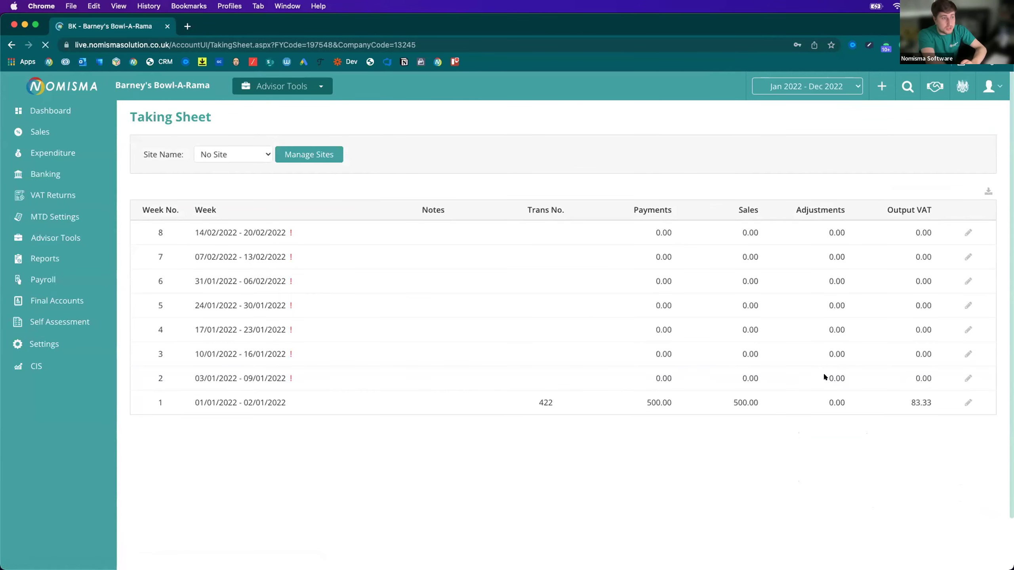
{"action": "left_click", "coordinate": [963, 403]}
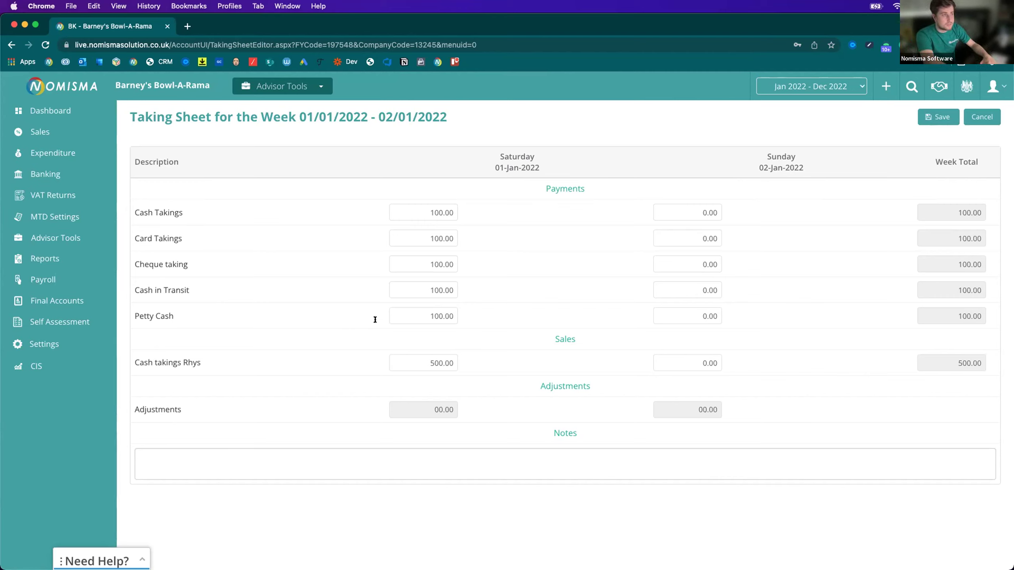
{"action": "left_click", "coordinate": [11, 45]}
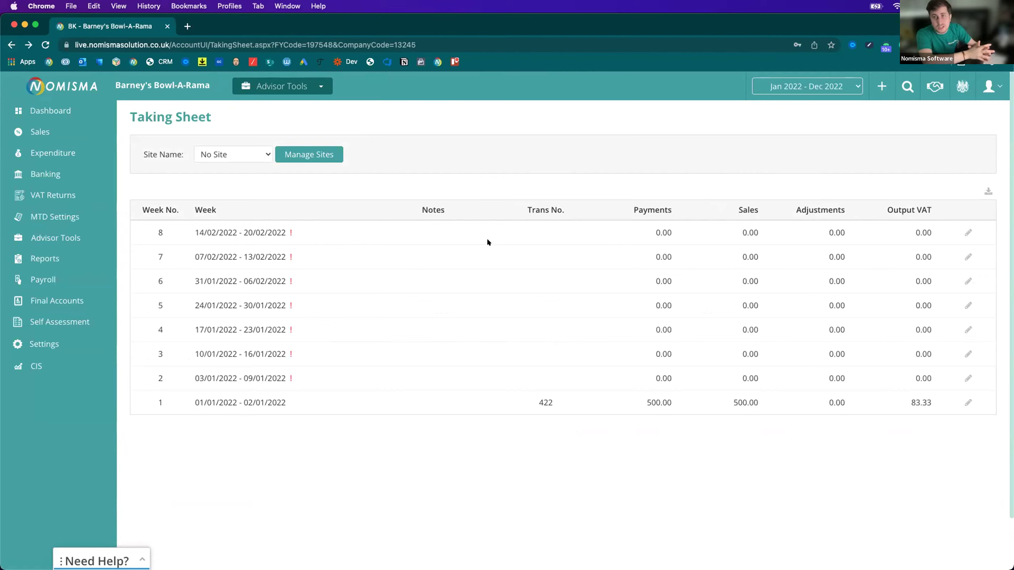
Review the Taking Sheet's site choices and the Manage Sites dialog, closing it without adding a site
{"action": "left_click", "coordinate": [244, 150]}
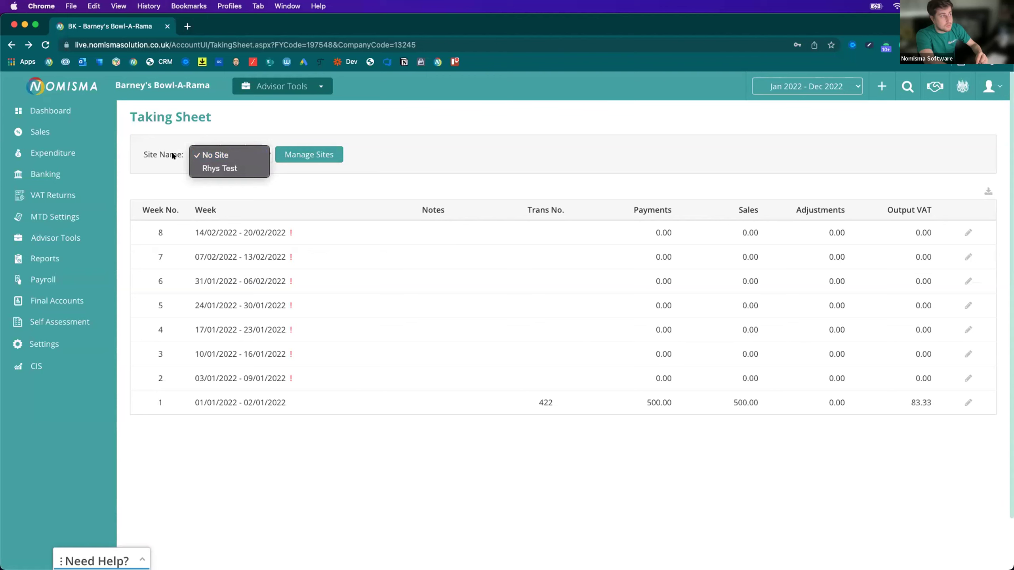
{"action": "left_click_drag", "start_coordinate": [146, 155], "coordinate": [185, 151]}
{"action": "left_click", "coordinate": [311, 155]}
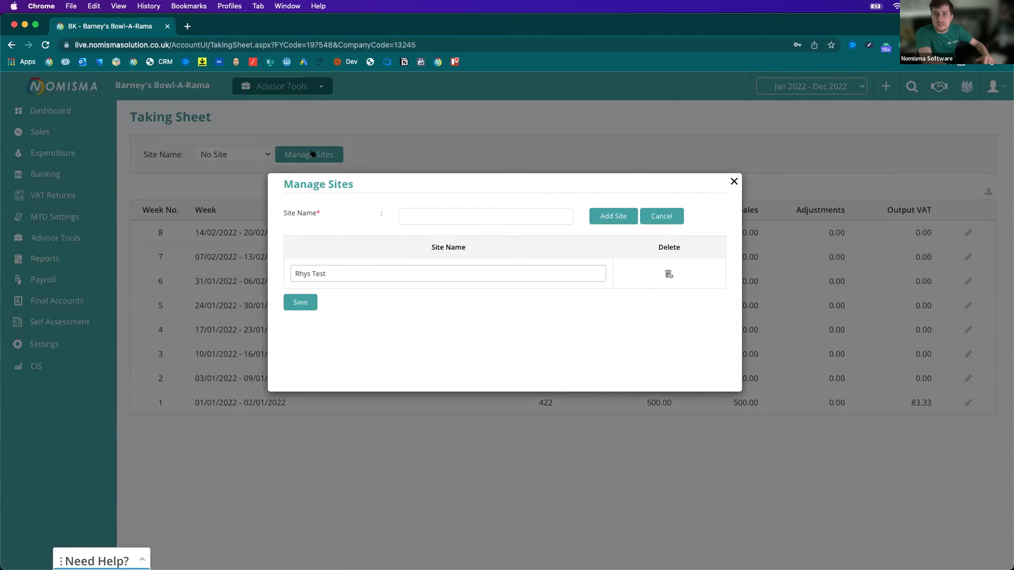
{"action": "left_click", "coordinate": [727, 183]}
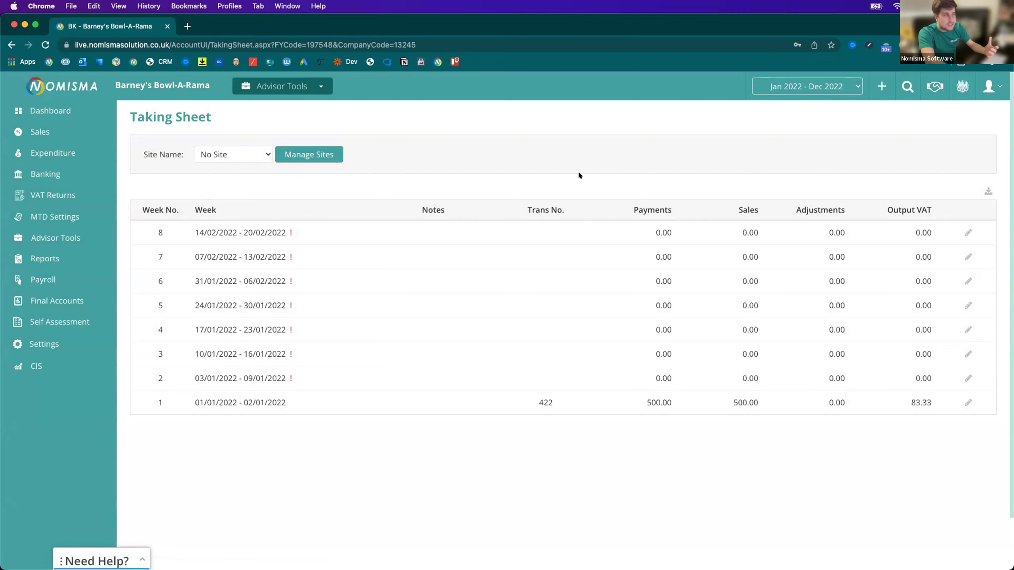
Return to the Sales Dashboard, review its view and new-record options, and open the Debtors Report
{"action": "left_click", "coordinate": [75, 132]}
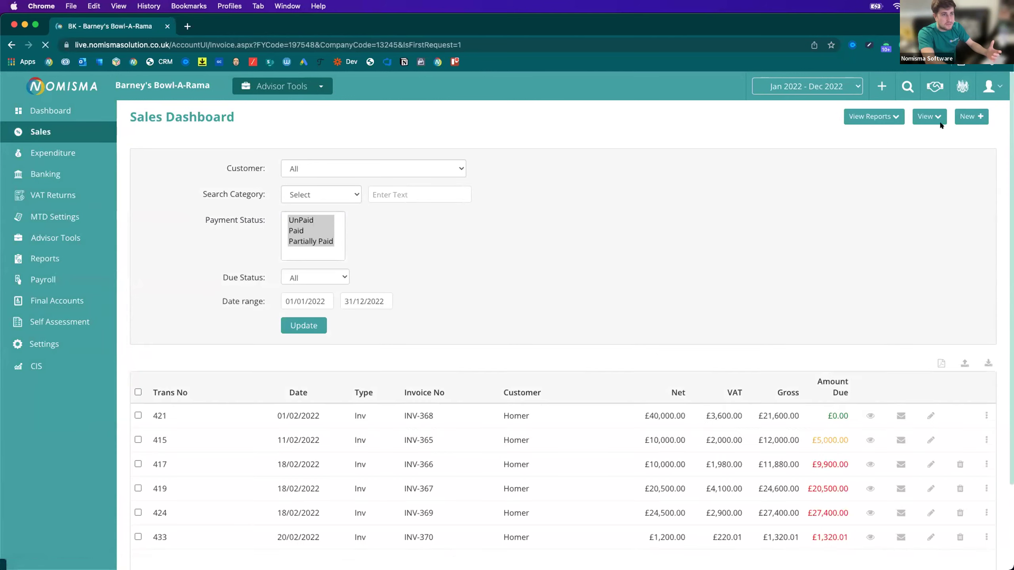
{"action": "left_click", "coordinate": [934, 117]}
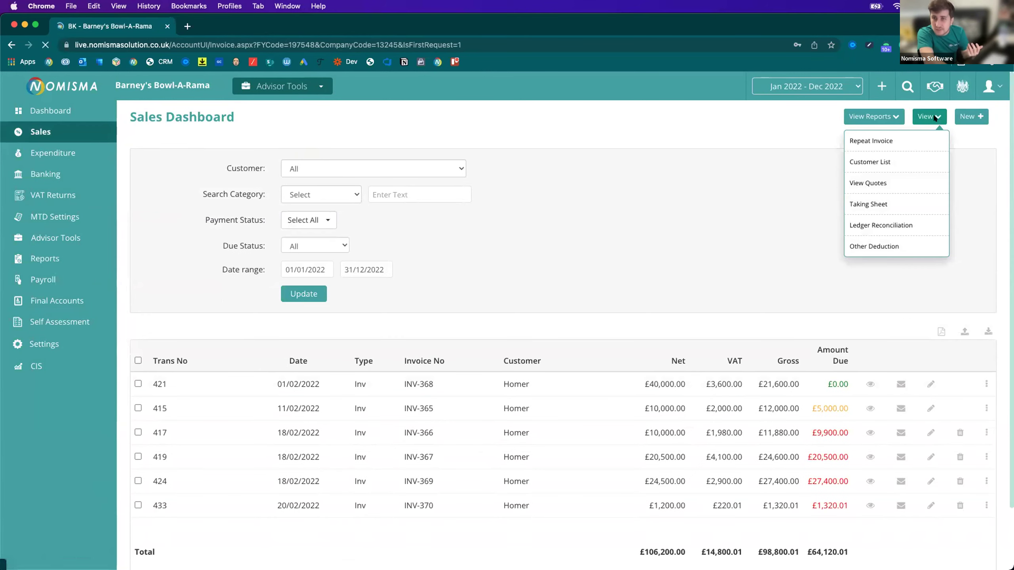
{"action": "left_click", "coordinate": [972, 116]}
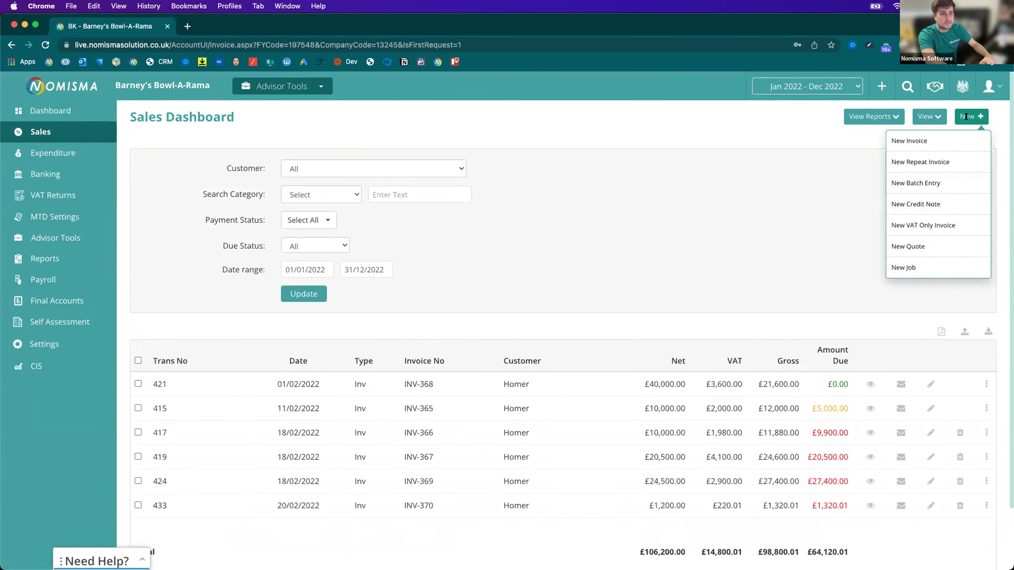
{"action": "left_click", "coordinate": [883, 111]}
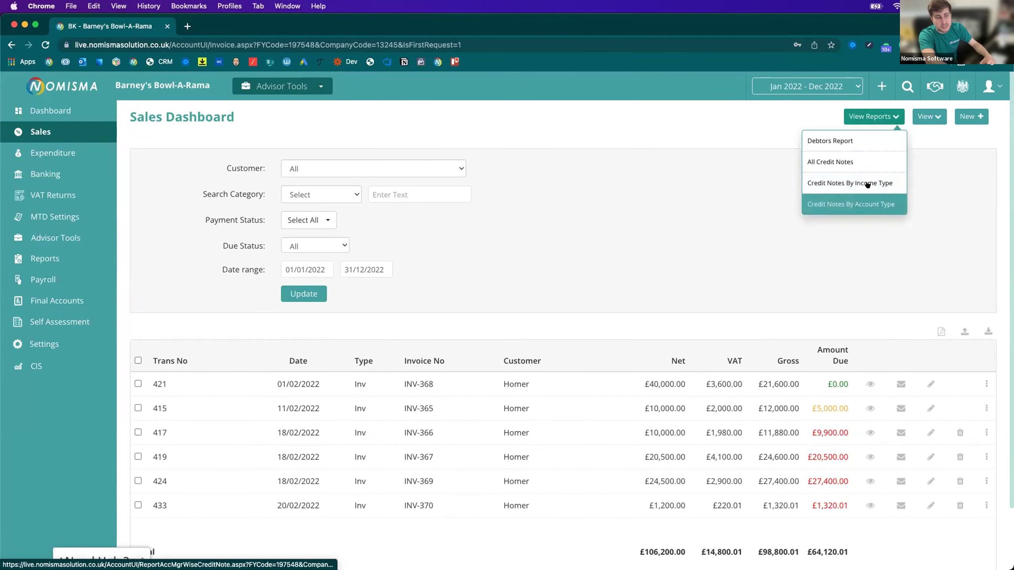
{"action": "left_click", "coordinate": [843, 142]}
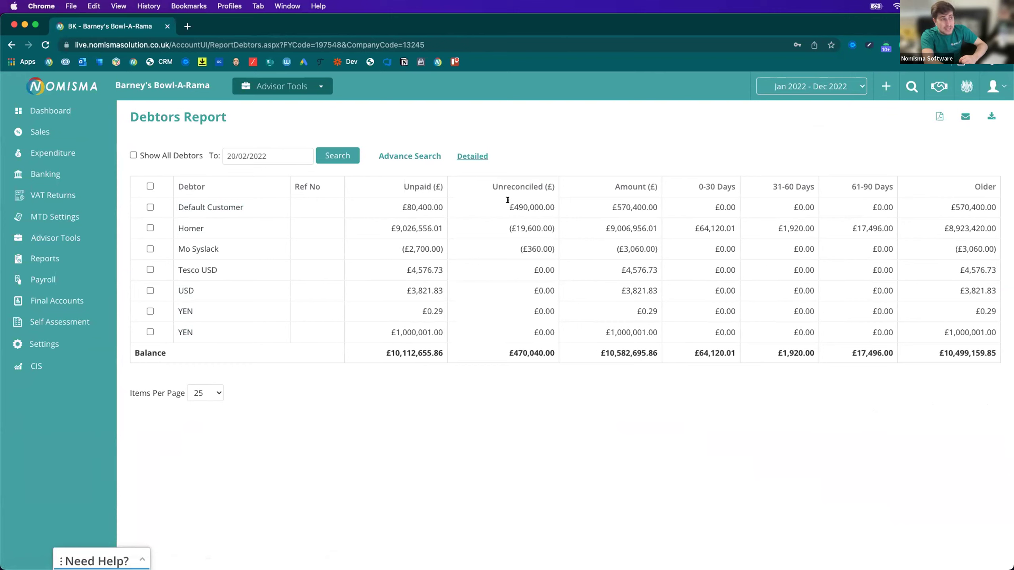
Examine the Unreconciled and Amount columns of the Debtors Report across the listed debtors
{"action": "left_click_drag", "start_coordinate": [508, 206], "coordinate": [561, 208]}
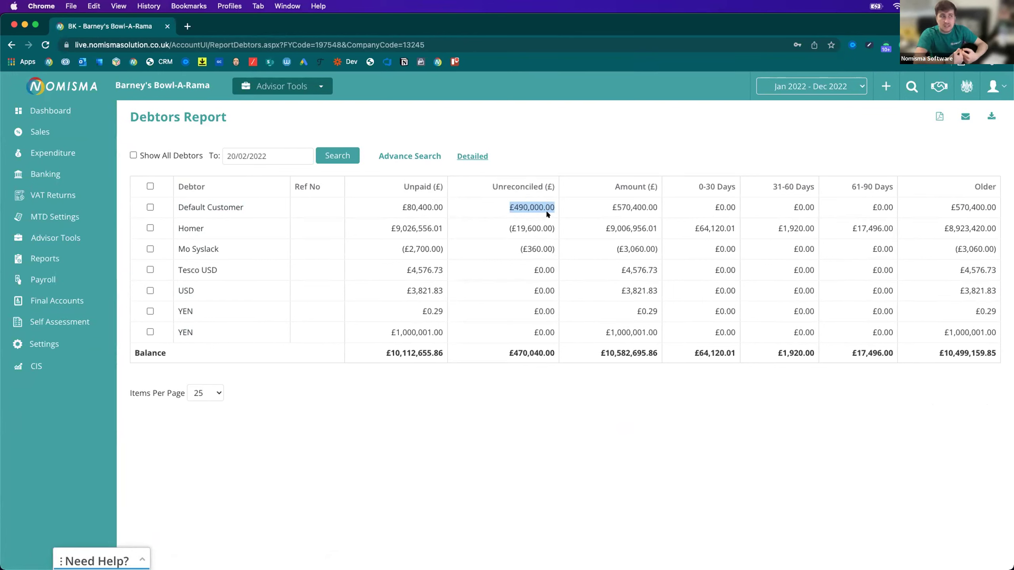
{"action": "left_click", "coordinate": [604, 206]}
{"action": "left_click_drag", "start_coordinate": [603, 202], "coordinate": [639, 315]}
{"action": "left_click", "coordinate": [639, 316]}
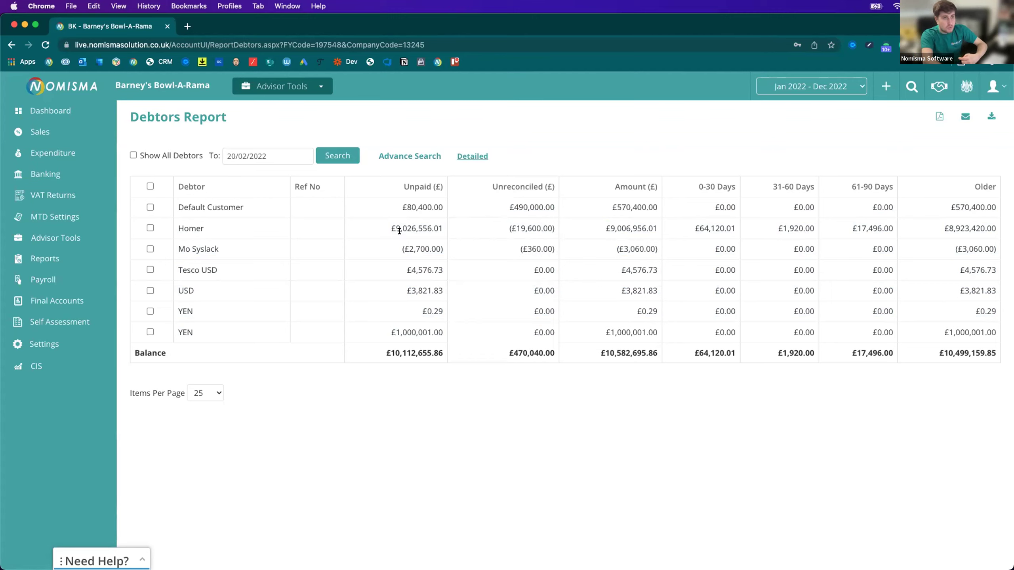
Open the Detailed Debtor Report, read through the transactions per debtor, and return to the summary report
{"action": "left_click", "coordinate": [473, 157]}
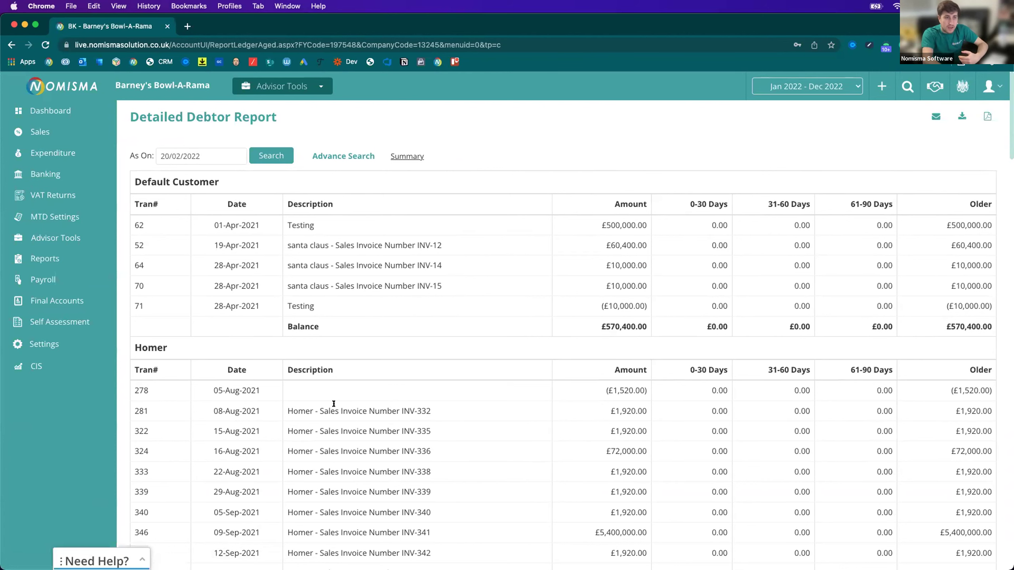
{"action": "scroll", "coordinate": [339, 431], "scroll_direction": "down", "scroll_amount": 10}
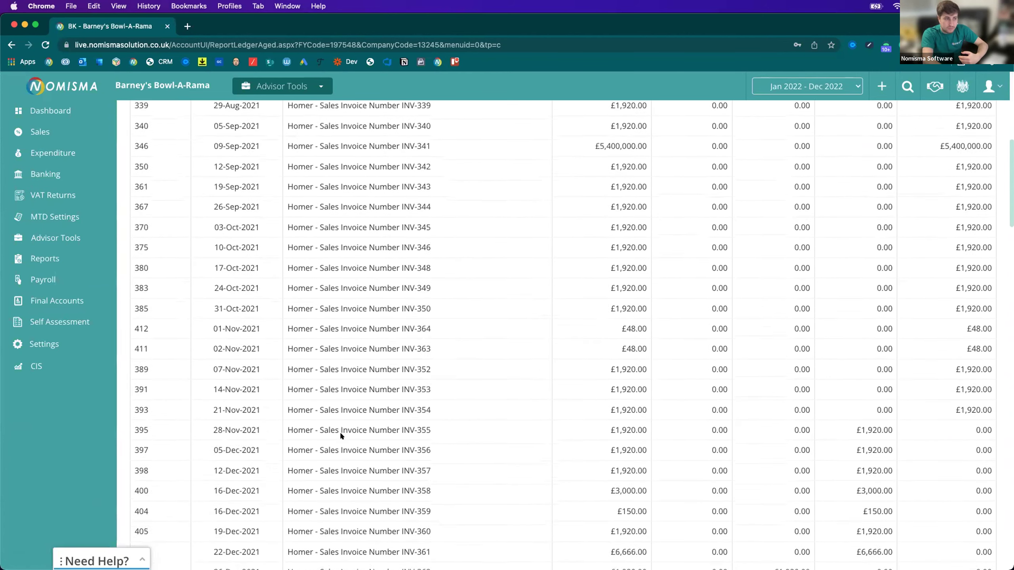
{"action": "scroll", "coordinate": [341, 434], "scroll_direction": "down", "scroll_amount": 20}
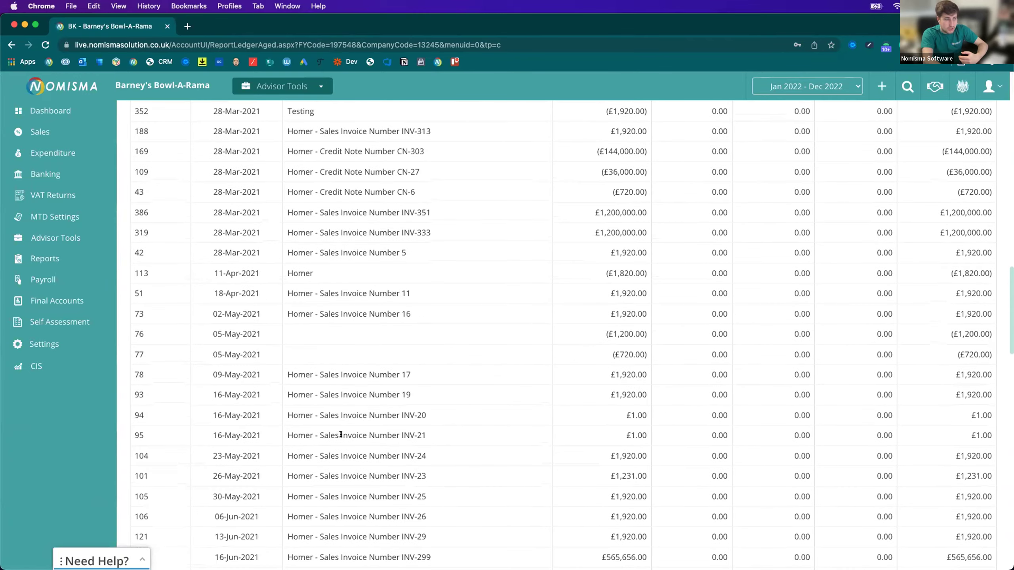
{"action": "scroll", "coordinate": [339, 436], "scroll_direction": "up", "scroll_amount": 20}
{"action": "left_click", "coordinate": [407, 156]}
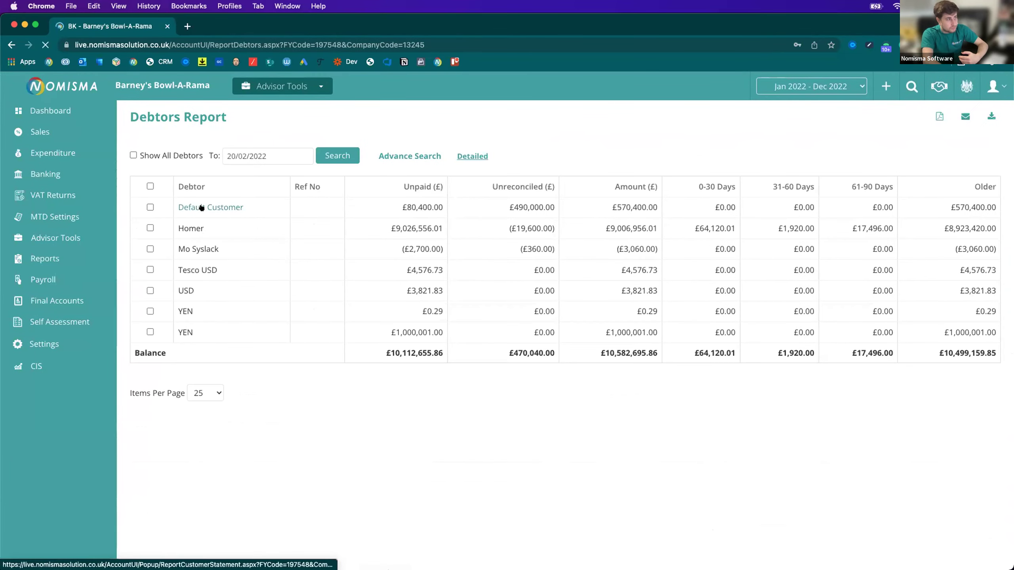
Open the second listed debtor's Customer Statement, review its transactions and bank details choices, and download it as a PDF
{"action": "left_click", "coordinate": [195, 227]}
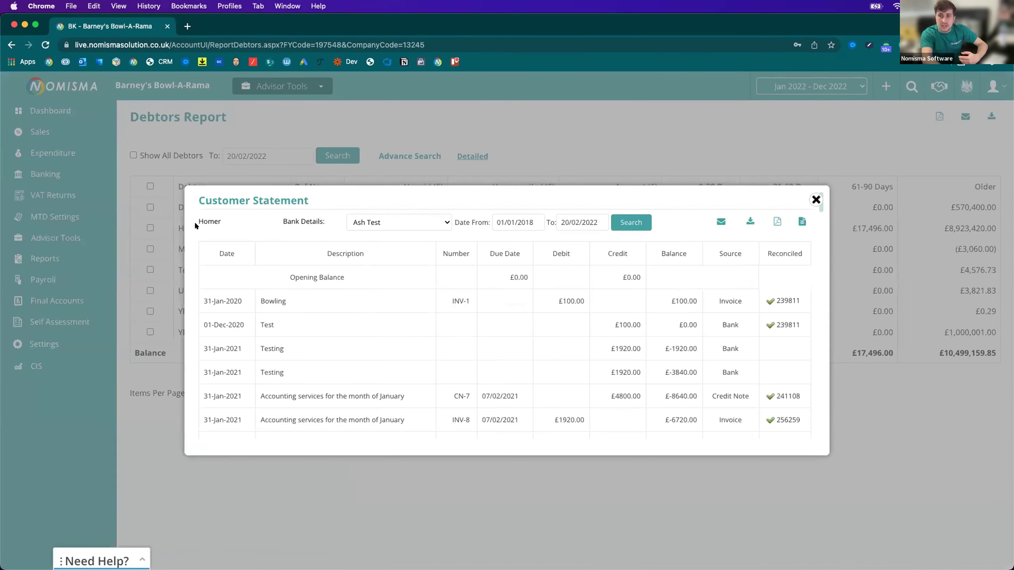
{"action": "scroll", "coordinate": [484, 301], "scroll_direction": "down", "scroll_amount": 10}
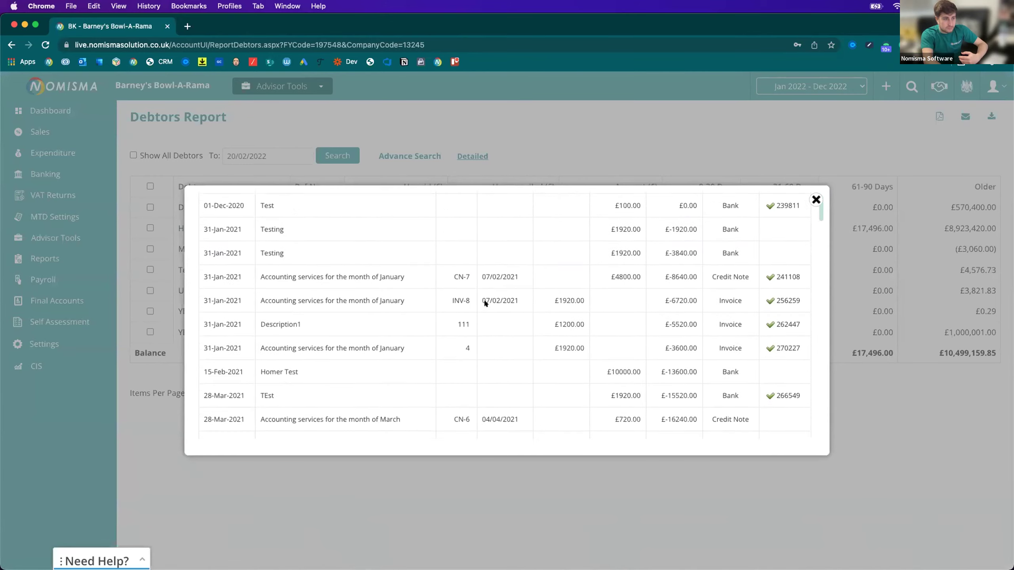
{"action": "scroll", "coordinate": [484, 301], "scroll_direction": "down", "scroll_amount": 15}
{"action": "scroll", "coordinate": [484, 302], "scroll_direction": "up", "scroll_amount": 20}
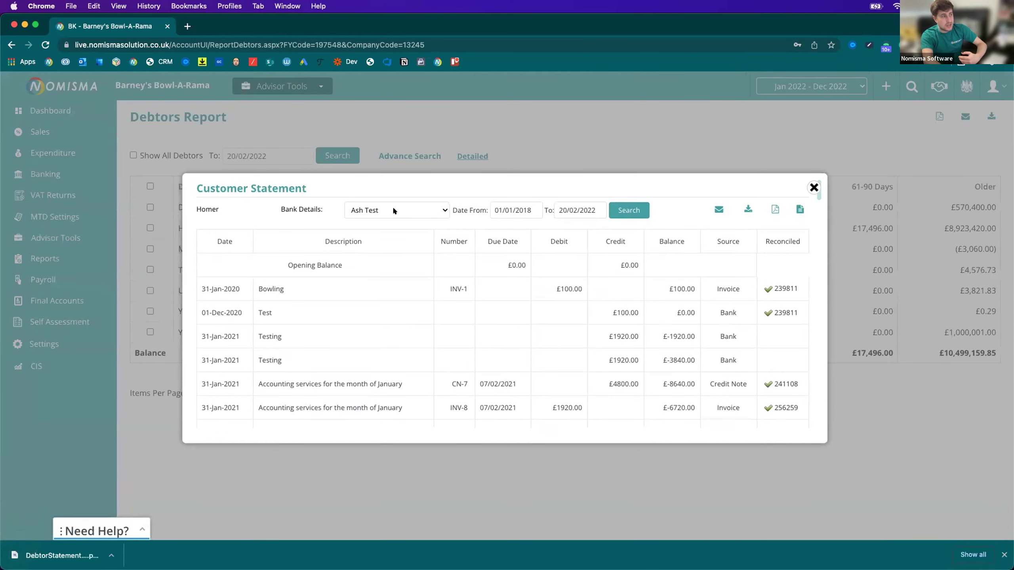
{"action": "left_click", "coordinate": [392, 206]}
{"action": "left_click", "coordinate": [452, 276]}
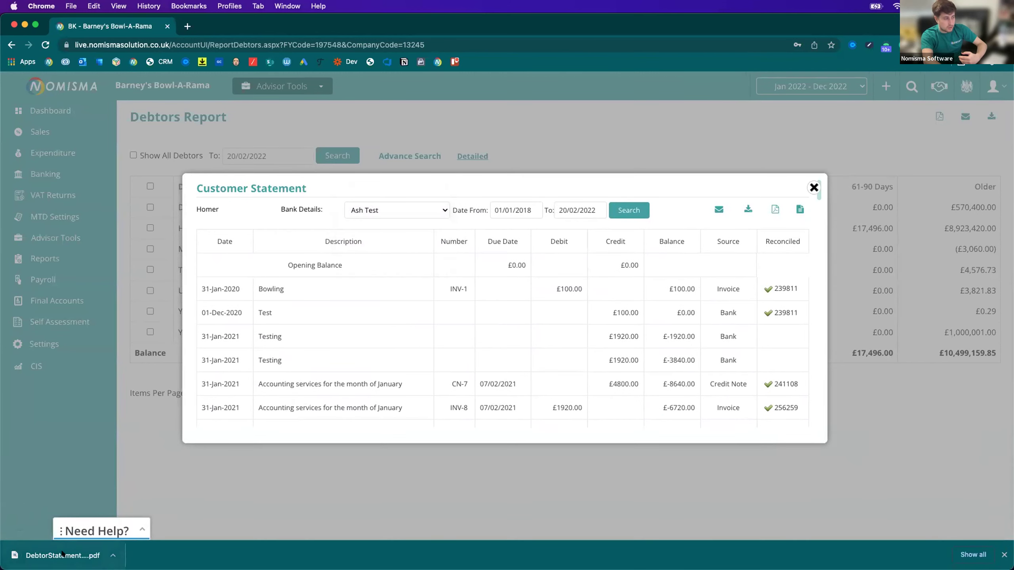
Open the downloaded DebtorStatement PDF and read through its transactions to the last page
{"action": "left_click", "coordinate": [63, 556]}
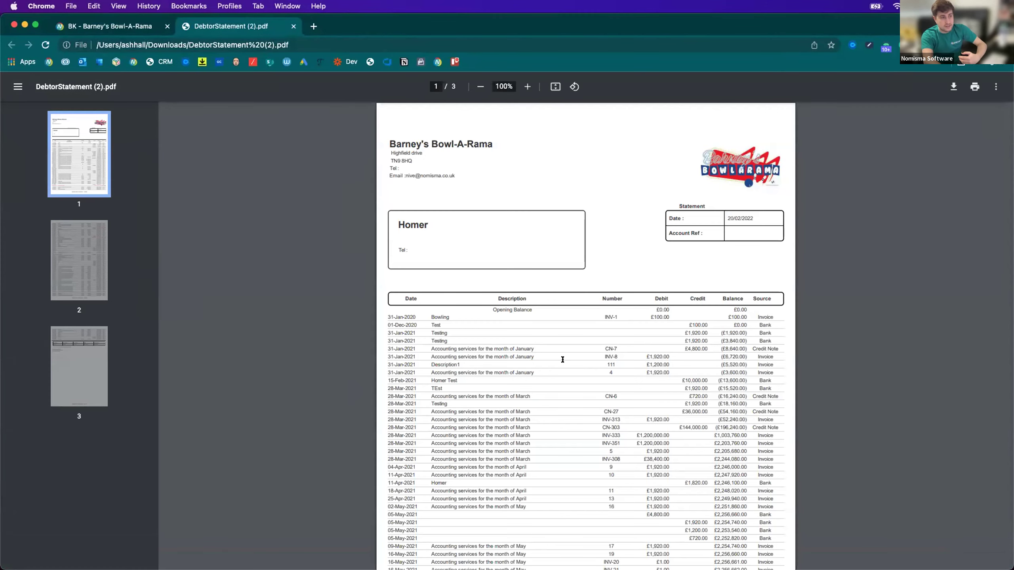
{"action": "scroll", "coordinate": [603, 353], "scroll_direction": "down", "scroll_amount": 2}
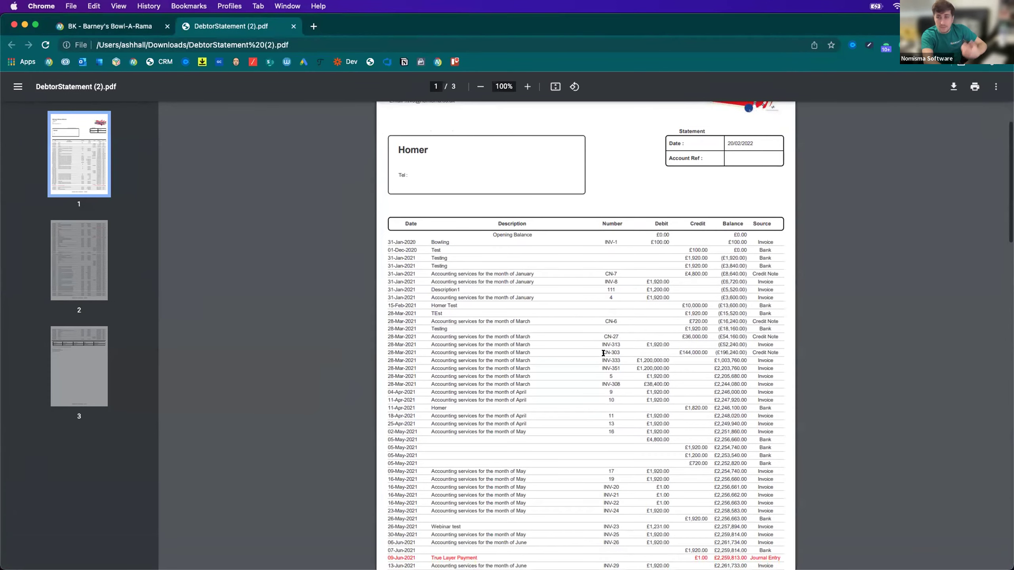
{"action": "scroll", "coordinate": [603, 353], "scroll_direction": "down", "scroll_amount": 3}
{"action": "scroll", "coordinate": [604, 353], "scroll_direction": "down", "scroll_amount": 5}
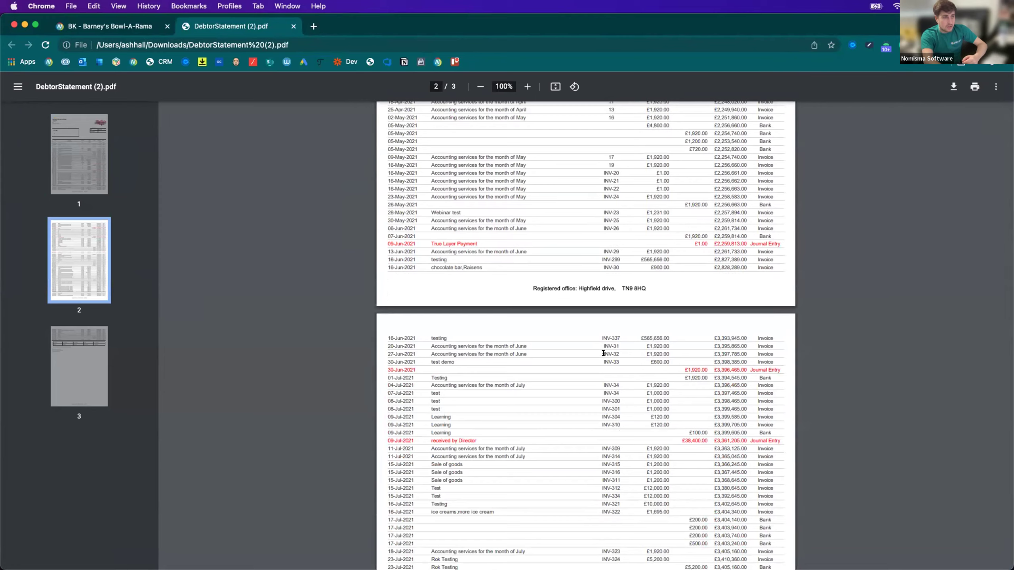
{"action": "scroll", "coordinate": [604, 353], "scroll_direction": "down", "scroll_amount": 8}
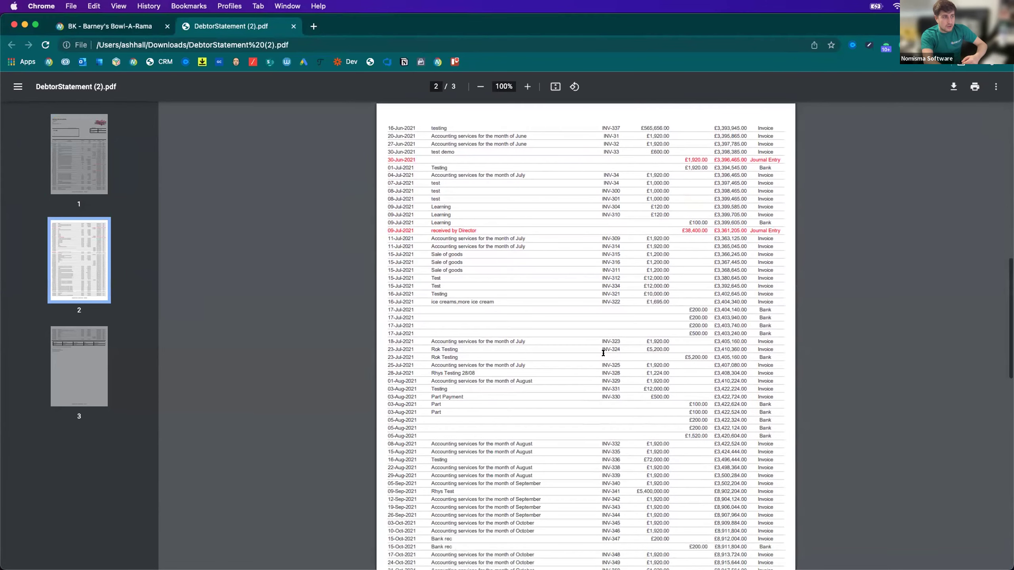
{"action": "scroll", "coordinate": [603, 353], "scroll_direction": "down", "scroll_amount": 10}
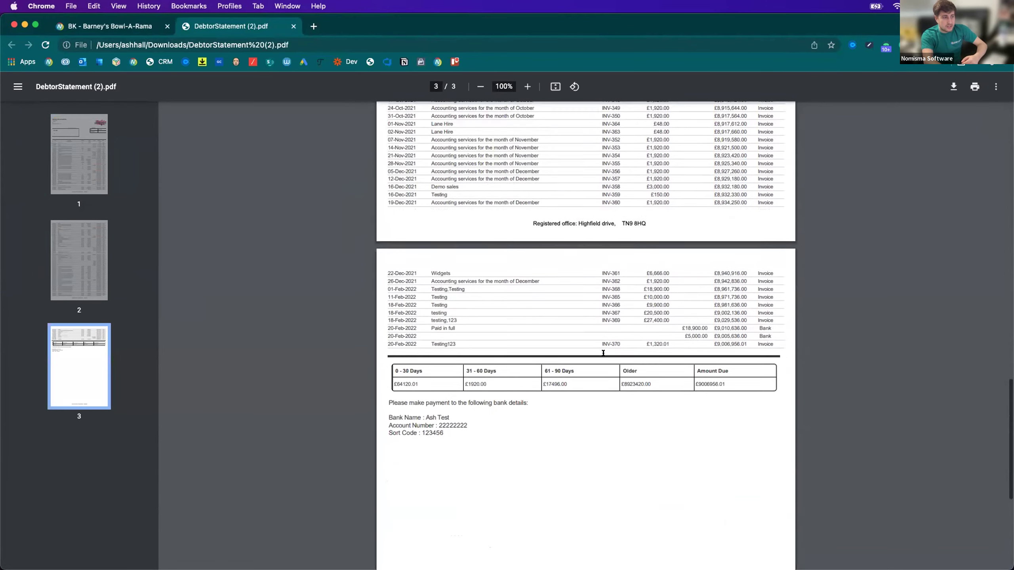
Examine the ageing summary and payment bank details in the PDF, and close both the PDF and the Customer Statement
{"action": "left_click_drag", "start_coordinate": [443, 359], "coordinate": [388, 341]}
{"action": "left_click", "coordinate": [475, 392]}
{"action": "scroll", "coordinate": [476, 392], "scroll_direction": "down", "scroll_amount": 1}
{"action": "scroll", "coordinate": [476, 391], "scroll_direction": "down", "scroll_amount": 5}
{"action": "scroll", "coordinate": [476, 391], "scroll_direction": "up", "scroll_amount": 16}
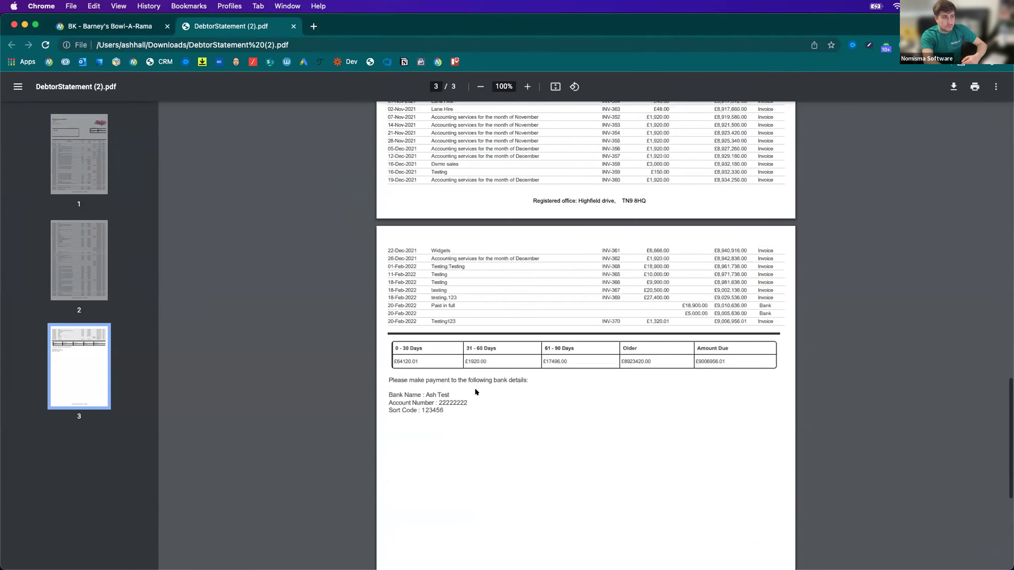
{"action": "scroll", "coordinate": [483, 341], "scroll_direction": "up", "scroll_amount": 15}
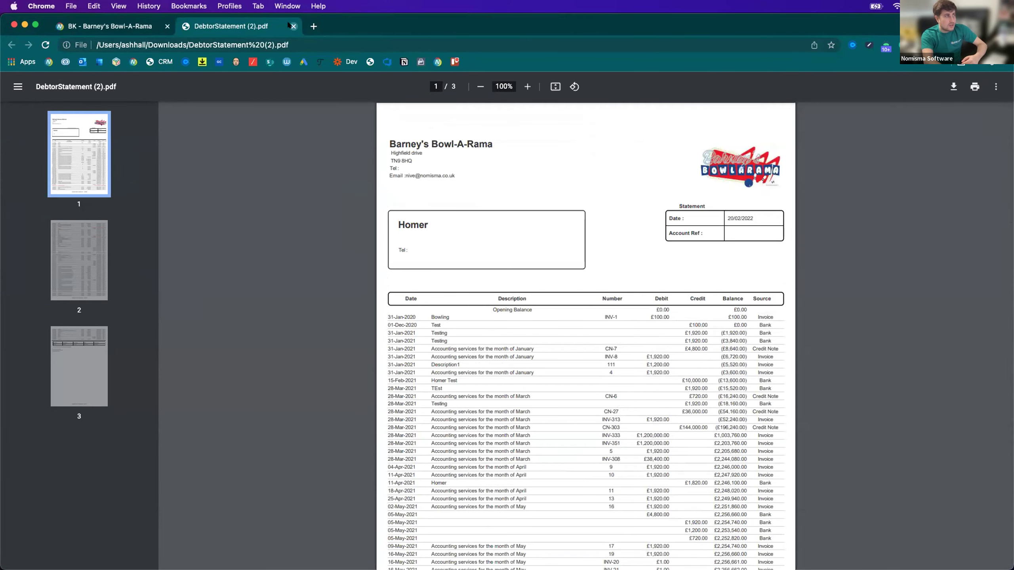
{"action": "left_click", "coordinate": [294, 26]}
{"action": "left_click", "coordinate": [816, 199]}
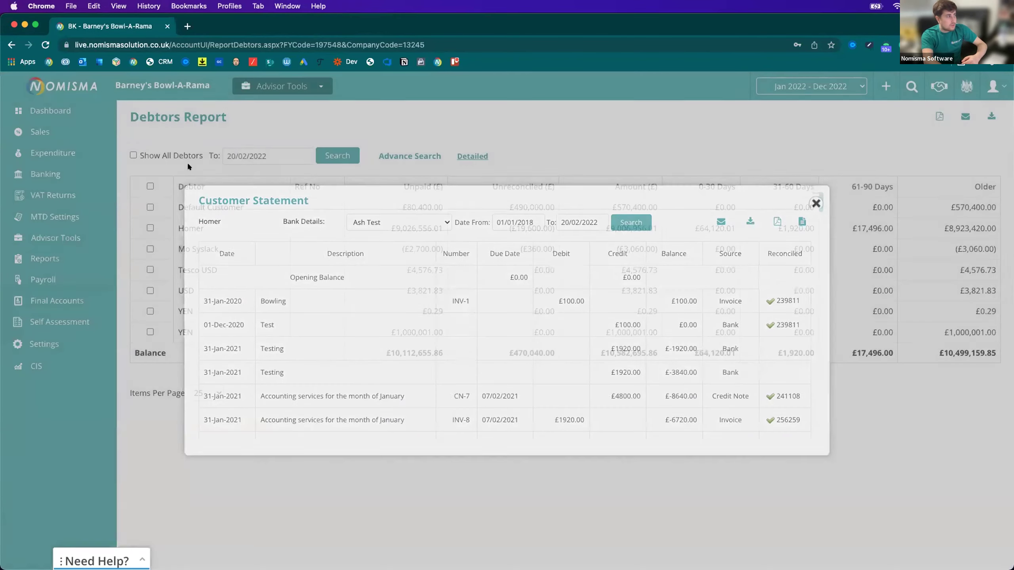
Open the Expenditure Dashboard and review its report and new-record options
{"action": "left_click", "coordinate": [73, 157]}
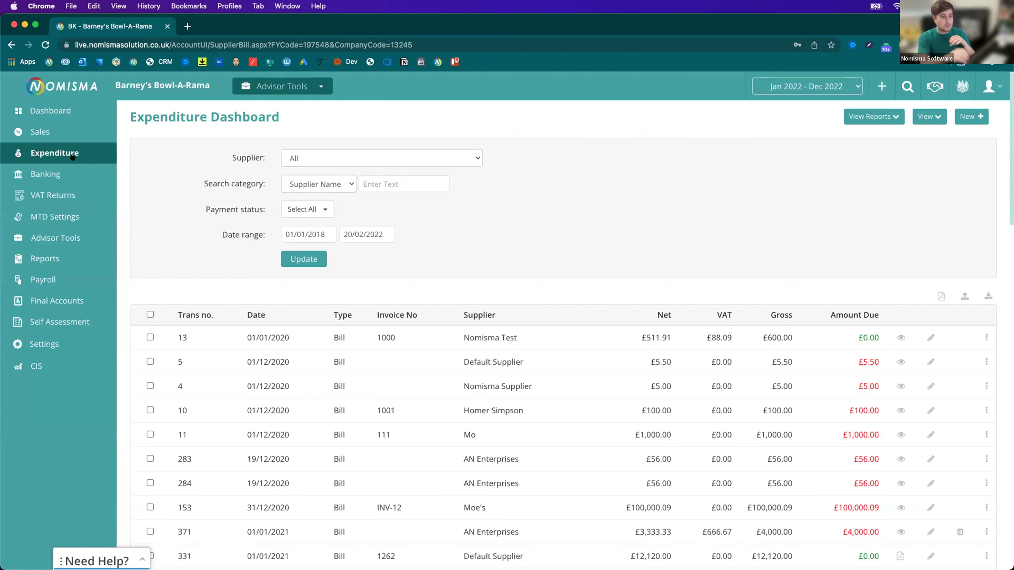
{"action": "left_click", "coordinate": [897, 120]}
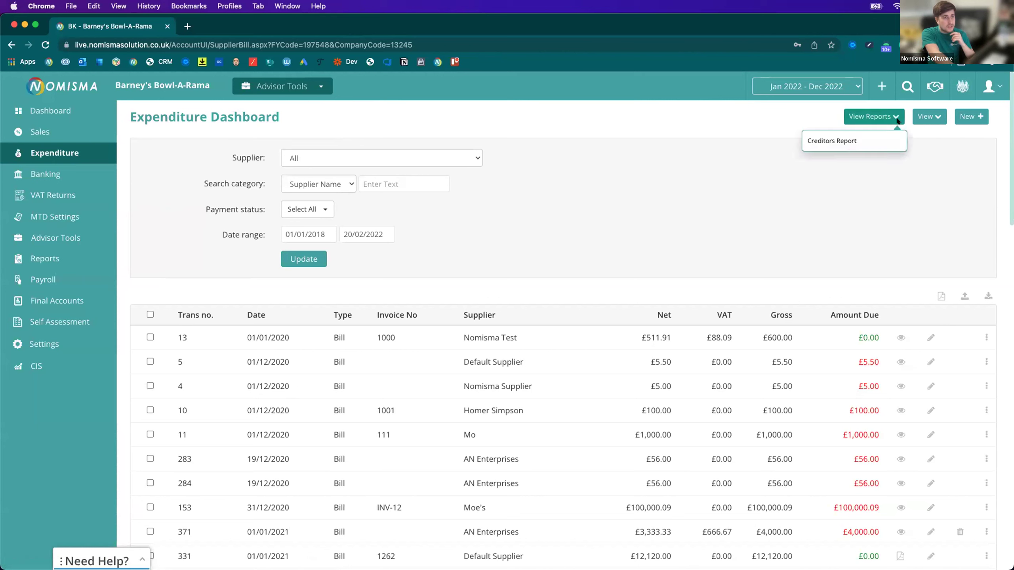
{"action": "left_click", "coordinate": [964, 117]}
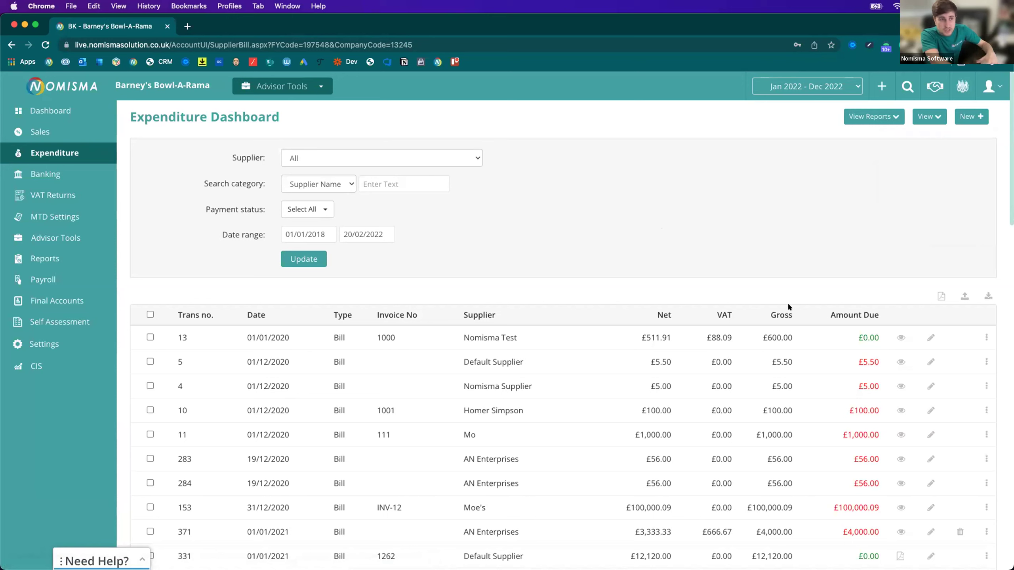
Copy the Nomisma Test bill with invoice number 1000, view the prefilled supplier bill, and return to the Expenditure Dashboard without saving
{"action": "left_click", "coordinate": [985, 337]}
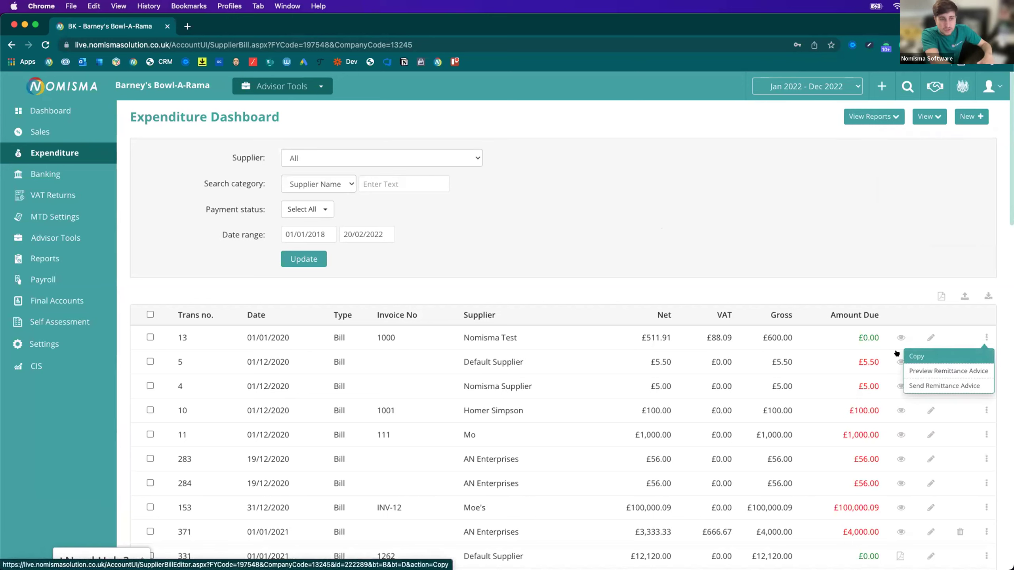
{"action": "left_click", "coordinate": [919, 355]}
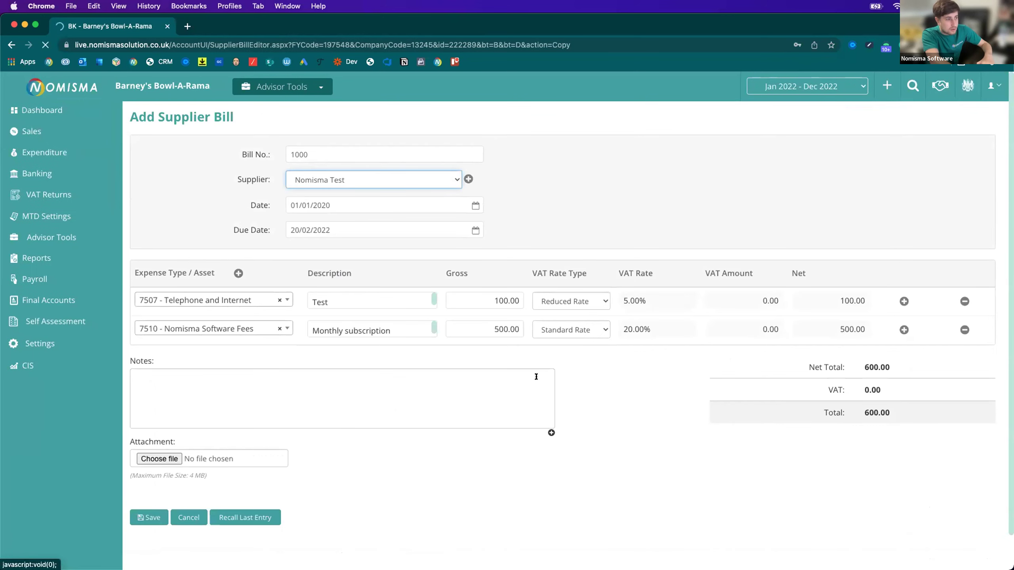
{"action": "left_click", "coordinate": [10, 45]}
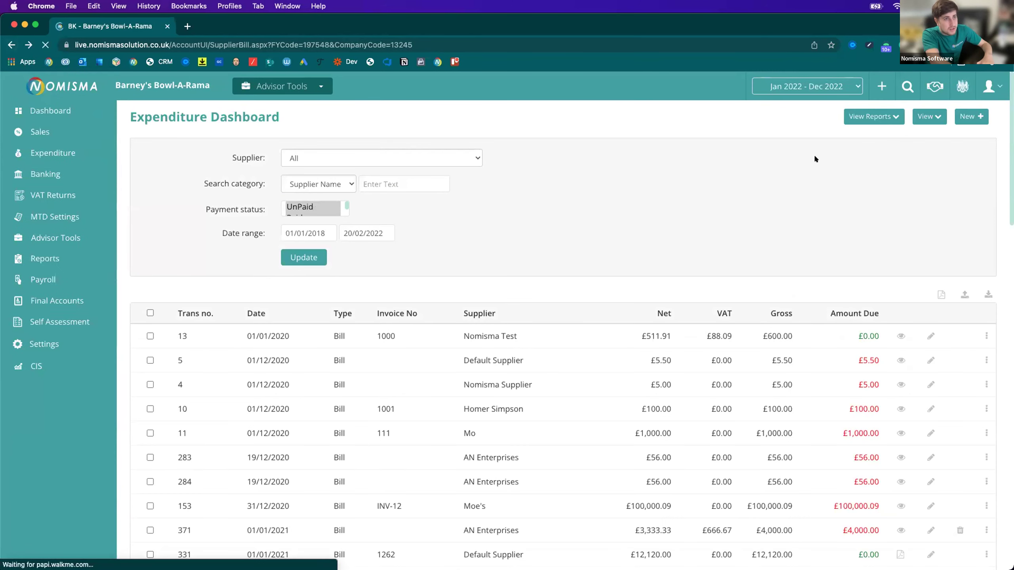
Open a blank supplier bill, review its fields, and return to the Expenditure Dashboard without saving
{"action": "left_click", "coordinate": [968, 117]}
{"action": "left_click", "coordinate": [918, 141]}
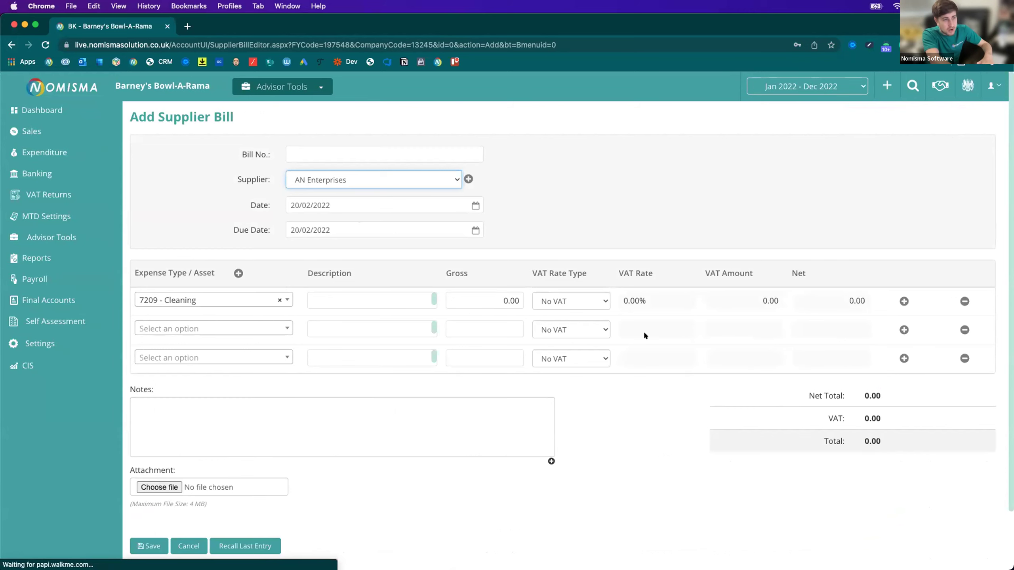
{"action": "scroll", "coordinate": [376, 282], "scroll_direction": "down", "scroll_amount": 3}
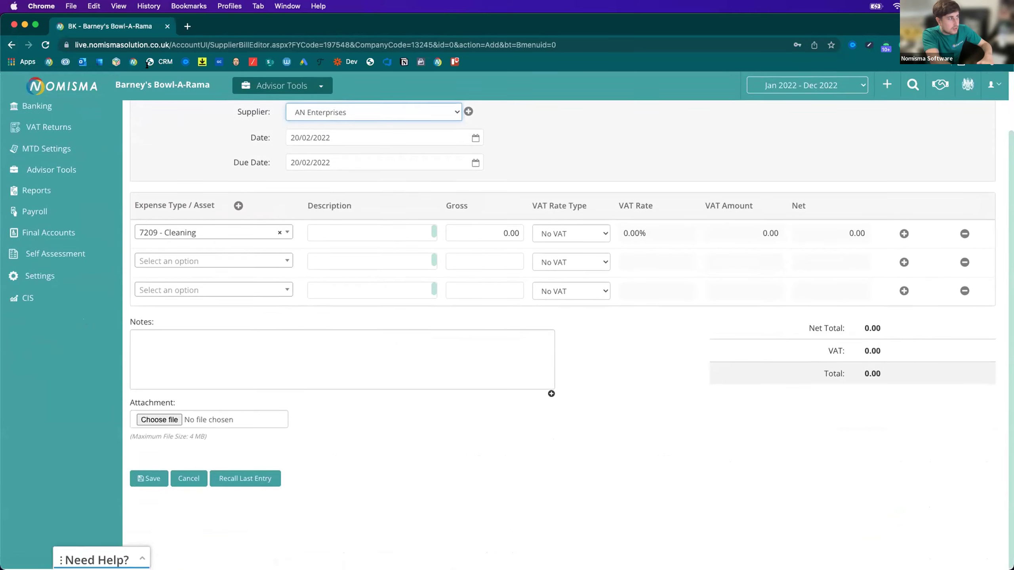
{"action": "left_click", "coordinate": [12, 44]}
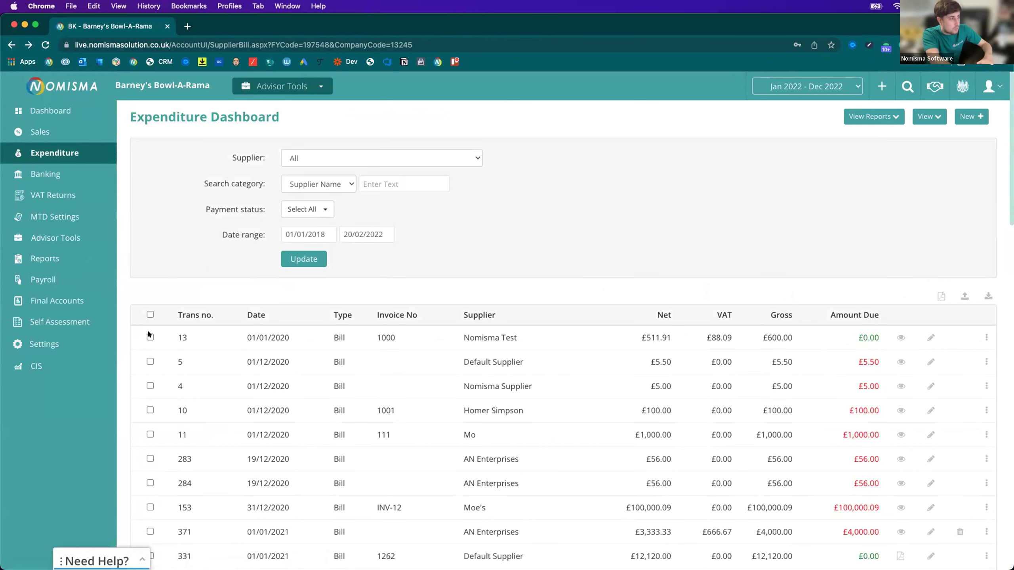
Select only the Nomisma Test bill, transaction 13, and preview its remittance advice
{"action": "left_click", "coordinate": [150, 361]}
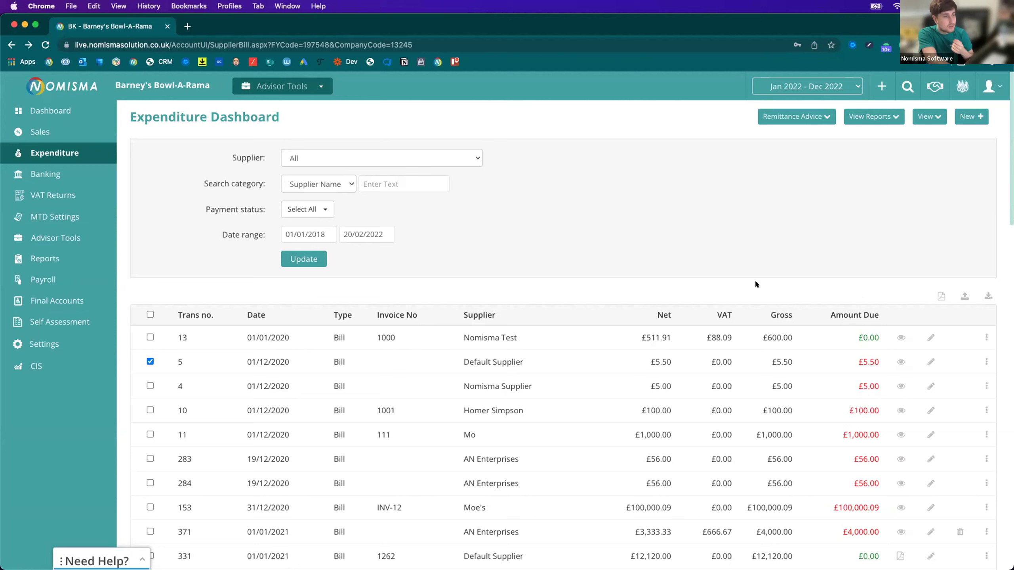
{"action": "left_click", "coordinate": [150, 361]}
{"action": "left_click", "coordinate": [150, 337]}
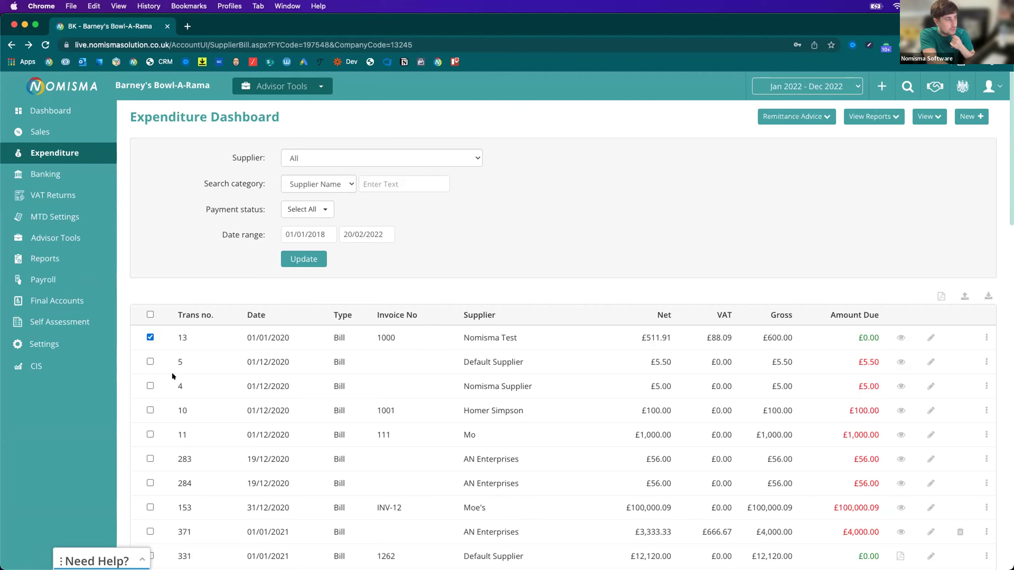
{"action": "left_click", "coordinate": [796, 116]}
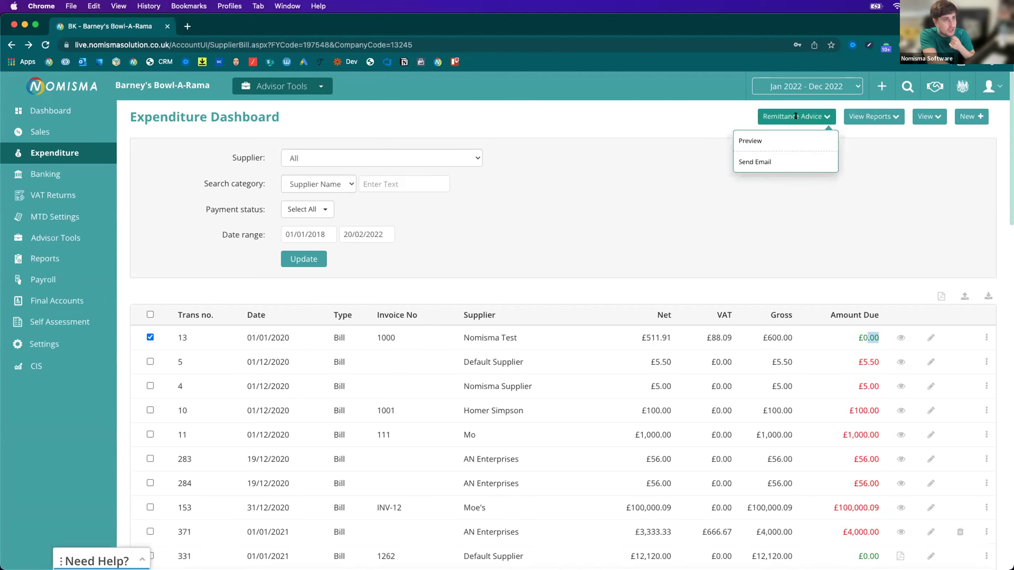
{"action": "left_click", "coordinate": [758, 141]}
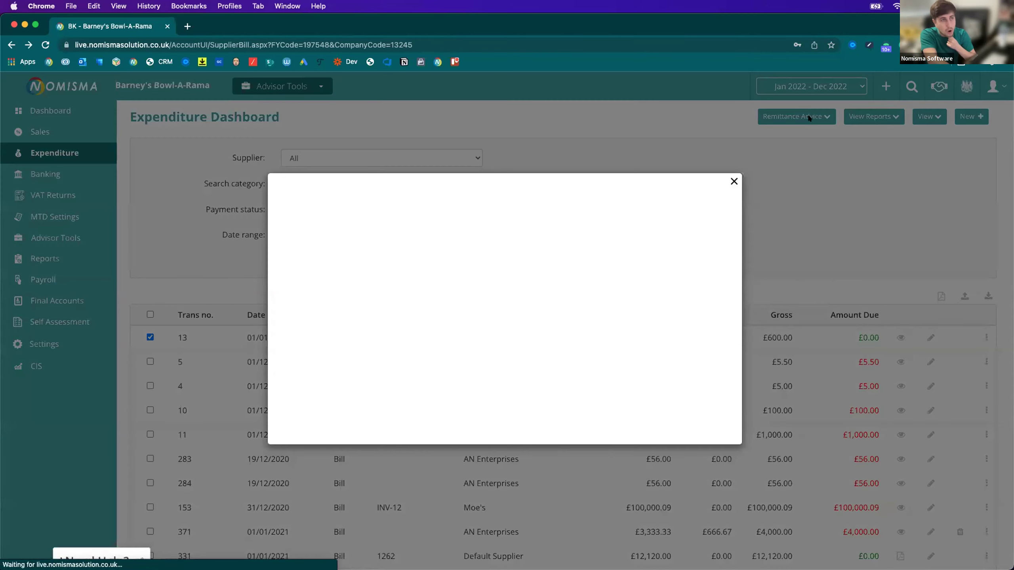
Examine the remittance advice preview, including its payment details, invoice total, amount paid and amount still owing
{"action": "scroll", "coordinate": [627, 325], "scroll_direction": "down", "scroll_amount": 3}
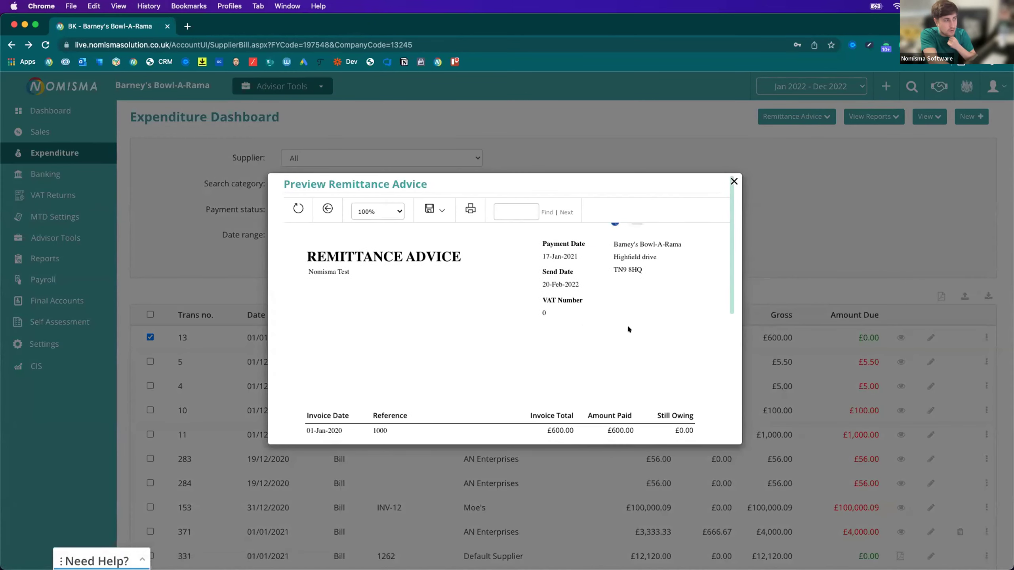
{"action": "scroll", "coordinate": [529, 318], "scroll_direction": "down", "scroll_amount": 5}
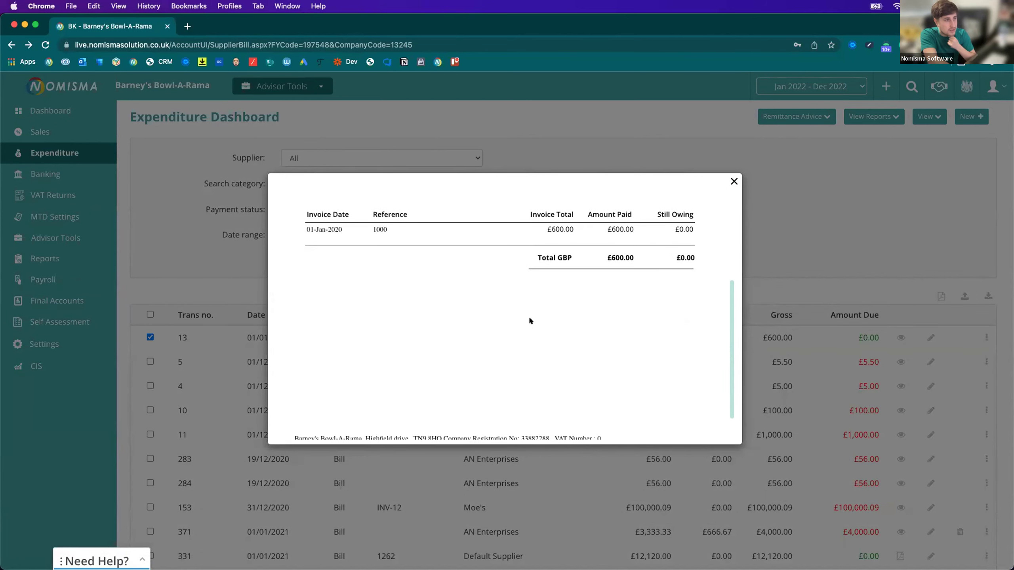
{"action": "scroll", "coordinate": [529, 320], "scroll_direction": "up", "scroll_amount": 1}
{"action": "left_click_drag", "start_coordinate": [556, 275], "coordinate": [695, 276]}
{"action": "left_click", "coordinate": [623, 275]}
{"action": "left_click", "coordinate": [678, 322]}
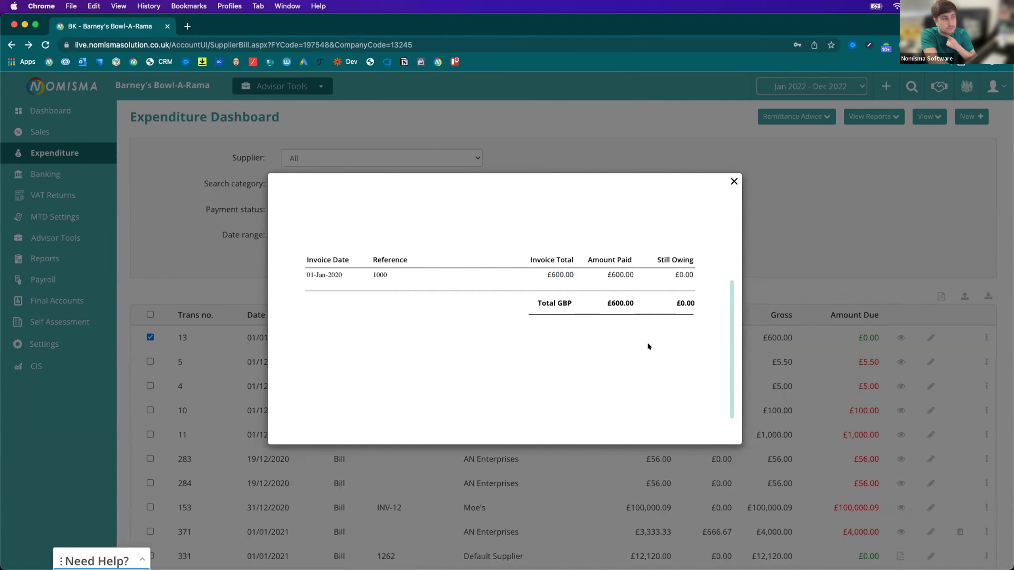
{"action": "scroll", "coordinate": [648, 344], "scroll_direction": "up", "scroll_amount": 5}
{"action": "scroll", "coordinate": [649, 344], "scroll_direction": "down", "scroll_amount": 7}
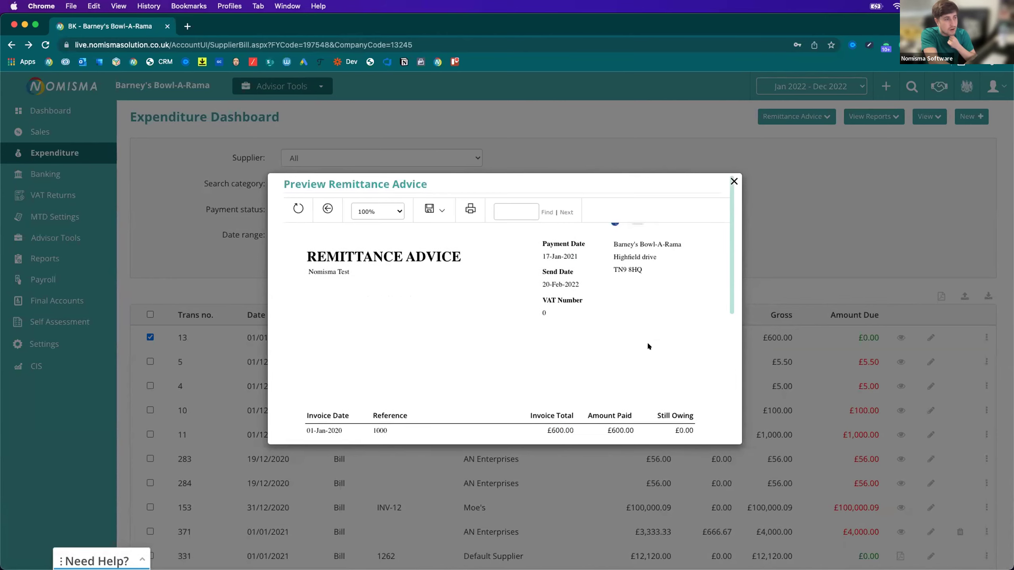
Close the remittance advice preview and deselect the Nomisma Test bill, transaction 13
{"action": "scroll", "coordinate": [647, 346], "scroll_direction": "up", "scroll_amount": 7}
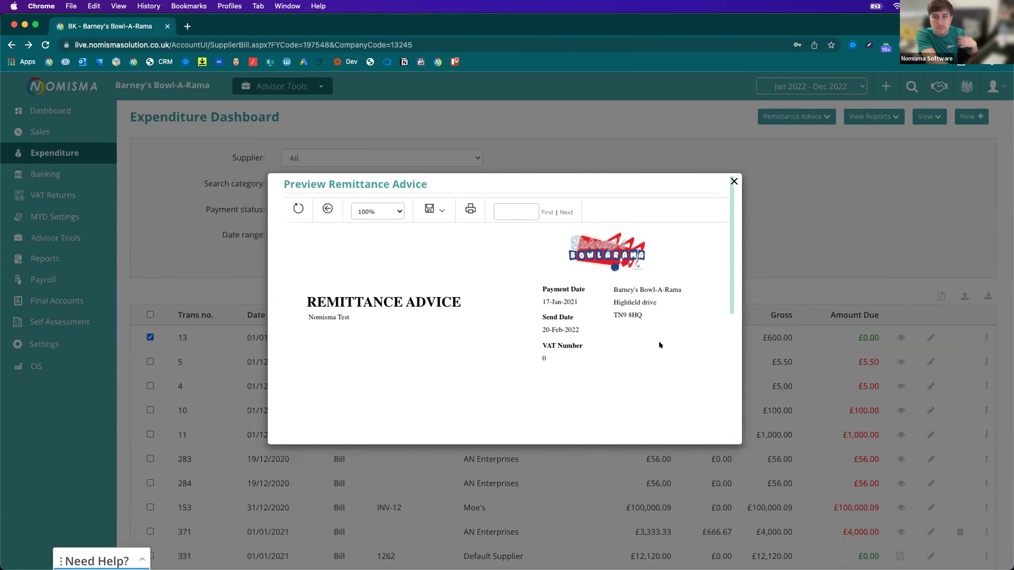
{"action": "left_click", "coordinate": [732, 181]}
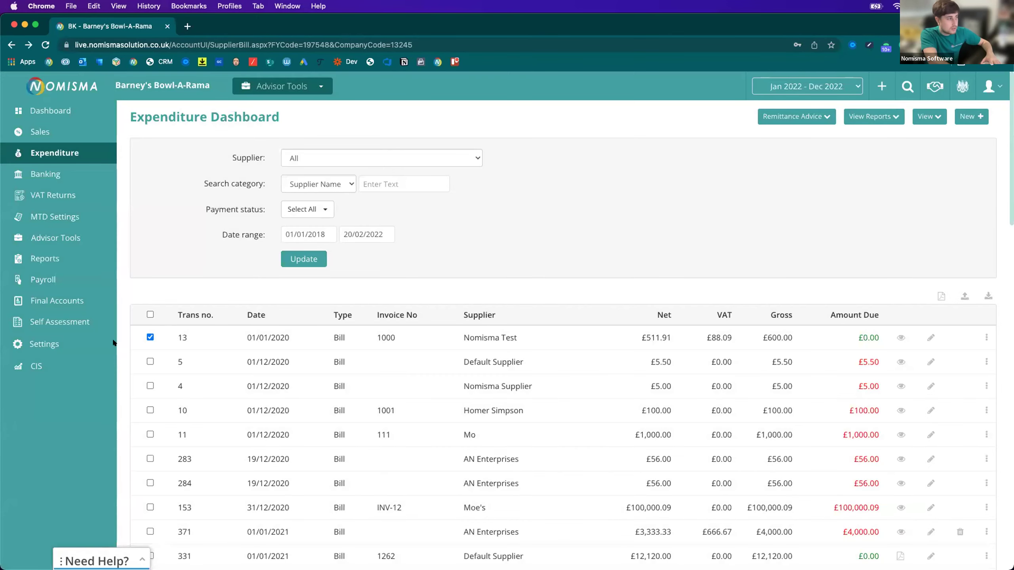
{"action": "left_click", "coordinate": [150, 338]}
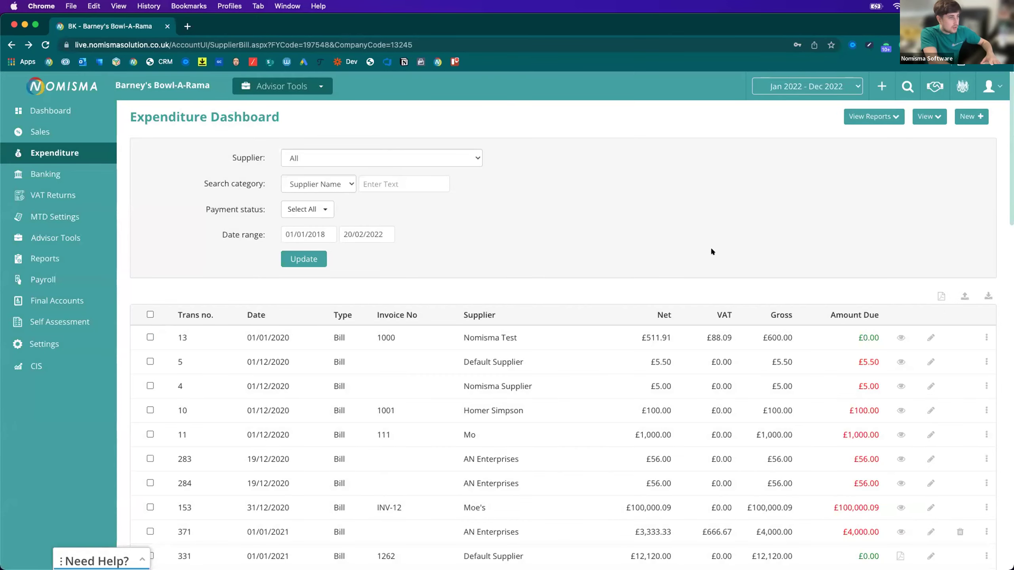
Open the Processed Receipts list from the expenditure area and review its files, sources and amounts
{"action": "left_click", "coordinate": [932, 120]}
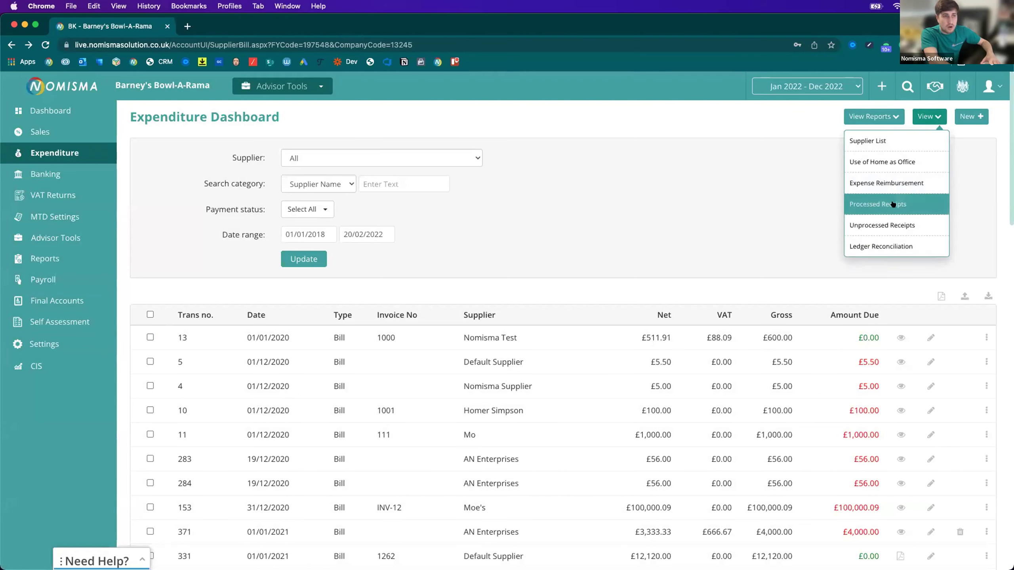
{"action": "left_click", "coordinate": [873, 204]}
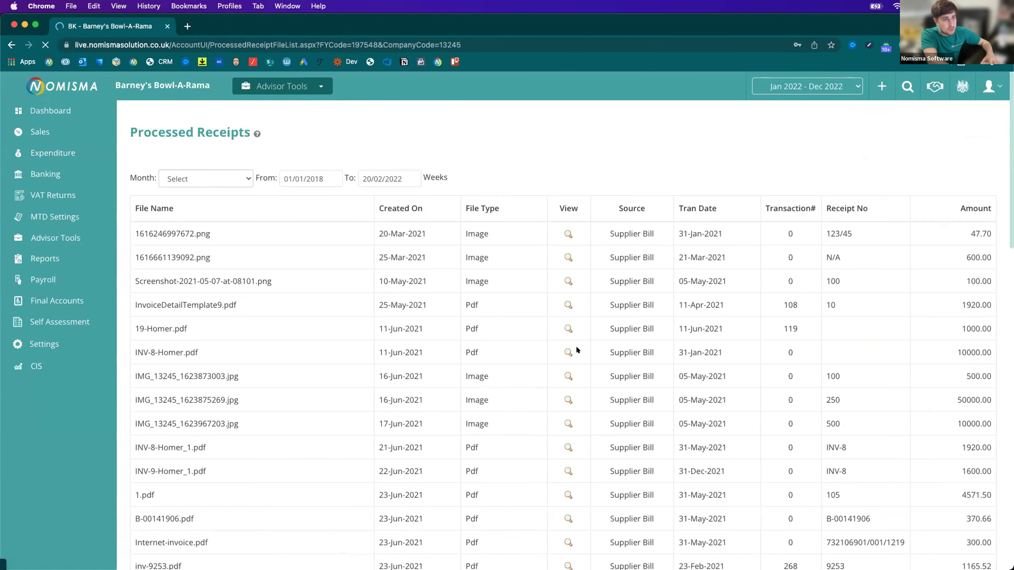
{"action": "left_click_drag", "start_coordinate": [180, 227], "coordinate": [300, 464]}
{"action": "left_click", "coordinate": [300, 465]}
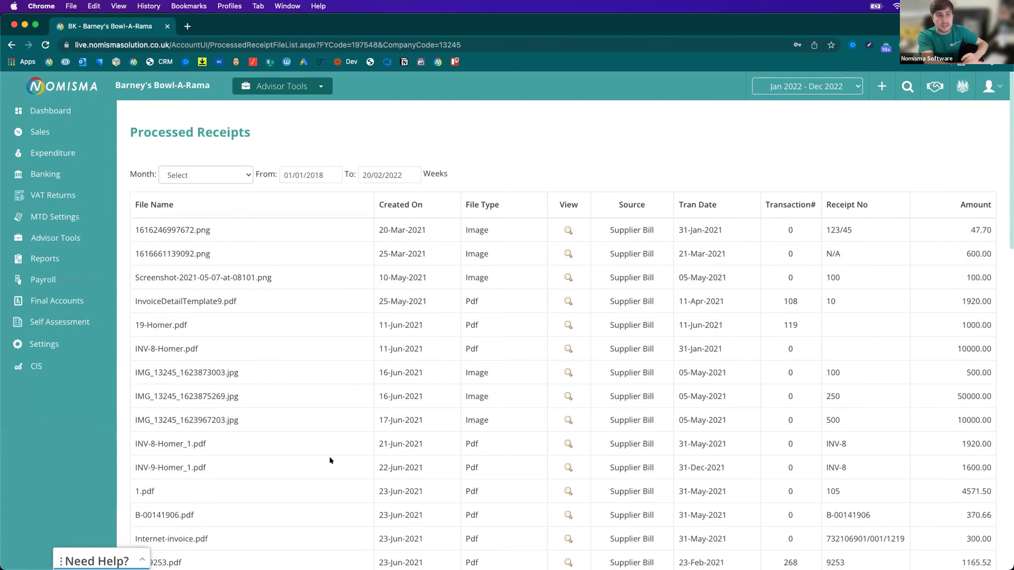
Return to the Expenditure Dashboard and open the Creditors Report
{"action": "left_click", "coordinate": [52, 145]}
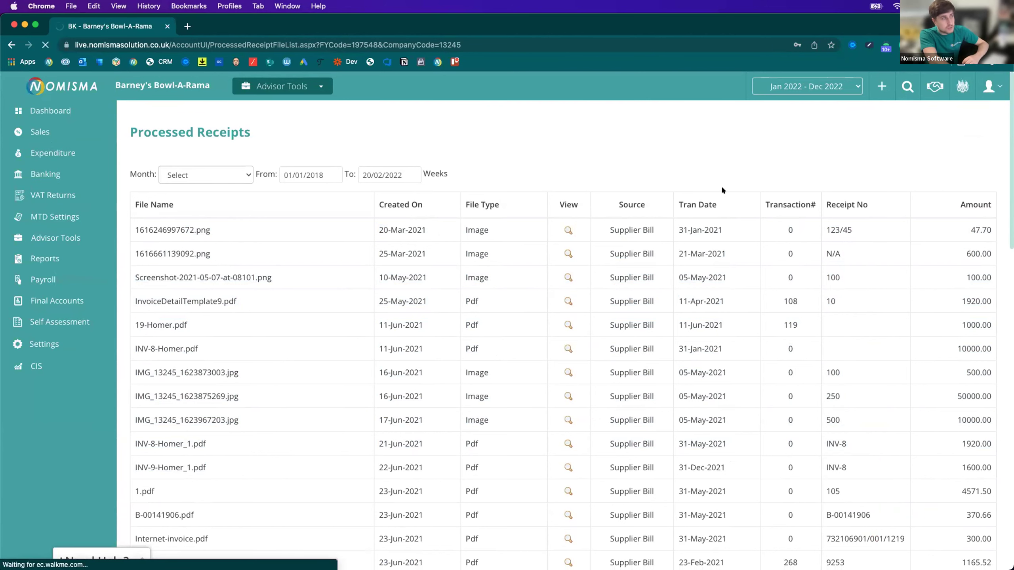
{"action": "left_click", "coordinate": [872, 116]}
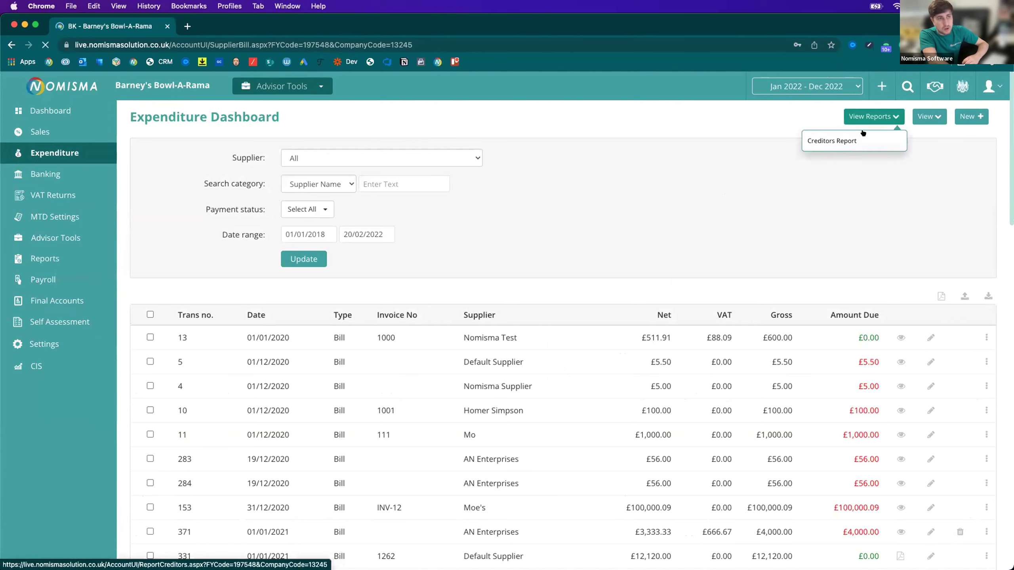
{"action": "left_click", "coordinate": [845, 140]}
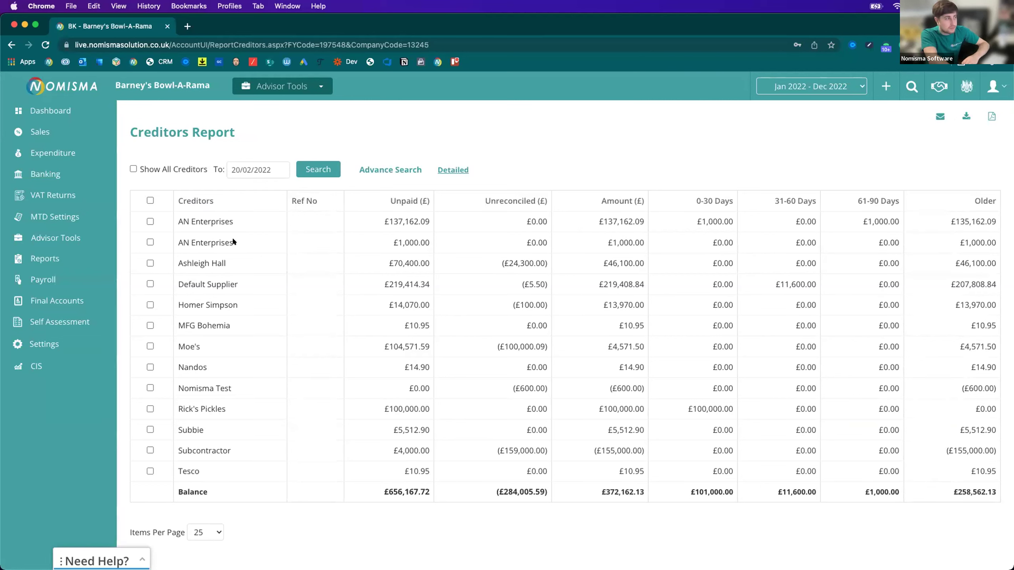
View the creditor statement of the first AN Enterprises entry through to its closing balance, and close it
{"action": "left_click", "coordinate": [214, 220]}
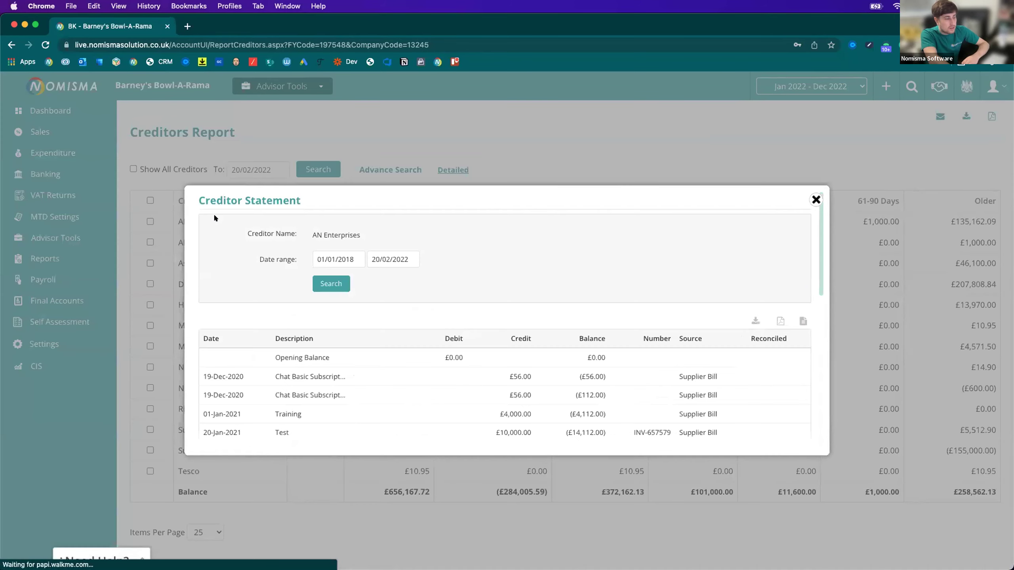
{"action": "scroll", "coordinate": [459, 349], "scroll_direction": "down", "scroll_amount": 3}
{"action": "scroll", "coordinate": [425, 331], "scroll_direction": "up", "scroll_amount": 3}
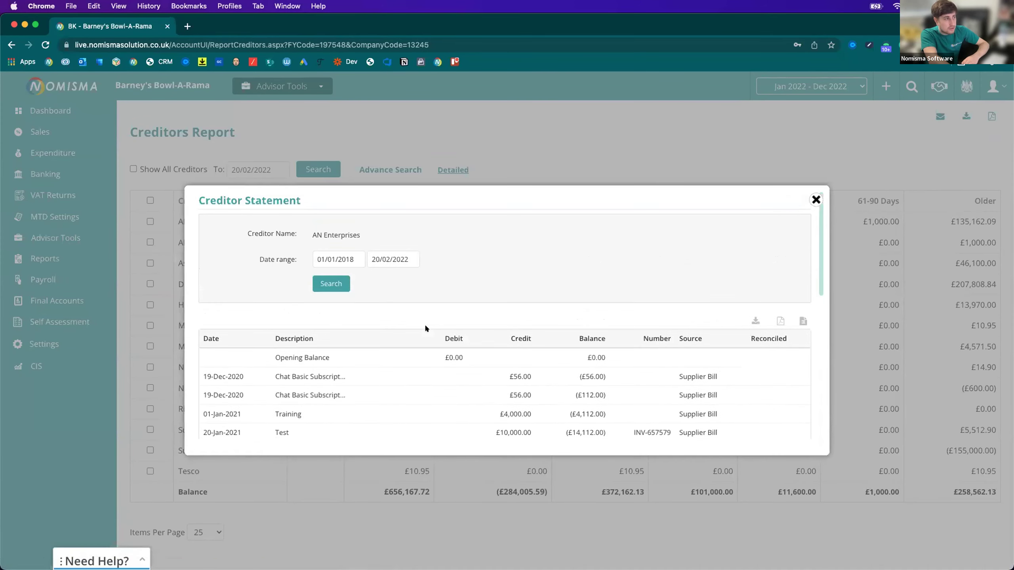
{"action": "scroll", "coordinate": [425, 326], "scroll_direction": "down", "scroll_amount": 6}
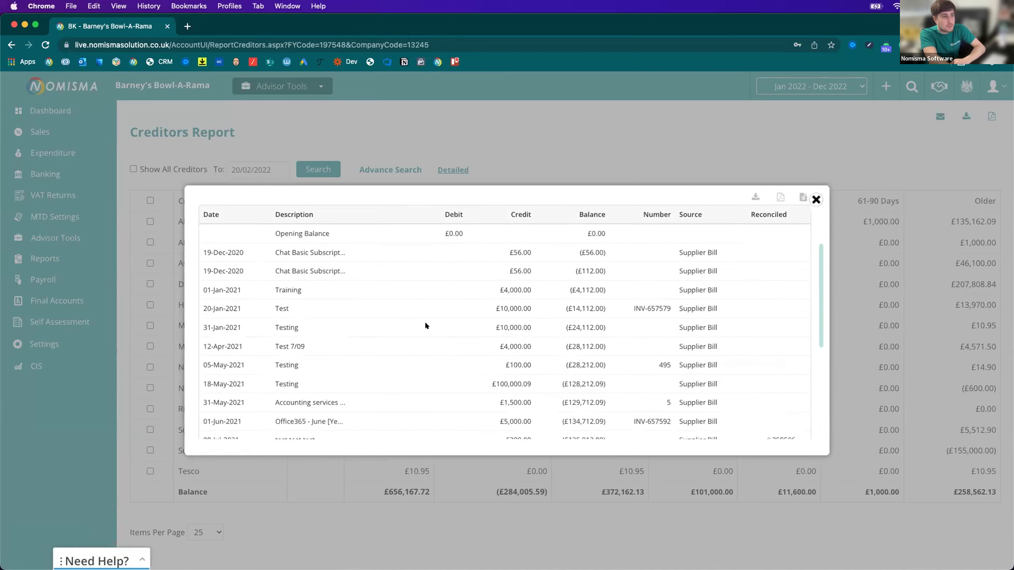
{"action": "scroll", "coordinate": [425, 326], "scroll_direction": "down", "scroll_amount": 3}
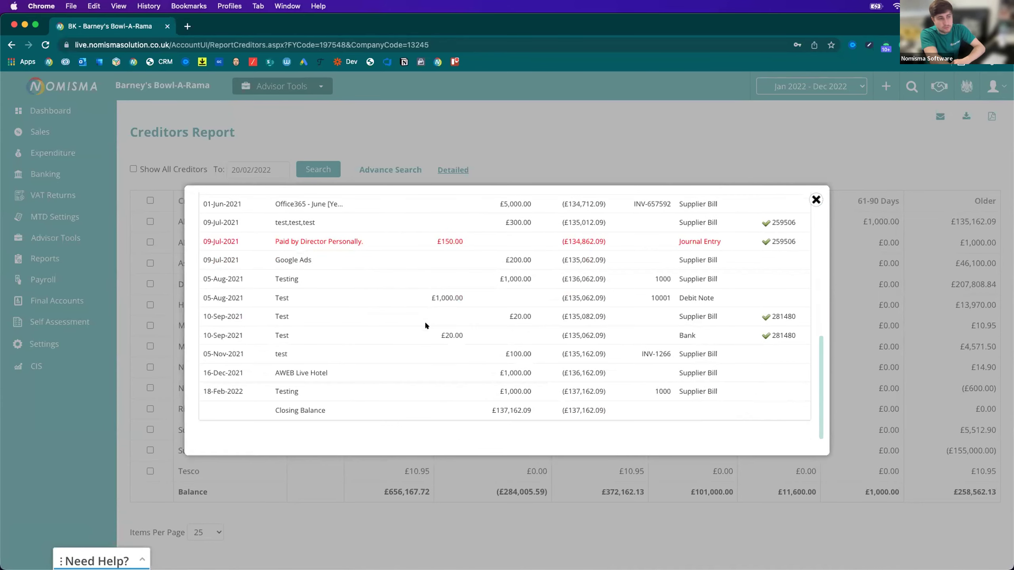
{"action": "scroll", "coordinate": [425, 325], "scroll_direction": "up", "scroll_amount": 6}
{"action": "scroll", "coordinate": [426, 326], "scroll_direction": "up", "scroll_amount": 3}
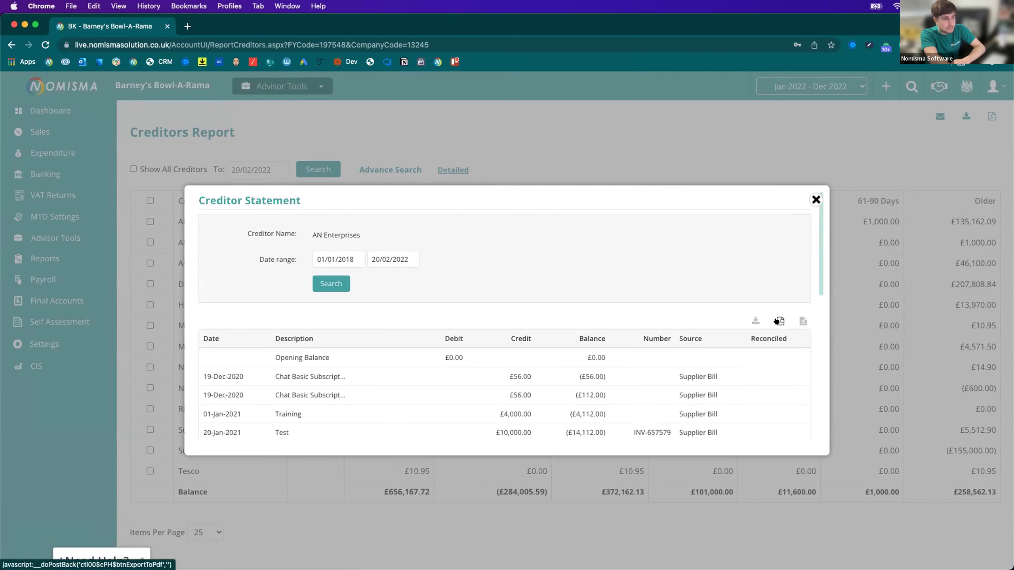
{"action": "left_click", "coordinate": [816, 200]}
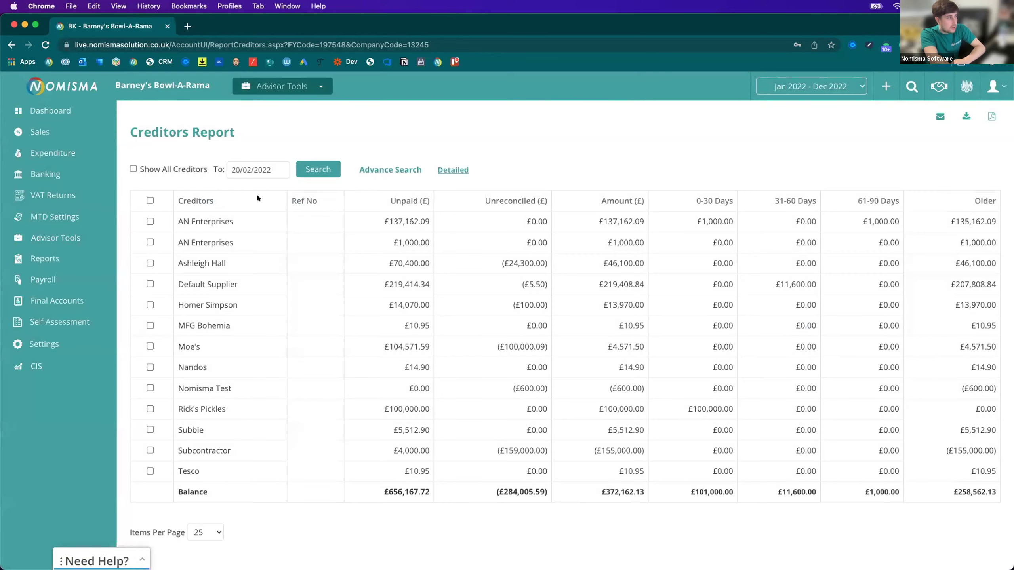
Go to the banking area and start setting up a new bank feed
{"action": "left_click", "coordinate": [42, 174]}
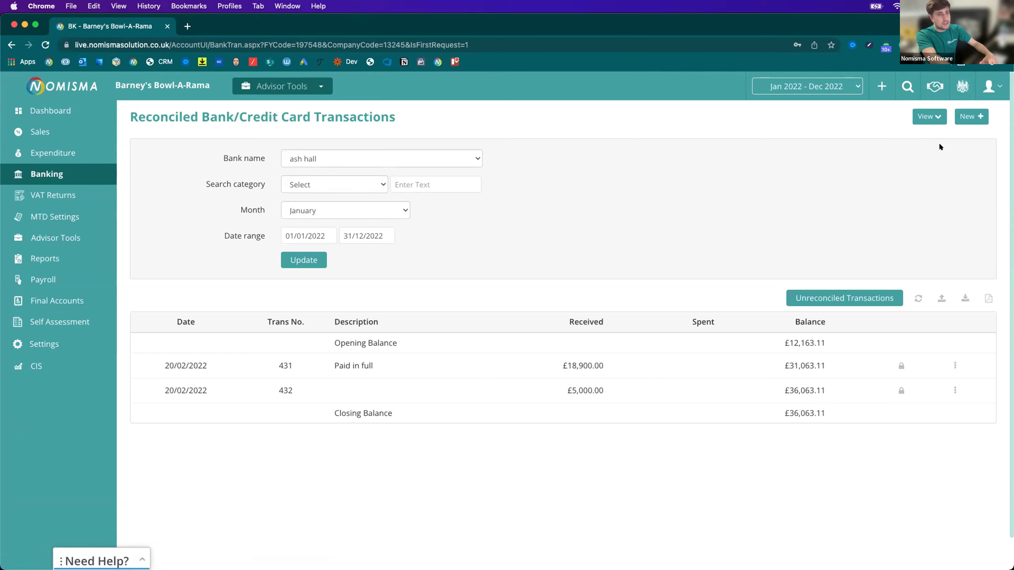
{"action": "left_click", "coordinate": [970, 116]}
{"action": "left_click", "coordinate": [924, 200]}
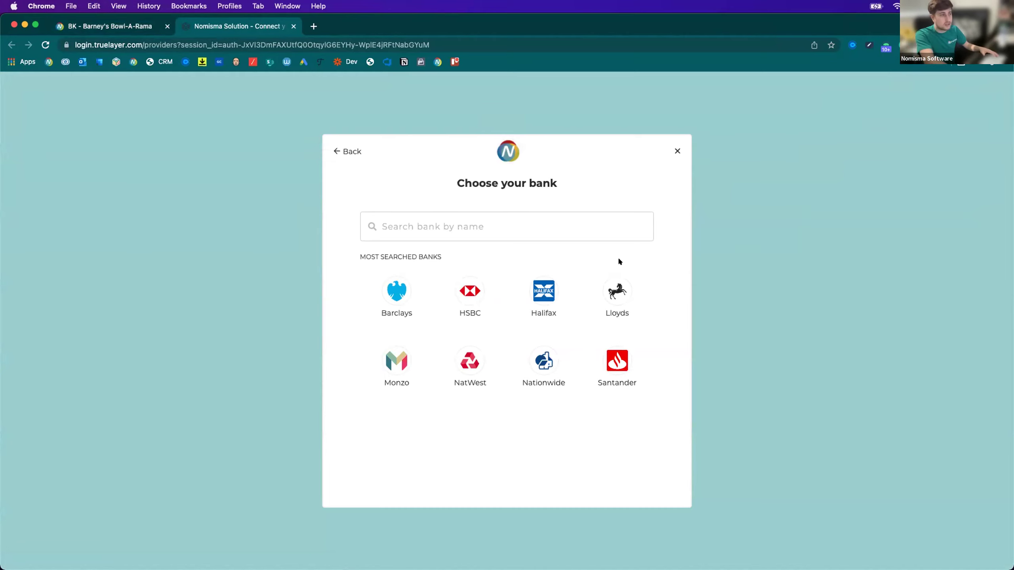
Search the bank feed providers for "rev" and for "r", and clear the search
{"action": "left_click", "coordinate": [516, 226]}
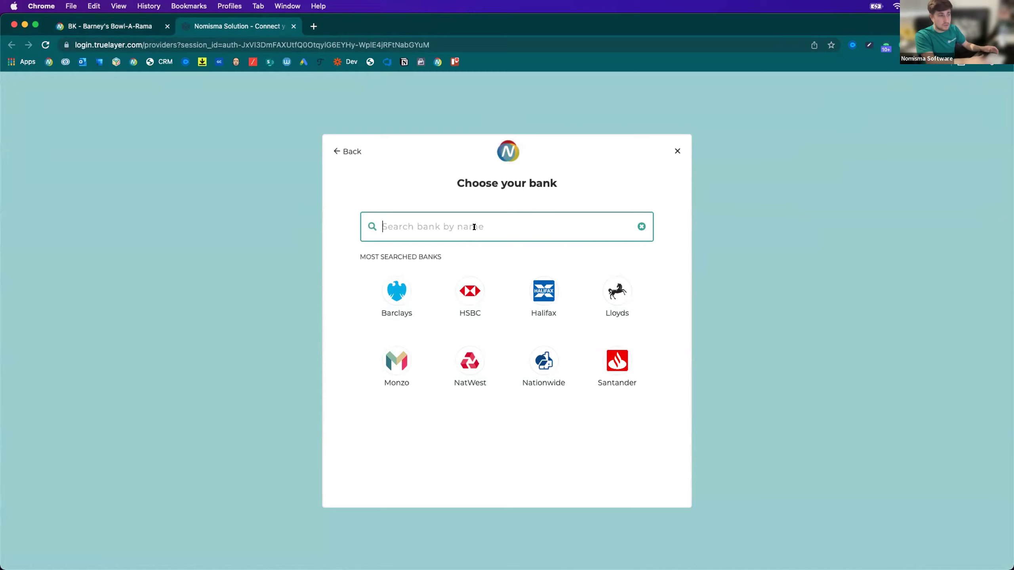
{"action": "type", "text": "rev"}
{"action": "key", "text": "BackSpace"}
{"action": "key", "text": "BackSpace"}
{"action": "key", "text": "BackSpace"}
{"action": "type", "text": "r"}
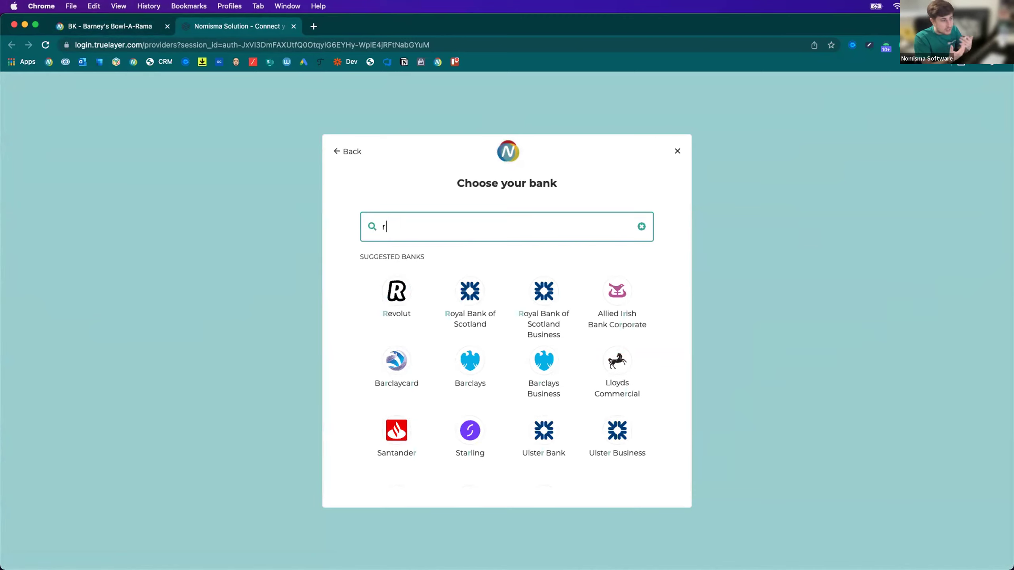
{"action": "key", "text": "BackSpace"}
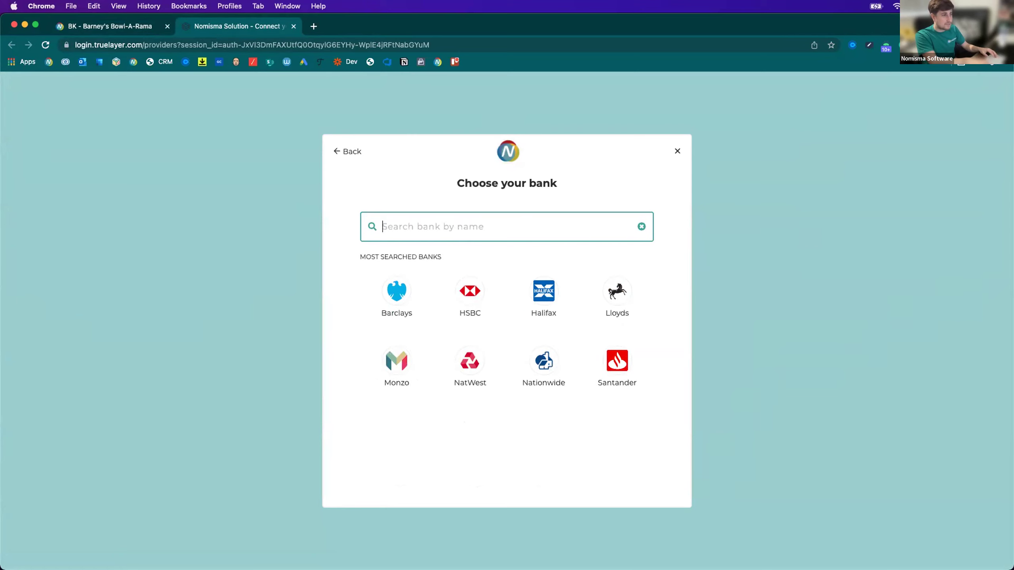
Search the bank feed providers for "star" and "rev", and close the bank connection page without choosing a bank
{"action": "type", "text": "star"}
{"action": "key", "text": "super+a"}
{"action": "type", "text": "star"}
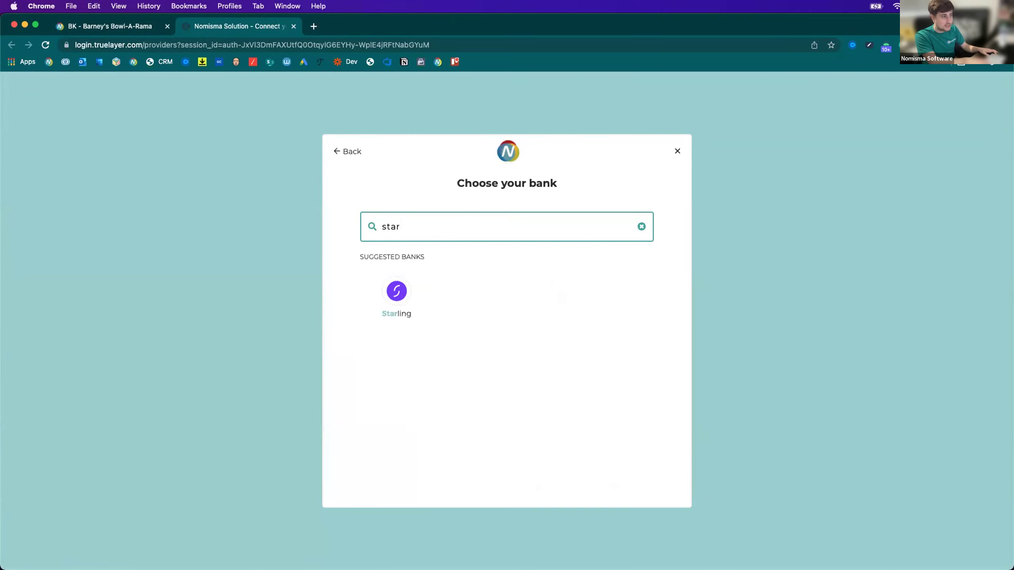
{"action": "key", "text": "super+a"}
{"action": "key", "text": "BackSpace"}
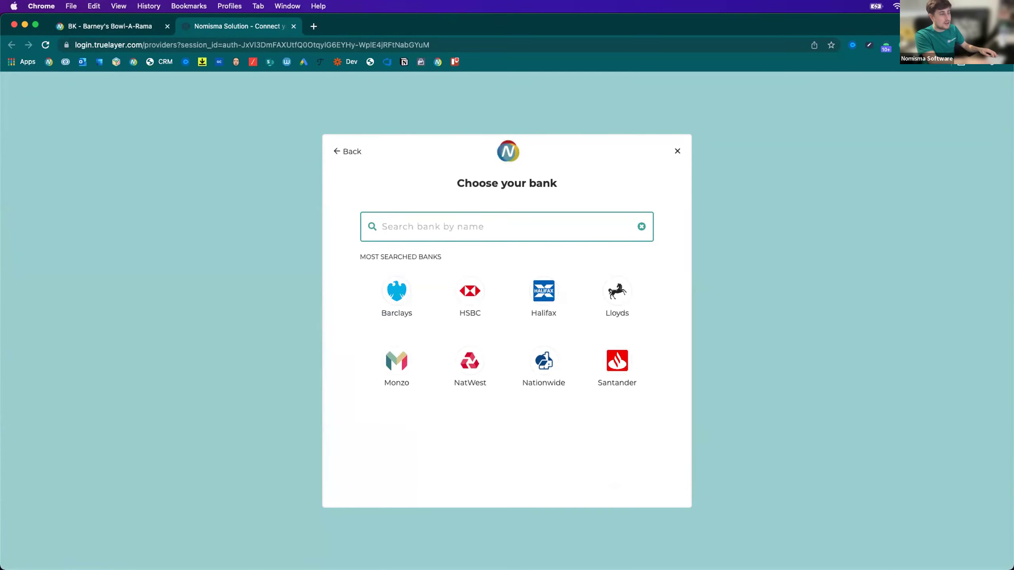
{"action": "type", "text": "rev"}
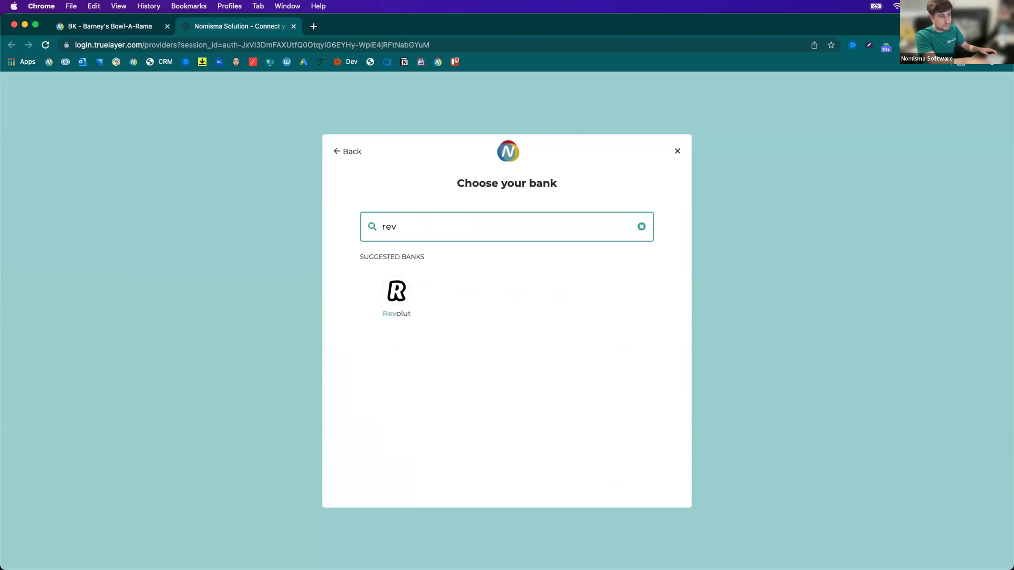
{"action": "key", "text": "super+a"}
{"action": "key", "text": "BackSpace"}
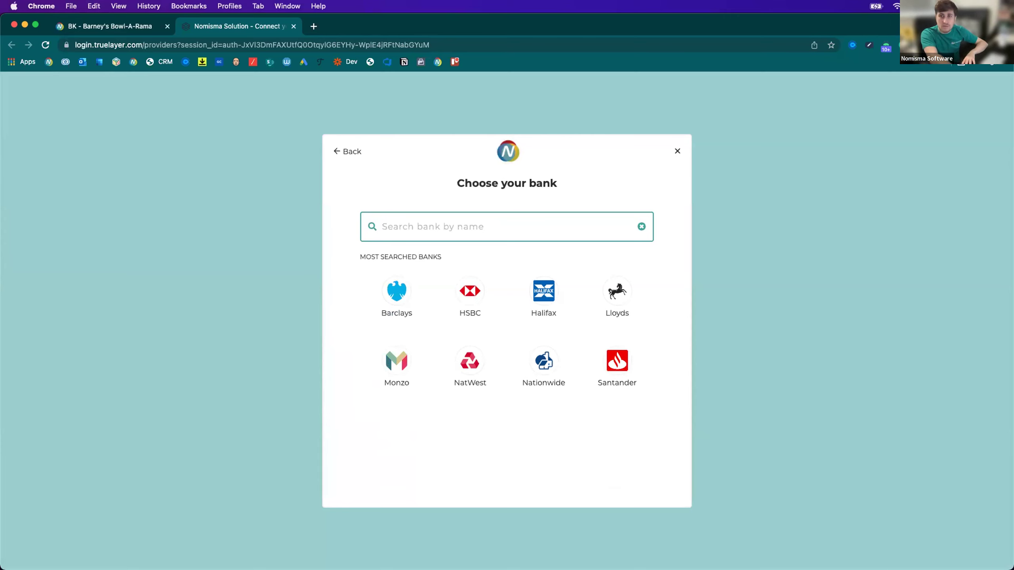
{"action": "left_click", "coordinate": [293, 26]}
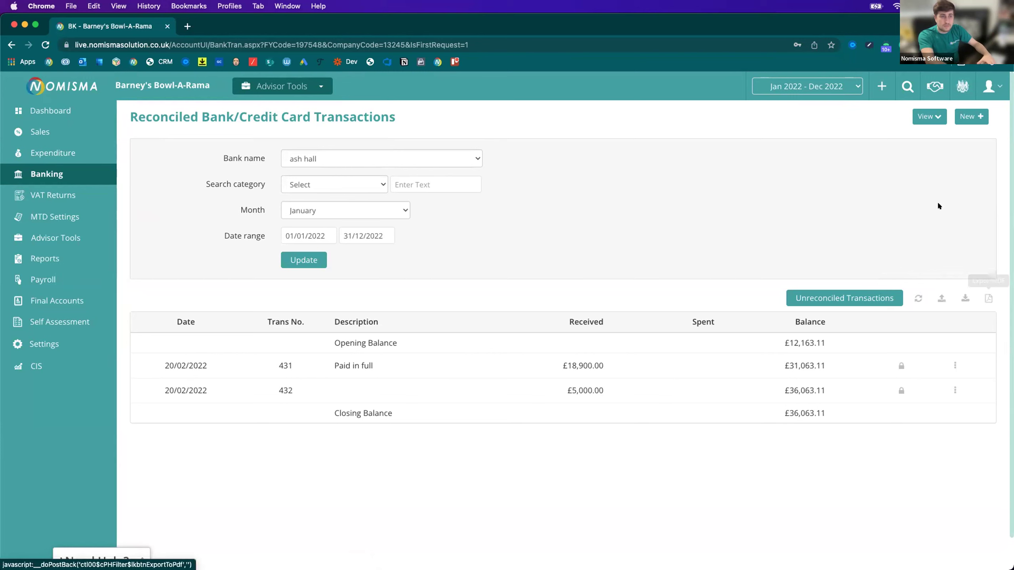
Open a blank bank transaction entry form, review its fields, and return to the reconciled transactions without saving
{"action": "left_click", "coordinate": [959, 115]}
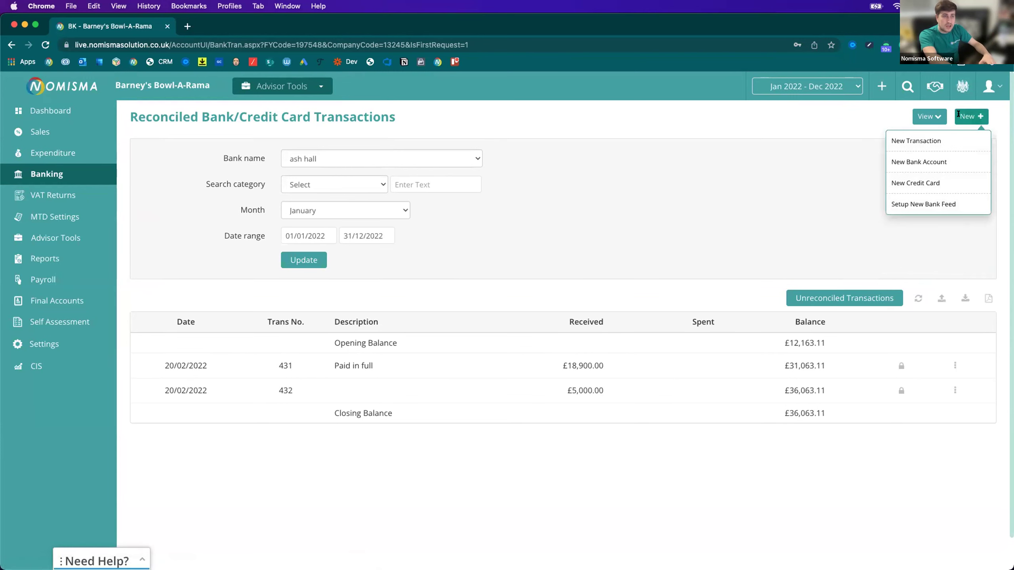
{"action": "left_click", "coordinate": [962, 136]}
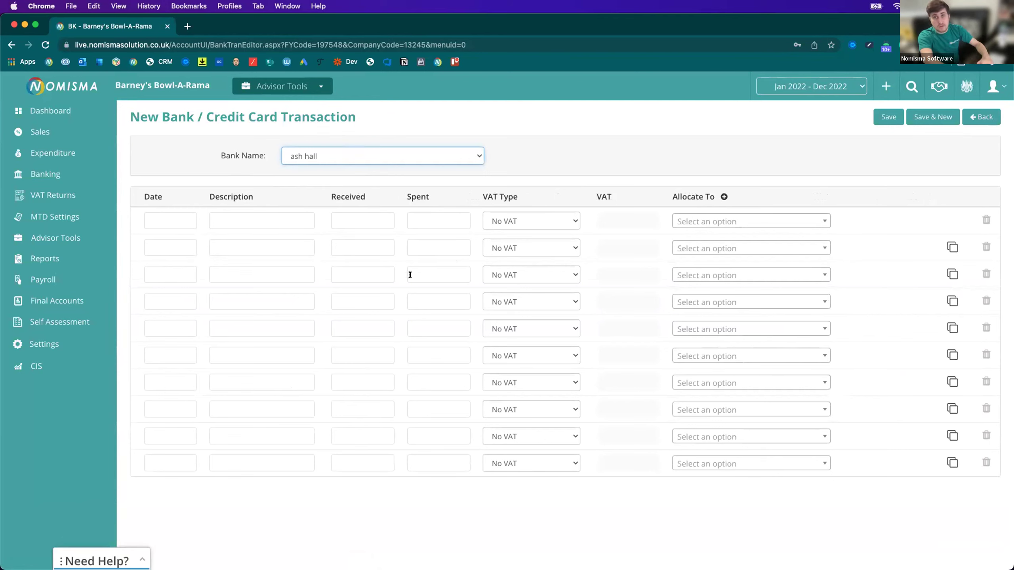
{"action": "left_click", "coordinate": [11, 45]}
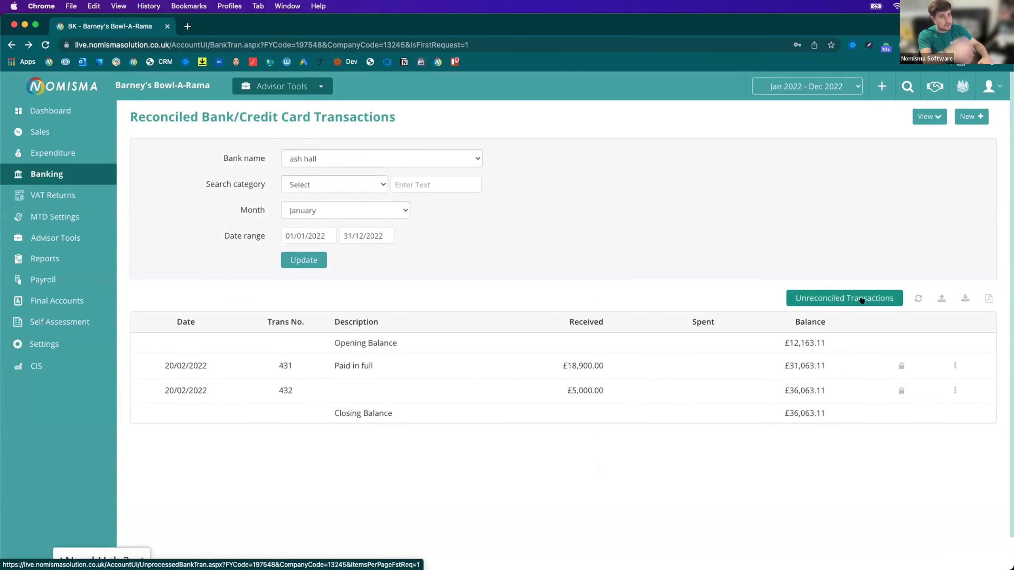
Open the unreconciled bank transactions and update the list with the date range starting from 01/01/2020
{"action": "left_click", "coordinate": [862, 300]}
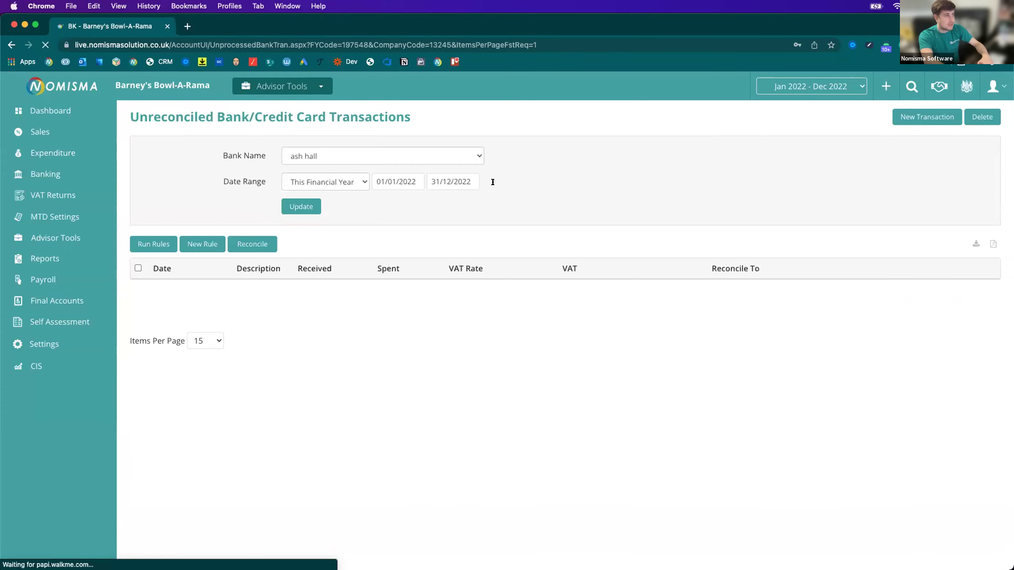
{"action": "left_click", "coordinate": [411, 180]}
{"action": "key", "text": "BackSpace"}
{"action": "type", "text": "0"}
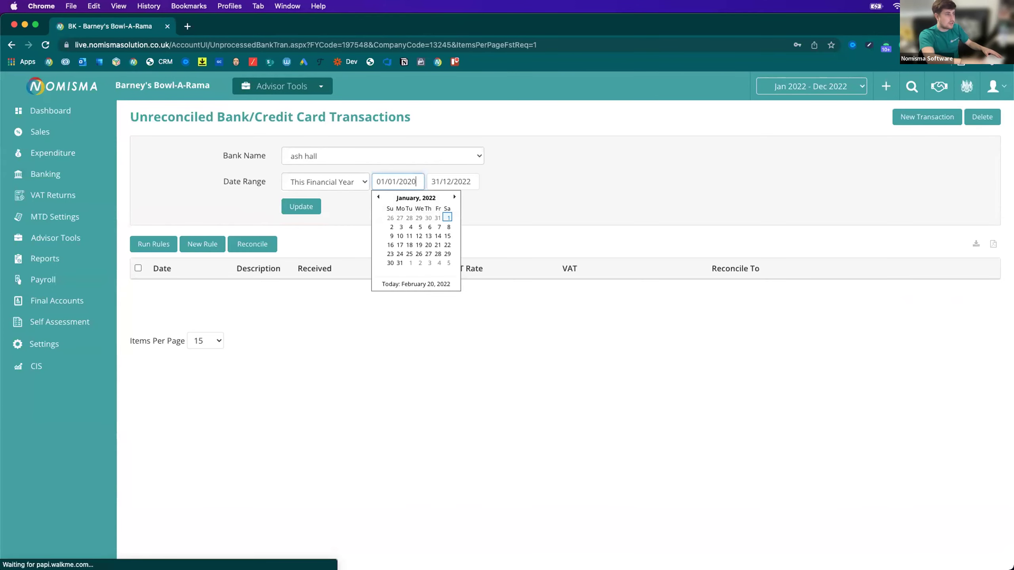
{"action": "left_click", "coordinate": [301, 206]}
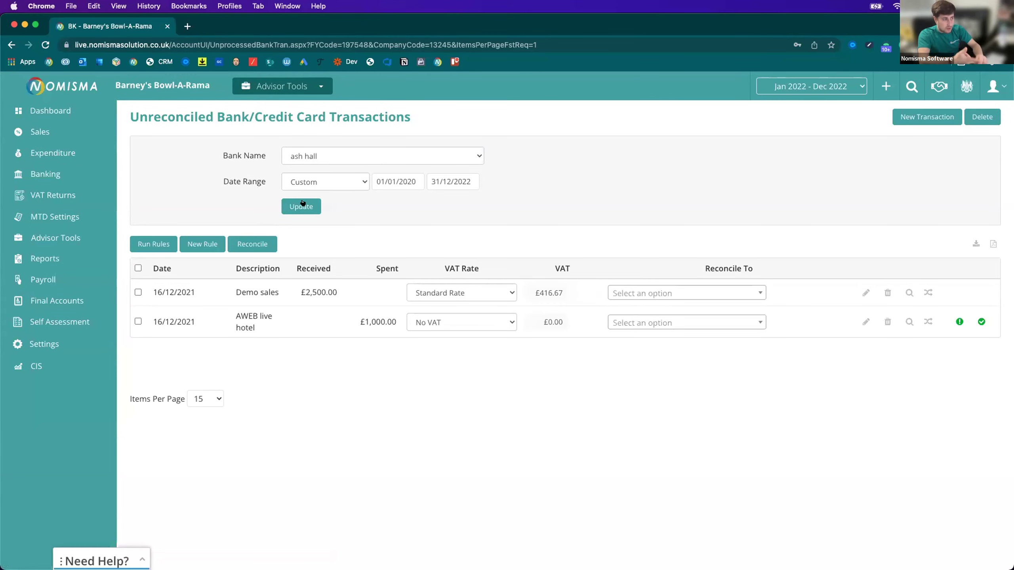
Allocate the AWEB live hotel payment to 7010 - UK and Overseas Travel Costs, and reload the page without reconciling it
{"action": "triple_click", "coordinate": [258, 327]}
{"action": "left_click", "coordinate": [307, 345]}
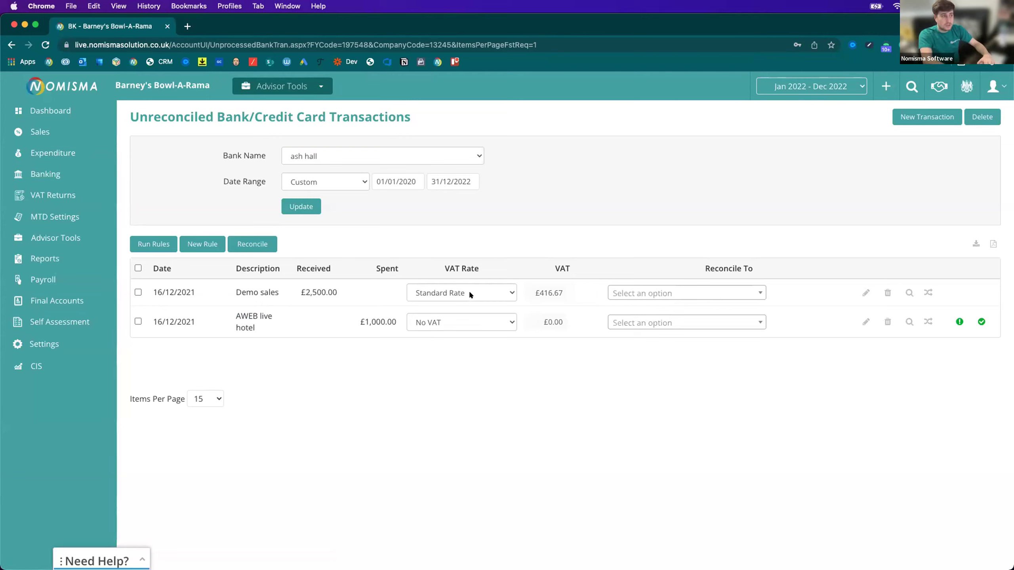
{"action": "left_click", "coordinate": [457, 316]}
{"action": "left_click", "coordinate": [457, 322]}
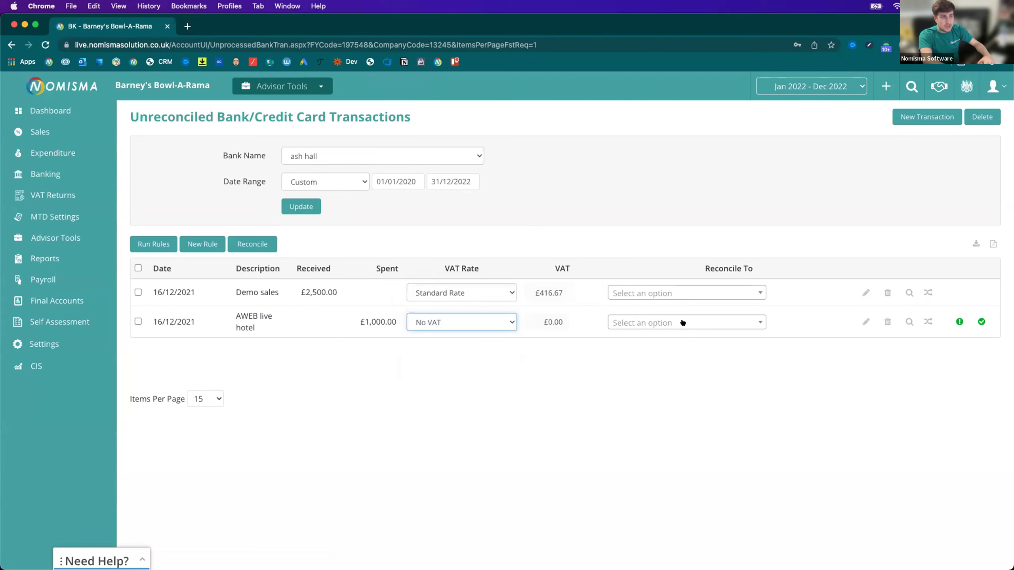
{"action": "left_click", "coordinate": [681, 322]}
{"action": "type", "text": "trvel"}
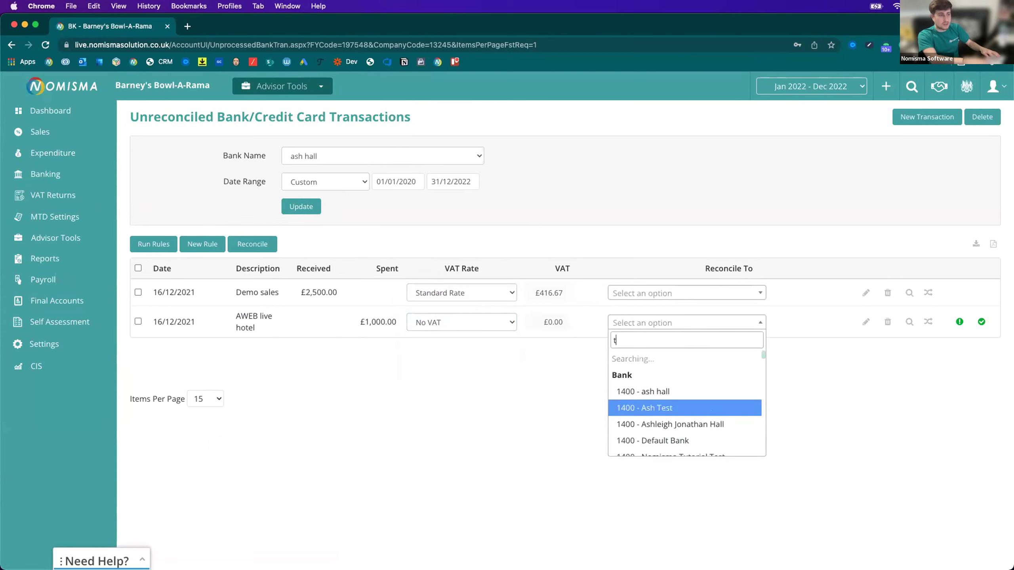
{"action": "key", "text": "BackSpace"}
{"action": "key", "text": "BackSpace"}
{"action": "key", "text": "BackSpace"}
{"action": "type", "text": "avel"}
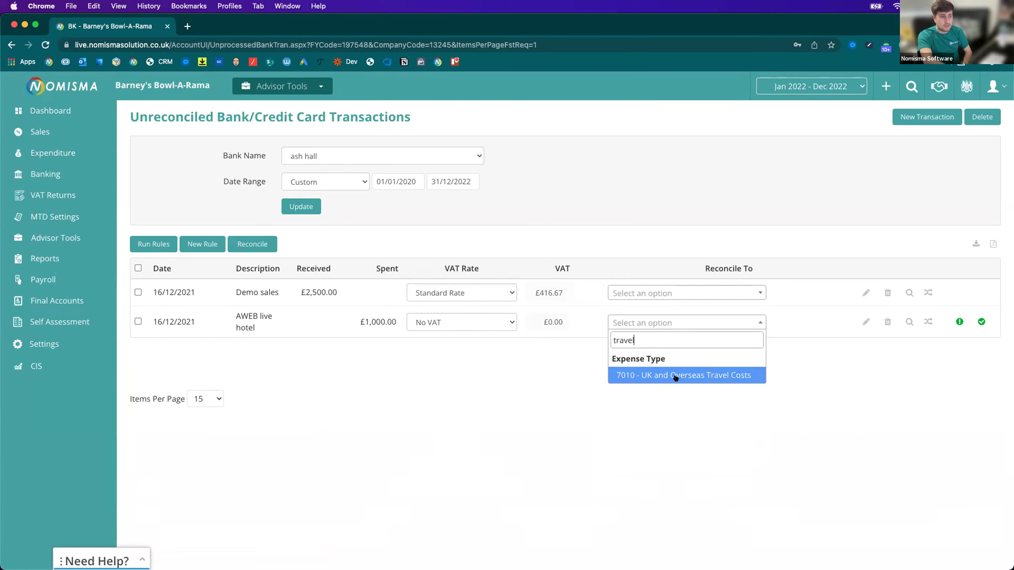
{"action": "left_click", "coordinate": [678, 378]}
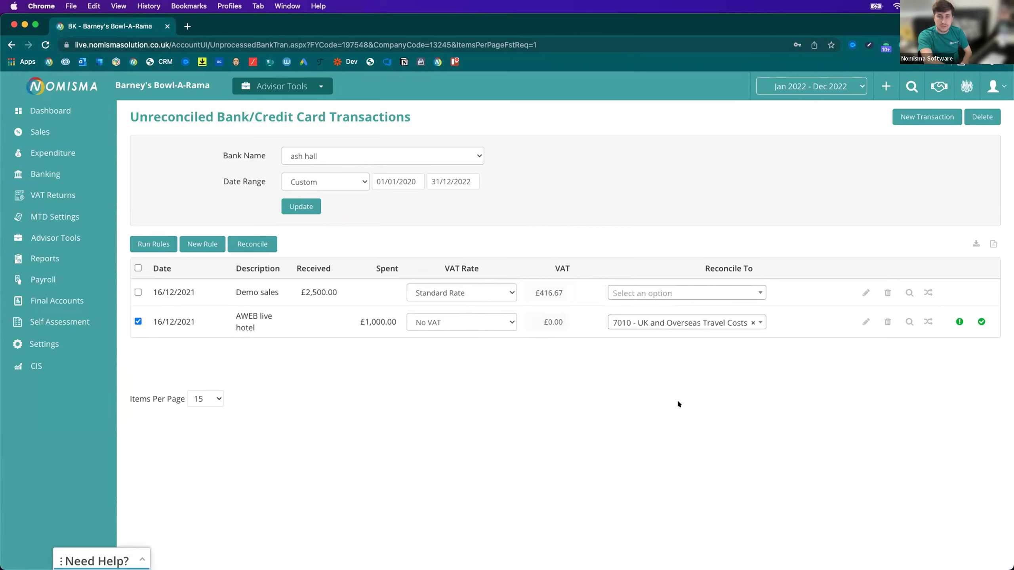
{"action": "key", "text": "super+r"}
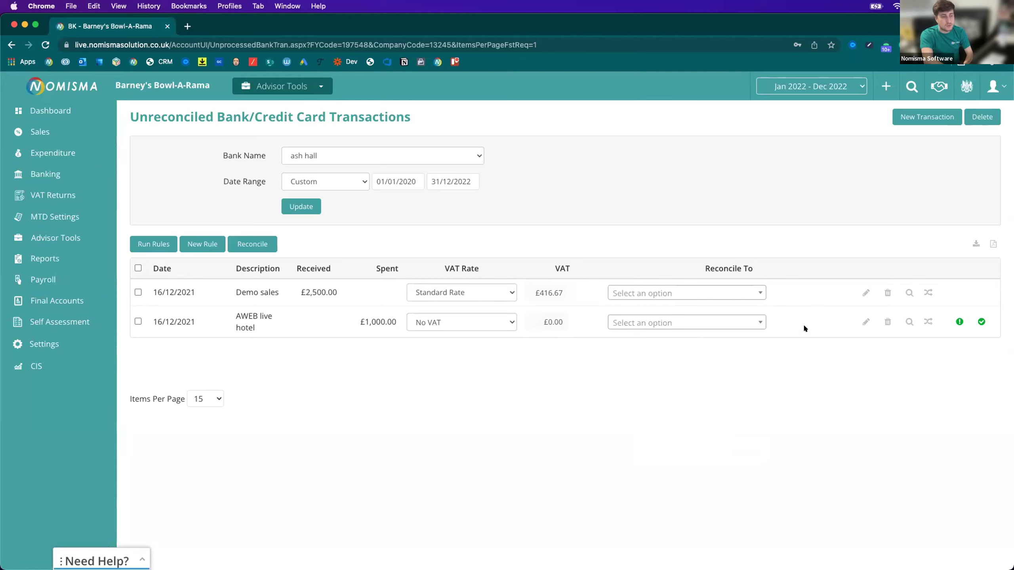
Check the suggested supplier bill match for the AWEB live hotel payment
{"action": "mouse_move", "coordinate": [955, 322]}
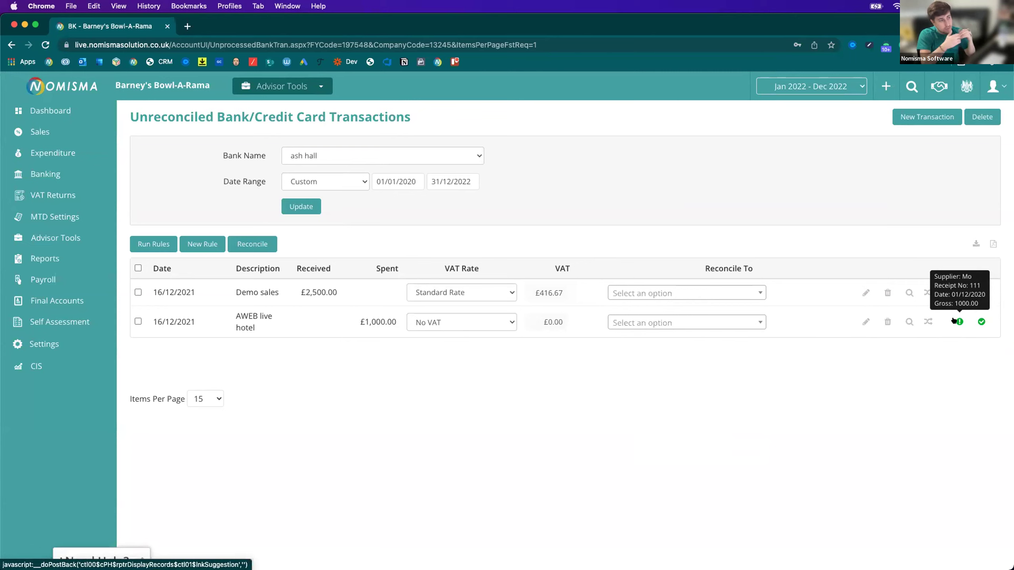
{"action": "left_click", "coordinate": [981, 321]}
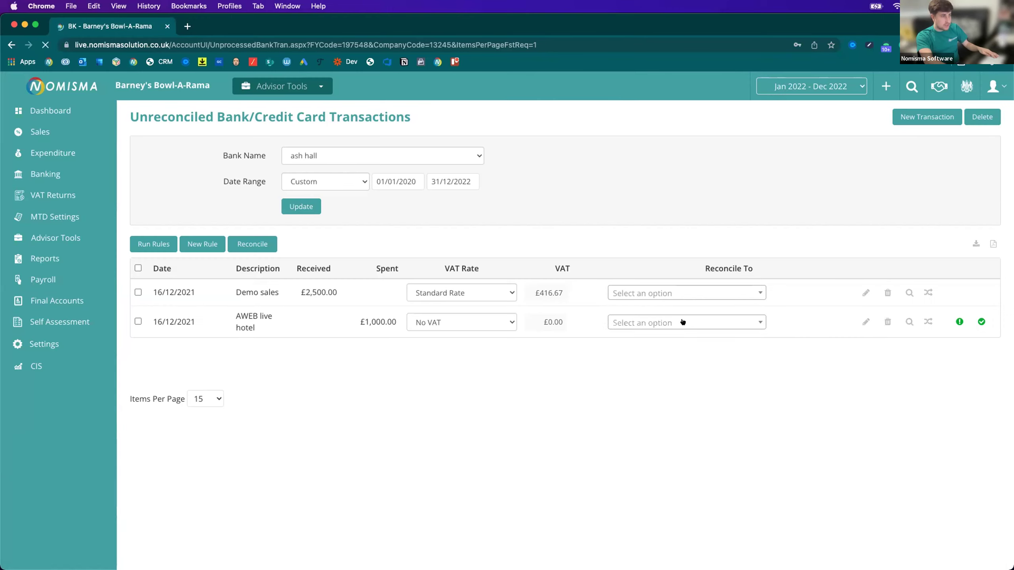
Allocate the Demo sales receipt to the customer account 1070 - Homer
{"action": "left_click", "coordinate": [683, 322]}
{"action": "type", "text": "homer"}
{"action": "left_click", "coordinate": [656, 345]}
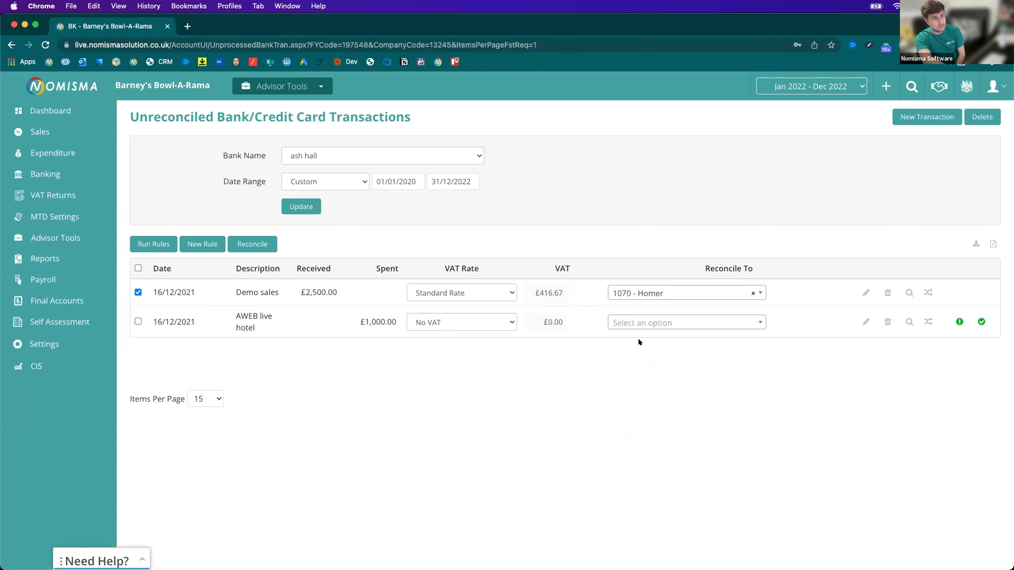
Open Find & Match for the Demo sales transaction and select the three invoices dated 18/02/2022
{"action": "triple_click", "coordinate": [332, 286]}
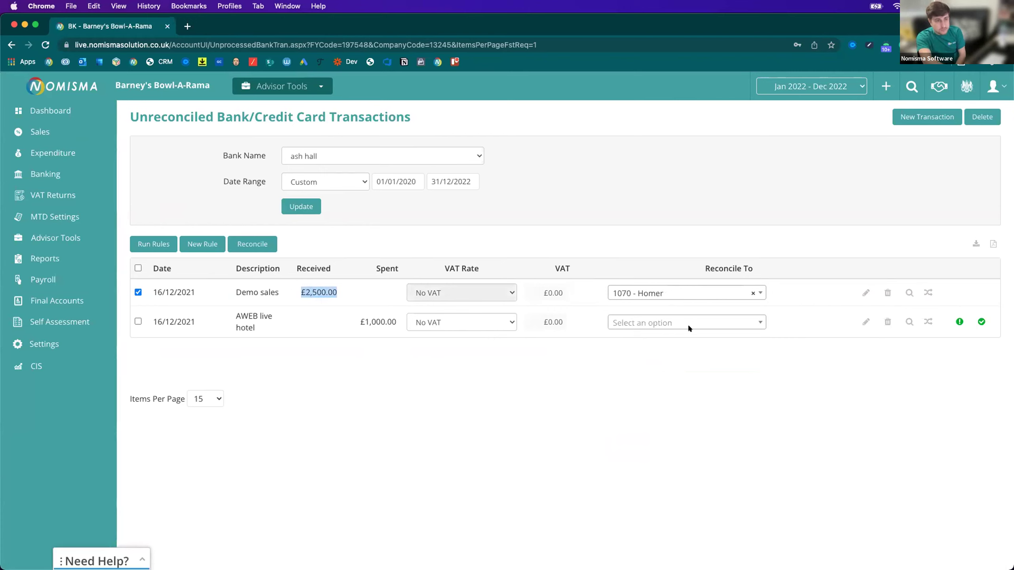
{"action": "left_click", "coordinate": [778, 299]}
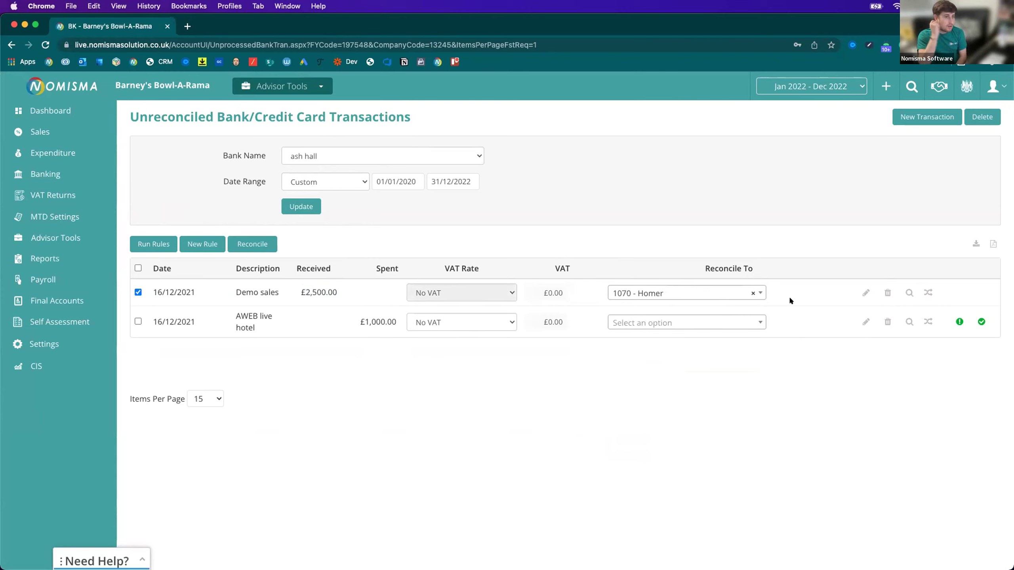
{"action": "left_click", "coordinate": [906, 291]}
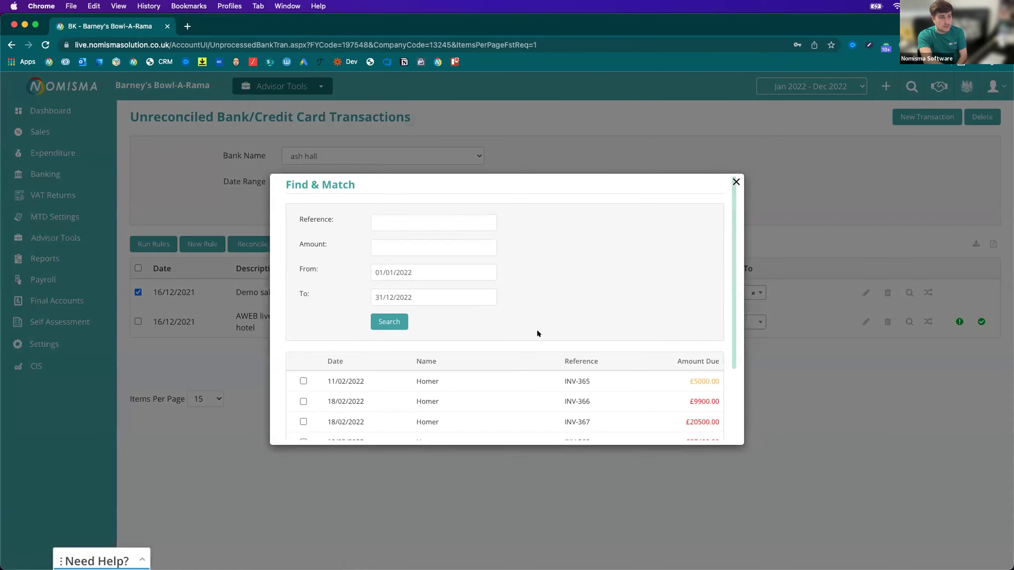
{"action": "scroll", "coordinate": [439, 320], "scroll_direction": "down", "scroll_amount": 1}
{"action": "left_click", "coordinate": [304, 340]}
{"action": "left_click", "coordinate": [303, 360]}
{"action": "left_click", "coordinate": [304, 381]}
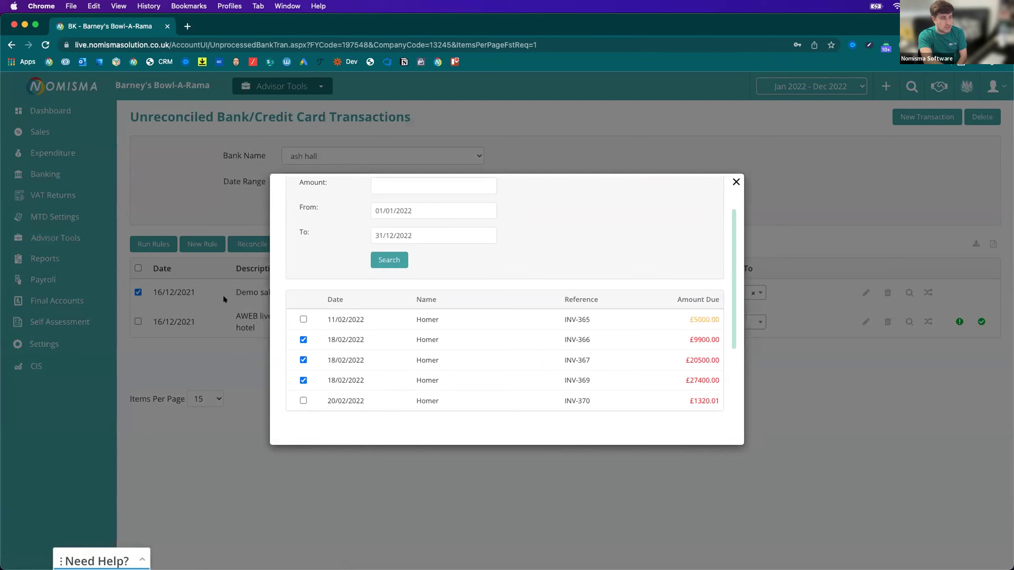
Review the selected invoices' summary, the difference from the bank transaction and the available reconcile types
{"action": "scroll", "coordinate": [535, 335], "scroll_direction": "down", "scroll_amount": 4}
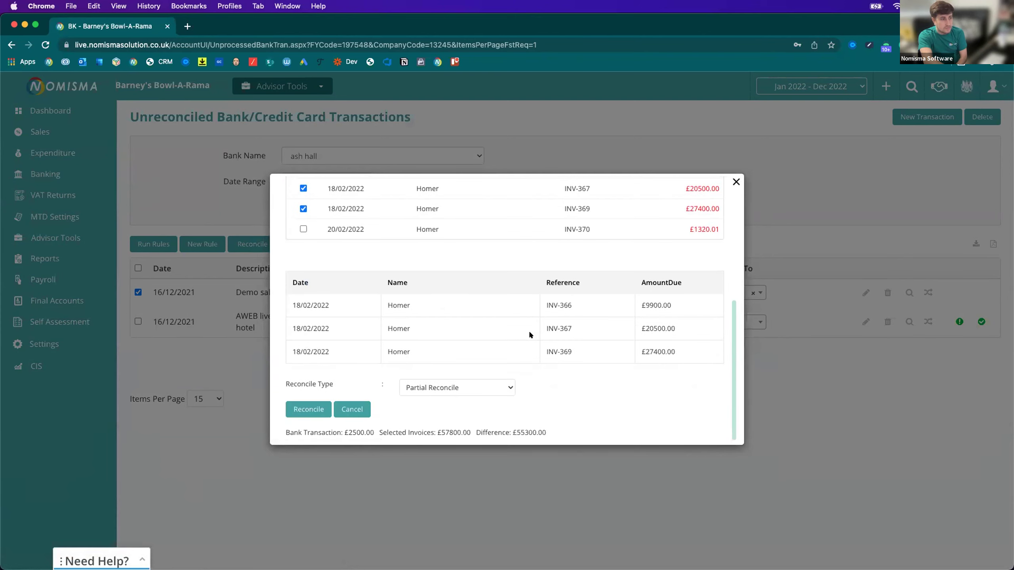
{"action": "left_click_drag", "start_coordinate": [306, 430], "coordinate": [544, 430]}
{"action": "left_click", "coordinate": [567, 376]}
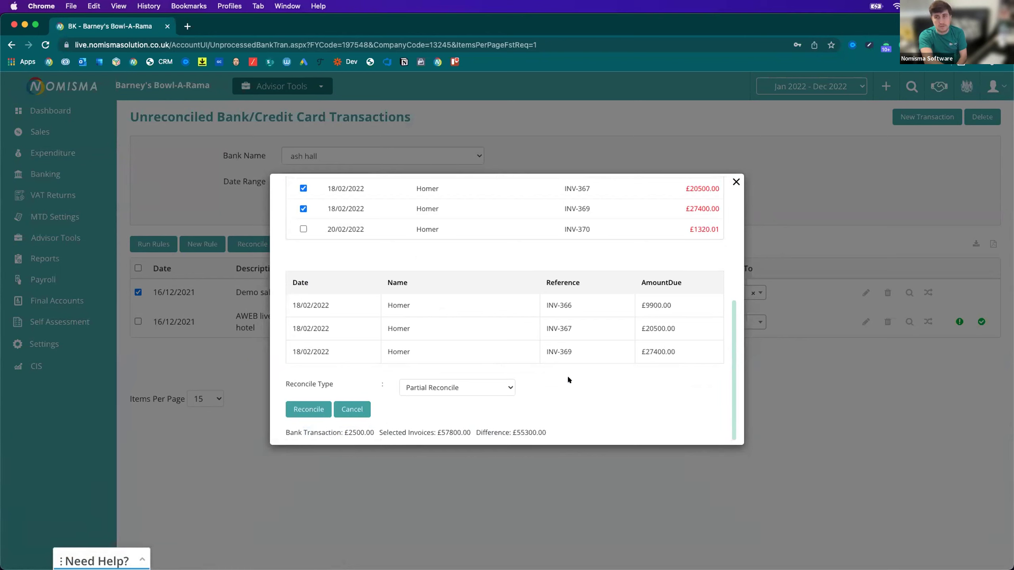
{"action": "left_click", "coordinate": [439, 384]}
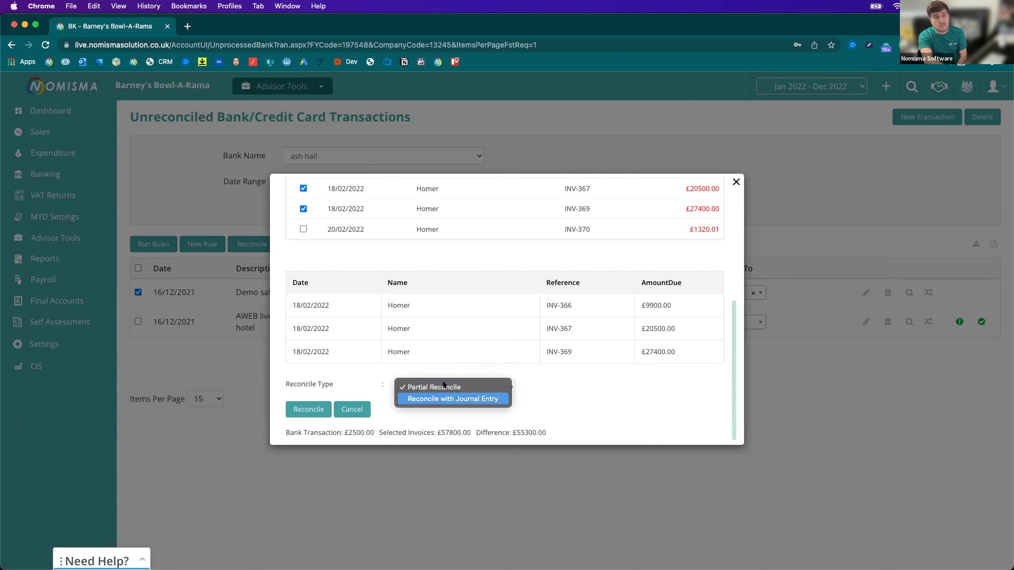
{"action": "left_click", "coordinate": [444, 386]}
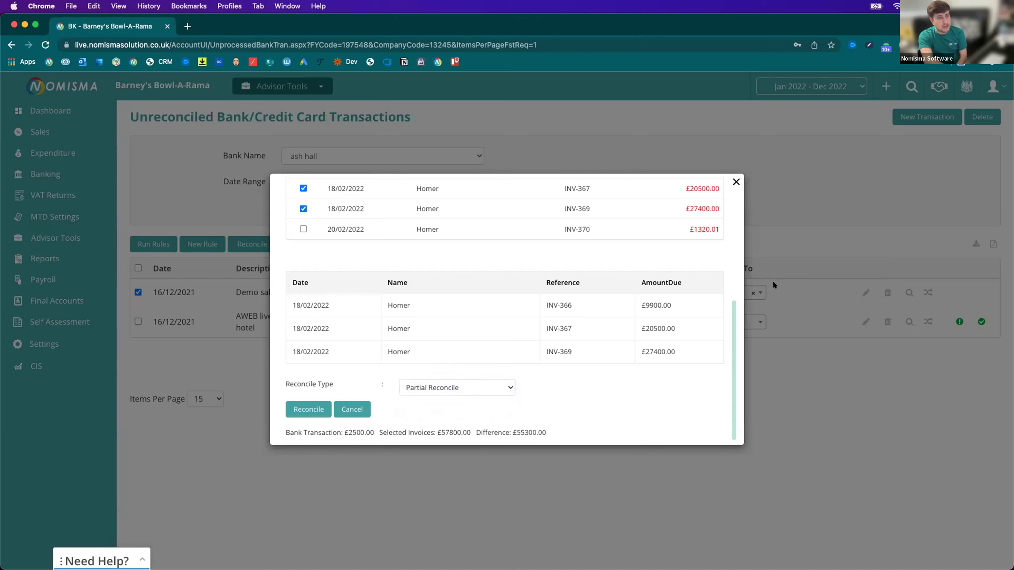
Set the reconcile type to Reconcile with Journal Entry and the account to Discounts - 6015
{"action": "left_click_drag", "start_coordinate": [667, 305], "coordinate": [646, 302]}
{"action": "left_click", "coordinate": [443, 387]}
{"action": "left_click", "coordinate": [450, 400]}
{"action": "scroll", "coordinate": [571, 384], "scroll_direction": "down", "scroll_amount": 2}
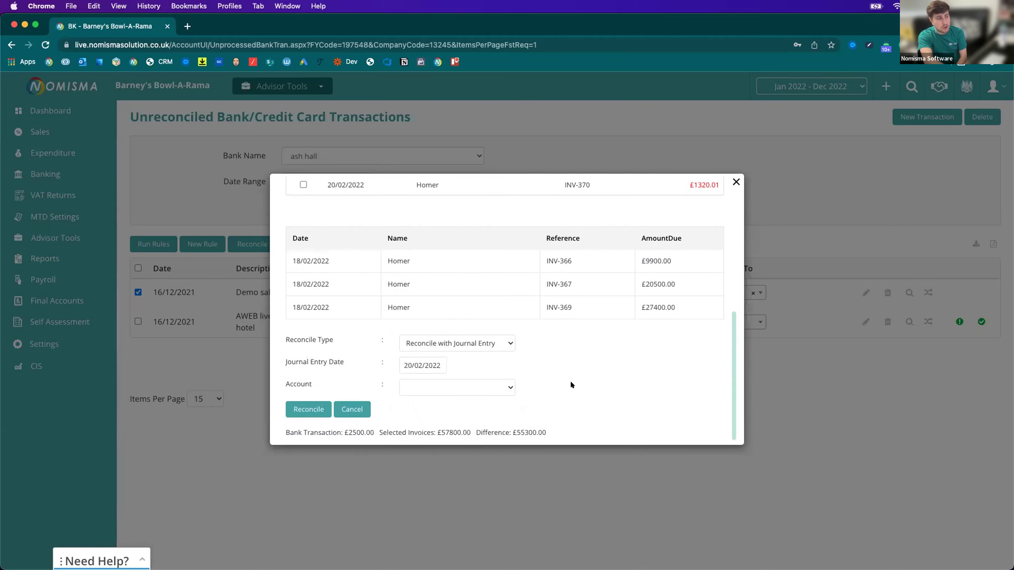
{"action": "left_click", "coordinate": [426, 389]}
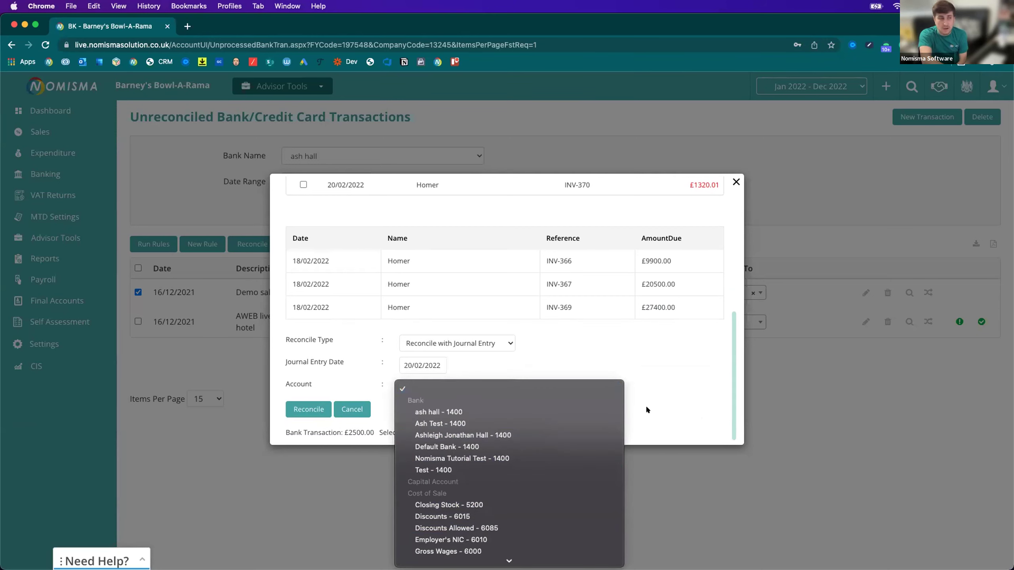
{"action": "left_click", "coordinate": [660, 393]}
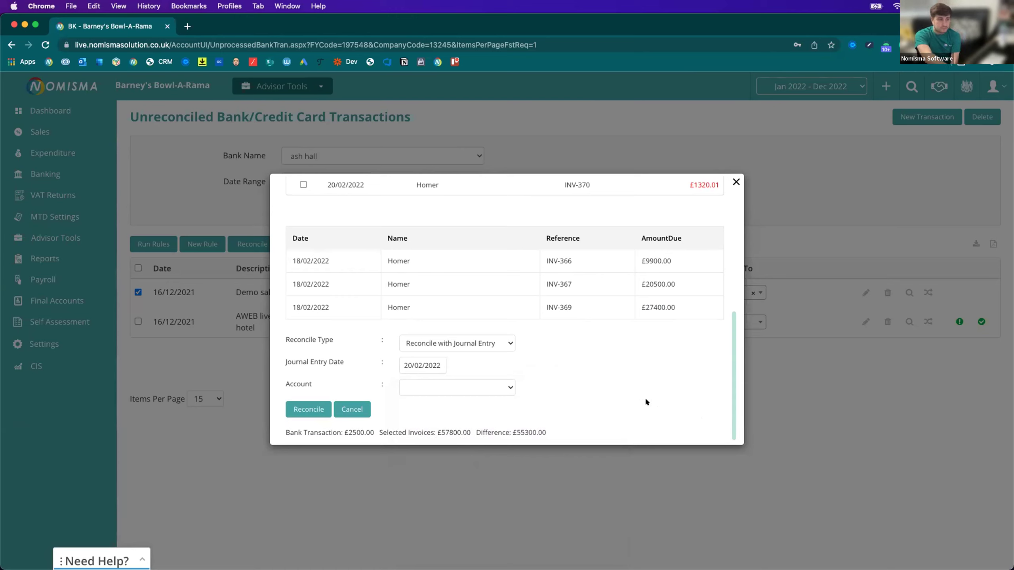
{"action": "left_click_drag", "start_coordinate": [543, 433], "coordinate": [477, 425]}
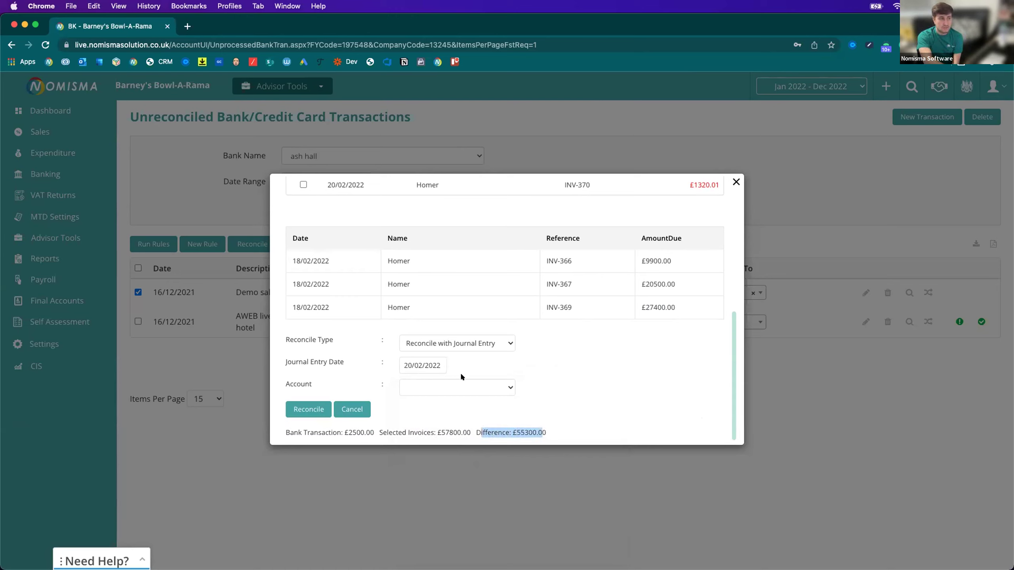
{"action": "left_click", "coordinate": [459, 387]}
{"action": "key", "text": "Return"}
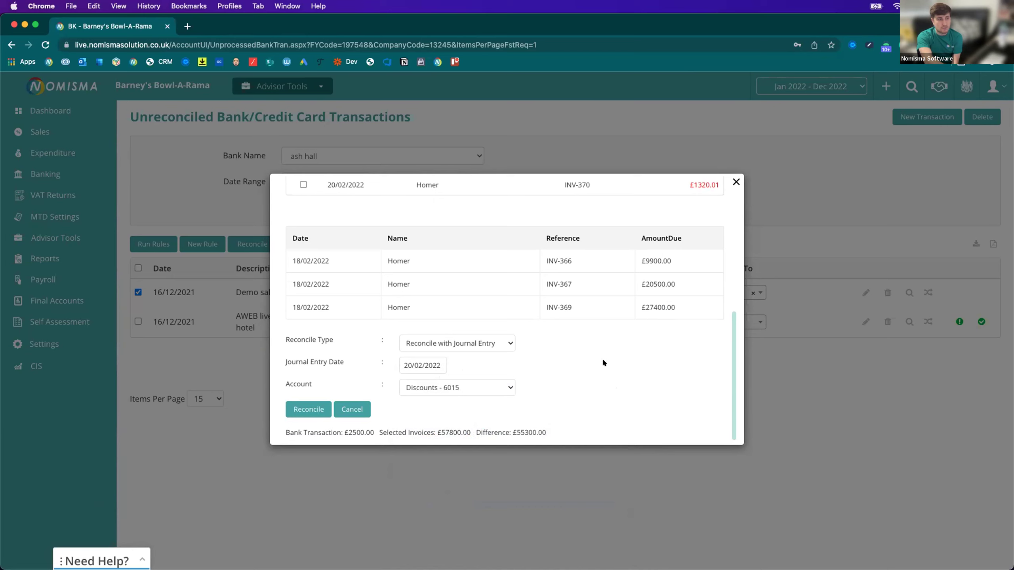
Compare the bank transaction, the invoice amounts due and the difference, and close Find & Match without reconciling
{"action": "left_click_drag", "start_coordinate": [371, 432], "coordinate": [284, 426]}
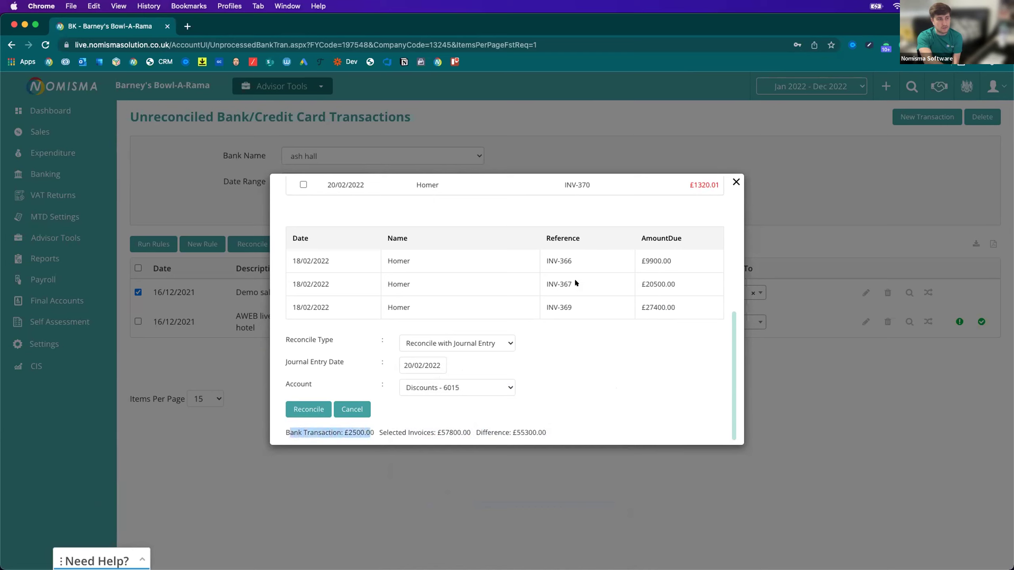
{"action": "left_click_drag", "start_coordinate": [672, 260], "coordinate": [636, 258]}
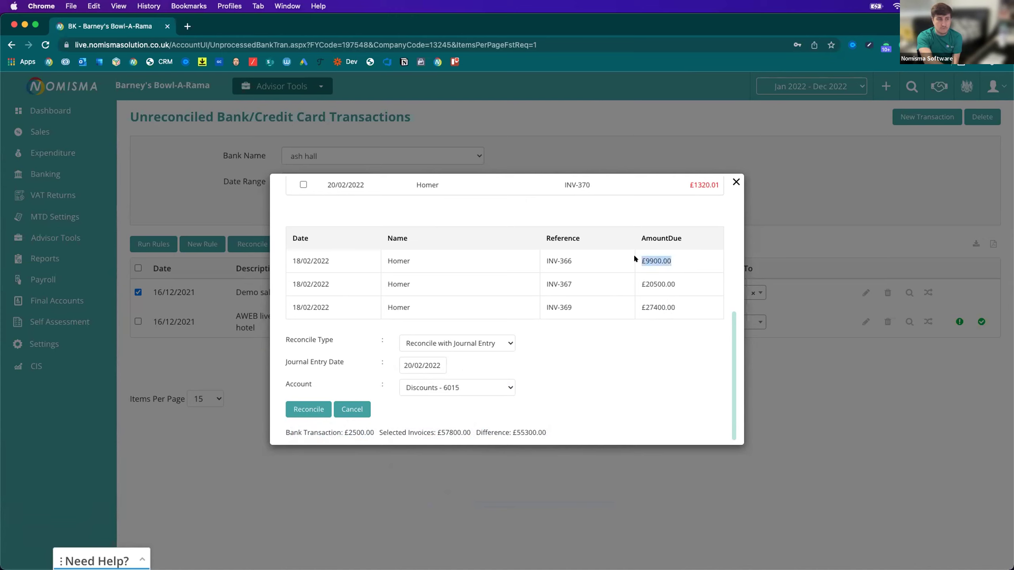
{"action": "left_click_drag", "start_coordinate": [536, 429], "coordinate": [485, 429]}
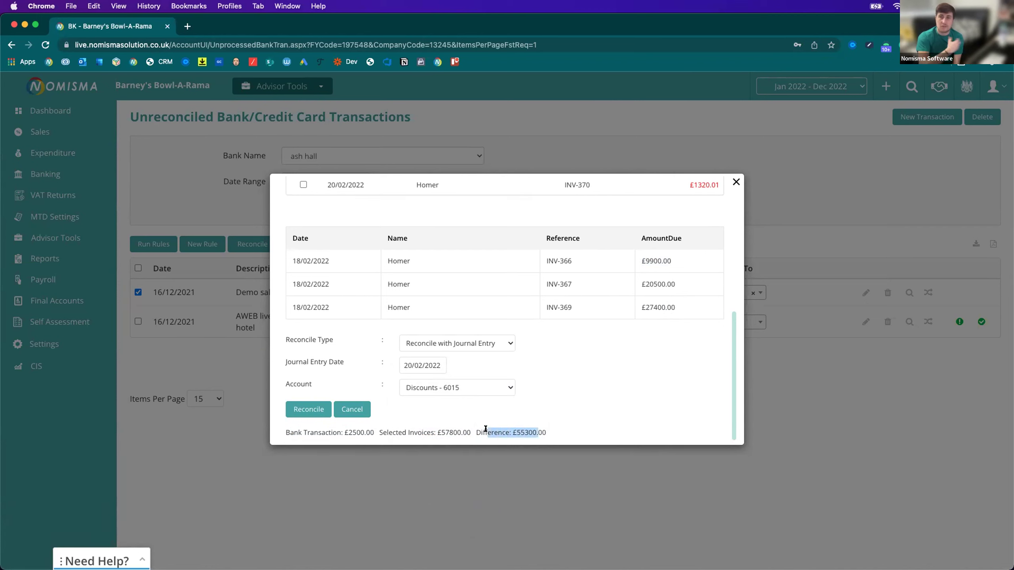
{"action": "left_click_drag", "start_coordinate": [677, 310], "coordinate": [639, 258]}
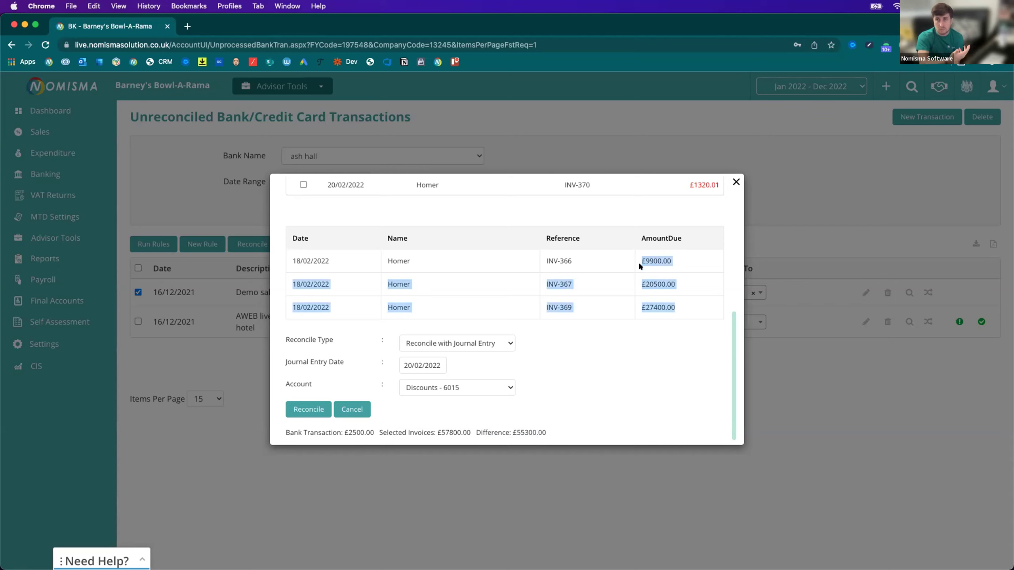
{"action": "left_click", "coordinate": [638, 314]}
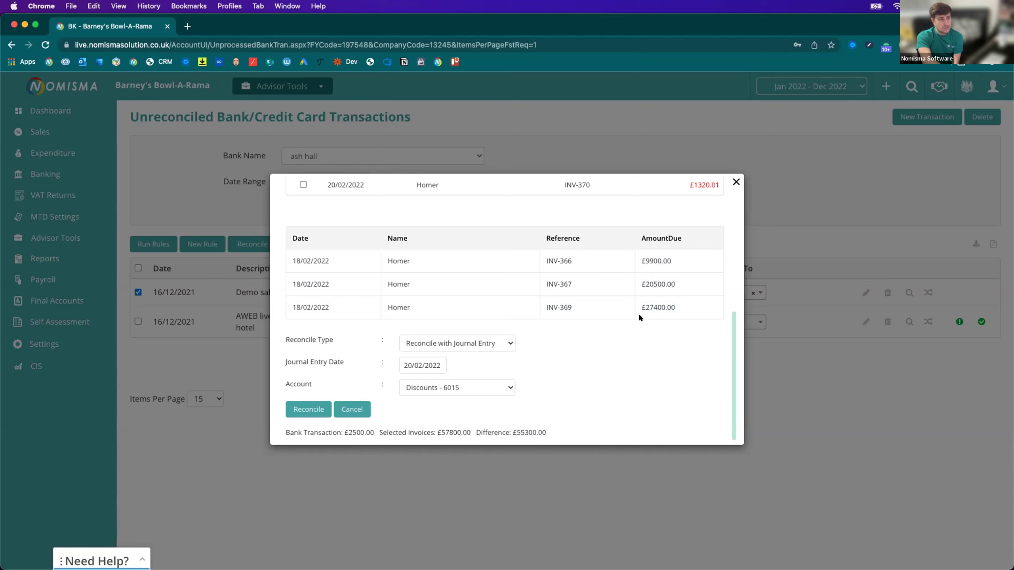
{"action": "left_click", "coordinate": [735, 181]}
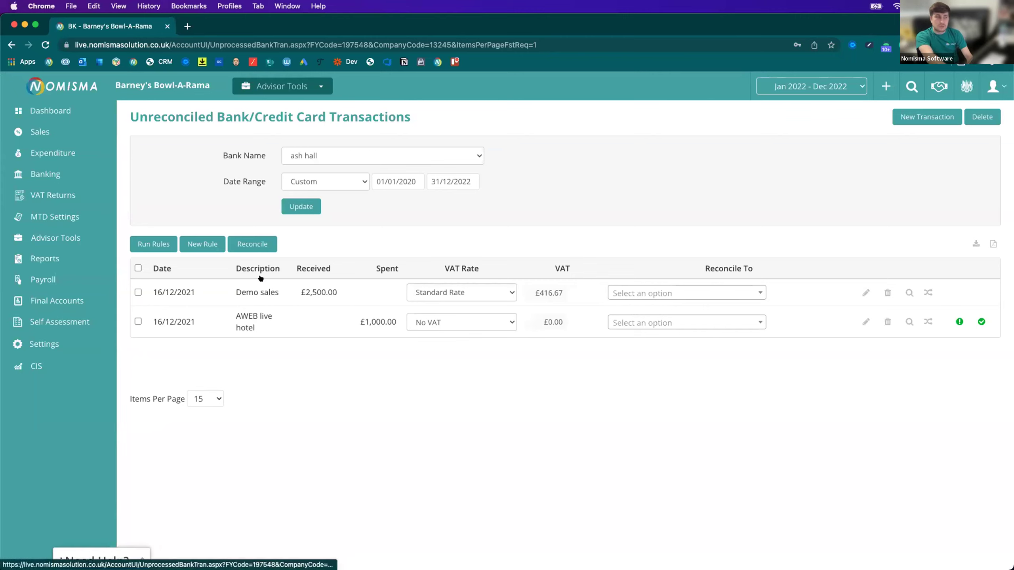
Start a new bank rule using the copied transaction description AWEB live hotel as its description text
{"action": "left_click_drag", "start_coordinate": [255, 325], "coordinate": [233, 317]}
{"action": "right_click", "coordinate": [241, 318]}
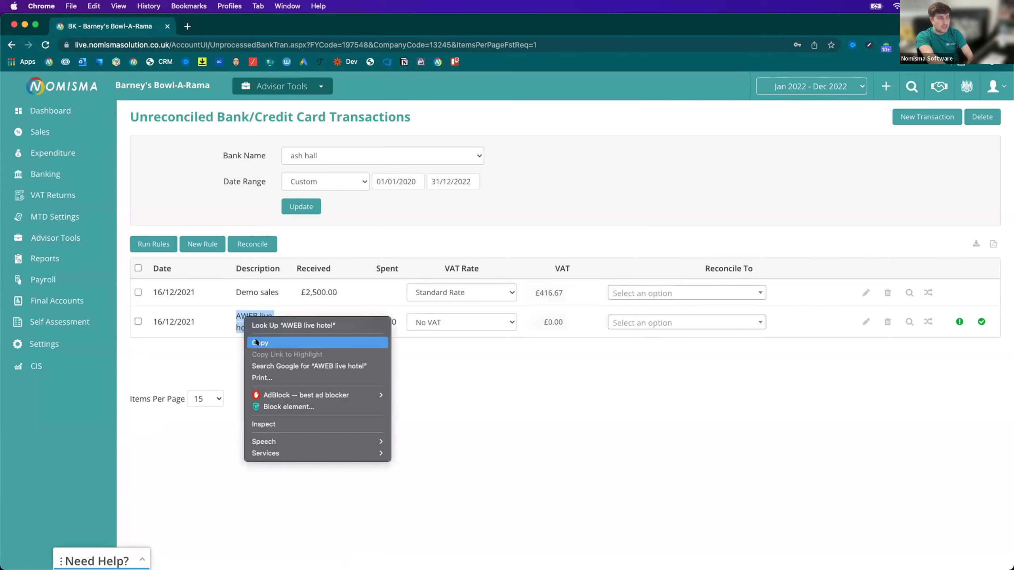
{"action": "left_click", "coordinate": [260, 341]}
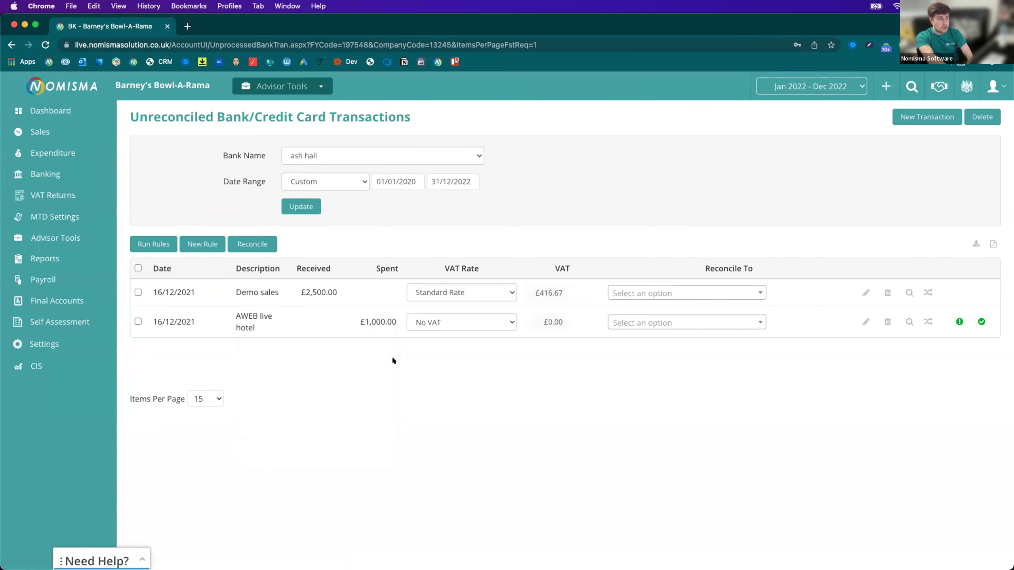
{"action": "left_click", "coordinate": [210, 243]}
{"action": "left_click", "coordinate": [440, 252]}
{"action": "key", "text": "super+v"}
{"action": "left_click", "coordinate": [381, 246]}
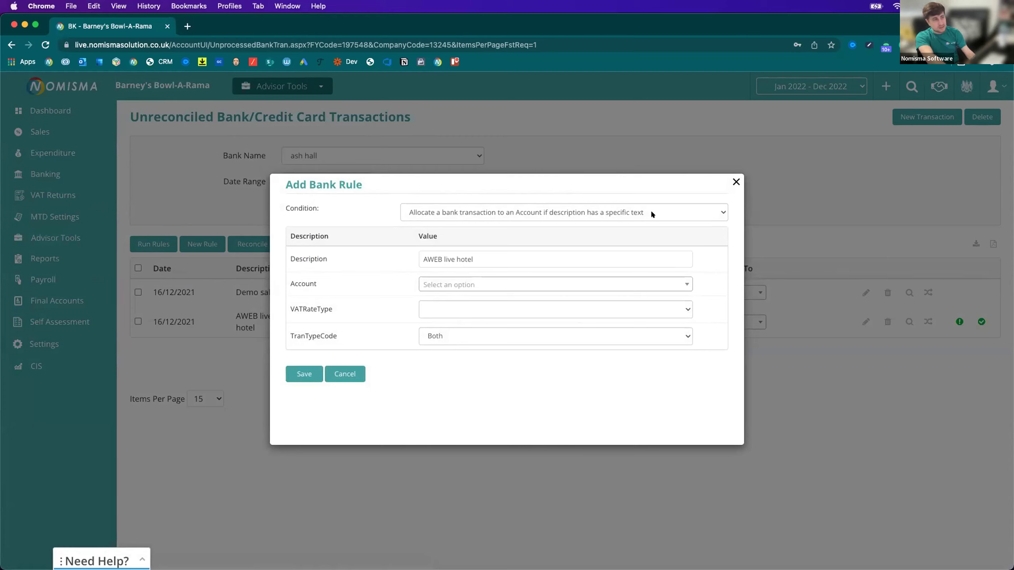
Examine the rule's account, VAT rate type and transaction type options, and close the rule without saving
{"action": "left_click", "coordinate": [472, 278]}
{"action": "scroll", "coordinate": [481, 362], "scroll_direction": "down", "scroll_amount": 3}
{"action": "scroll", "coordinate": [482, 364], "scroll_direction": "down", "scroll_amount": 3}
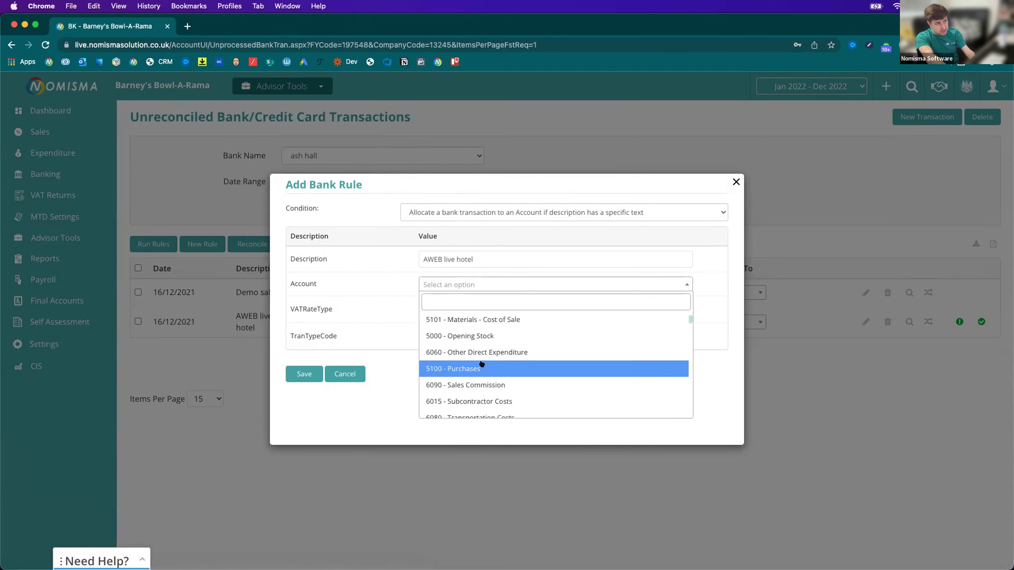
{"action": "left_click", "coordinate": [411, 313]}
{"action": "left_click", "coordinate": [423, 311]}
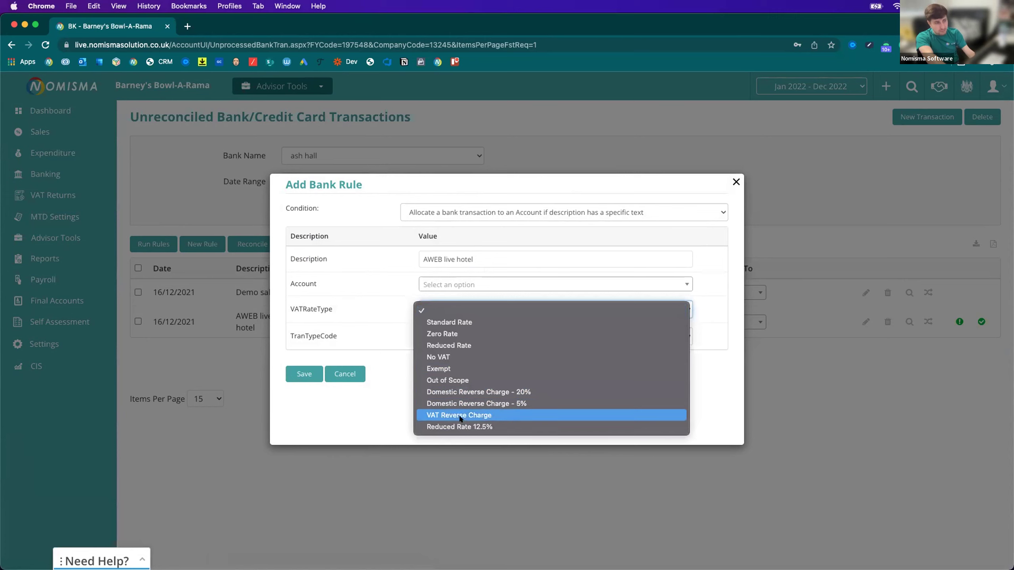
{"action": "left_click", "coordinate": [331, 338]}
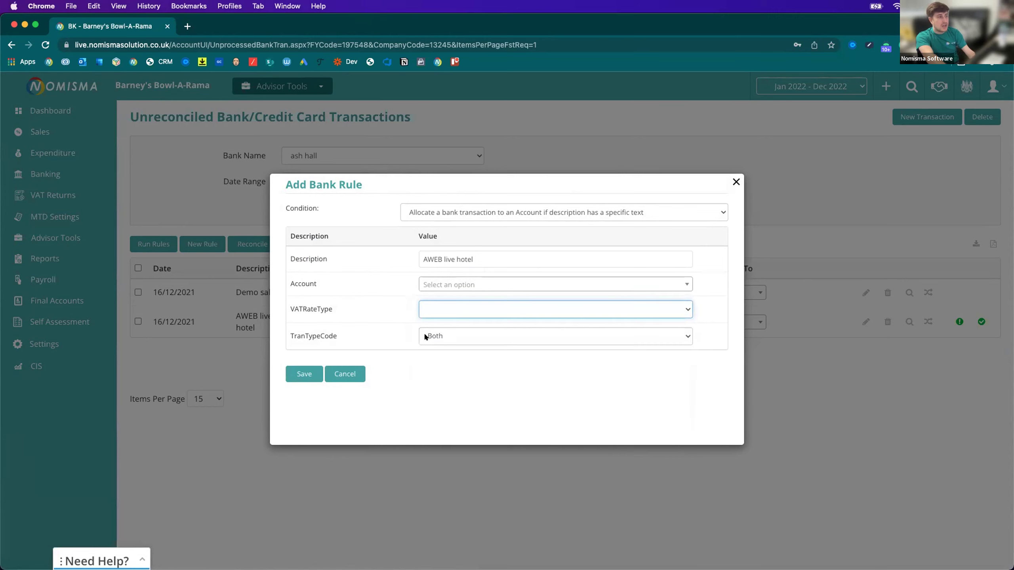
{"action": "left_click", "coordinate": [451, 335]}
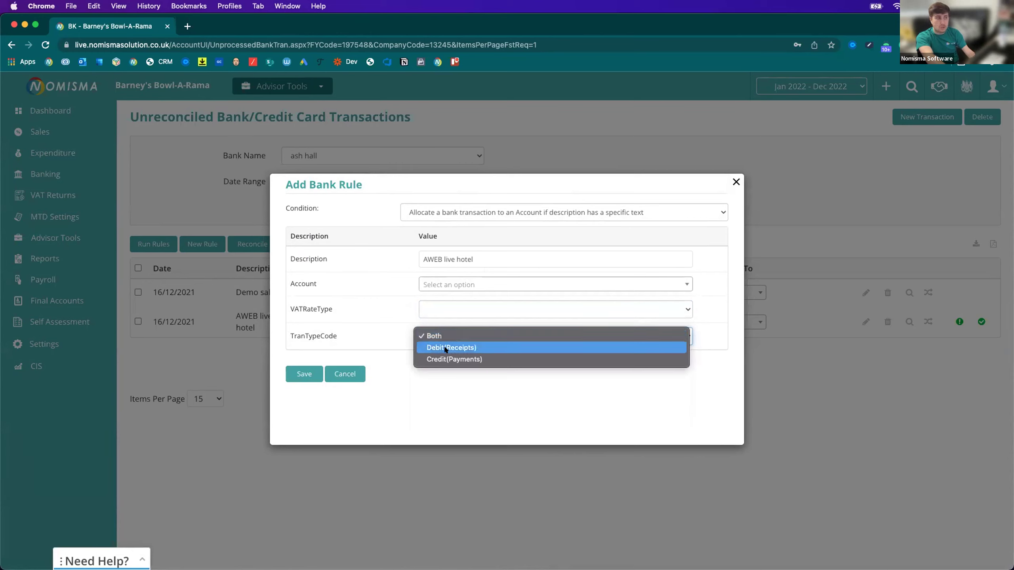
{"action": "left_click", "coordinate": [365, 338]}
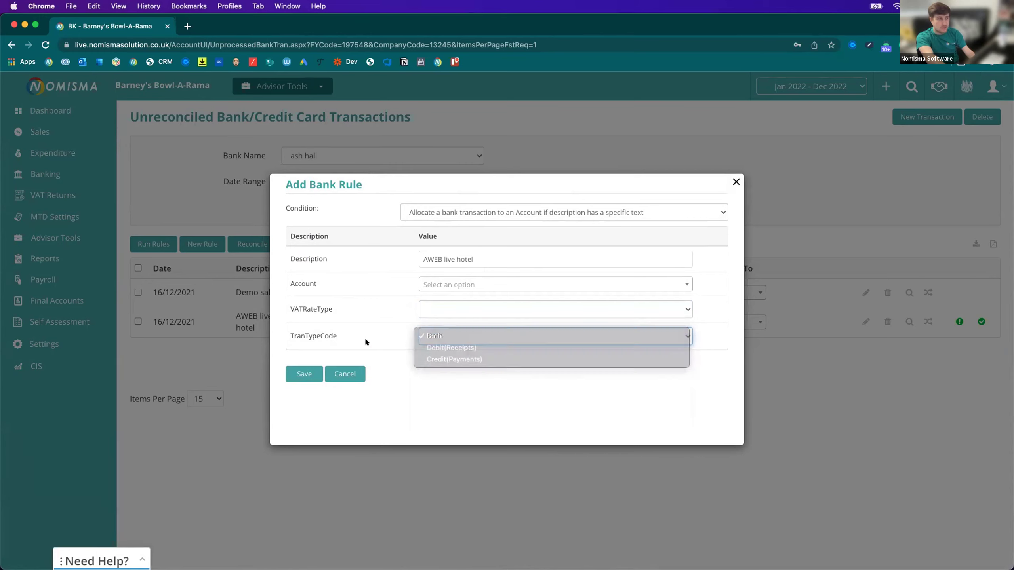
{"action": "left_click", "coordinate": [734, 179]}
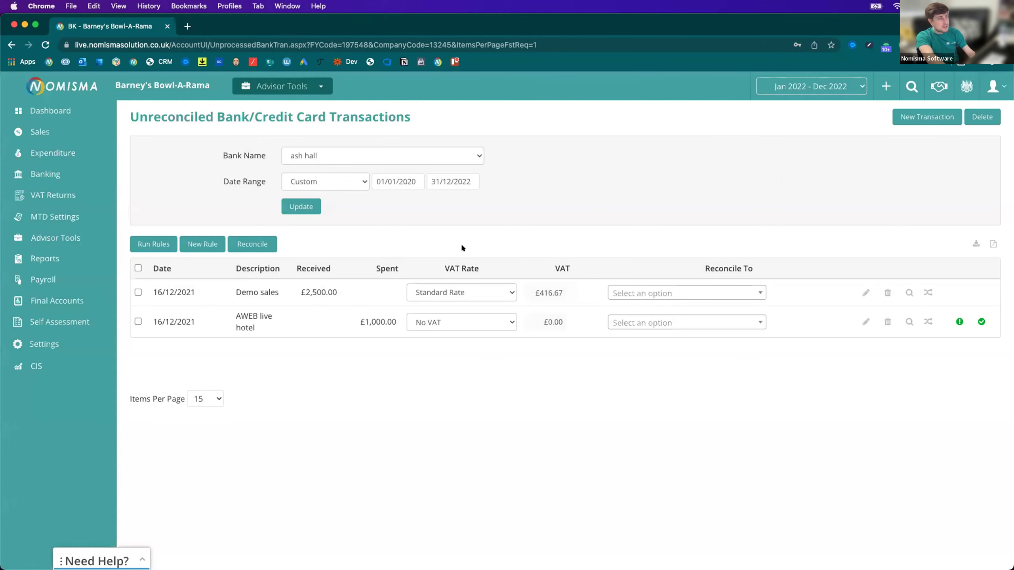
Run the existing bank rules on the unreconciled transactions
{"action": "left_click", "coordinate": [158, 242]}
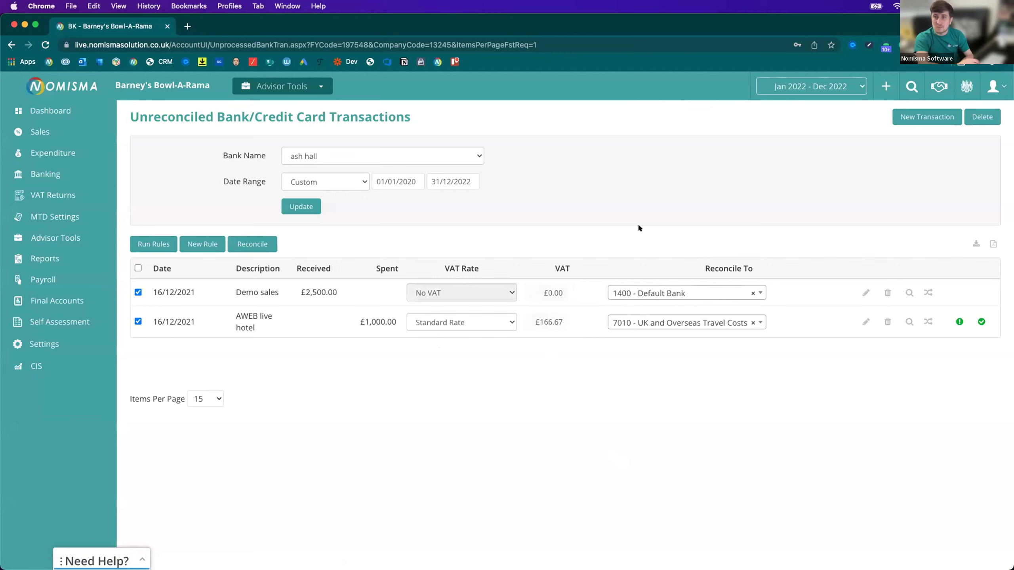
Open the reconciled bank transactions and show the available banking views
{"action": "left_click", "coordinate": [57, 174]}
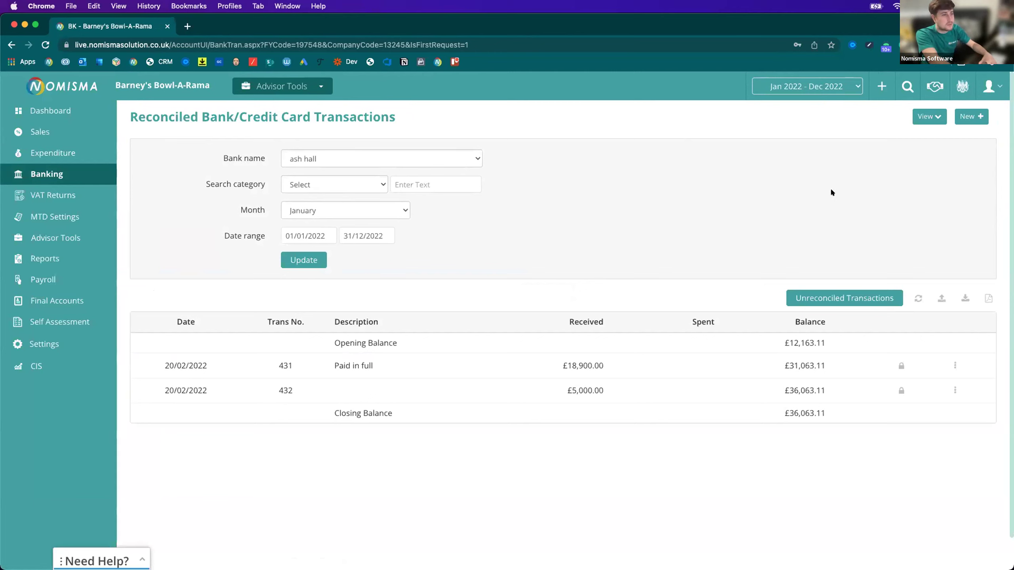
{"action": "left_click", "coordinate": [930, 116]}
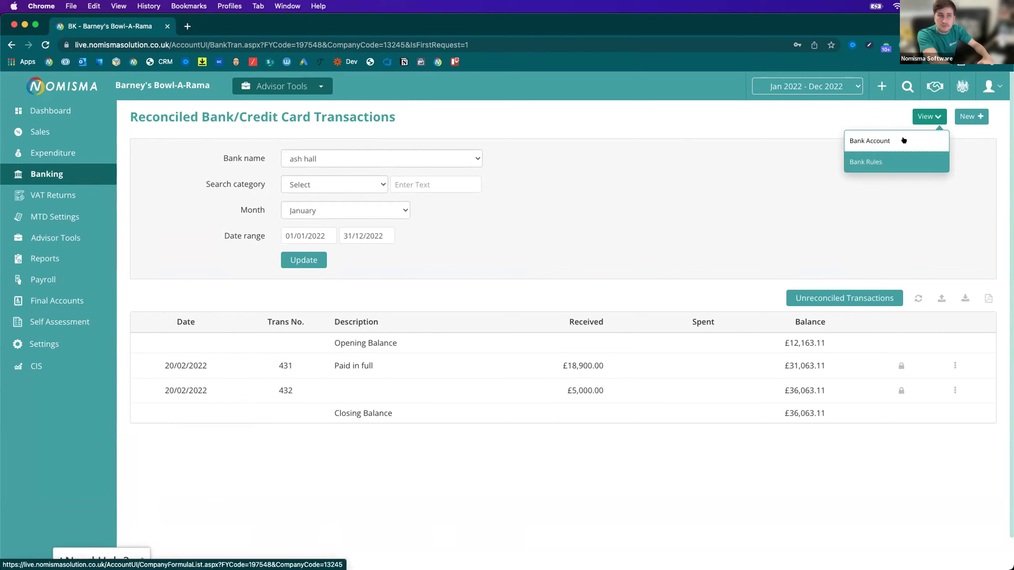
{"action": "mouse_move", "coordinate": [972, 117]}
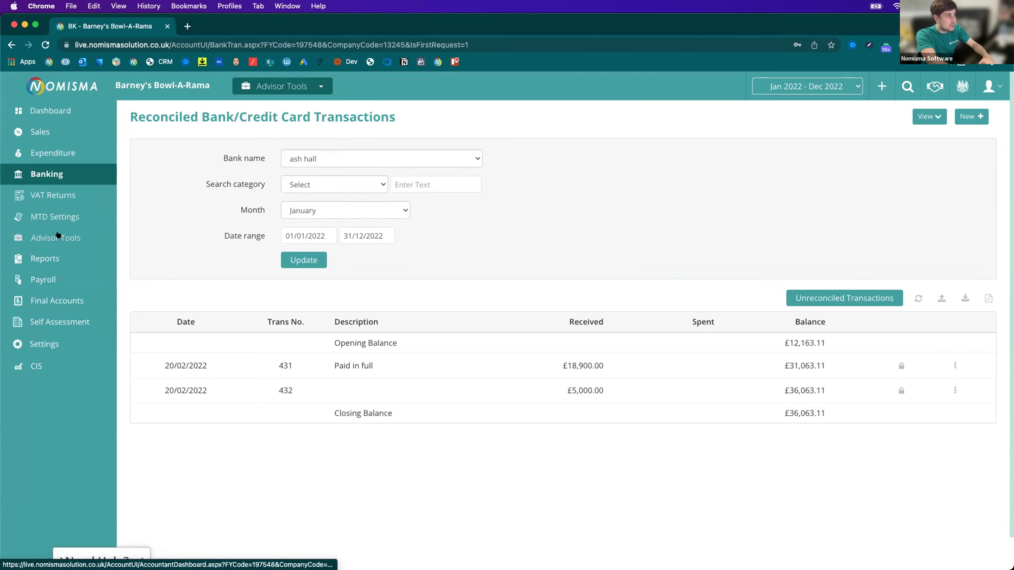
Open the Reports page and expand the list of additional financial reports
{"action": "left_click", "coordinate": [51, 259]}
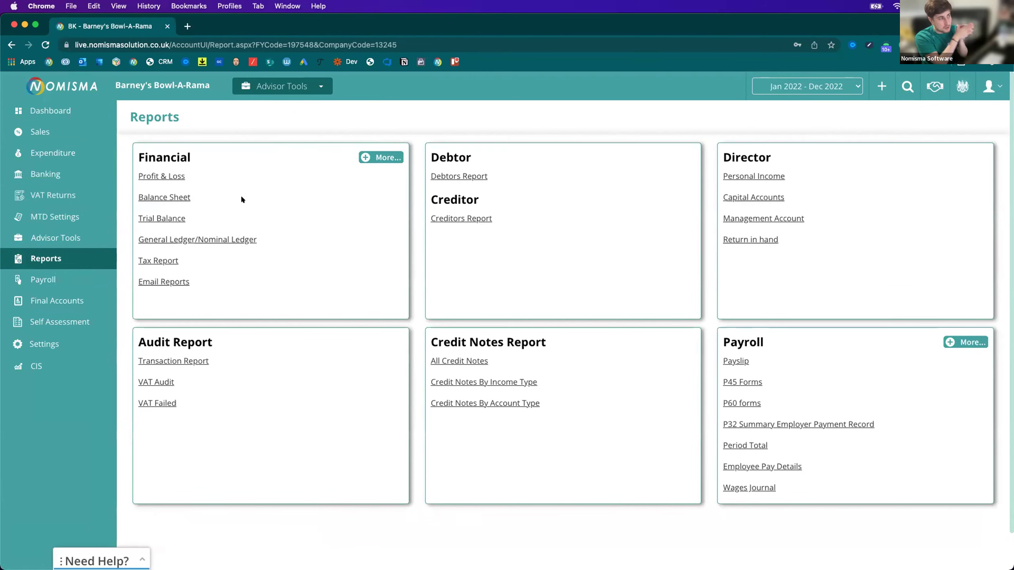
{"action": "left_click", "coordinate": [162, 197]}
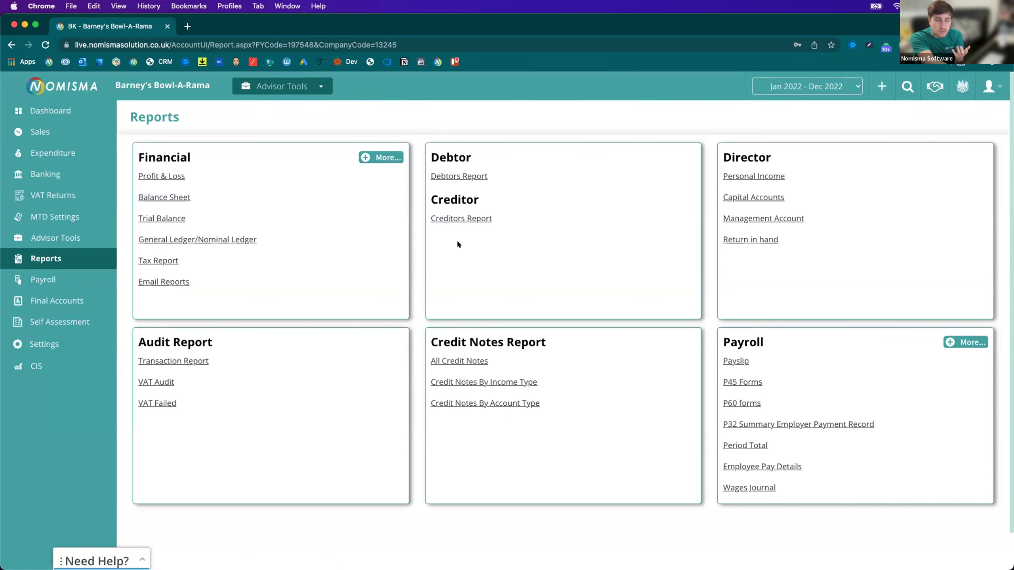
{"action": "scroll", "coordinate": [382, 157], "scroll_direction": "down", "scroll_amount": 1}
{"action": "left_click", "coordinate": [383, 152]}
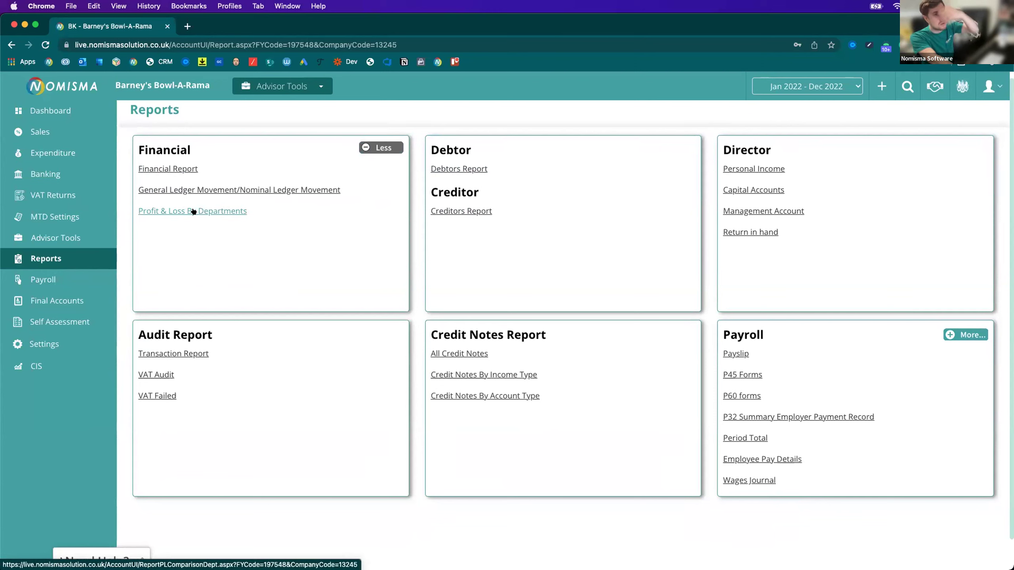
Return to the main financial reports list and open the Profit & Loss report to examine its turnover, expenditure and profit sections
{"action": "left_click", "coordinate": [383, 149]}
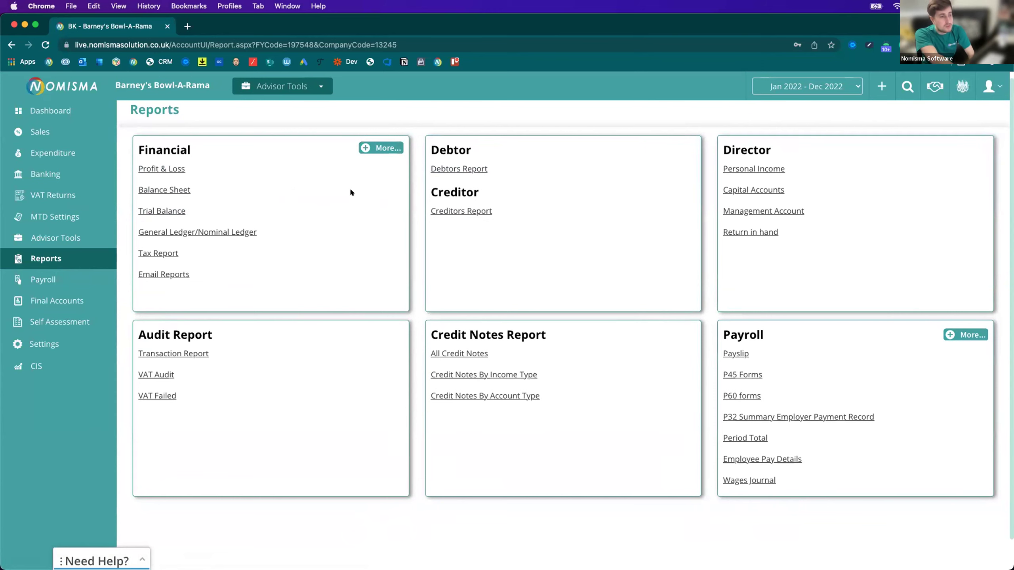
{"action": "left_click", "coordinate": [178, 169]}
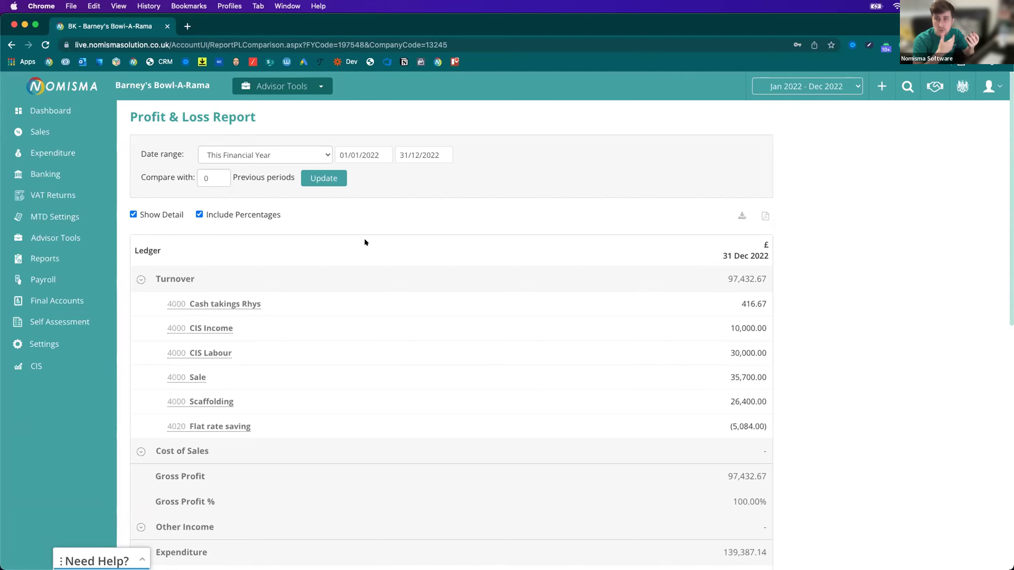
{"action": "scroll", "coordinate": [380, 316], "scroll_direction": "down", "scroll_amount": 3}
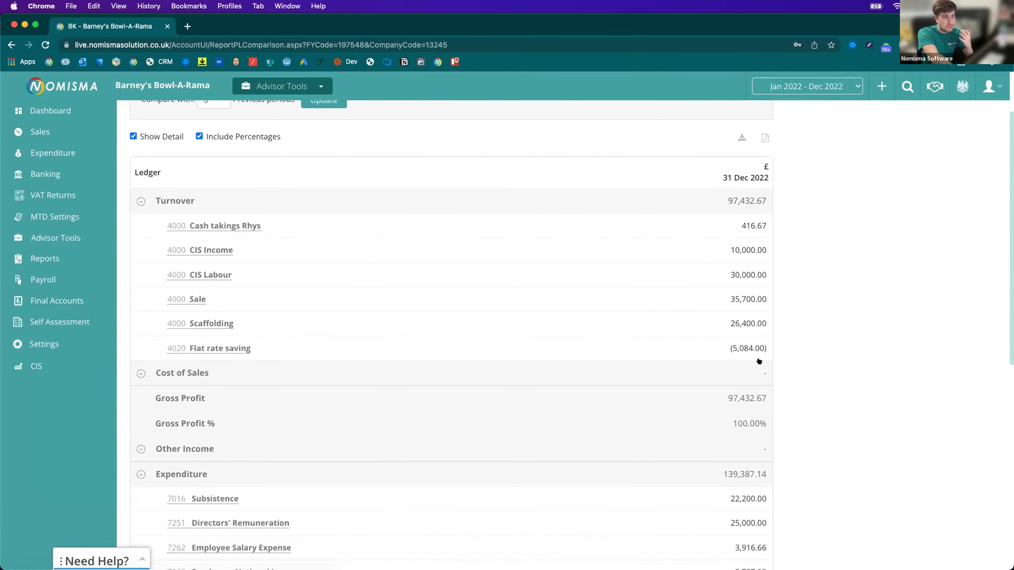
{"action": "scroll", "coordinate": [553, 375], "scroll_direction": "down", "scroll_amount": 2}
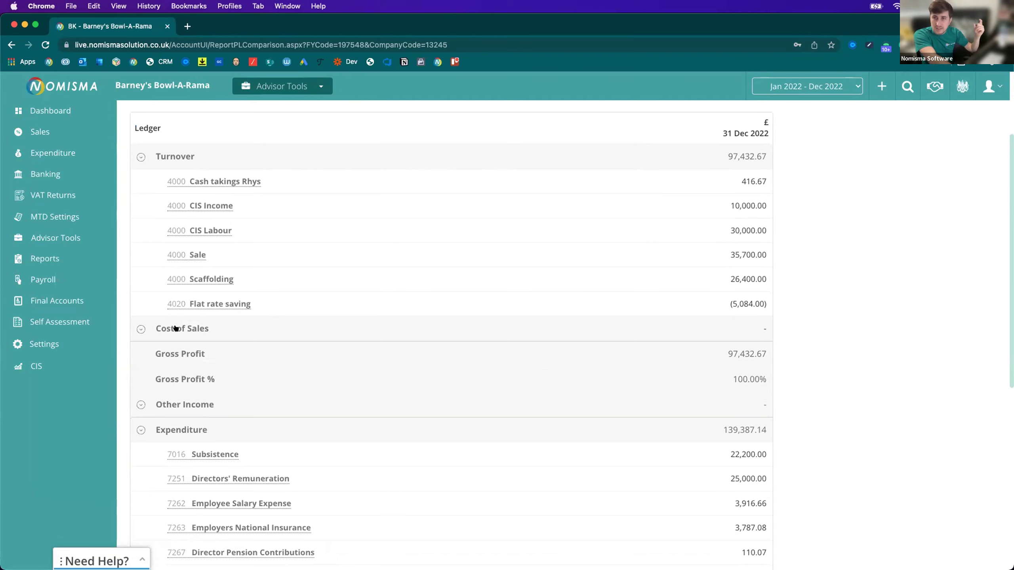
{"action": "scroll", "coordinate": [175, 328], "scroll_direction": "down", "scroll_amount": 5}
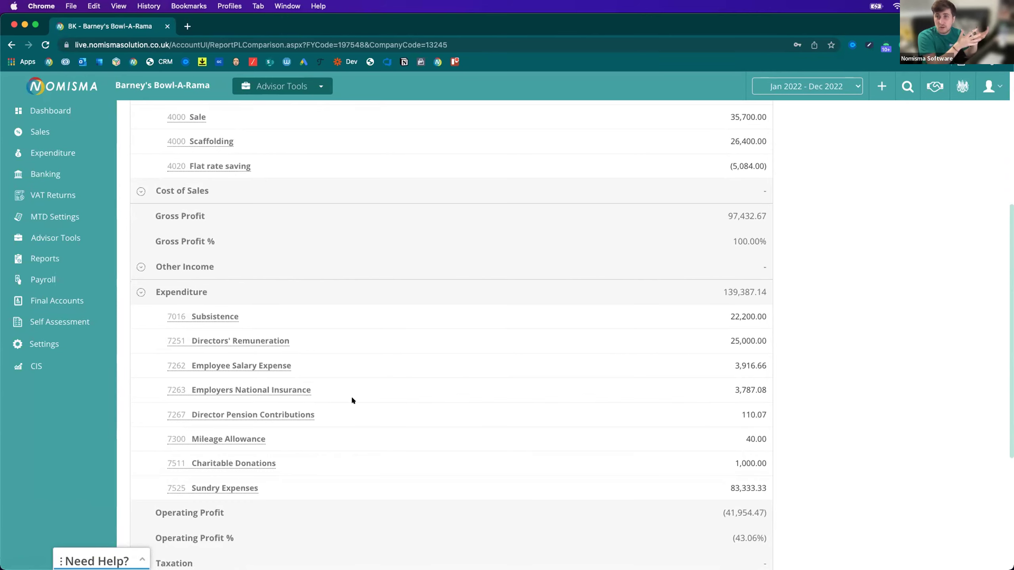
{"action": "scroll", "coordinate": [351, 400], "scroll_direction": "down", "scroll_amount": 2}
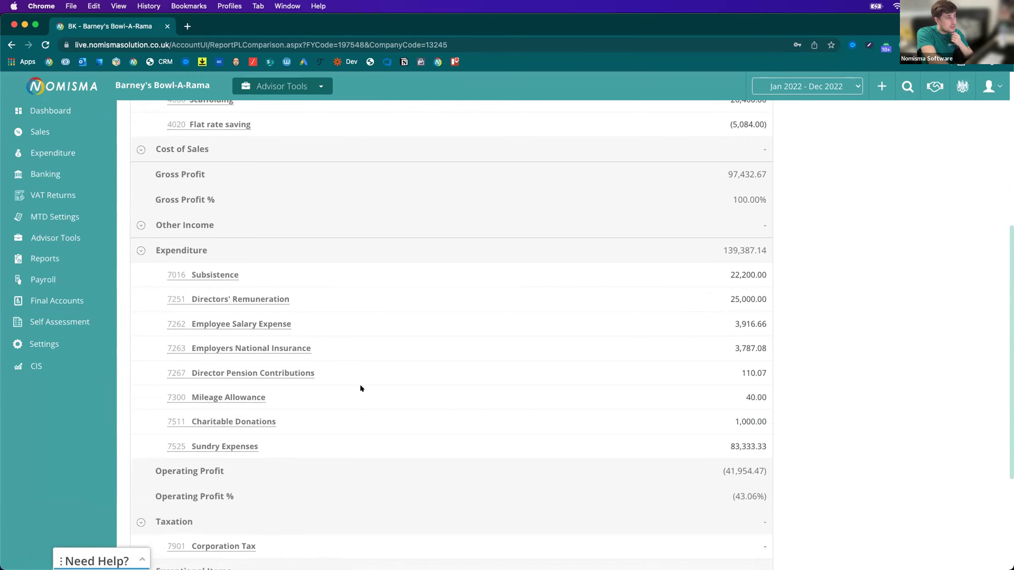
{"action": "scroll", "coordinate": [361, 387], "scroll_direction": "up", "scroll_amount": 3}
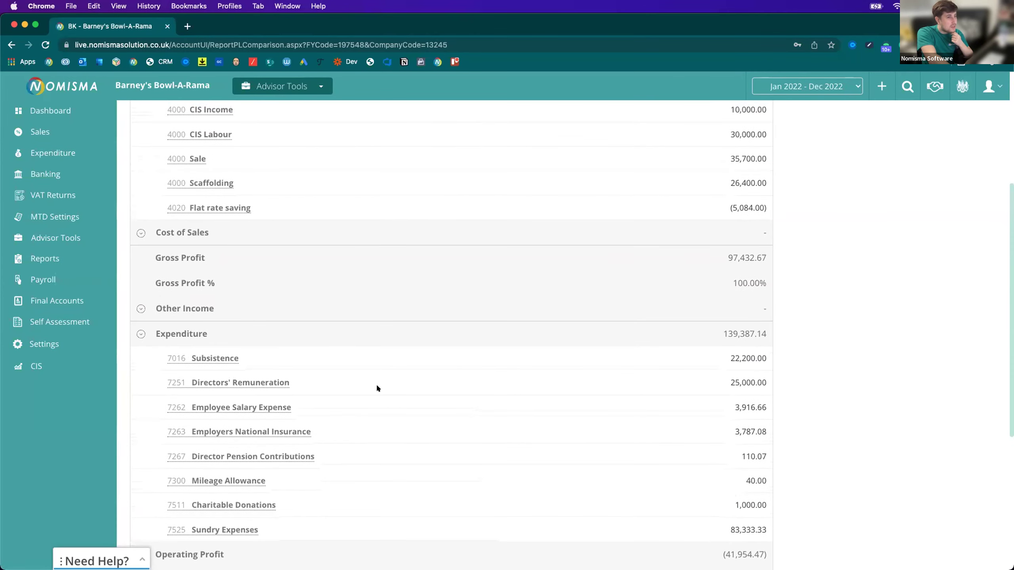
{"action": "scroll", "coordinate": [377, 388], "scroll_direction": "down", "scroll_amount": 6}
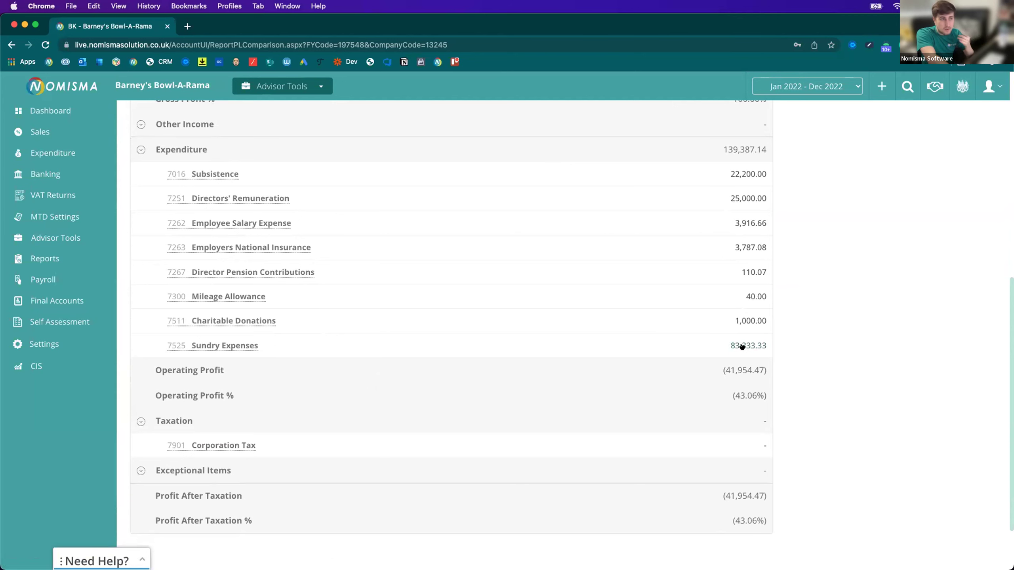
Open the Sundry Expenses ledger from its Profit & Loss amount in a separate tab and view the supplier bill's debit and credit entries
{"action": "right_click", "coordinate": [742, 347]}
{"action": "left_click", "coordinate": [761, 352]}
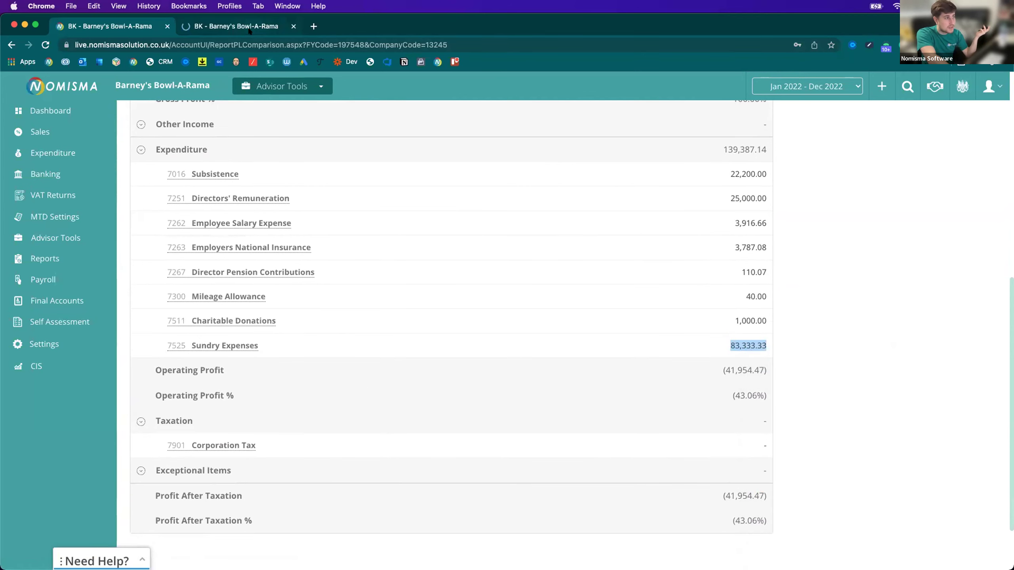
{"action": "left_click", "coordinate": [249, 28]}
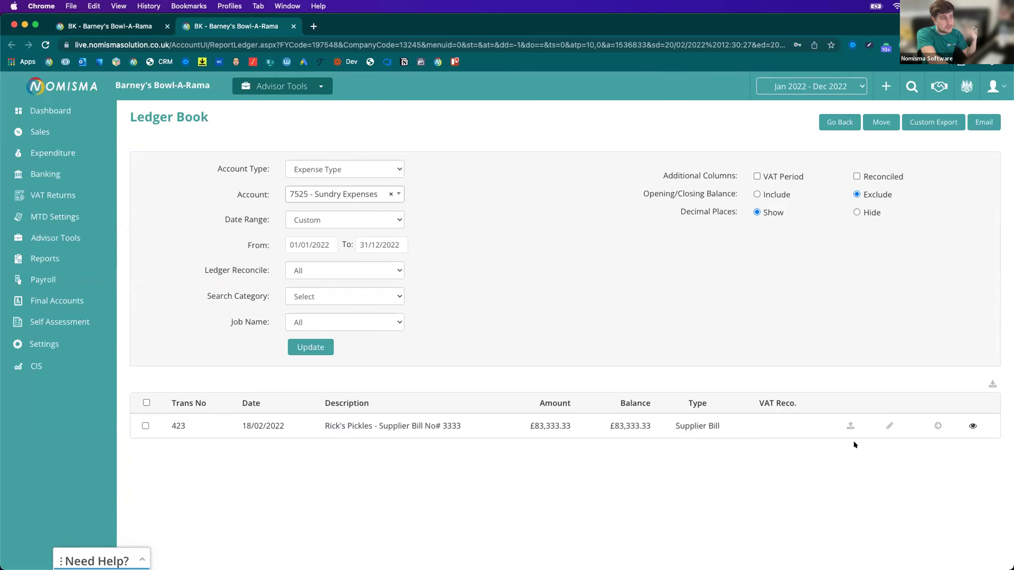
{"action": "left_click", "coordinate": [180, 426]}
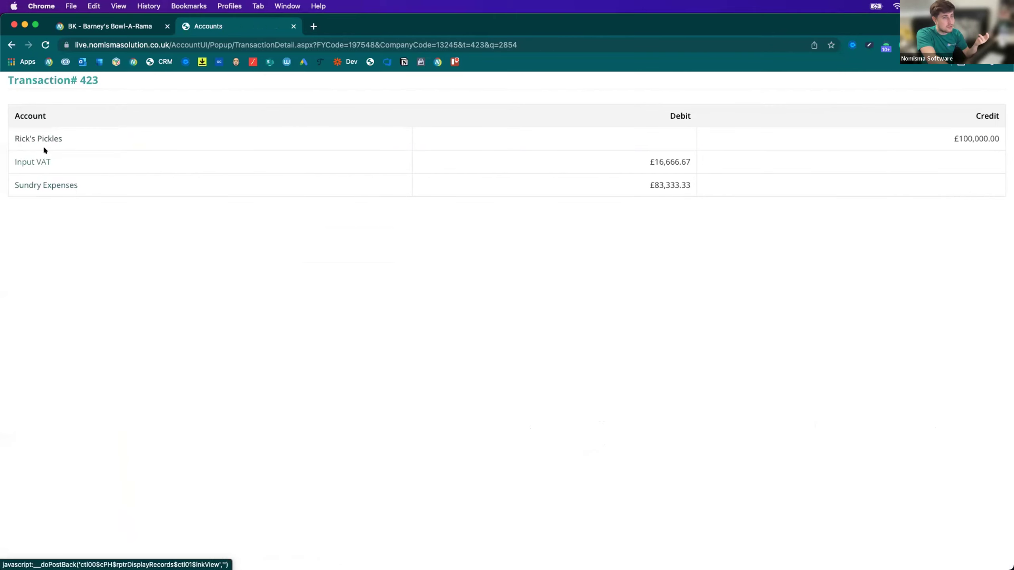
{"action": "left_click", "coordinate": [34, 161]}
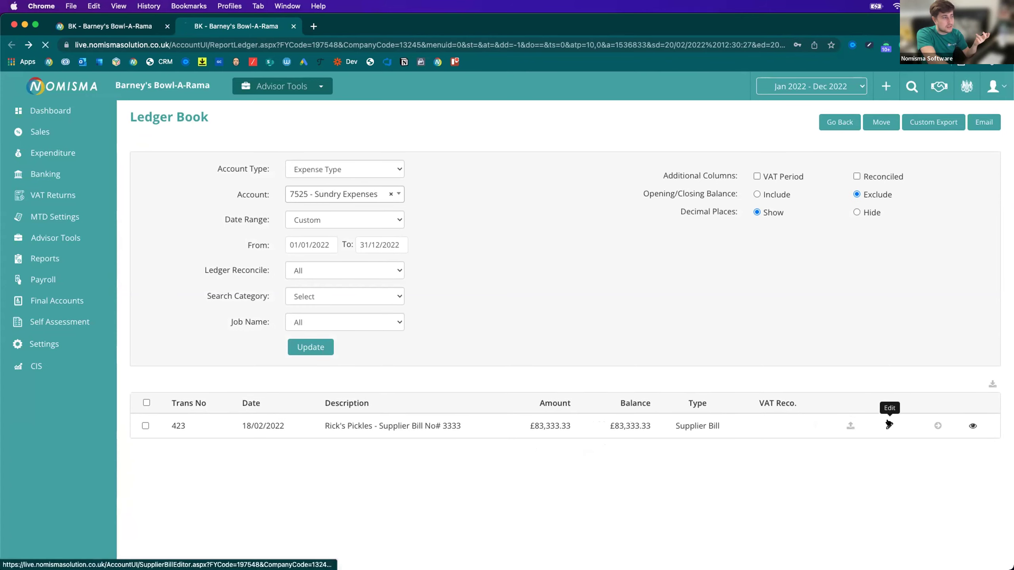
Open the Rick's Pickles supplier bill in its editor, leave it unchanged, and close the ledger tab to return to the Profit & Loss report
{"action": "left_click", "coordinate": [889, 424]}
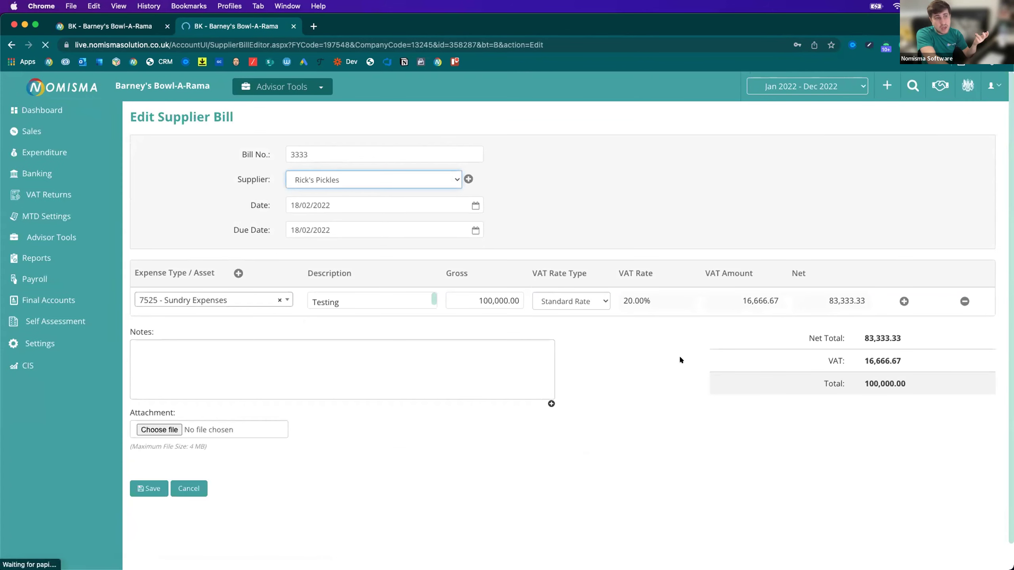
{"action": "left_click", "coordinate": [11, 45]}
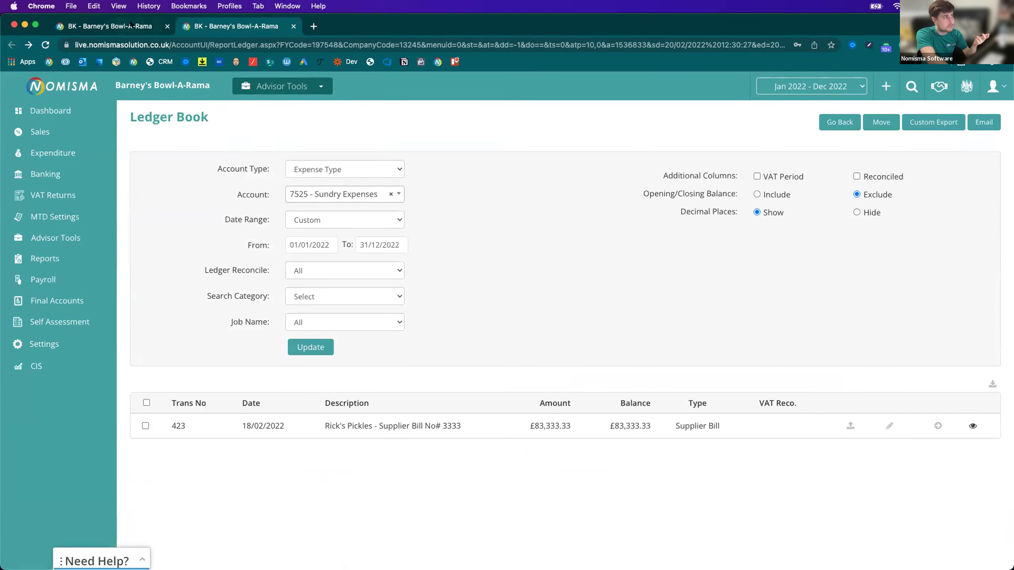
{"action": "left_click", "coordinate": [108, 26]}
{"action": "left_click", "coordinate": [294, 26]}
Set the Profit & Loss date range to This Month, compare it with 6 previous periods, and update the report
{"action": "scroll", "coordinate": [474, 238], "scroll_direction": "up", "scroll_amount": 10}
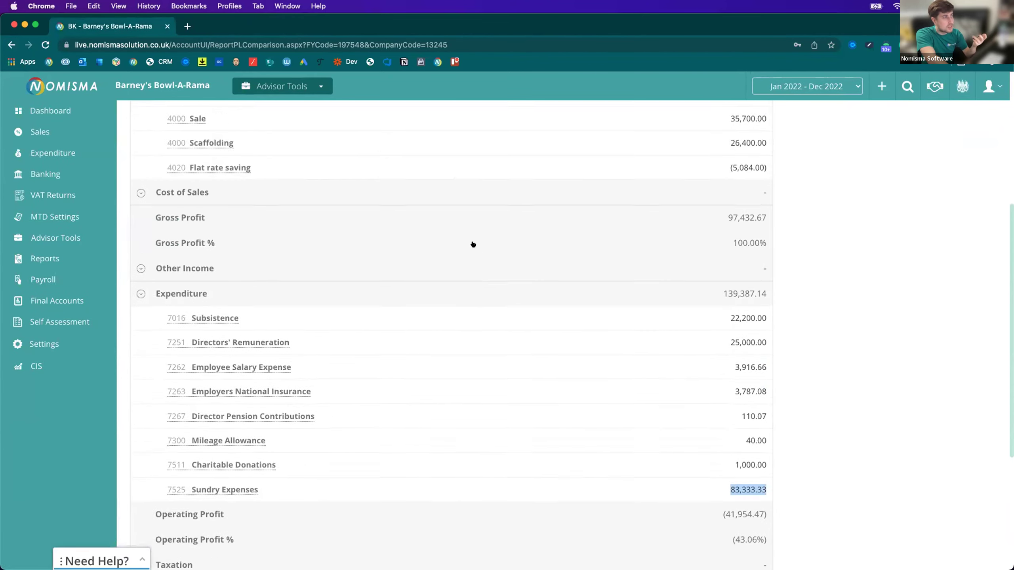
{"action": "left_click", "coordinate": [215, 155]}
{"action": "left_click", "coordinate": [217, 127]}
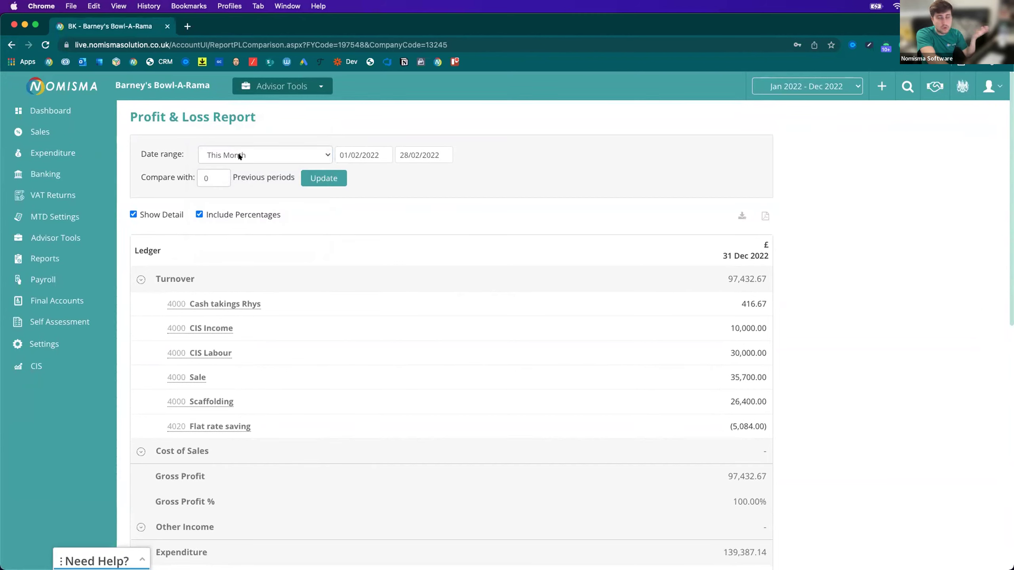
{"action": "double_click", "coordinate": [218, 178]}
{"action": "type", "text": "6"}
{"action": "left_click", "coordinate": [327, 178]}
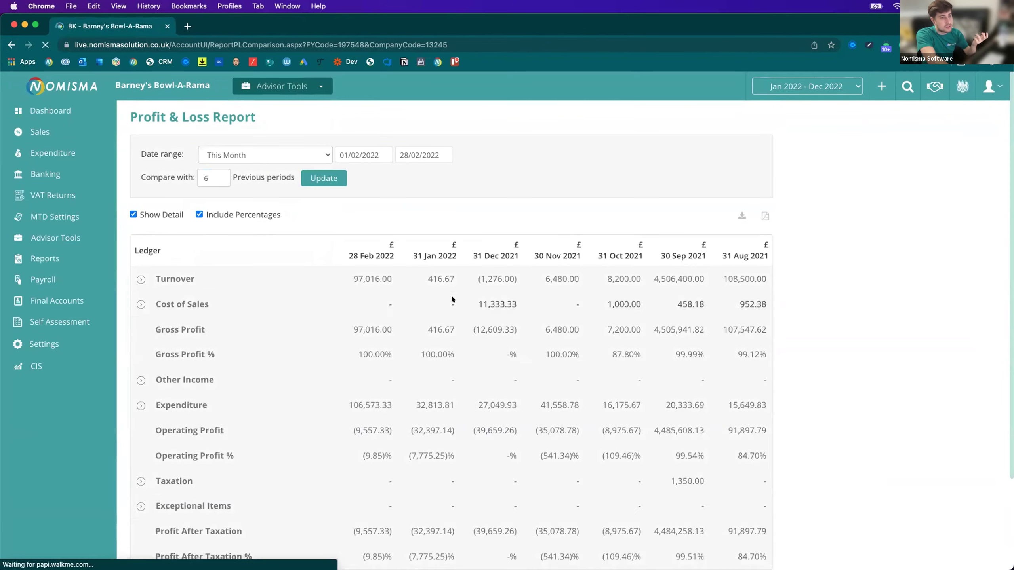
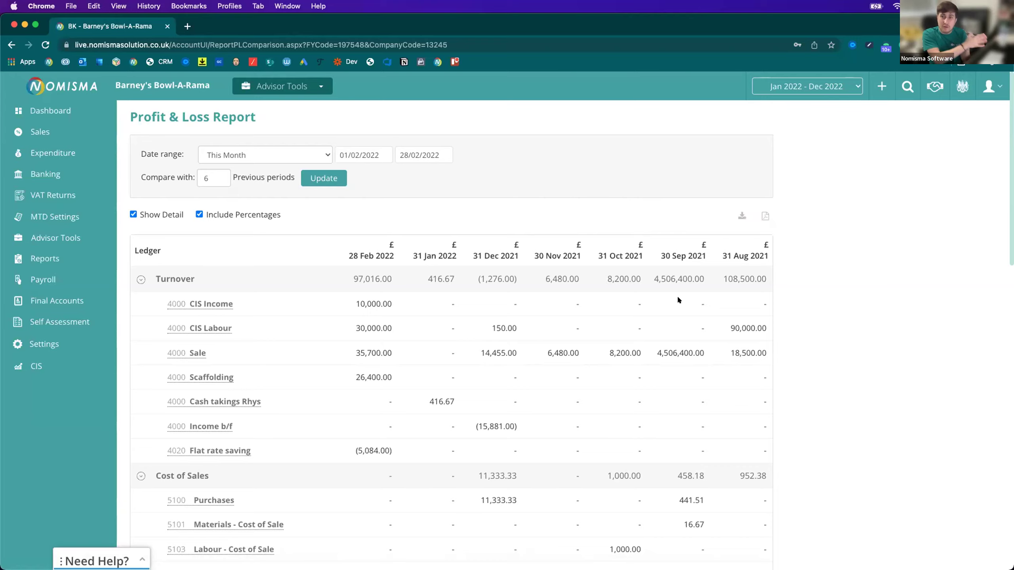
Review the period comparison and open the ledger entries behind the November 2021 Sale amount
{"action": "scroll", "coordinate": [677, 299], "scroll_direction": "down", "scroll_amount": 10}
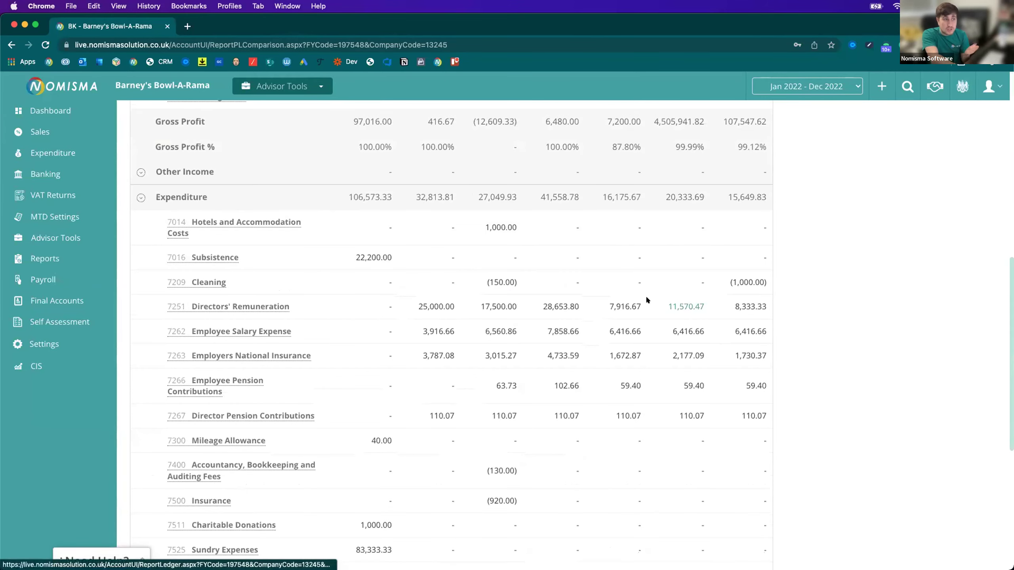
{"action": "scroll", "coordinate": [647, 298], "scroll_direction": "up", "scroll_amount": 10}
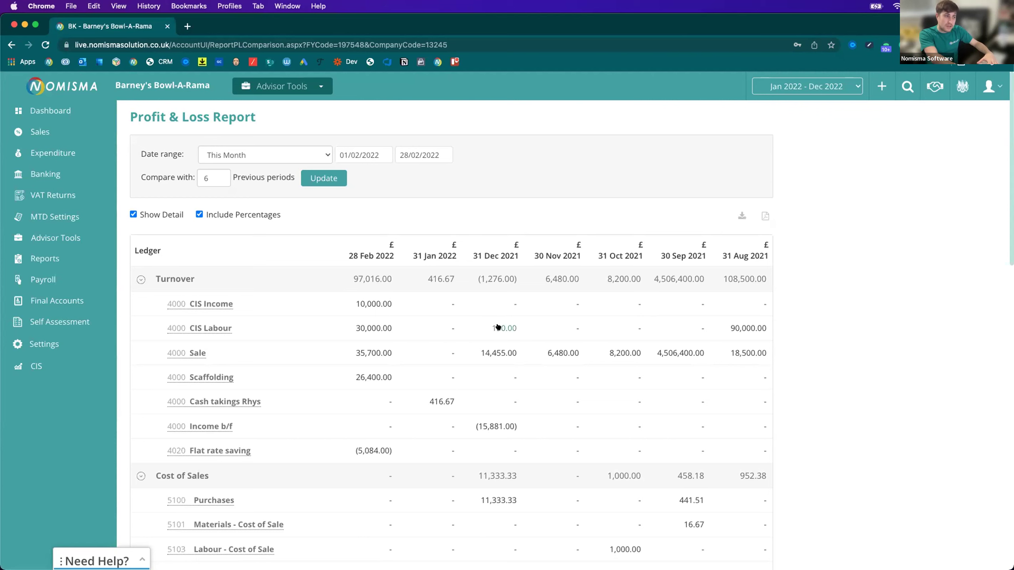
{"action": "left_click", "coordinate": [558, 351]}
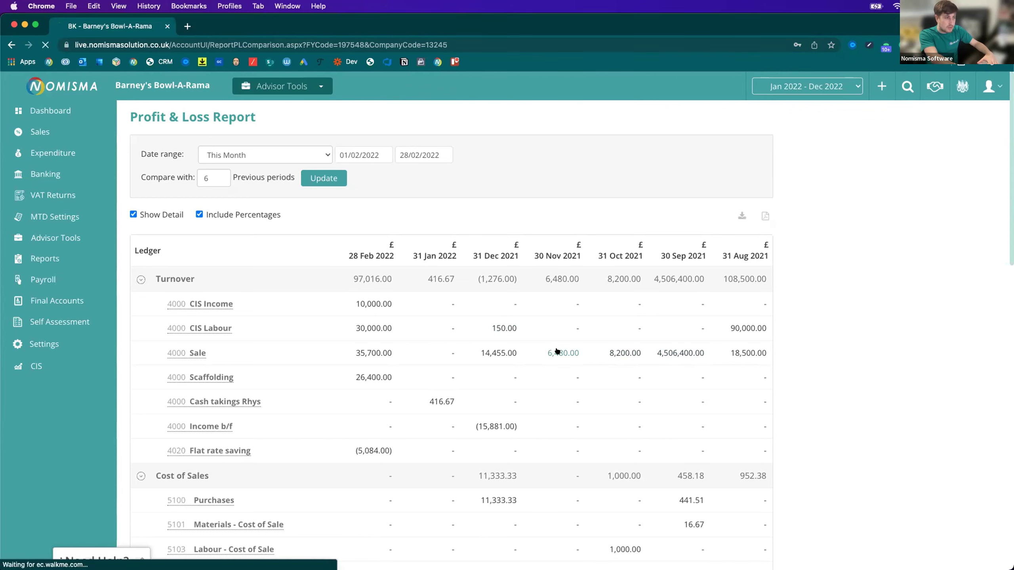
{"action": "scroll", "coordinate": [558, 352], "scroll_direction": "down", "scroll_amount": 2}
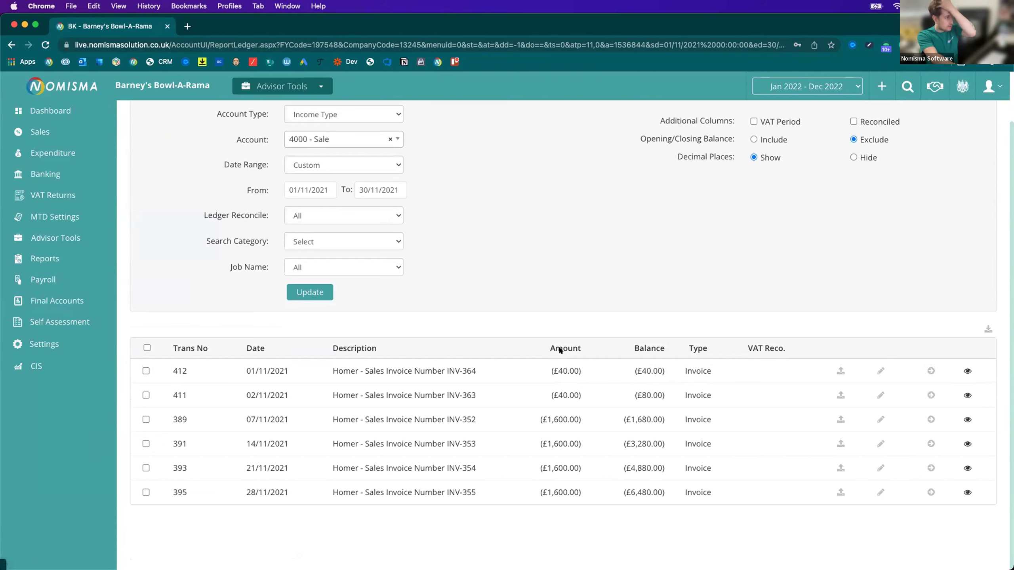
Open the Balance Sheet report and examine its sections from fixed assets and debtors through creditors and taxation to capital and reserves
{"action": "left_click", "coordinate": [65, 258]}
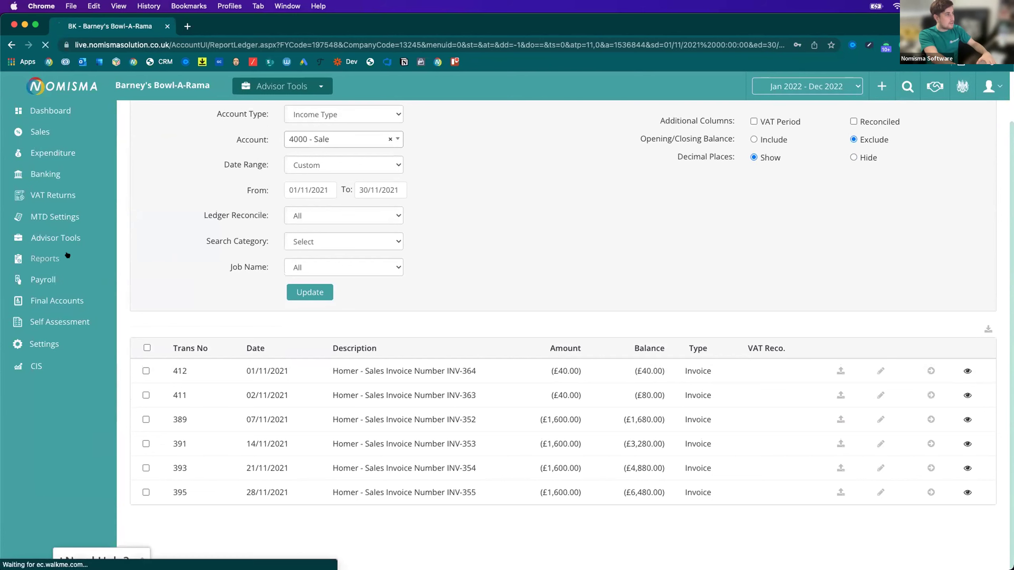
{"action": "left_click", "coordinate": [179, 202]}
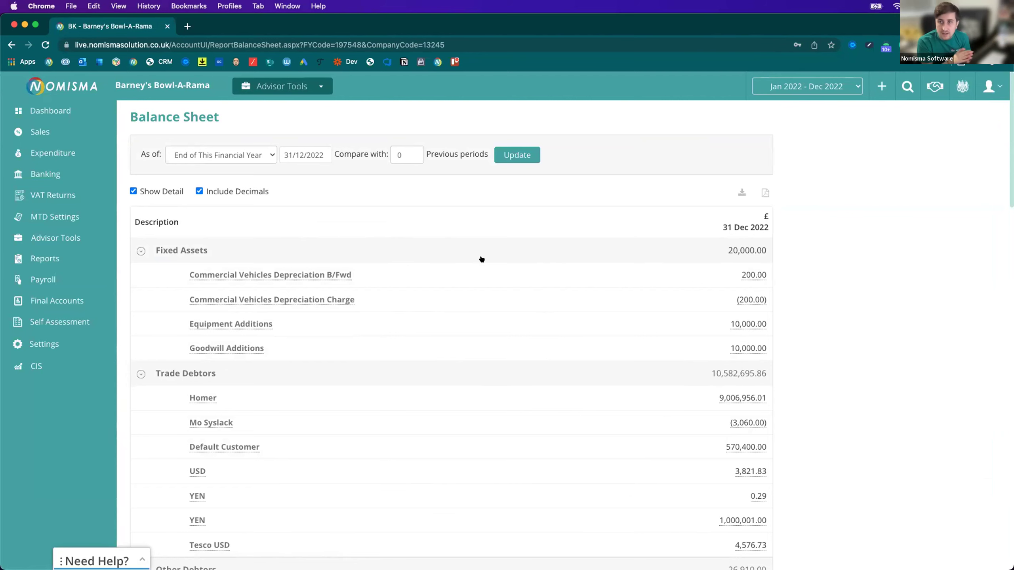
{"action": "scroll", "coordinate": [518, 273], "scroll_direction": "down", "scroll_amount": 3}
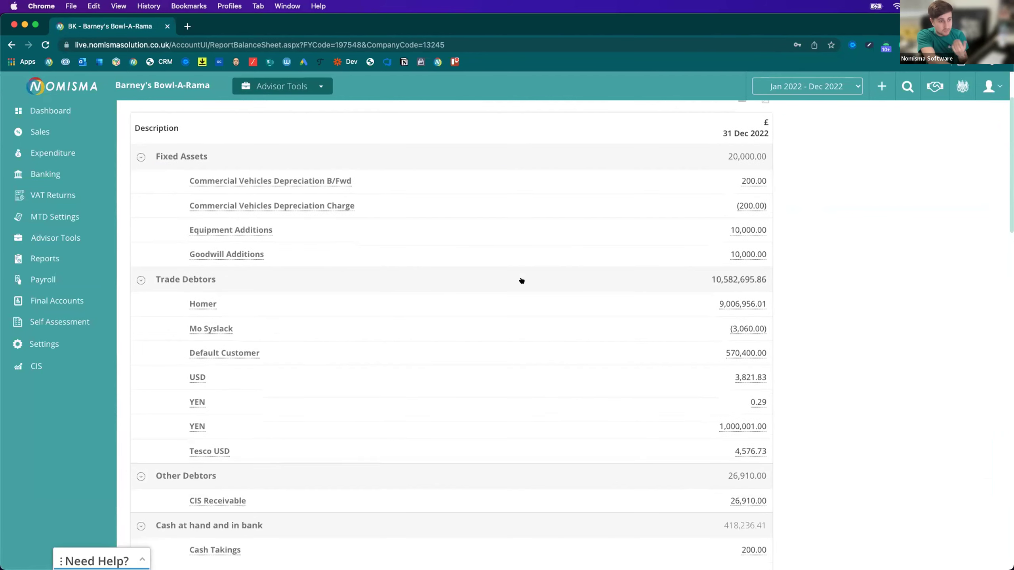
{"action": "scroll", "coordinate": [520, 279], "scroll_direction": "up", "scroll_amount": 3}
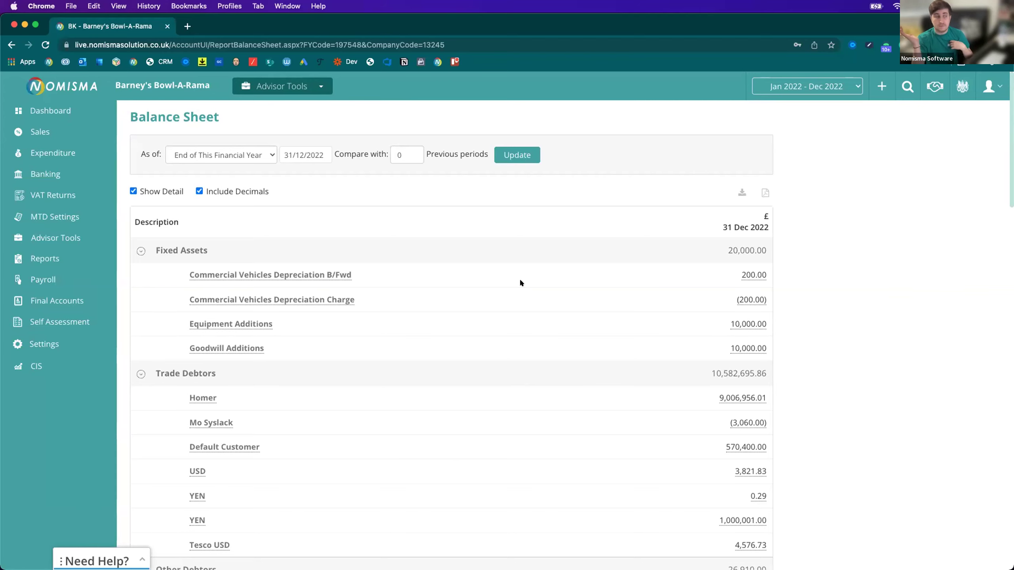
{"action": "scroll", "coordinate": [531, 299], "scroll_direction": "down", "scroll_amount": 2}
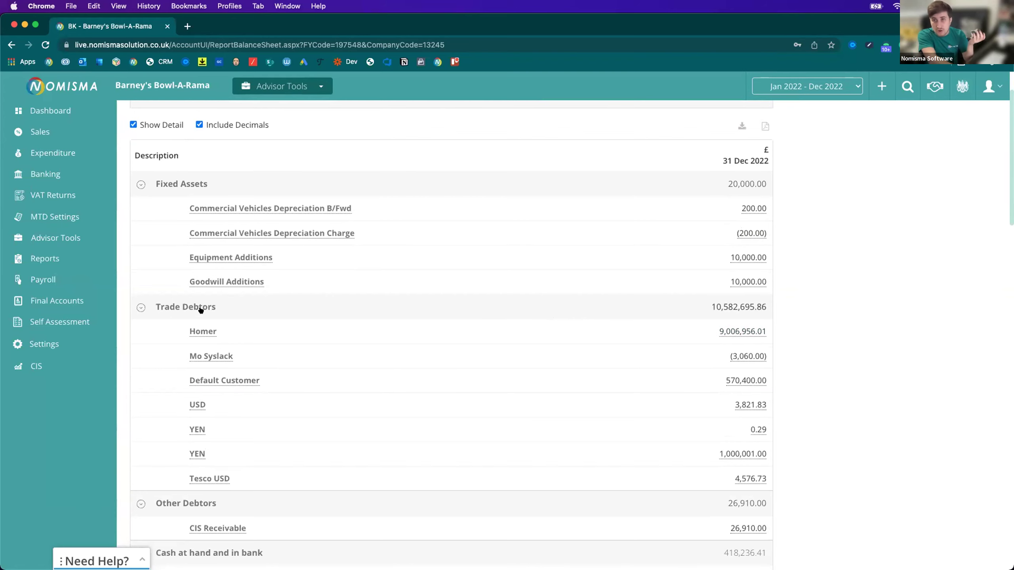
{"action": "scroll", "coordinate": [233, 335], "scroll_direction": "down", "scroll_amount": 4}
{"action": "scroll", "coordinate": [411, 377], "scroll_direction": "down", "scroll_amount": 4}
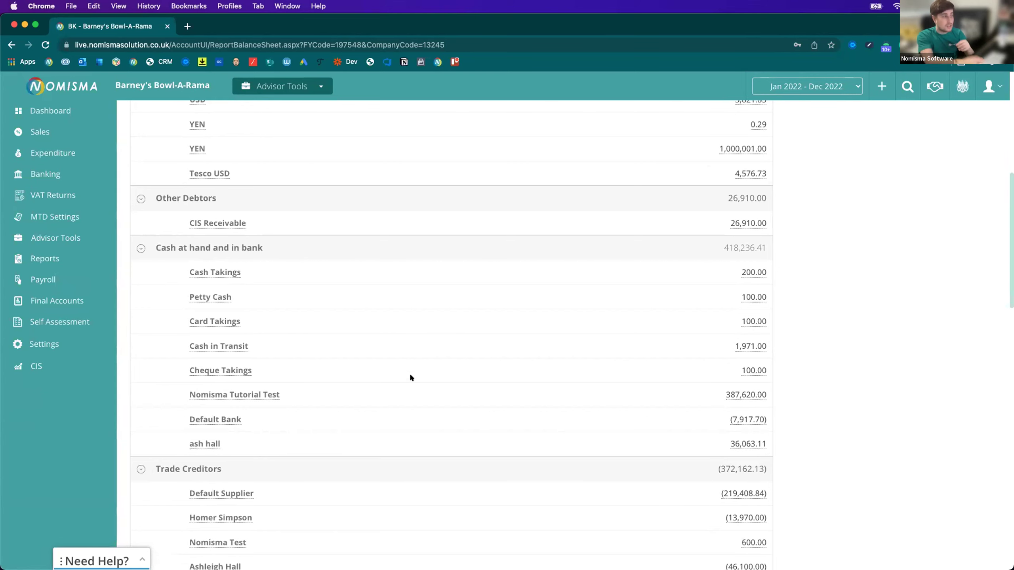
{"action": "scroll", "coordinate": [411, 378], "scroll_direction": "down", "scroll_amount": 7}
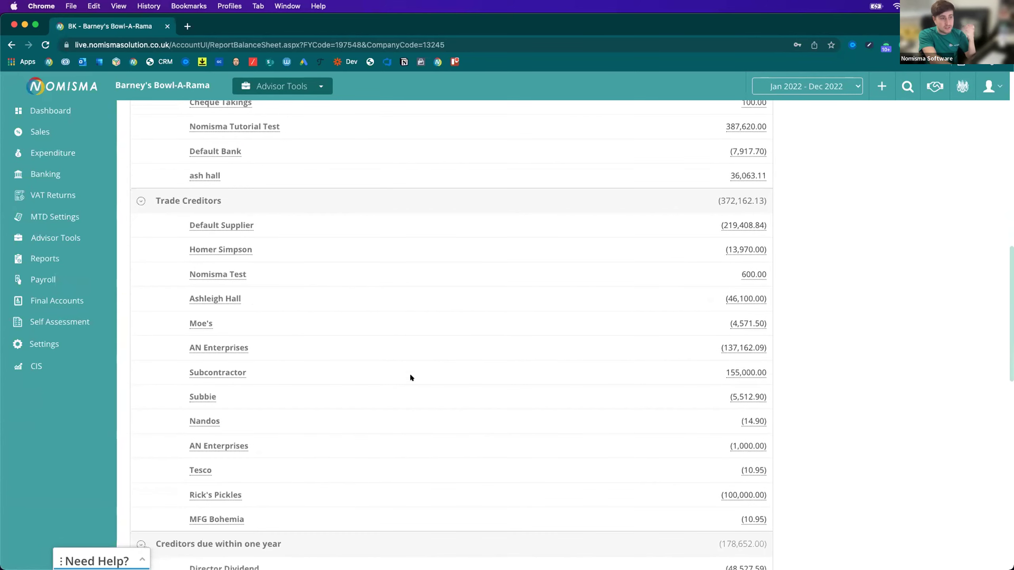
{"action": "scroll", "coordinate": [410, 378], "scroll_direction": "down", "scroll_amount": 1}
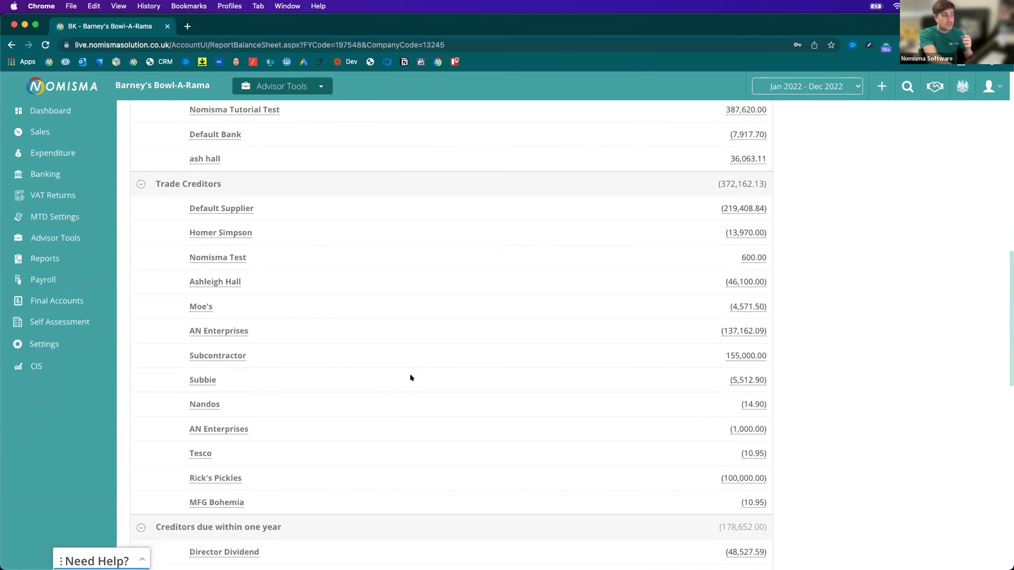
{"action": "scroll", "coordinate": [411, 378], "scroll_direction": "down", "scroll_amount": 9}
{"action": "scroll", "coordinate": [410, 378], "scroll_direction": "down", "scroll_amount": 2}
{"action": "scroll", "coordinate": [411, 378], "scroll_direction": "up", "scroll_amount": 1}
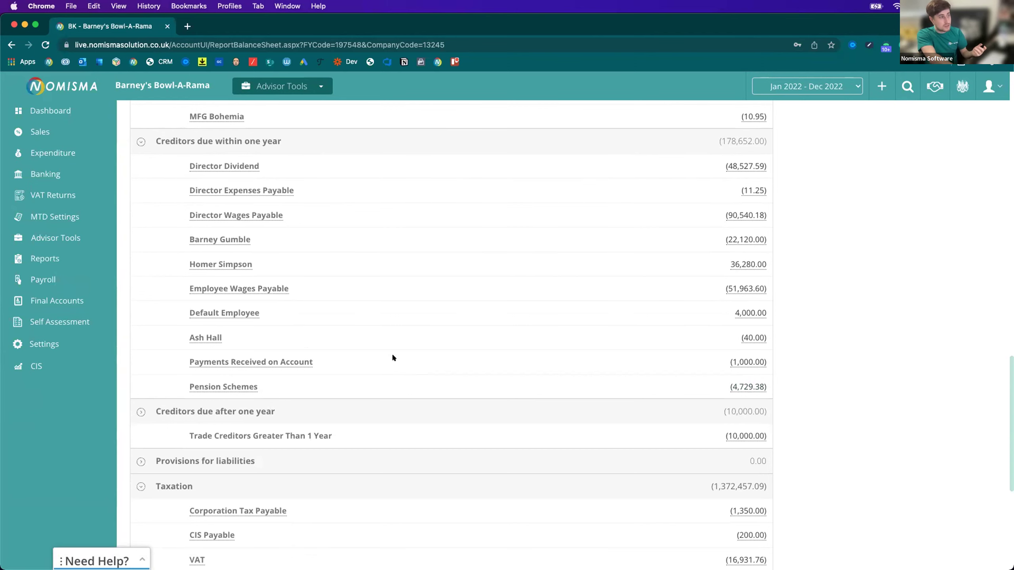
{"action": "scroll", "coordinate": [393, 358], "scroll_direction": "down", "scroll_amount": 7}
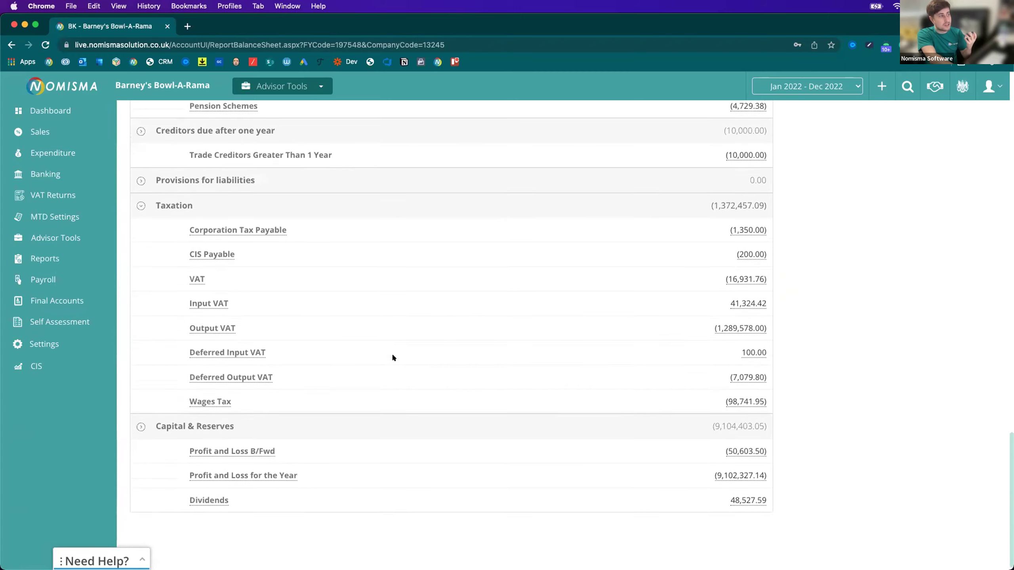
{"action": "scroll", "coordinate": [393, 358], "scroll_direction": "down", "scroll_amount": 1}
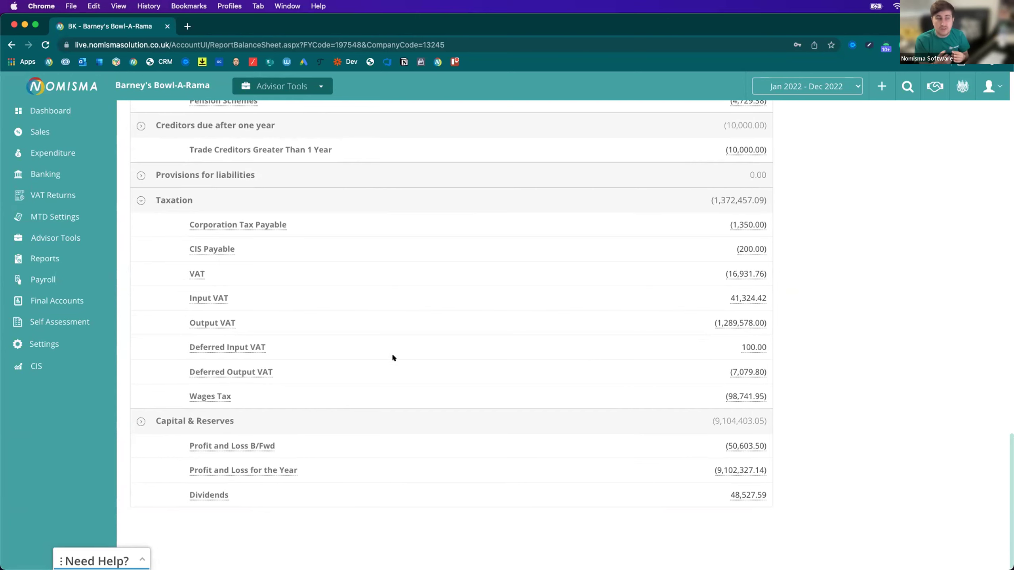
Collapse the Taxation and Creditors due after one year sections of the Balance Sheet
{"action": "left_click", "coordinate": [453, 206]}
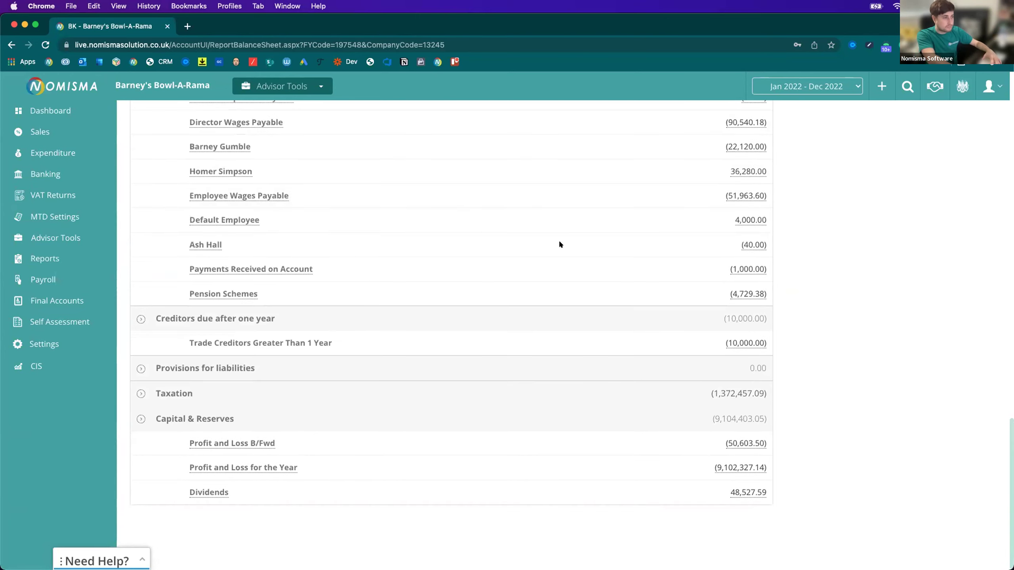
{"action": "left_click", "coordinate": [348, 310]}
{"action": "scroll", "coordinate": [347, 310], "scroll_direction": "up", "scroll_amount": 2}
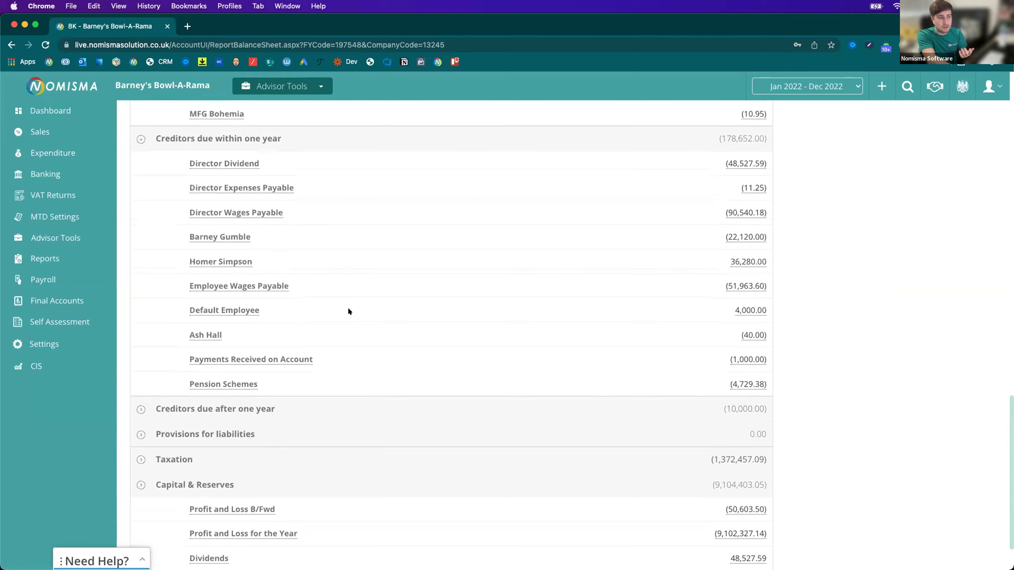
Collapse the Capital & Reserves section of the Balance Sheet and go back to the Reports overview
{"action": "left_click", "coordinate": [354, 489]}
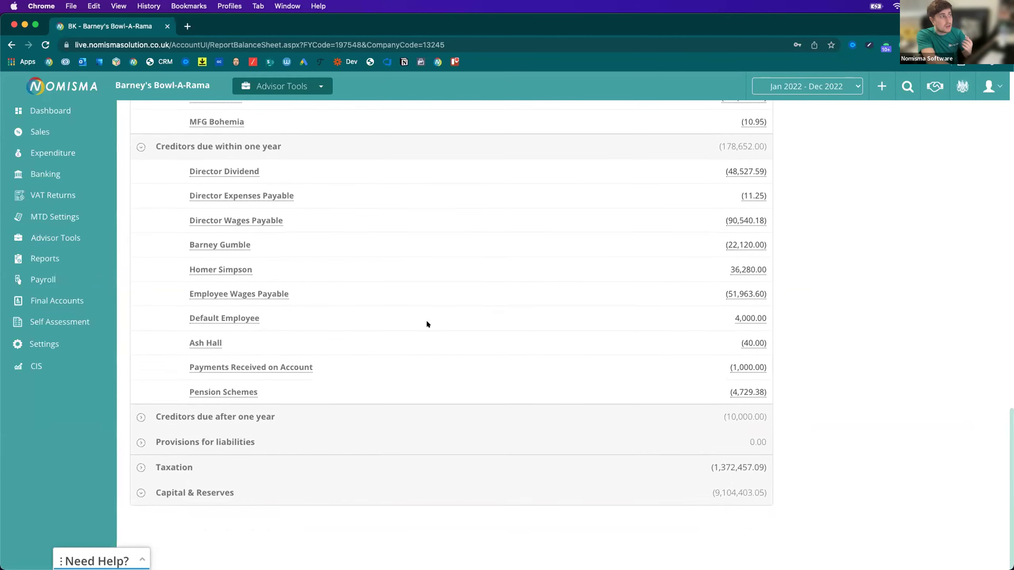
{"action": "scroll", "coordinate": [426, 322], "scroll_direction": "up", "scroll_amount": 2}
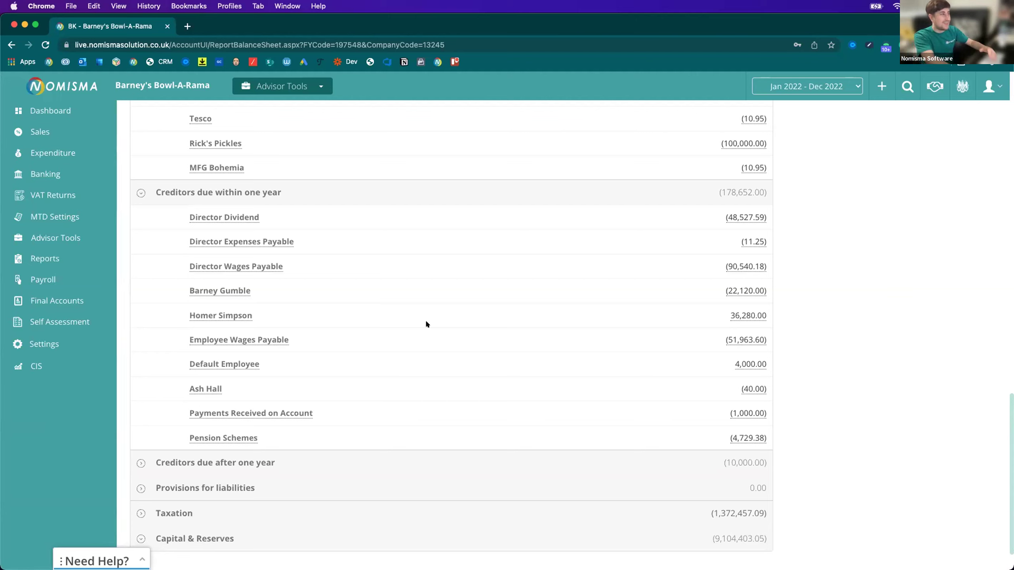
{"action": "left_click", "coordinate": [44, 255]}
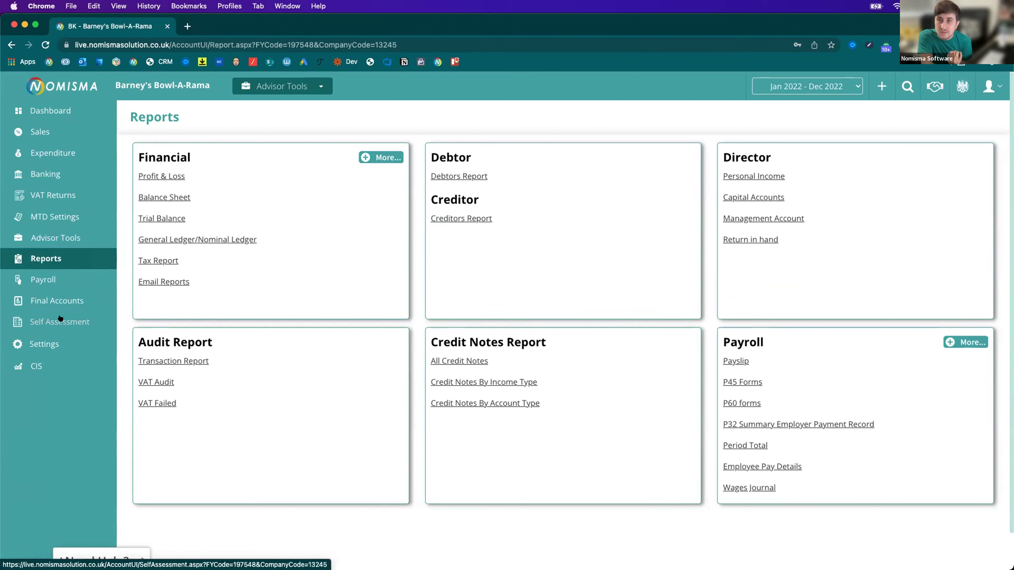
Open the company settings and review the General details, from business name and addresses to logo, registration and HMRC fields
{"action": "left_click", "coordinate": [55, 344]}
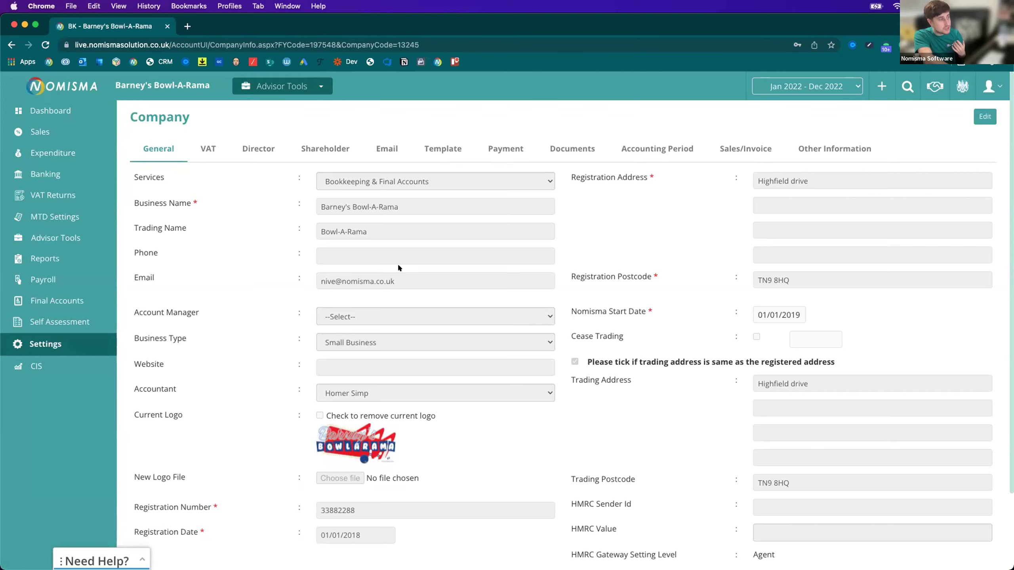
{"action": "scroll", "coordinate": [352, 342], "scroll_direction": "down", "scroll_amount": 2}
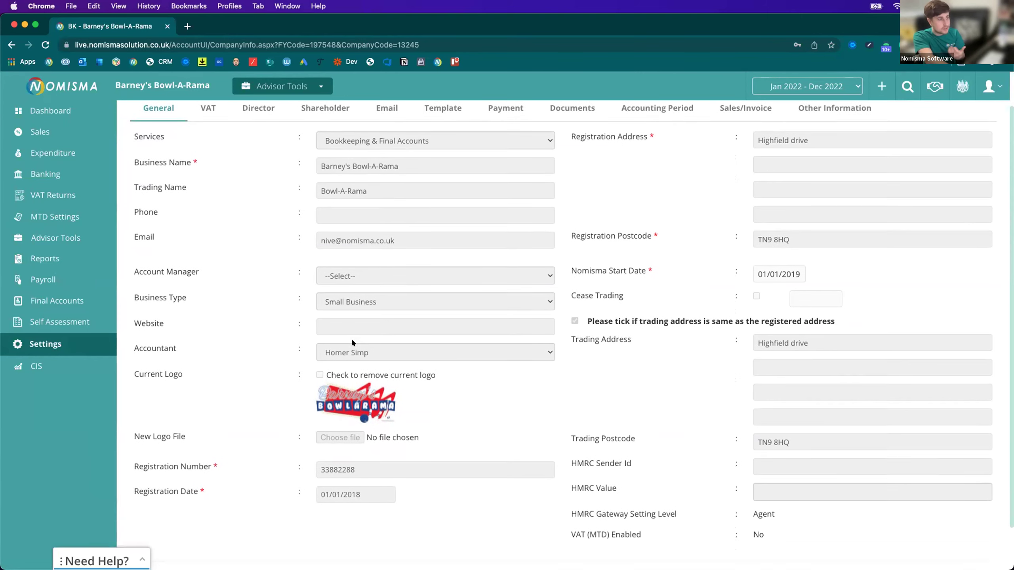
{"action": "scroll", "coordinate": [351, 338], "scroll_direction": "down", "scroll_amount": 2}
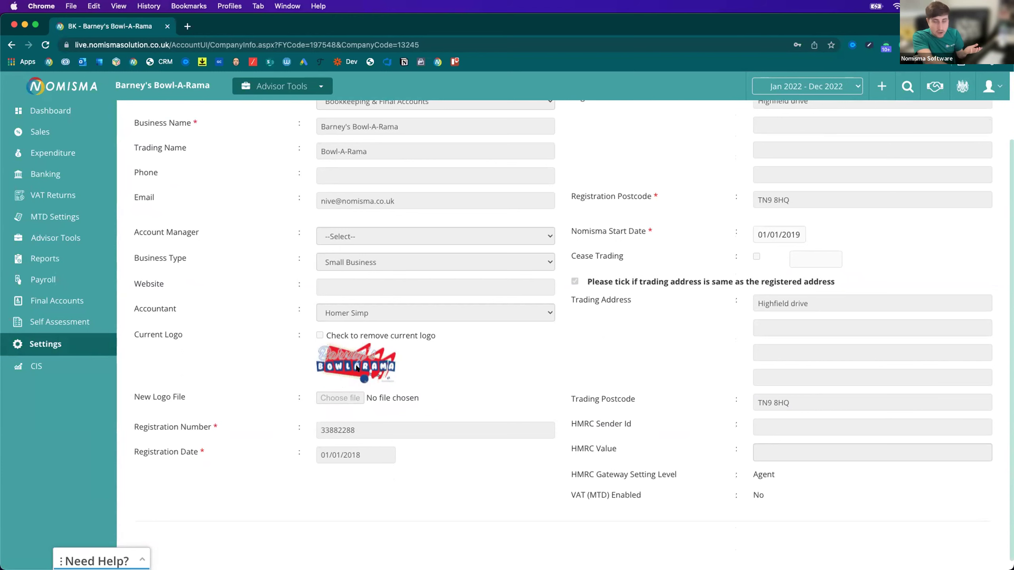
{"action": "scroll", "coordinate": [358, 368], "scroll_direction": "down", "scroll_amount": 1}
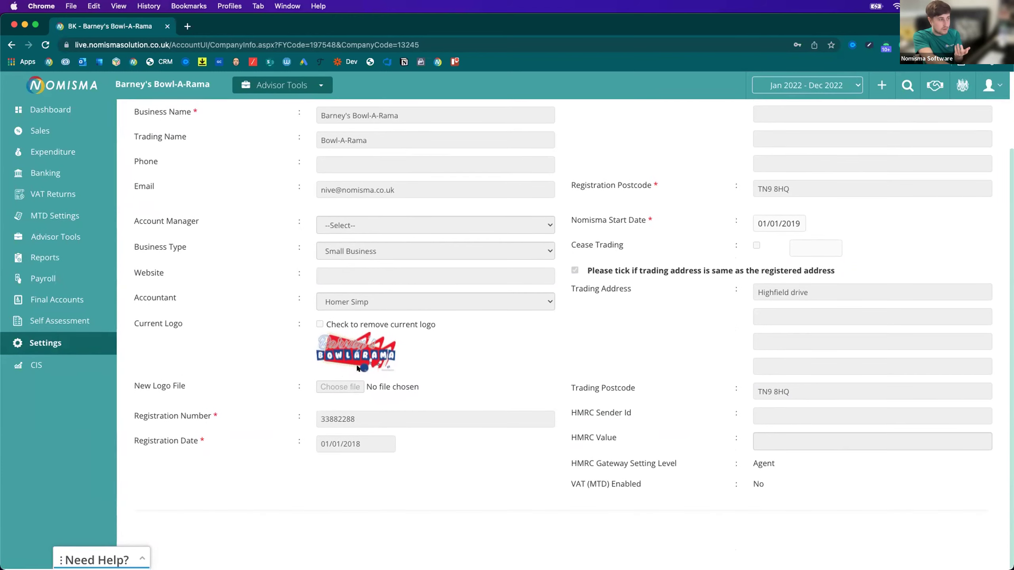
{"action": "scroll", "coordinate": [363, 363], "scroll_direction": "up", "scroll_amount": 3}
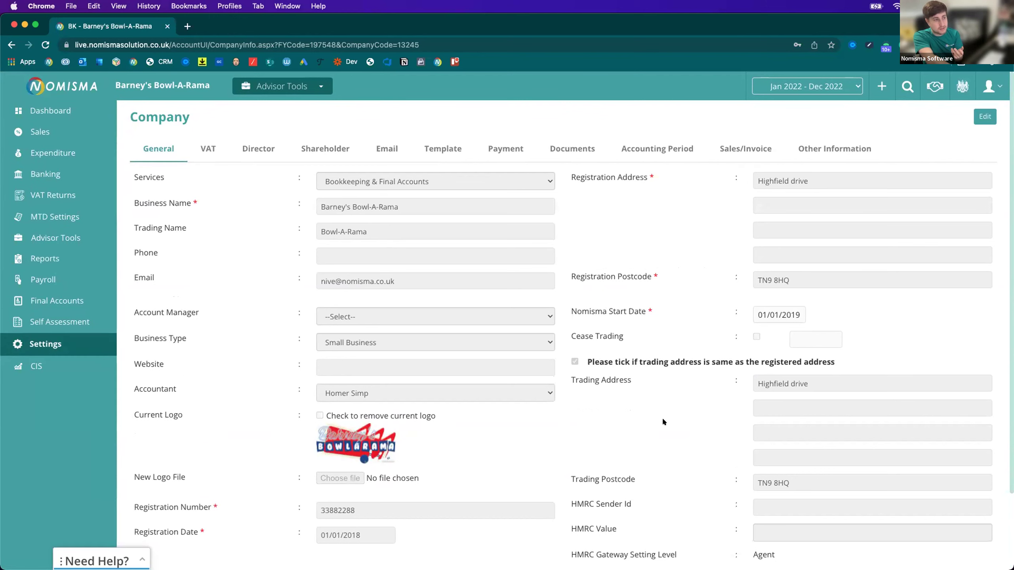
{"action": "scroll", "coordinate": [781, 473], "scroll_direction": "down", "scroll_amount": 3}
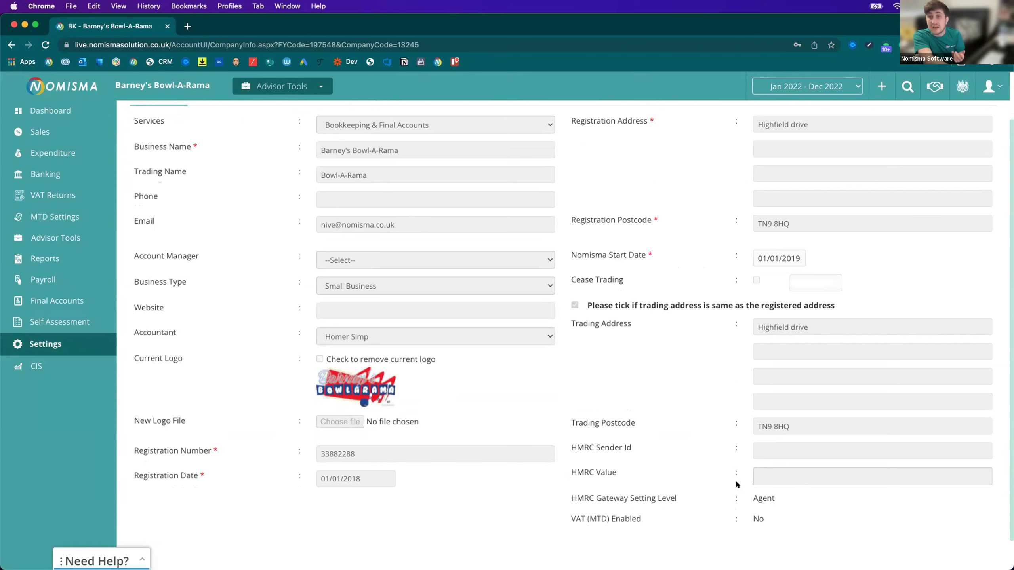
{"action": "scroll", "coordinate": [465, 353], "scroll_direction": "up", "scroll_amount": 3}
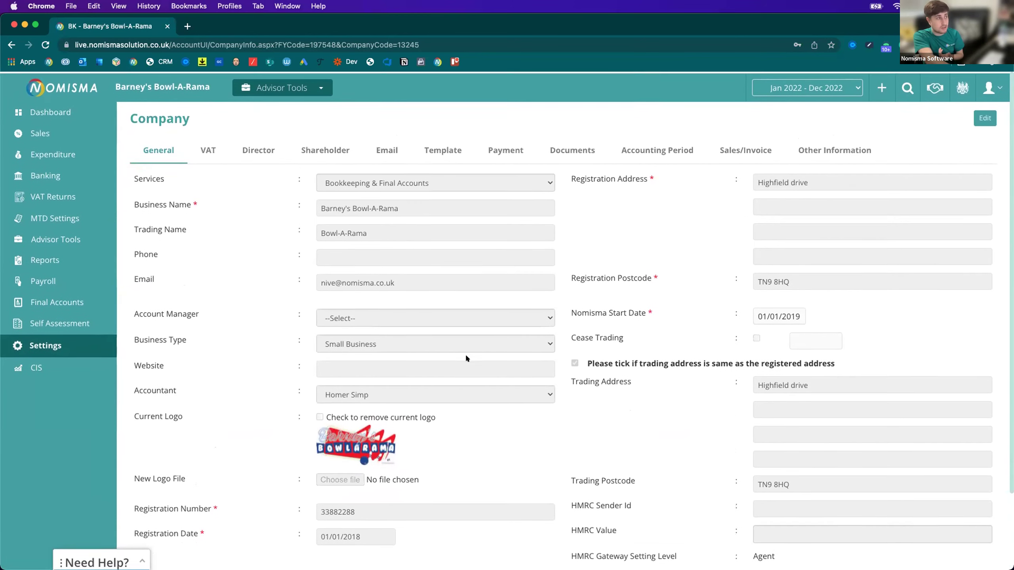
Review the company's VAT settings and its director and shareholder lists
{"action": "left_click", "coordinate": [205, 148]}
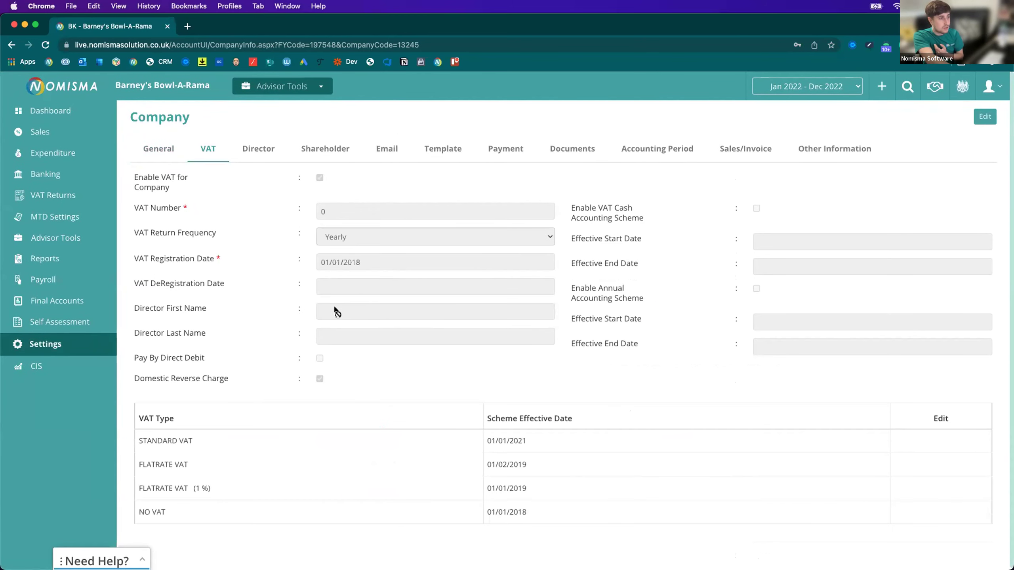
{"action": "left_click", "coordinate": [252, 148]}
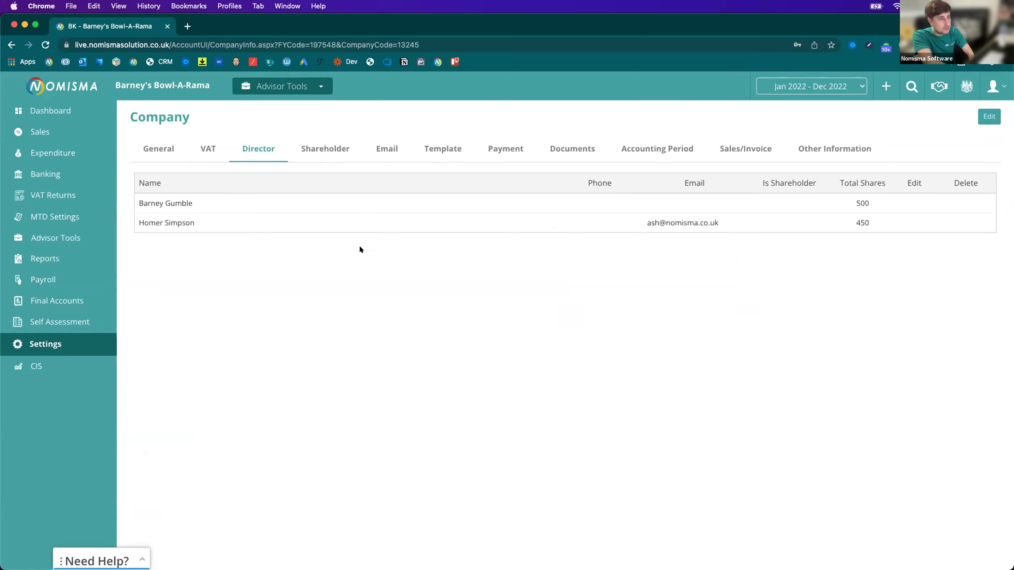
{"action": "triple_click", "coordinate": [864, 229]}
{"action": "left_click", "coordinate": [824, 230]}
{"action": "left_click", "coordinate": [327, 149]}
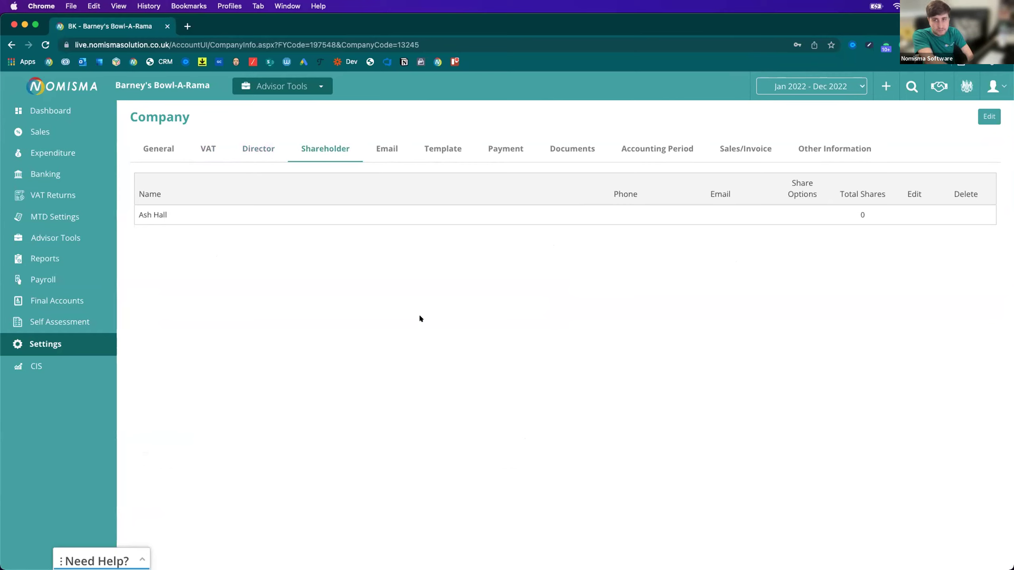
Review the company's SMTP email settings, view the email providers offered by the guided setup, and close the setup
{"action": "left_click", "coordinate": [384, 149]}
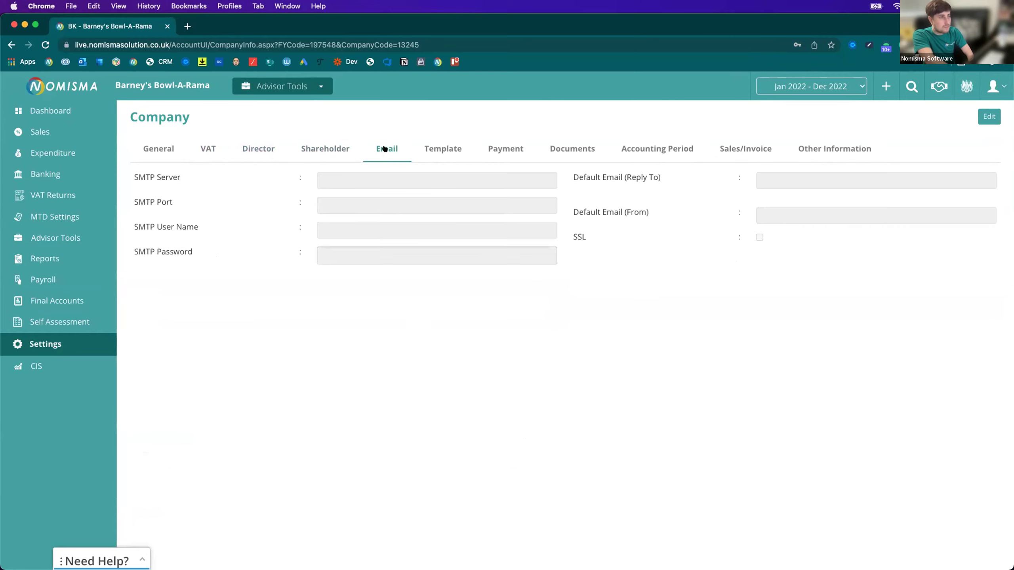
{"action": "left_click_drag", "start_coordinate": [138, 176], "coordinate": [696, 255]}
{"action": "left_click", "coordinate": [703, 283]}
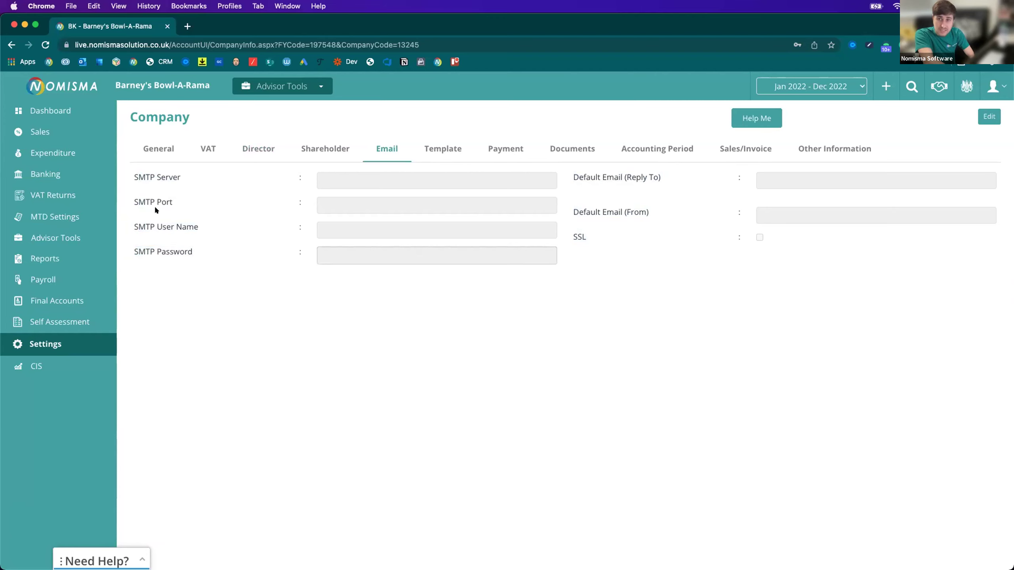
{"action": "left_click", "coordinate": [745, 122]}
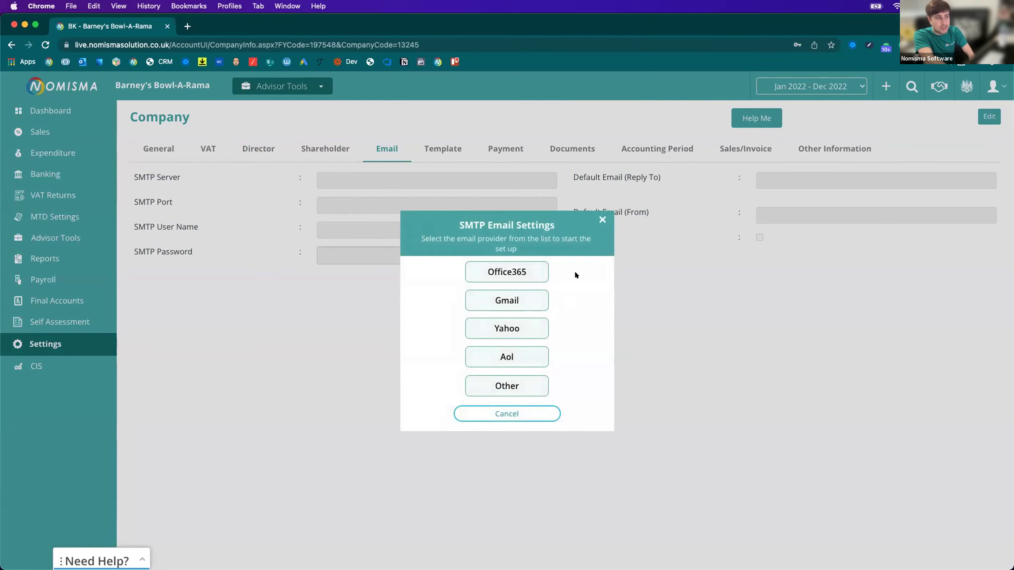
{"action": "left_click", "coordinate": [601, 219]}
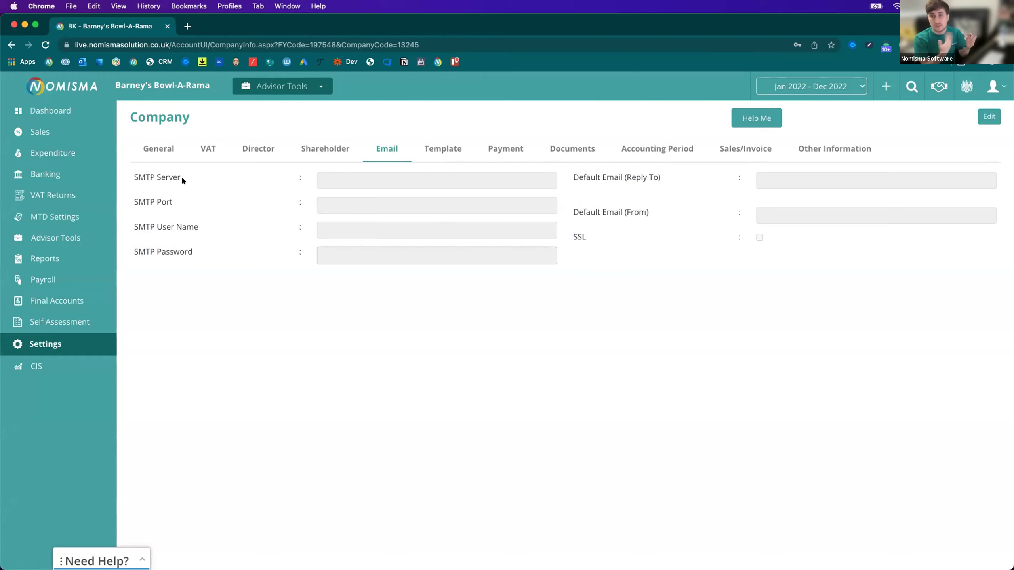
Make the company's template settings editable and open the Invoice Email Link template
{"action": "left_click", "coordinate": [439, 149]}
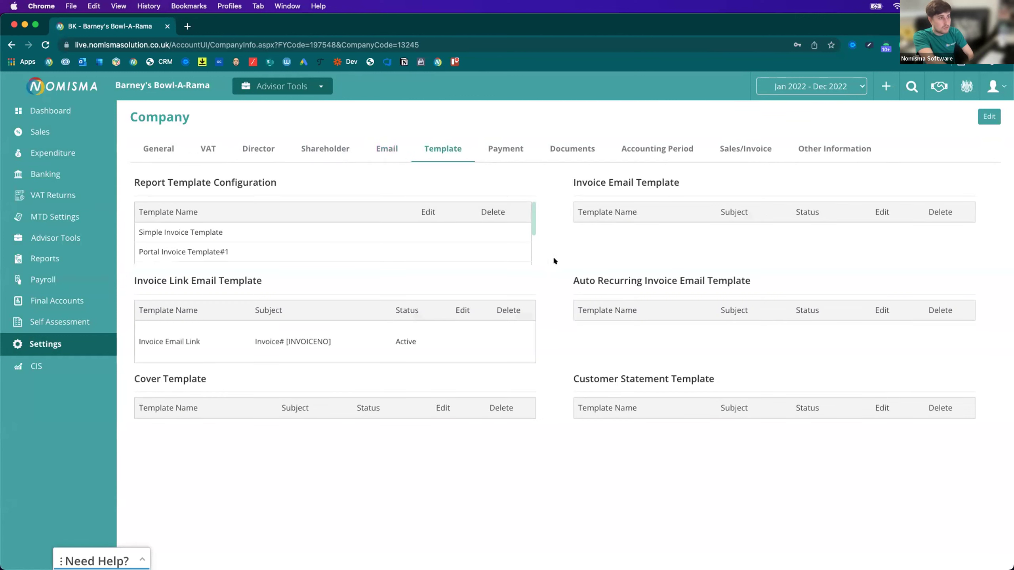
{"action": "left_click", "coordinate": [990, 116]}
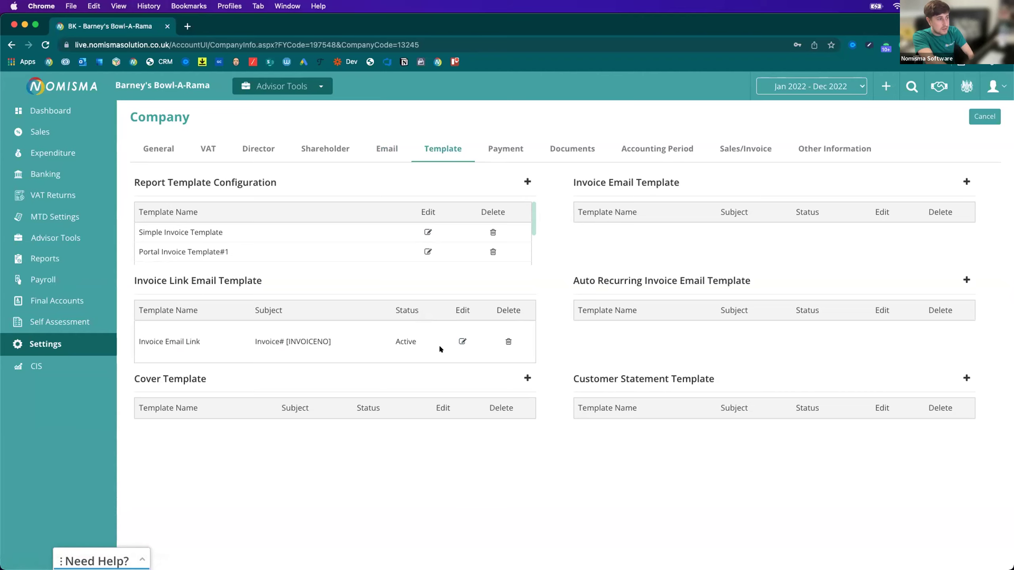
{"action": "left_click", "coordinate": [456, 341]}
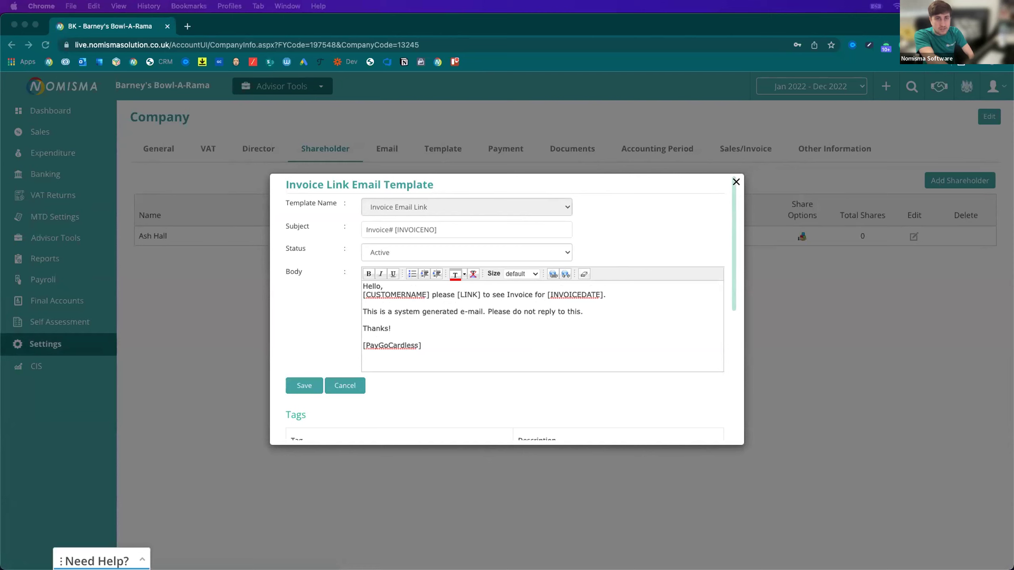
{"action": "left_click", "coordinate": [187, 25]}
{"action": "key", "text": "super+w"}
Copy the [LASTNAME] tag from the tag list and insert it after "Hello" in the email body, followed by a comma and a line break
{"action": "scroll", "coordinate": [507, 373], "scroll_direction": "down", "scroll_amount": 6}
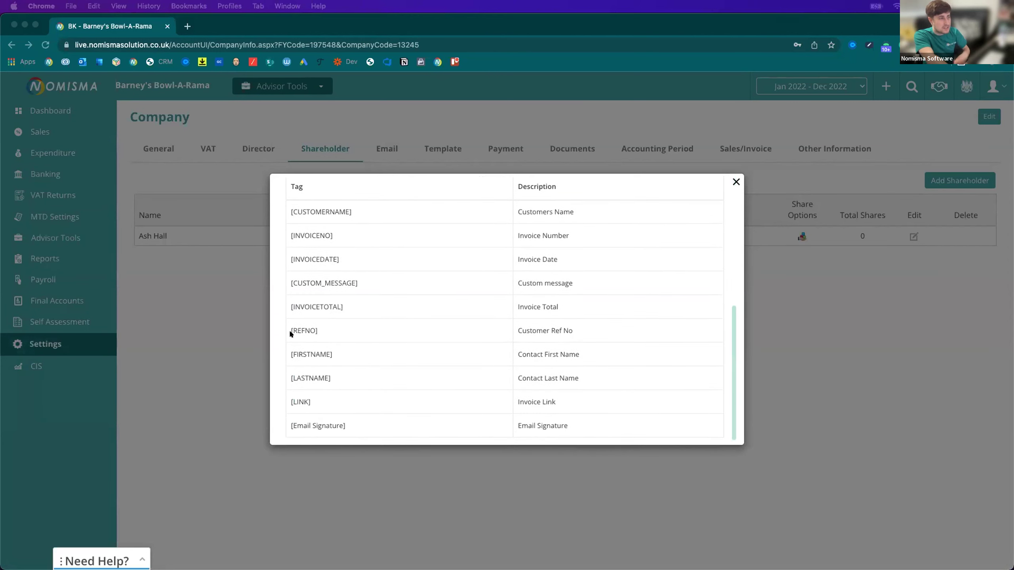
{"action": "left_click", "coordinate": [290, 377]}
{"action": "left_click_drag", "start_coordinate": [290, 375], "coordinate": [331, 372]}
{"action": "key", "text": "super+c"}
{"action": "scroll", "coordinate": [355, 328], "scroll_direction": "up", "scroll_amount": 6}
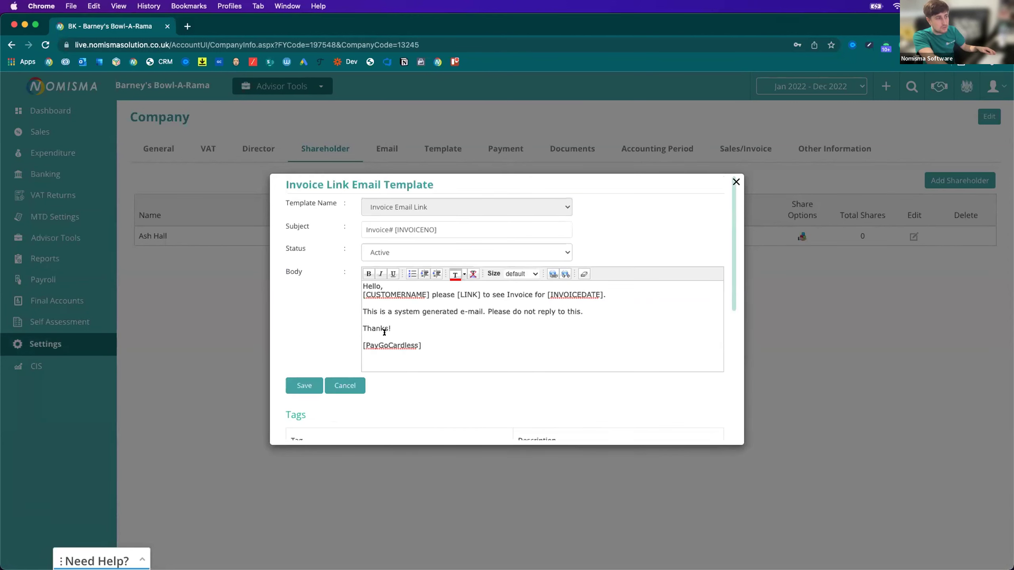
{"action": "left_click", "coordinate": [445, 283]}
{"action": "key", "text": "BackSpace"}
{"action": "key", "text": "super+v"}
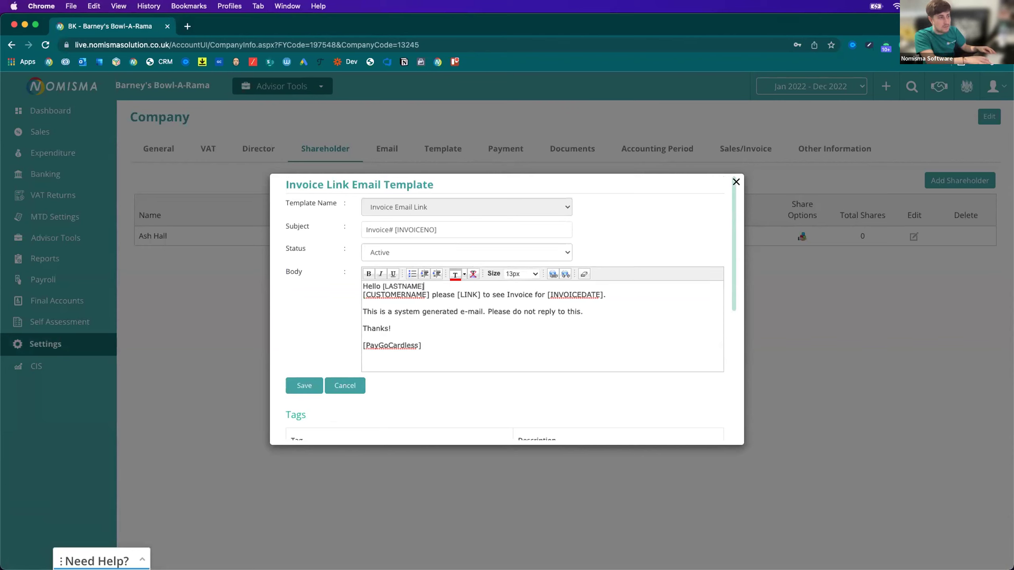
{"action": "type", "text": ","}
{"action": "key", "text": "Return"}
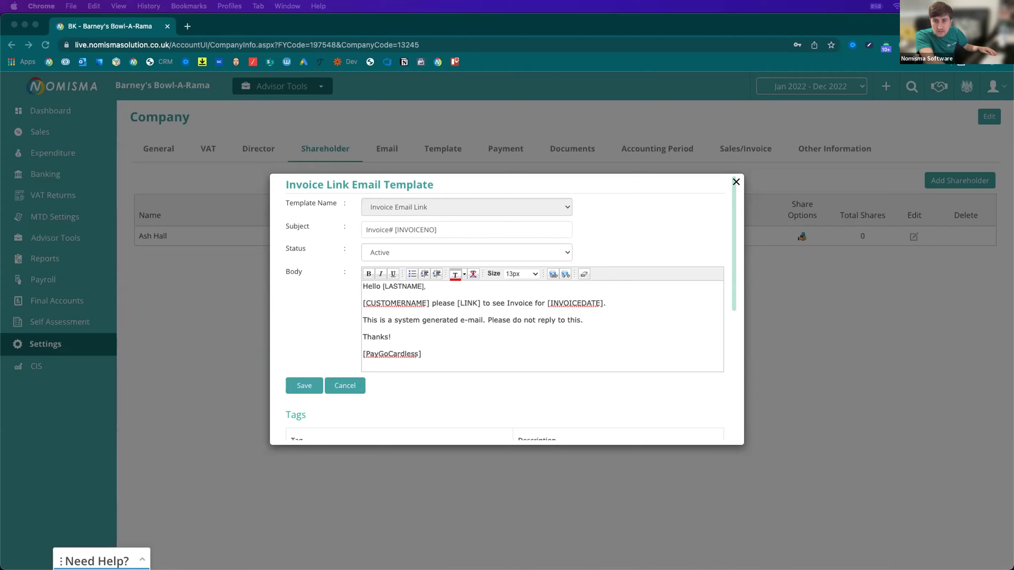
Replace the "Thanks!" and [PayGoCardless] closing with a copied email signature, look it over, and close the template without saving
{"action": "left_click_drag", "start_coordinate": [437, 344], "coordinate": [370, 328]}
{"action": "key", "text": "cmd+v"}
{"action": "scroll", "coordinate": [420, 332], "scroll_direction": "up", "scroll_amount": 2}
{"action": "scroll", "coordinate": [420, 332], "scroll_direction": "down", "scroll_amount": 3}
{"action": "scroll", "coordinate": [440, 339], "scroll_direction": "up", "scroll_amount": 4}
{"action": "scroll", "coordinate": [440, 339], "scroll_direction": "up", "scroll_amount": 5}
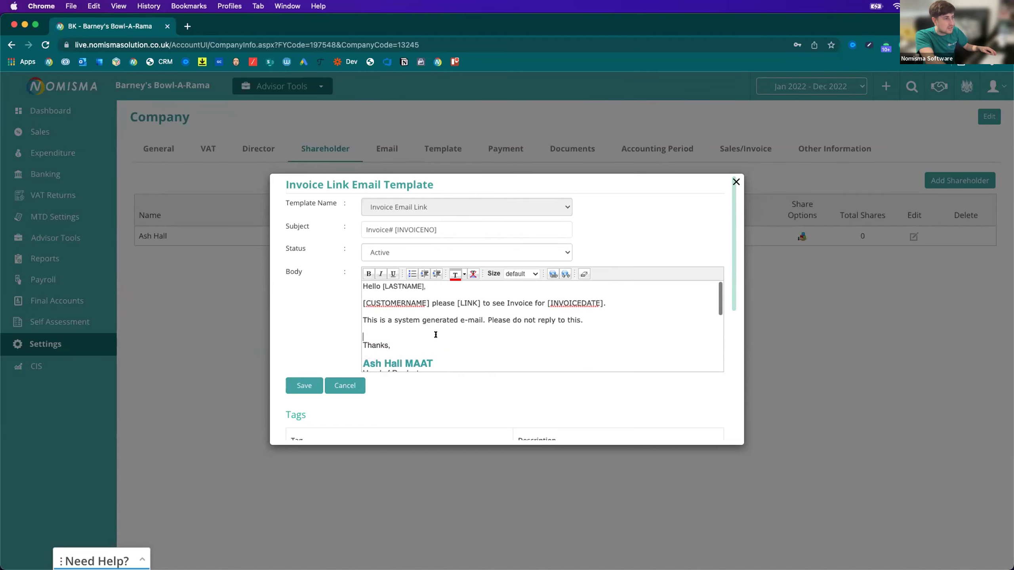
{"action": "scroll", "coordinate": [440, 328], "scroll_direction": "down", "scroll_amount": 8}
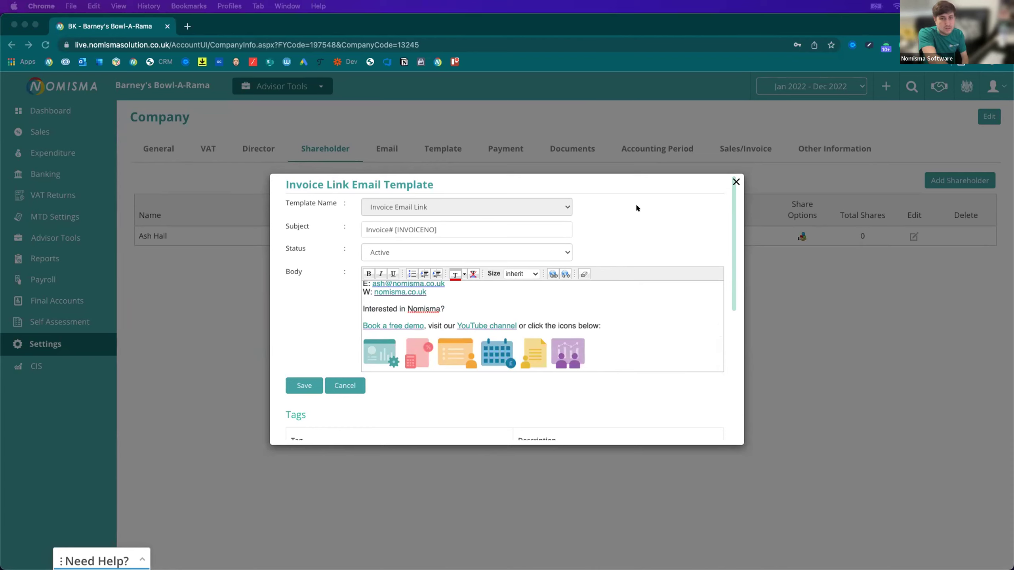
{"action": "left_click", "coordinate": [737, 182]}
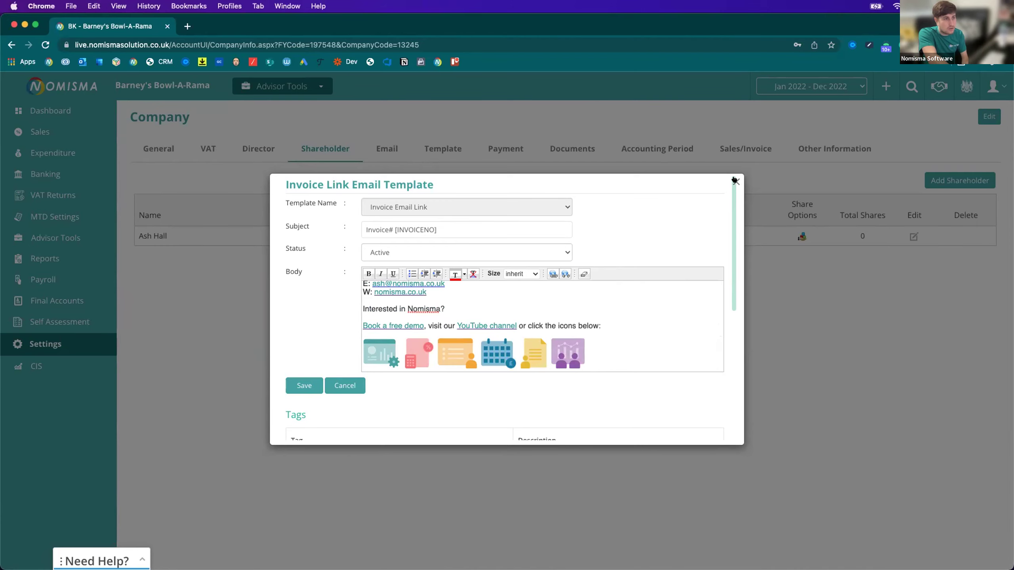
{"action": "left_click", "coordinate": [737, 182]}
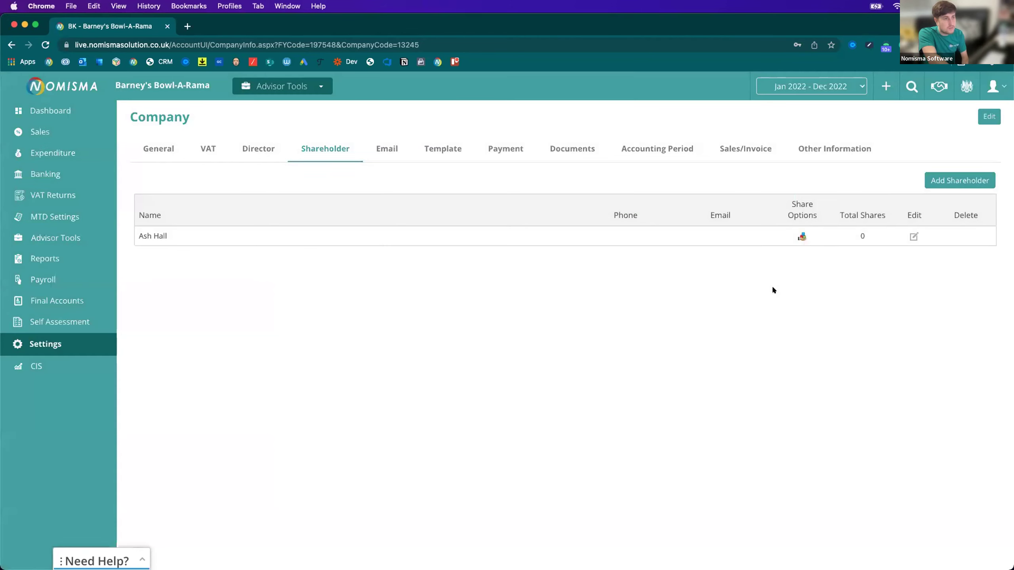
Return to the template settings and examine the Invoice Email, Auto Recurring Invoice Email and Customer Statement template sections
{"action": "left_click", "coordinate": [452, 149]}
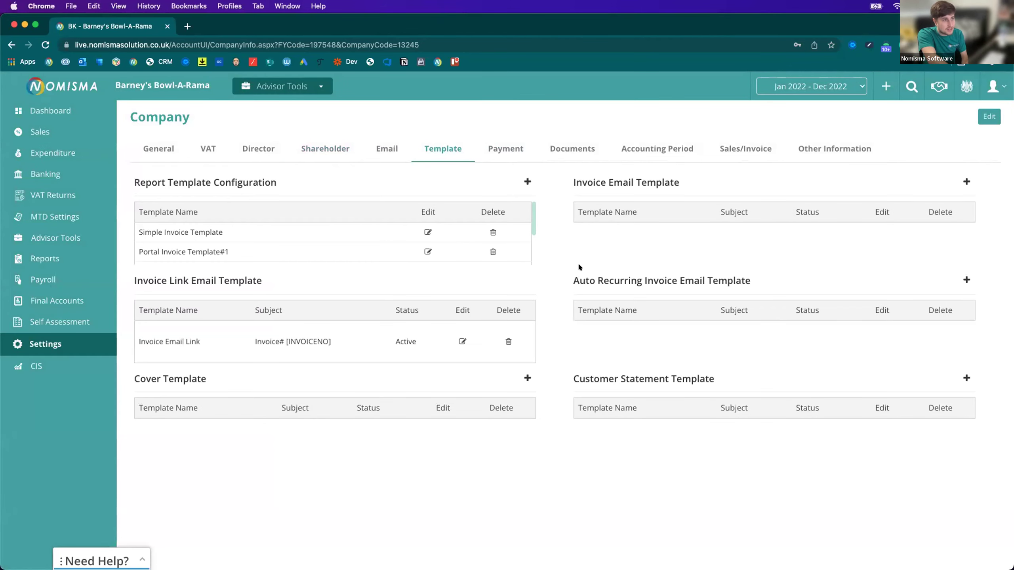
{"action": "left_click_drag", "start_coordinate": [576, 182], "coordinate": [689, 182]}
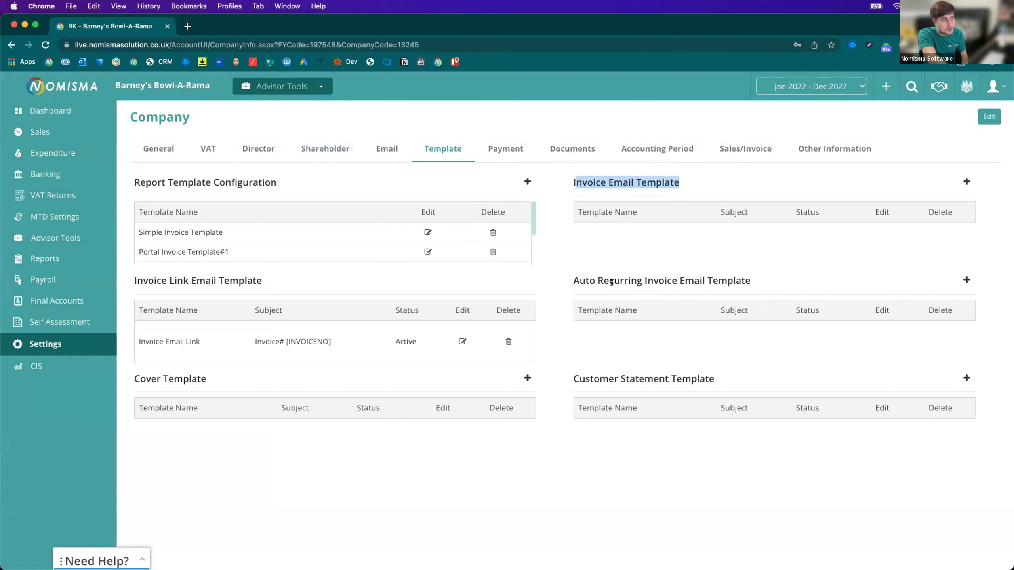
{"action": "left_click_drag", "start_coordinate": [577, 277], "coordinate": [756, 278]}
{"action": "left_click_drag", "start_coordinate": [591, 379], "coordinate": [678, 378]}
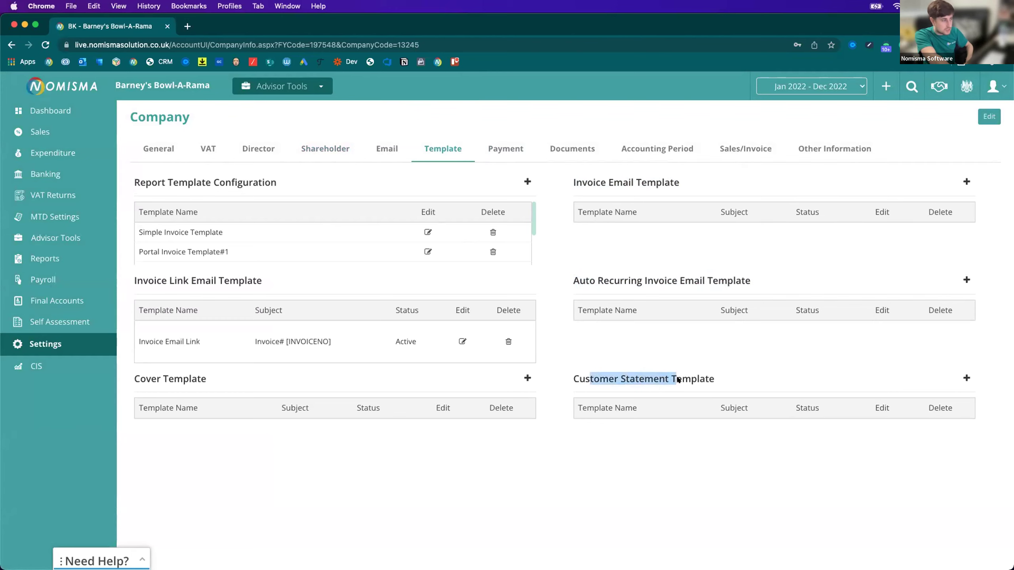
{"action": "left_click", "coordinate": [712, 336]}
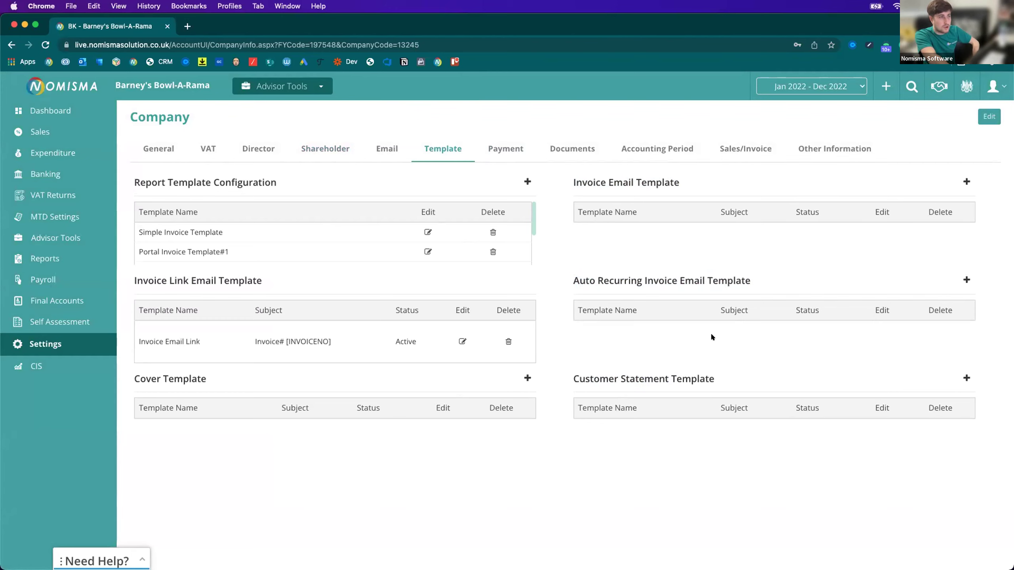
Review the company's Payment and Documents settings and open its list of accounting periods
{"action": "left_click", "coordinate": [516, 148]}
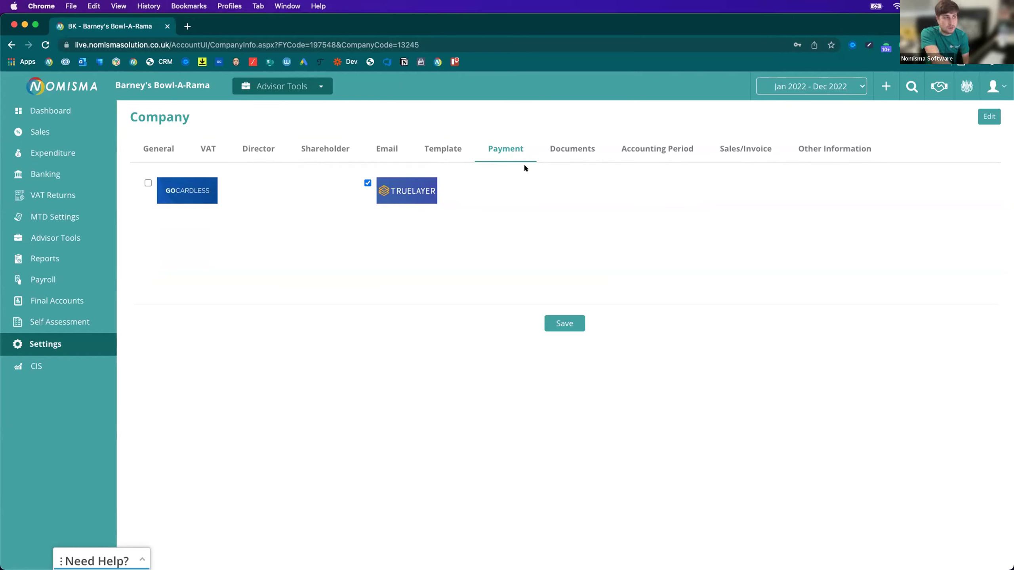
{"action": "left_click", "coordinate": [568, 149]}
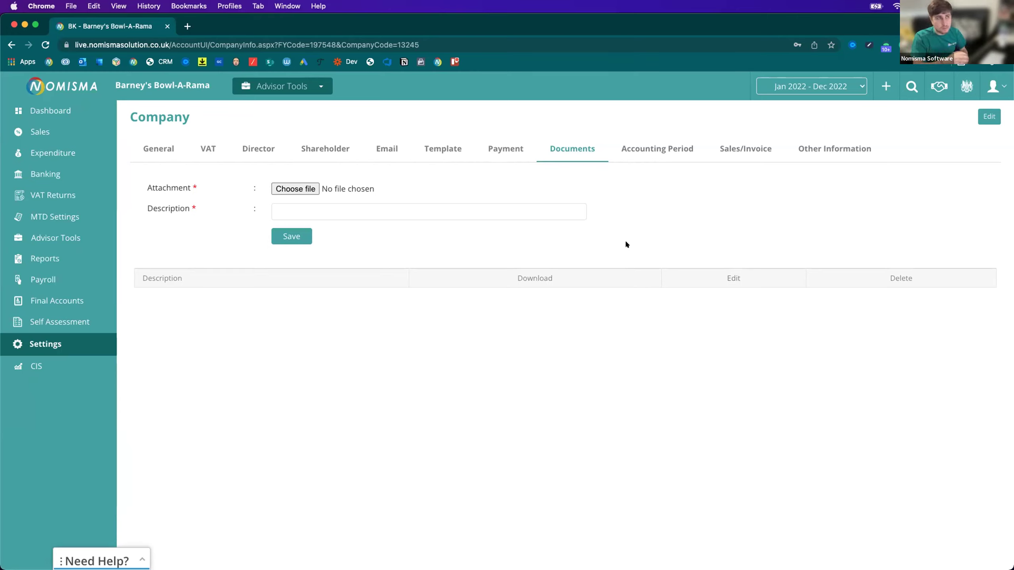
{"action": "left_click", "coordinate": [650, 168]}
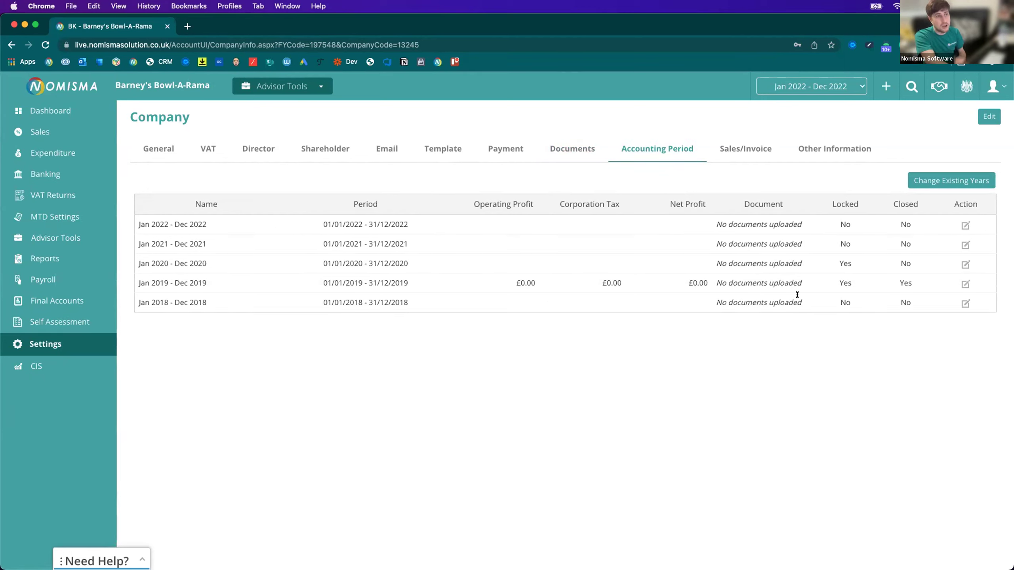
Open the company's Sales/Invoice settings and examine the payment terms, due days, Sale Invoice CIS rates, and invoice discount and retention options
{"action": "left_click", "coordinate": [740, 150]}
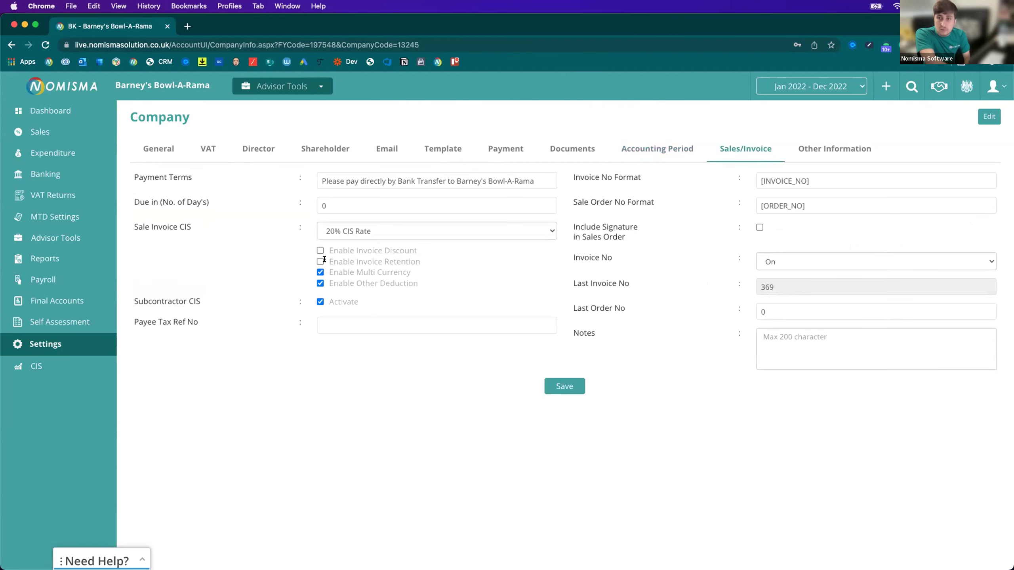
{"action": "left_click_drag", "start_coordinate": [508, 180], "coordinate": [307, 160]}
{"action": "triple_click", "coordinate": [322, 181]}
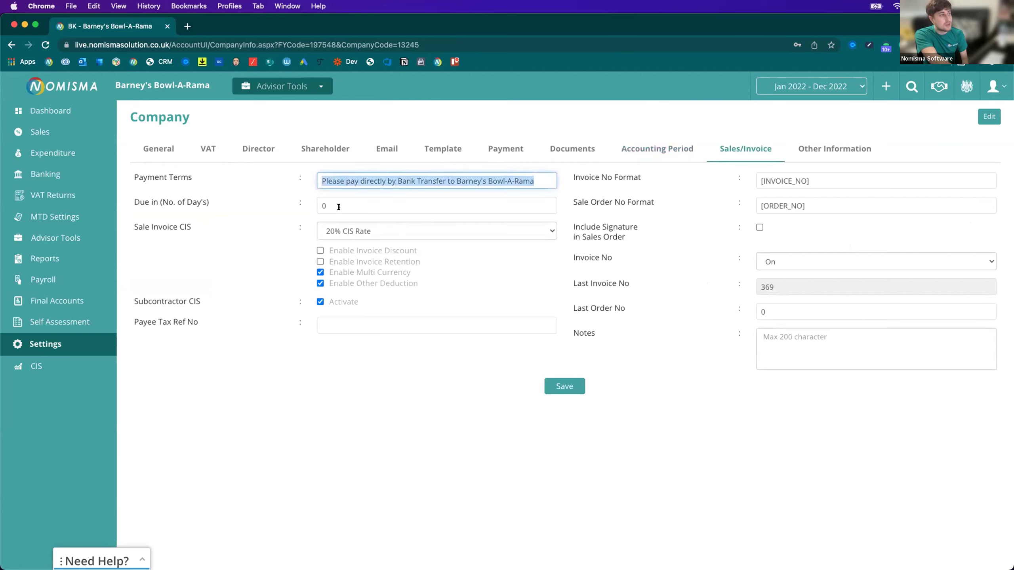
{"action": "key", "text": "Tab"}
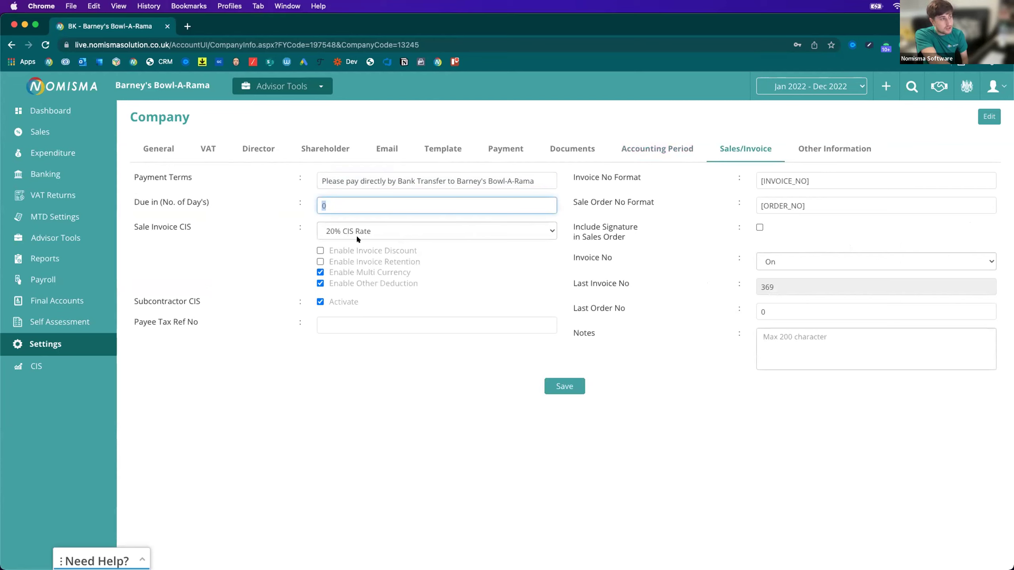
{"action": "left_click", "coordinate": [340, 228]}
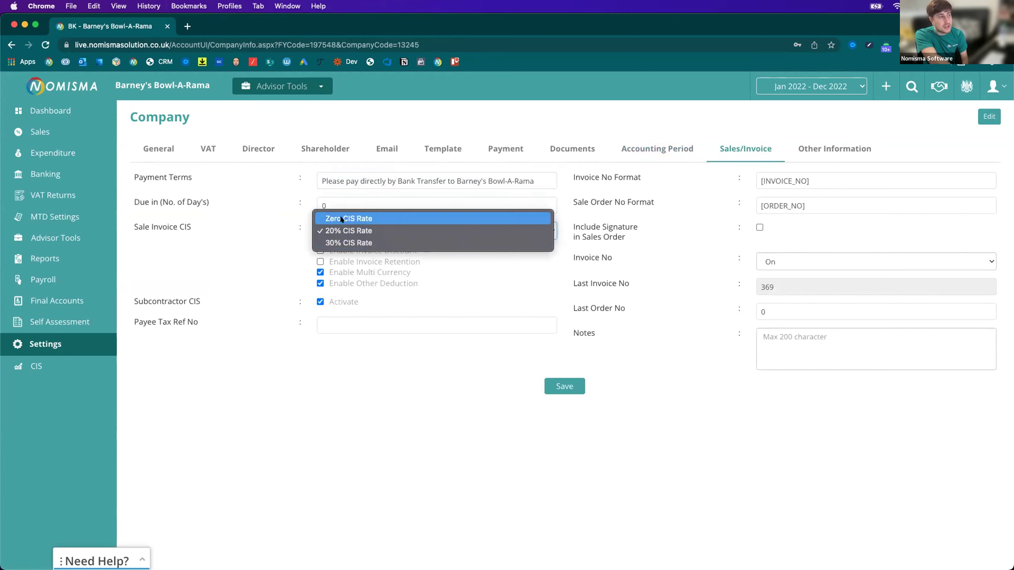
{"action": "left_click", "coordinate": [276, 228]}
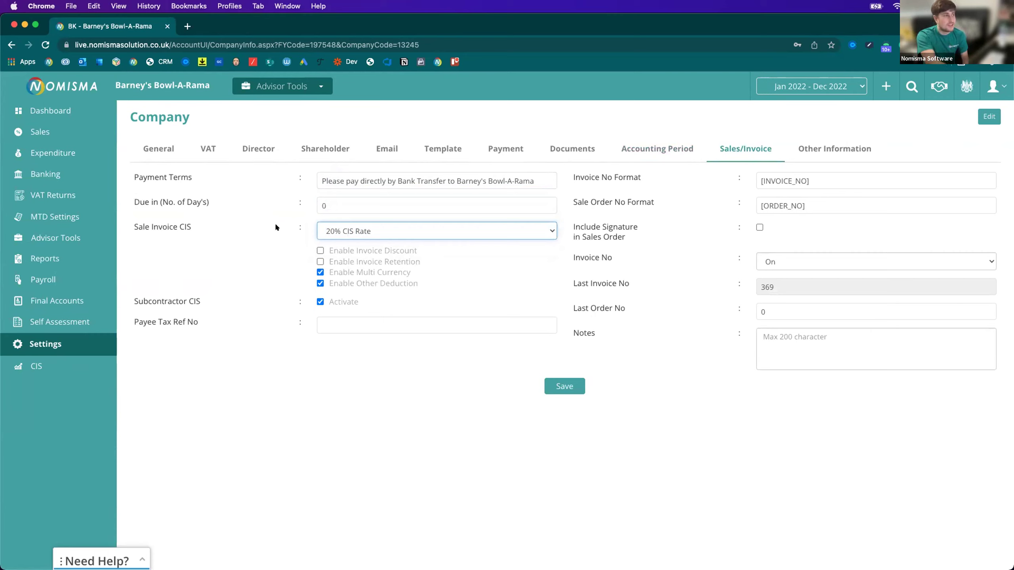
{"action": "left_click_drag", "start_coordinate": [340, 250], "coordinate": [417, 250]}
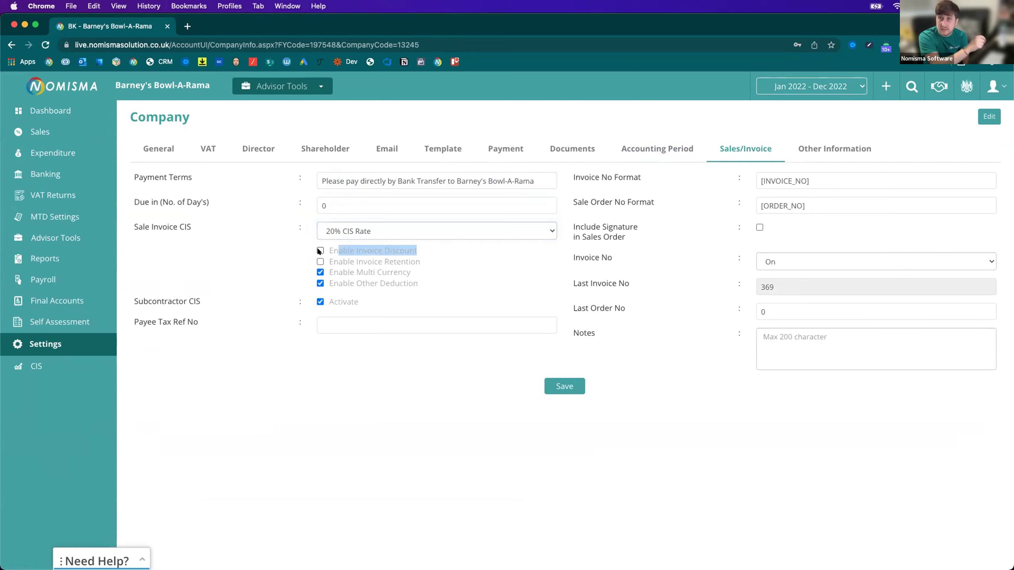
{"action": "left_click", "coordinate": [374, 261]}
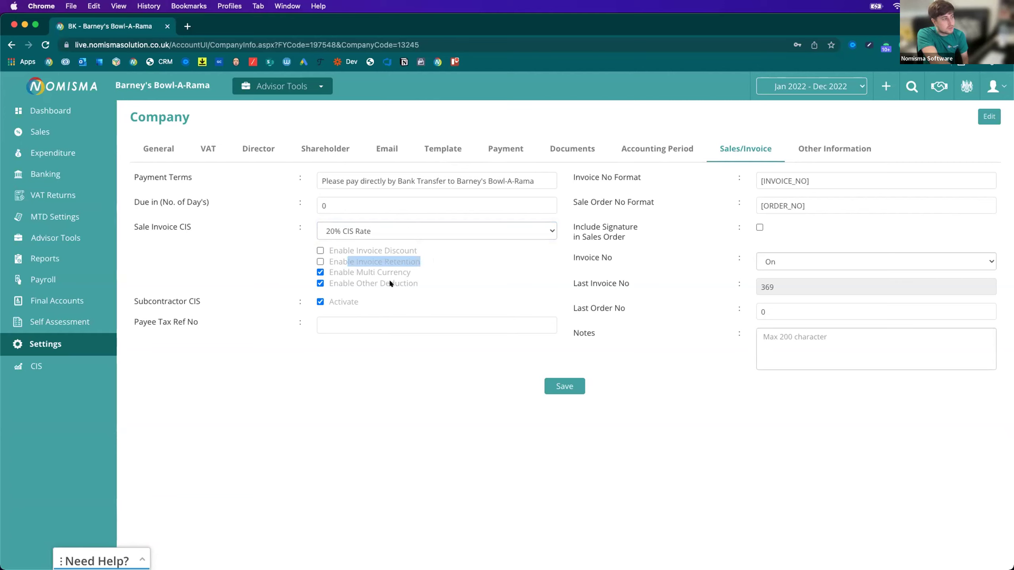
Review the Invoice No on/off options and the Notes field in the Sales/Invoice settings without changing them
{"action": "left_click", "coordinate": [721, 269]}
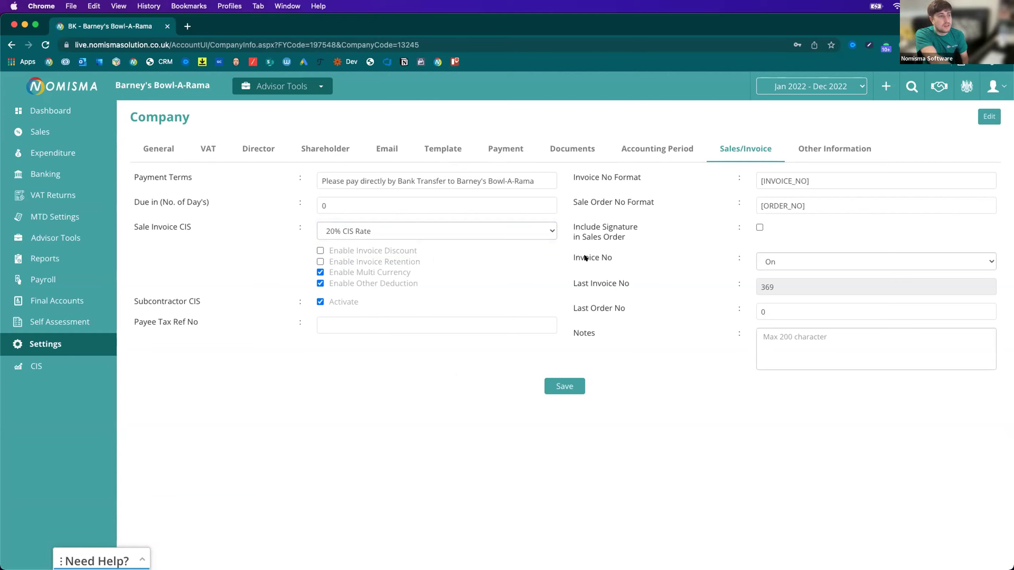
{"action": "left_click", "coordinate": [779, 260]}
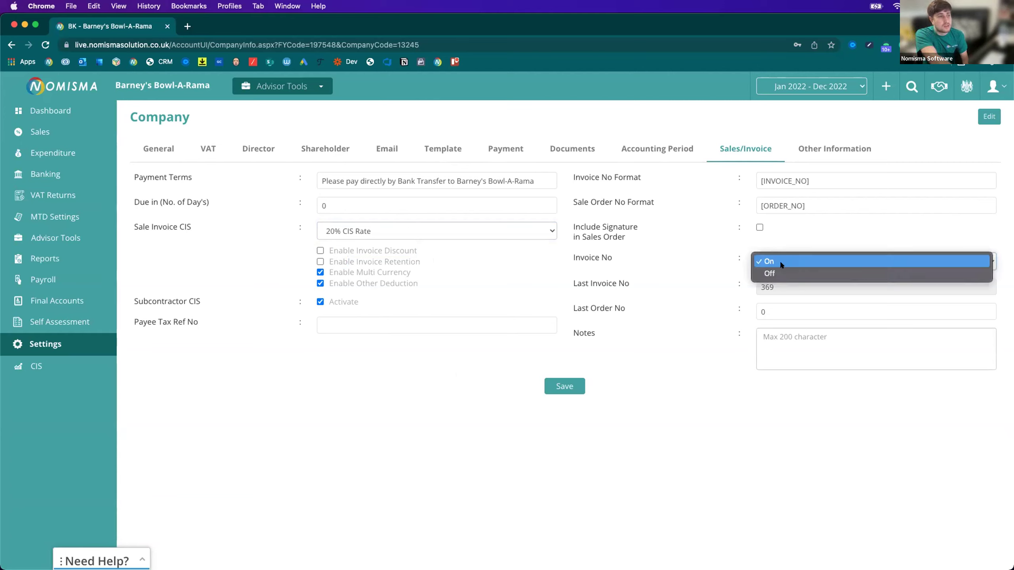
{"action": "left_click", "coordinate": [622, 250]}
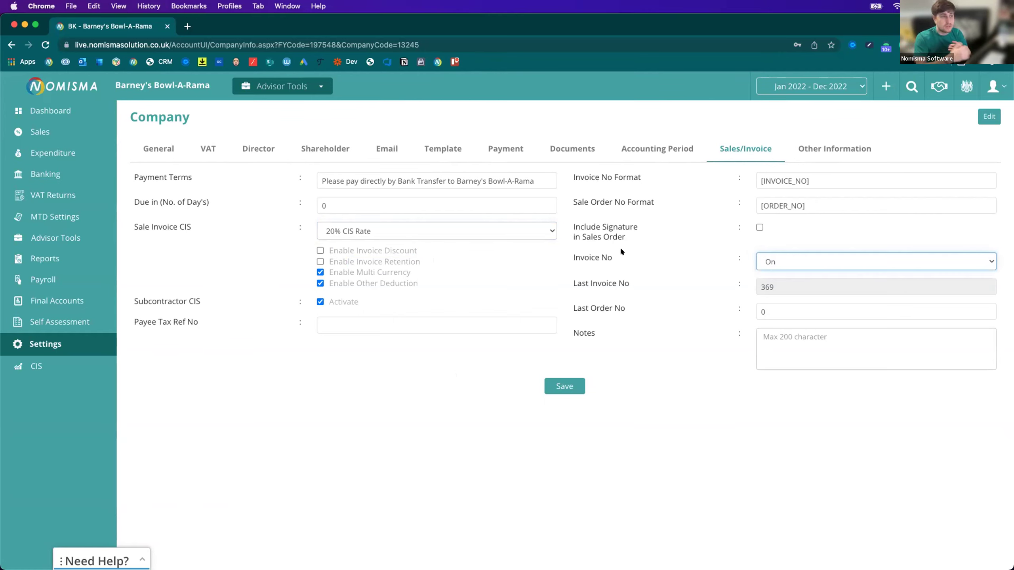
{"action": "left_click", "coordinate": [795, 337]}
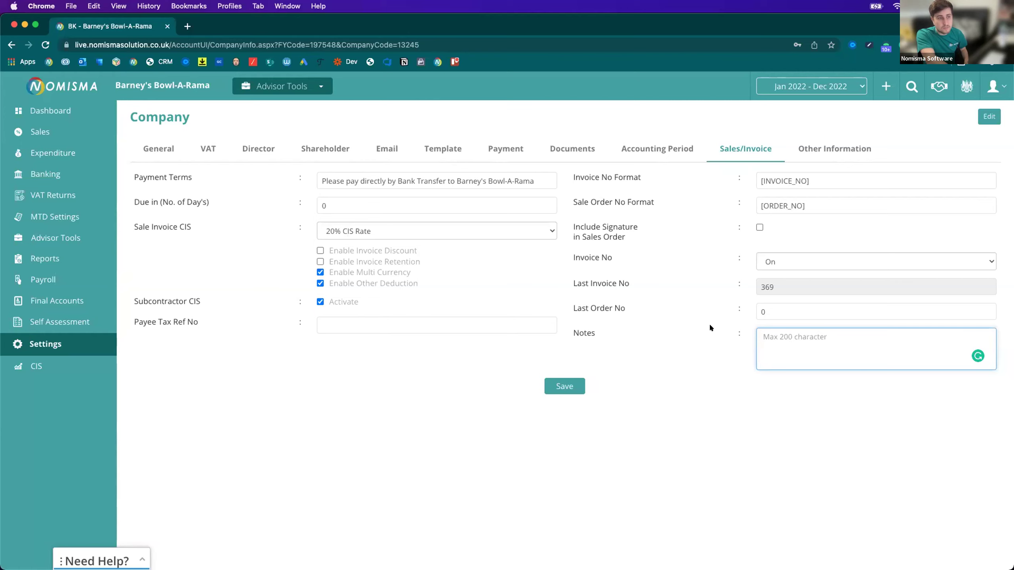
{"action": "left_click", "coordinate": [733, 287]}
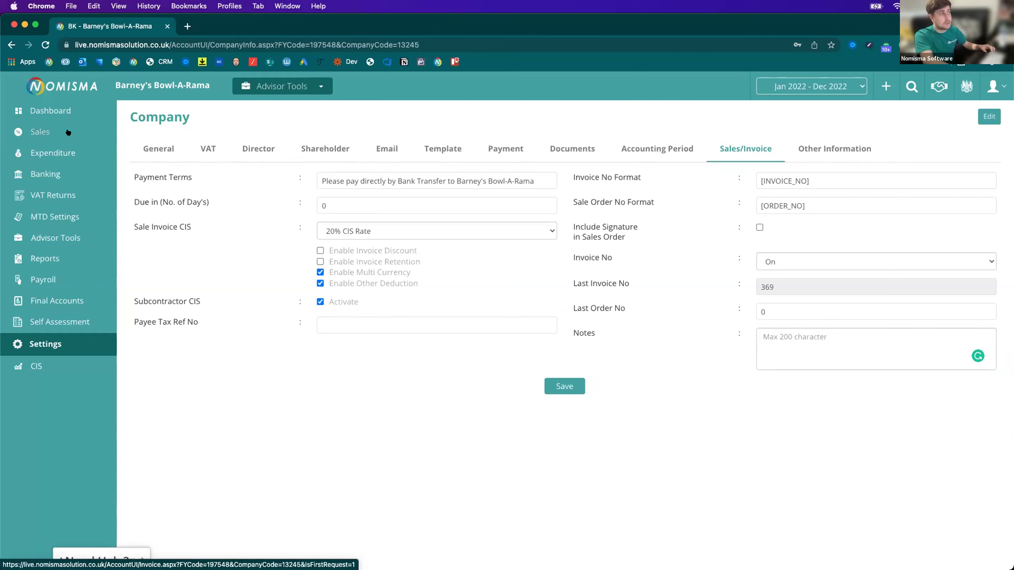
Find the Nomisma bookkeeping app in a new browser tab and open its Google Play page
{"action": "left_click", "coordinate": [187, 26]}
{"action": "type", "text": "bookkeeping m"}
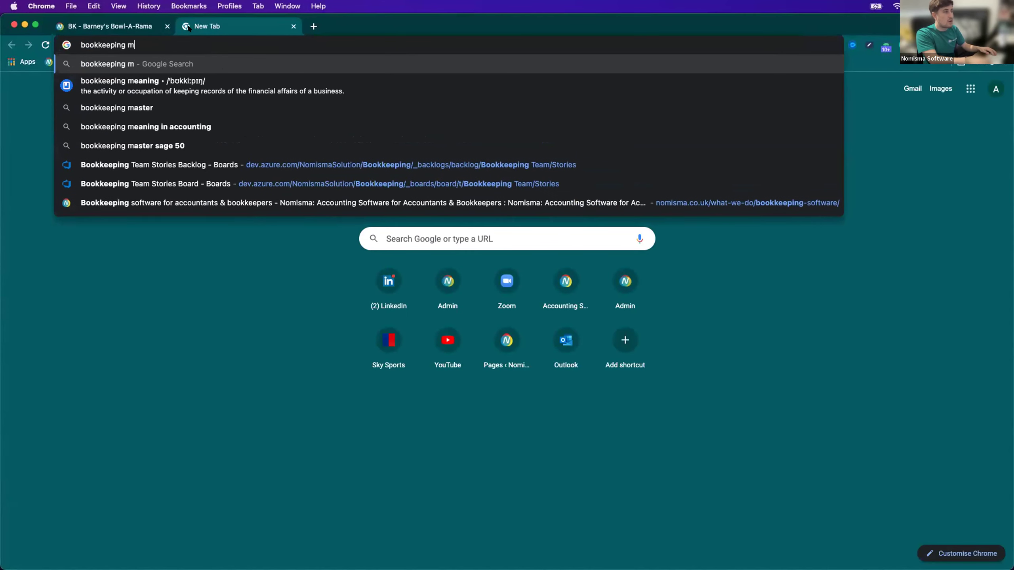
{"action": "key", "text": "BackSpace"}
{"action": "key", "text": "Up"}
{"action": "key", "text": "super+a"}
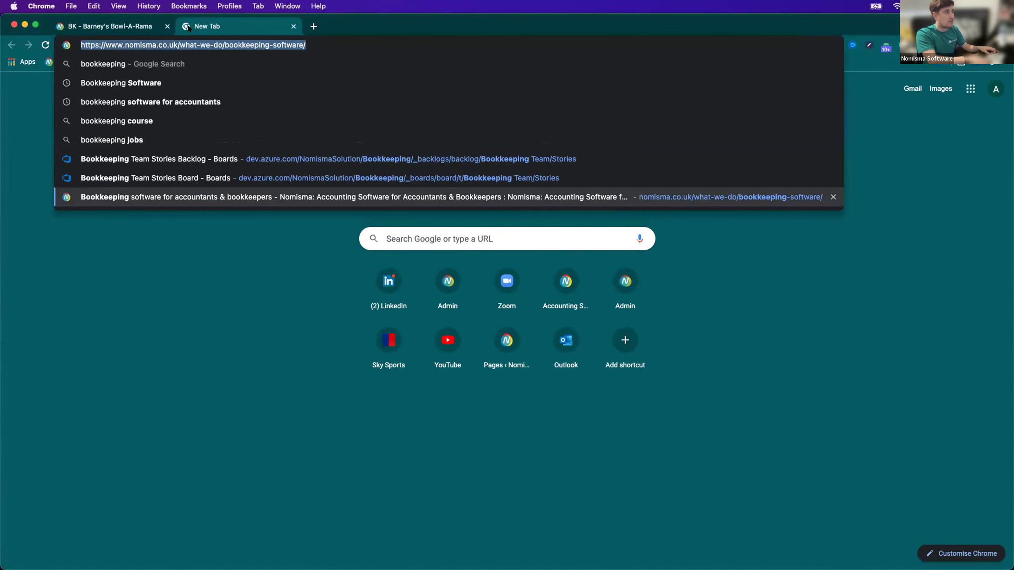
{"action": "type", "text": "nomisma bookkeeping app"}
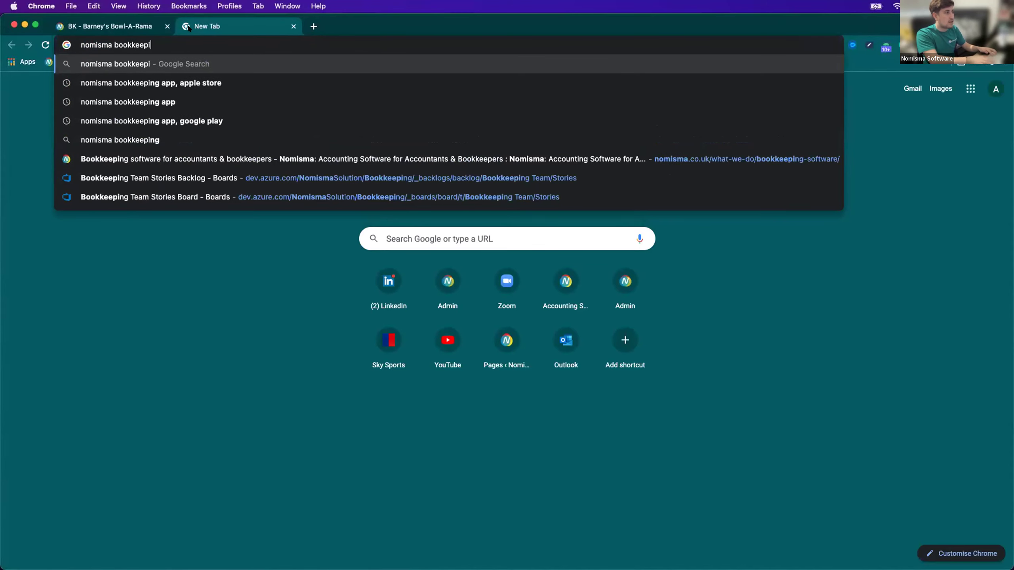
{"action": "key", "text": "Down"}
{"action": "key", "text": "Down"}
{"action": "key", "text": "Down"}
{"action": "key", "text": "Down"}
{"action": "key", "text": "Down"}
{"action": "key", "text": "Down"}
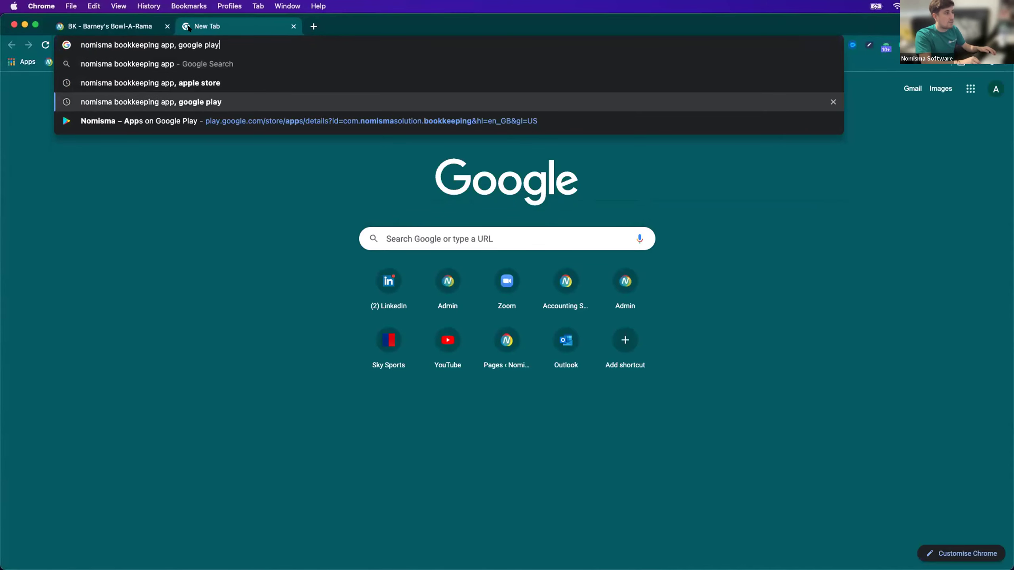
{"action": "key", "text": "Return"}
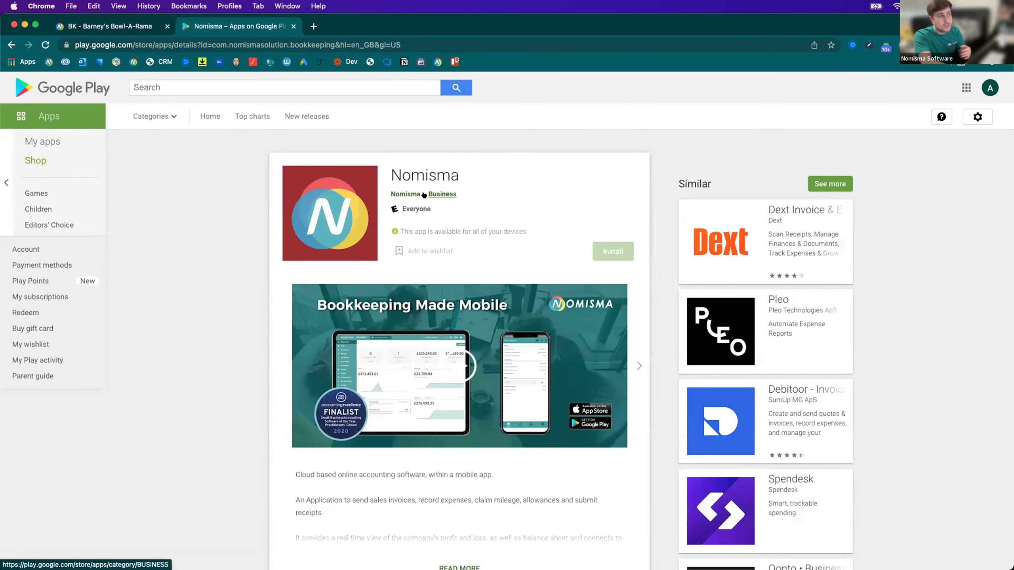
Browse the Nomisma app's enlarged preview images on its Google Play page, and close the image viewer
{"action": "left_click", "coordinate": [639, 365]}
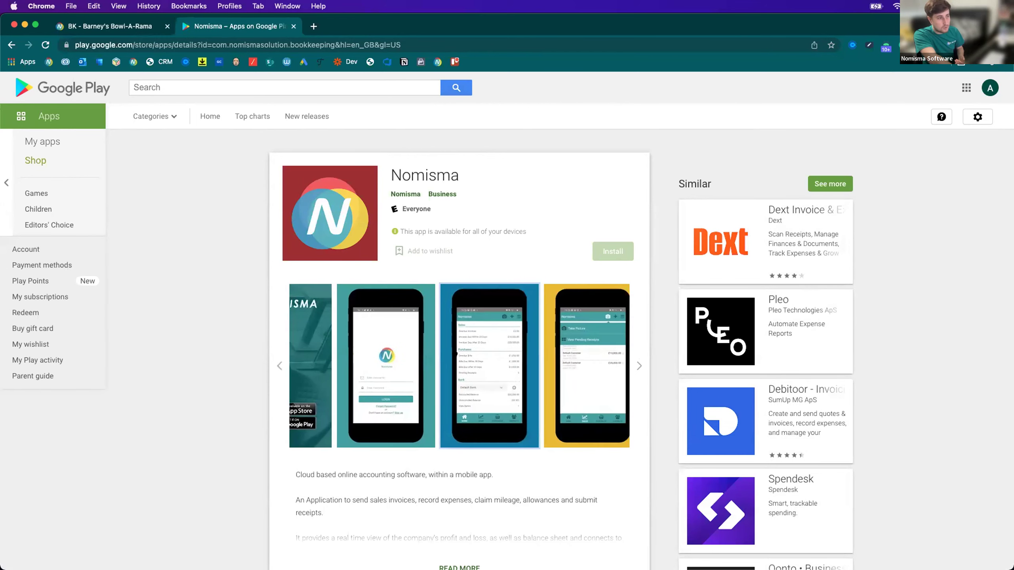
{"action": "left_click", "coordinate": [493, 347]}
{"action": "left_click", "coordinate": [609, 337]}
{"action": "left_click", "coordinate": [610, 337]}
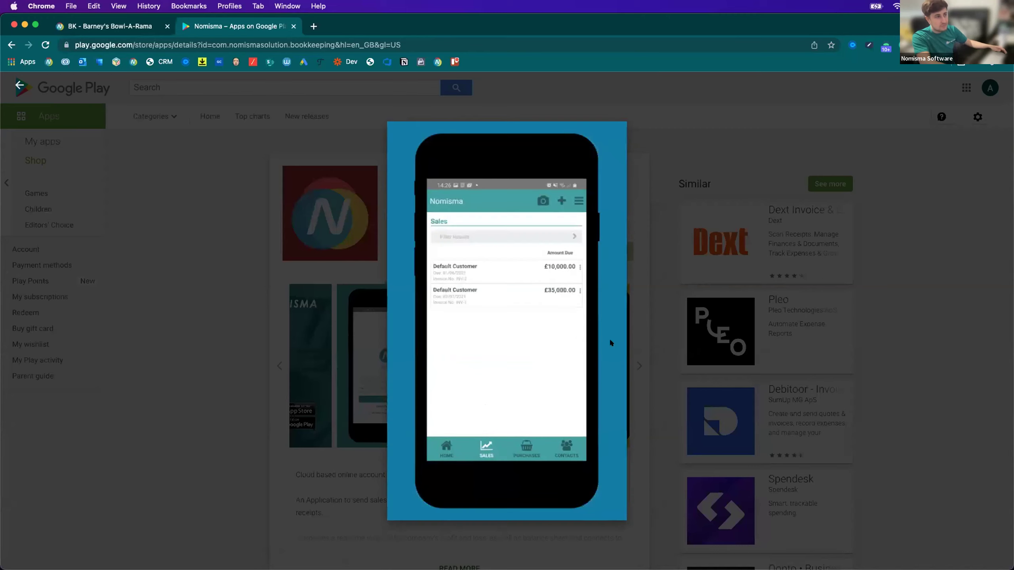
{"action": "left_click", "coordinate": [609, 342]}
{"action": "left_click", "coordinate": [208, 251]}
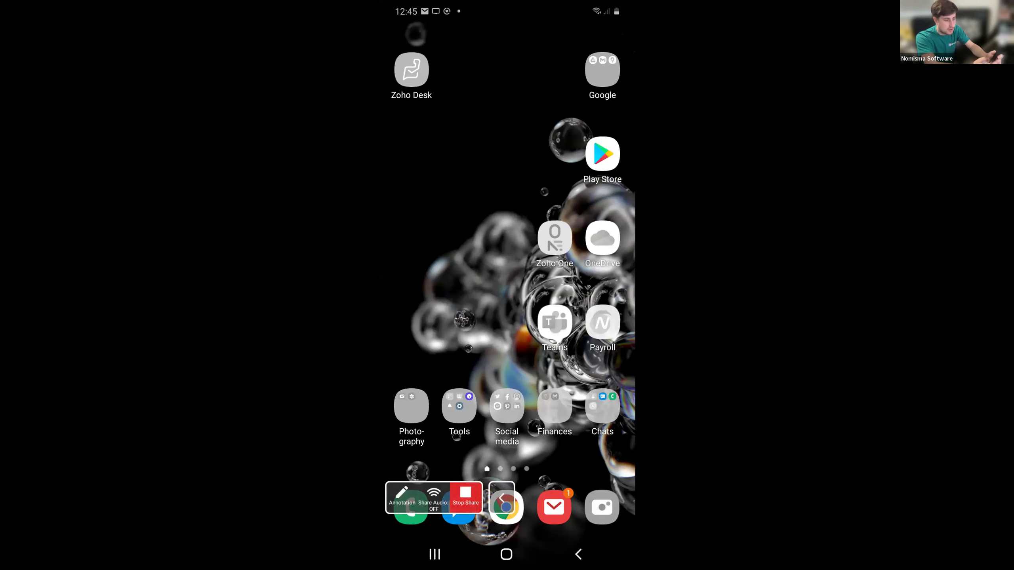
Switch to the Nomisma mobile app from the phone's recent apps and look through its Purchases, Sales and Home screens
{"action": "left_click", "coordinate": [435, 555]}
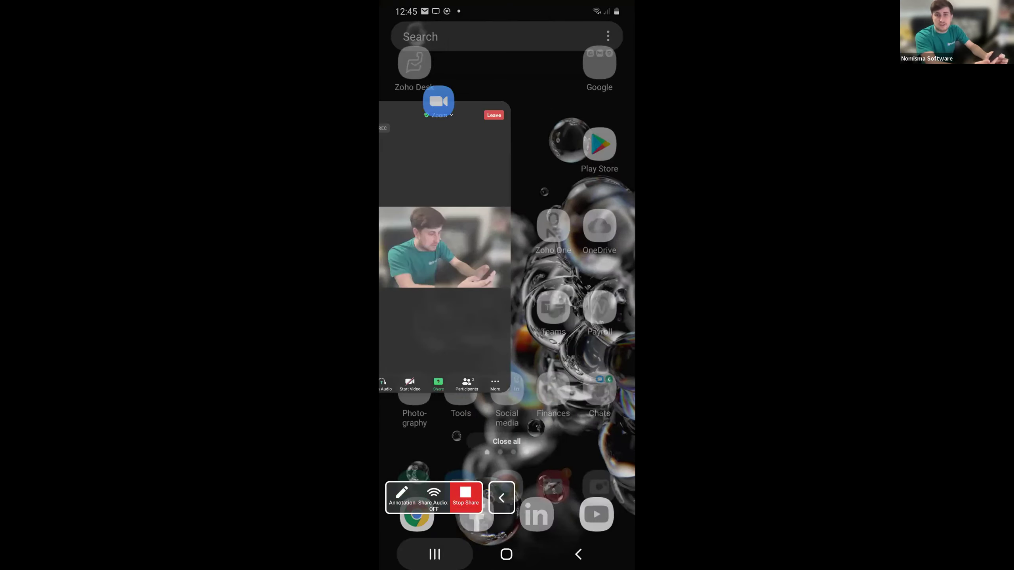
{"action": "left_click_drag", "start_coordinate": [439, 239], "coordinate": [579, 240]}
{"action": "left_click", "coordinate": [479, 240]}
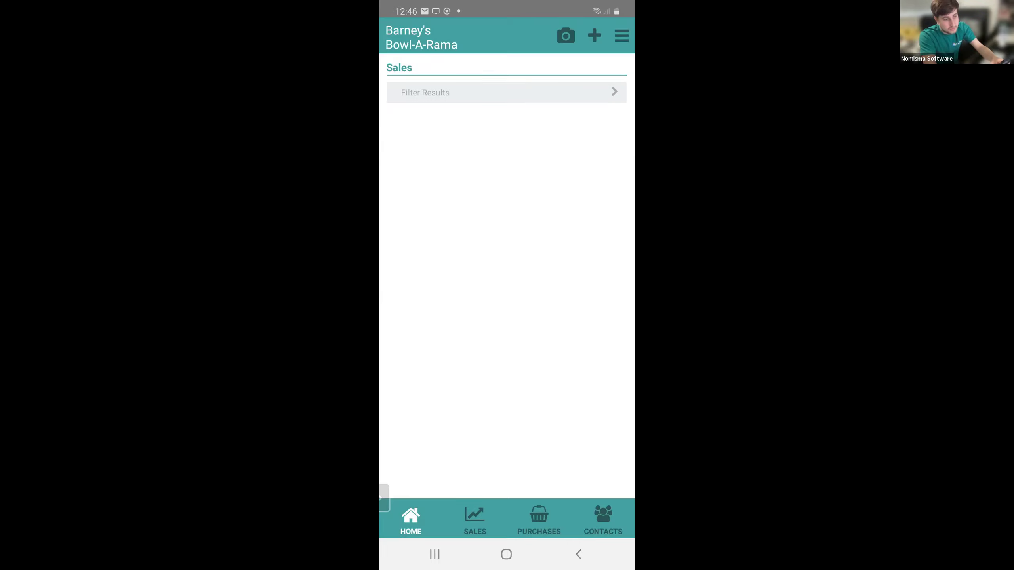
{"action": "left_click", "coordinate": [539, 520]}
{"action": "left_click", "coordinate": [474, 519]}
{"action": "left_click", "coordinate": [410, 519]}
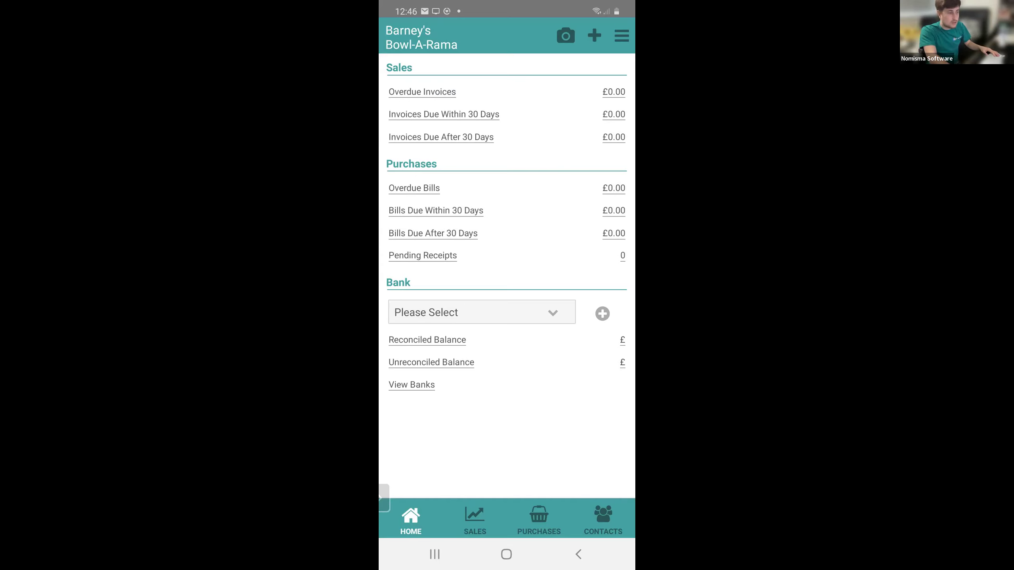
Log out of the Nomisma mobile app and return to its login form, ready for the username
{"action": "left_click", "coordinate": [621, 35]}
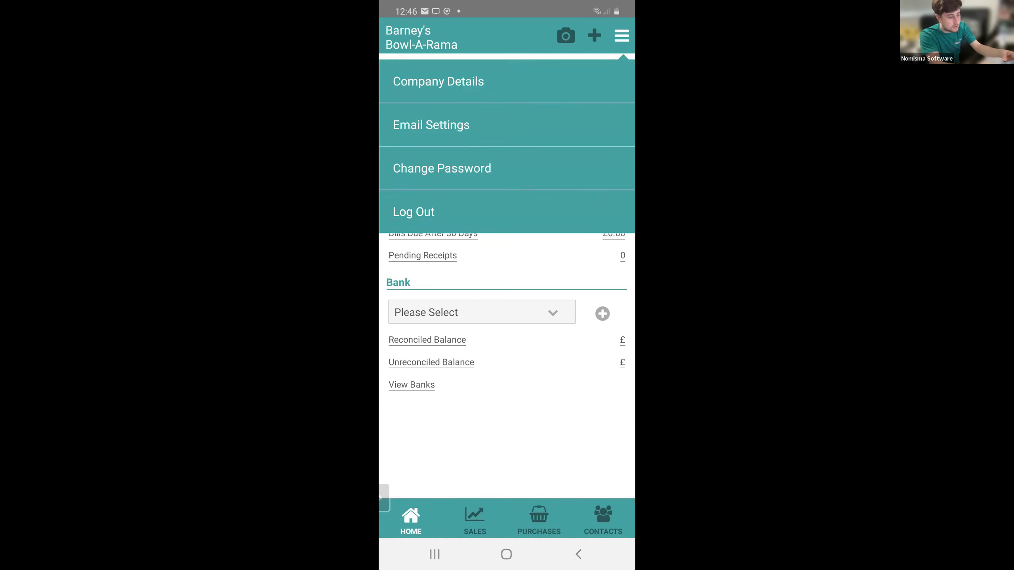
{"action": "left_click", "coordinate": [413, 210]}
{"action": "left_click", "coordinate": [581, 311]}
{"action": "left_click", "coordinate": [479, 168]}
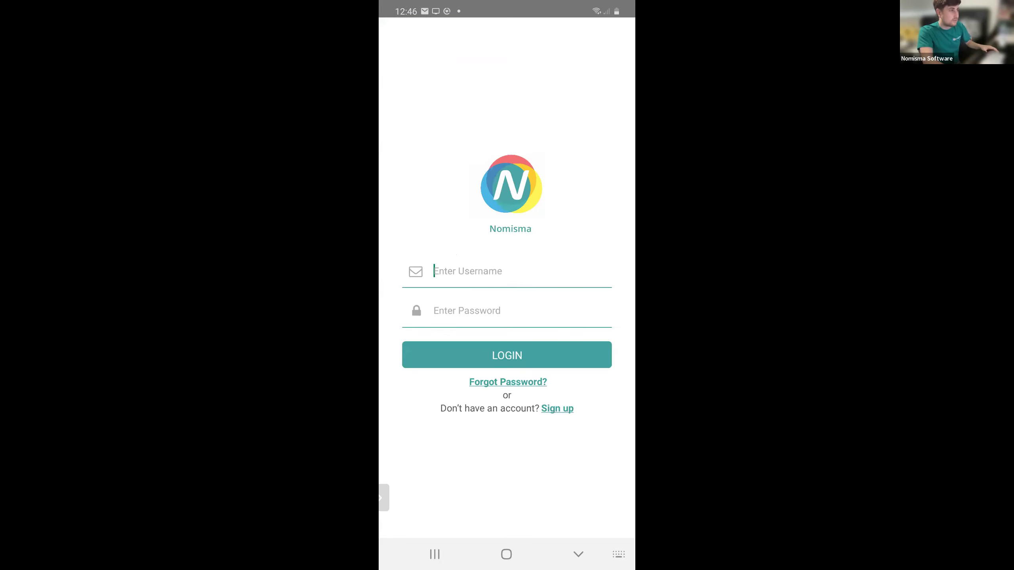
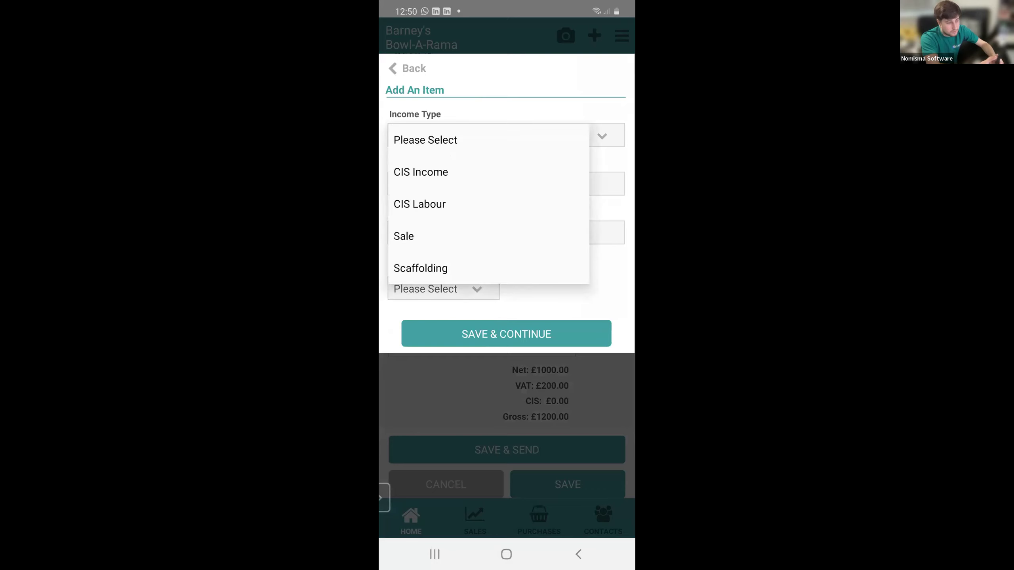
Add a CIS Labour item described as "testing" with unit price 100, quantity 25 and standard-rate VAT, and save and send the invoice
{"action": "left_click", "coordinate": [488, 204]}
{"action": "type", "text": "test"}
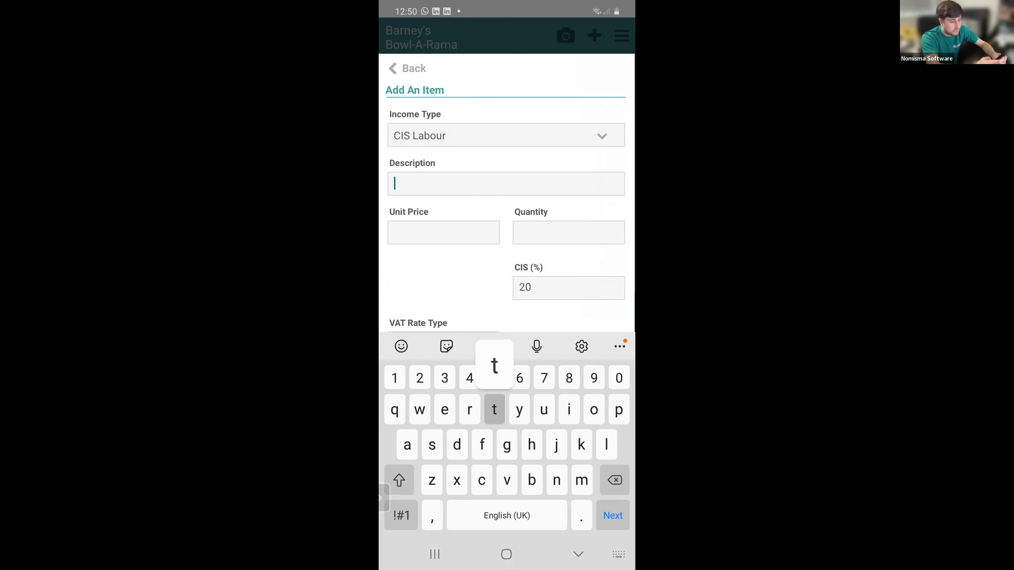
{"action": "type", "text": "ing"}
{"action": "key", "text": "Tab"}
{"action": "type", "text": "100"}
{"action": "key", "text": "Tab"}
{"action": "type", "text": "20"}
{"action": "left_click", "coordinate": [578, 555]}
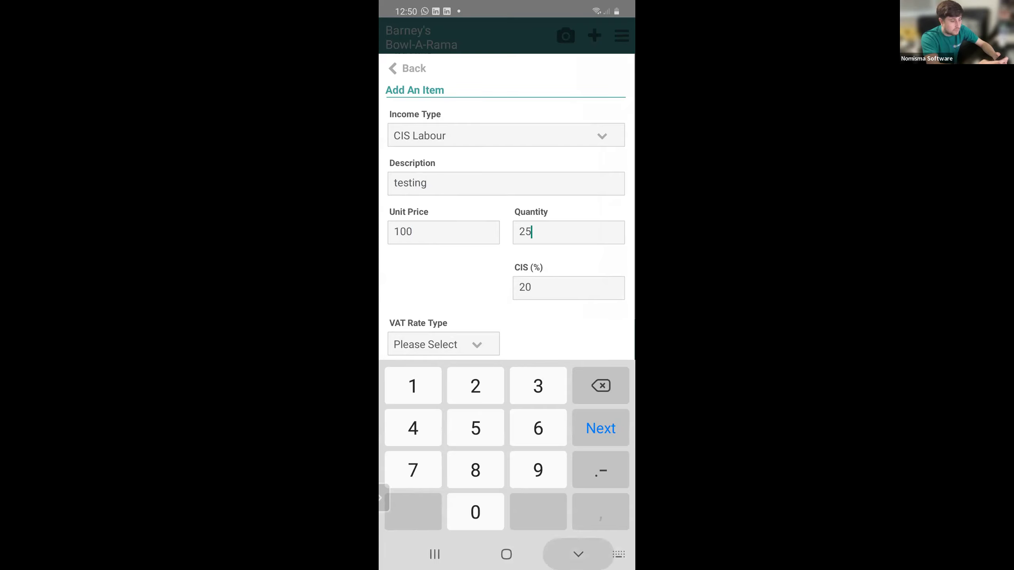
{"action": "left_click", "coordinate": [444, 344]}
{"action": "left_click", "coordinate": [427, 272]}
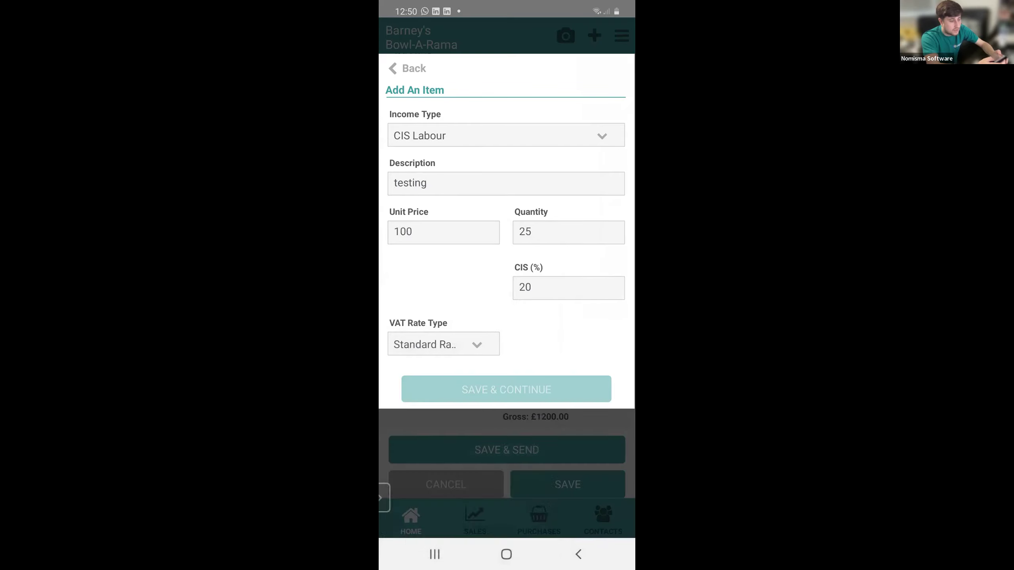
{"action": "left_click", "coordinate": [507, 389]}
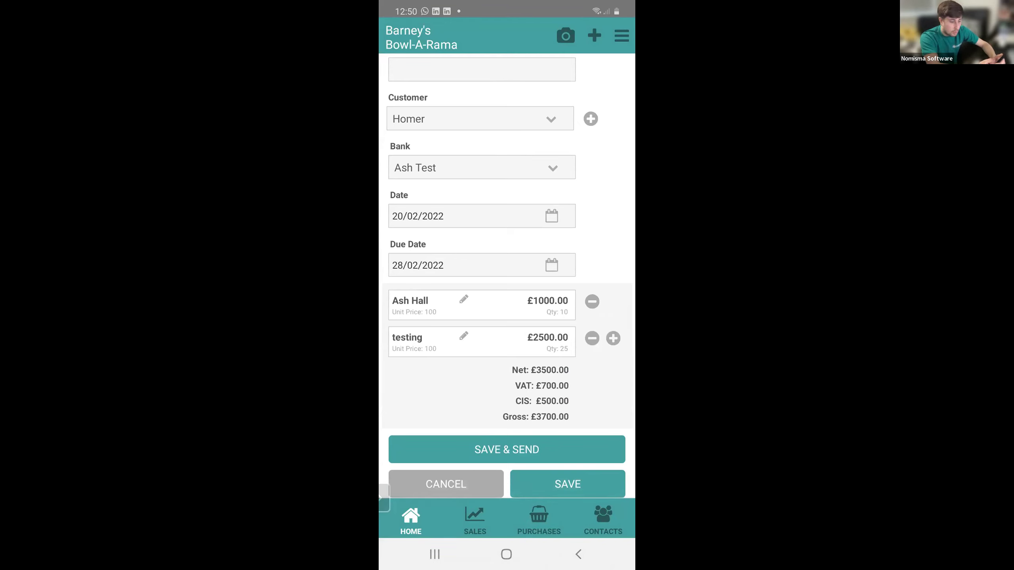
{"action": "left_click", "coordinate": [506, 449]}
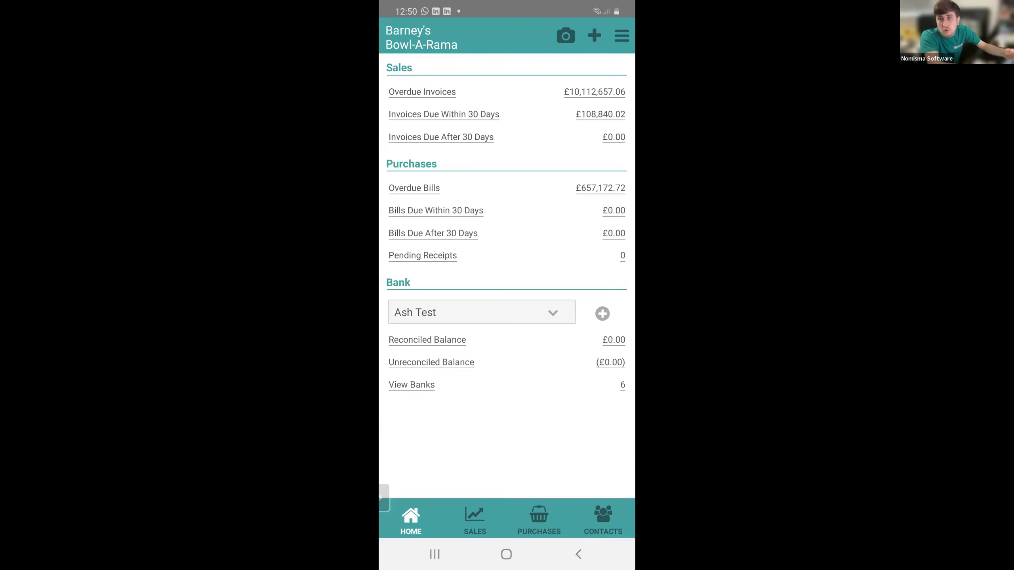
Start a new mileage claim, select the claimant, and describe the trip as from home to the destination postcode
{"action": "left_click", "coordinate": [594, 36]}
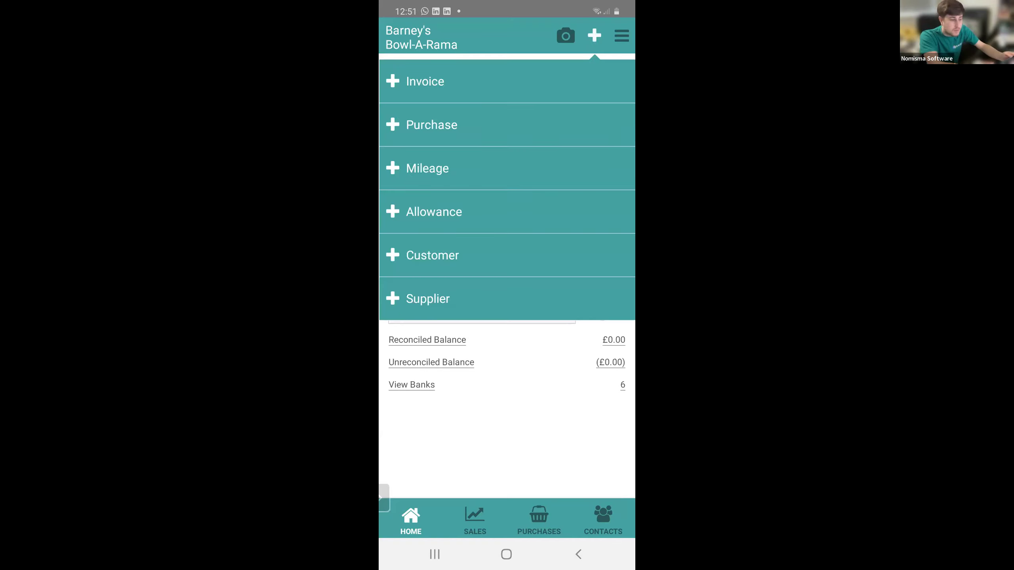
{"action": "left_click", "coordinate": [427, 169]}
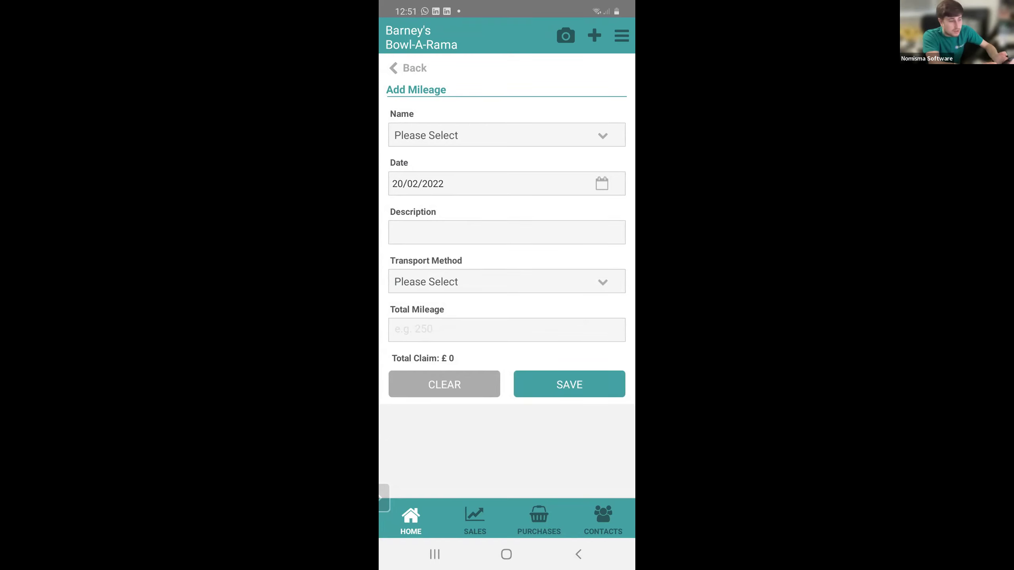
{"action": "left_click", "coordinate": [499, 135]}
{"action": "left_click", "coordinate": [439, 170]}
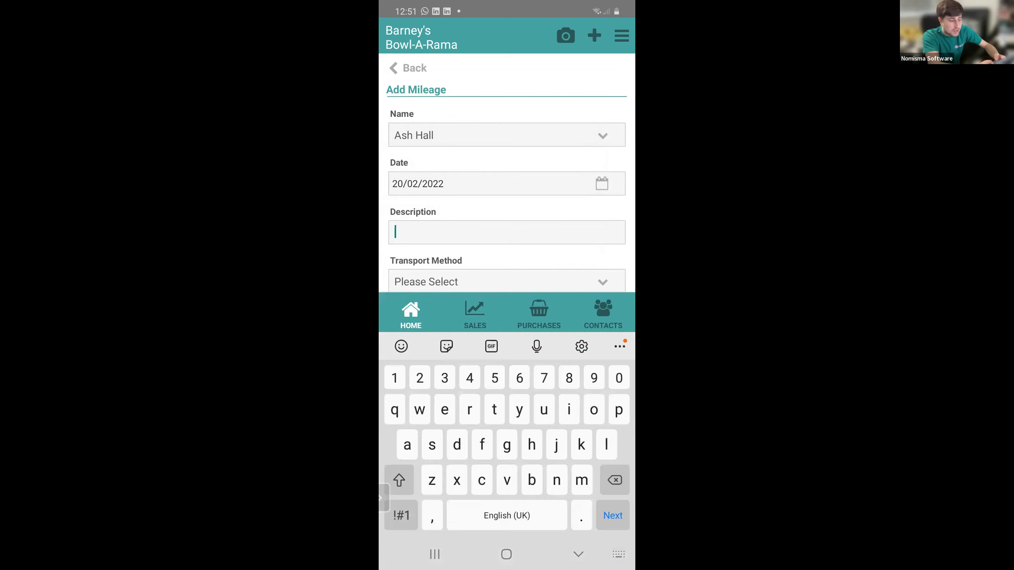
{"action": "type", "text": "From home"}
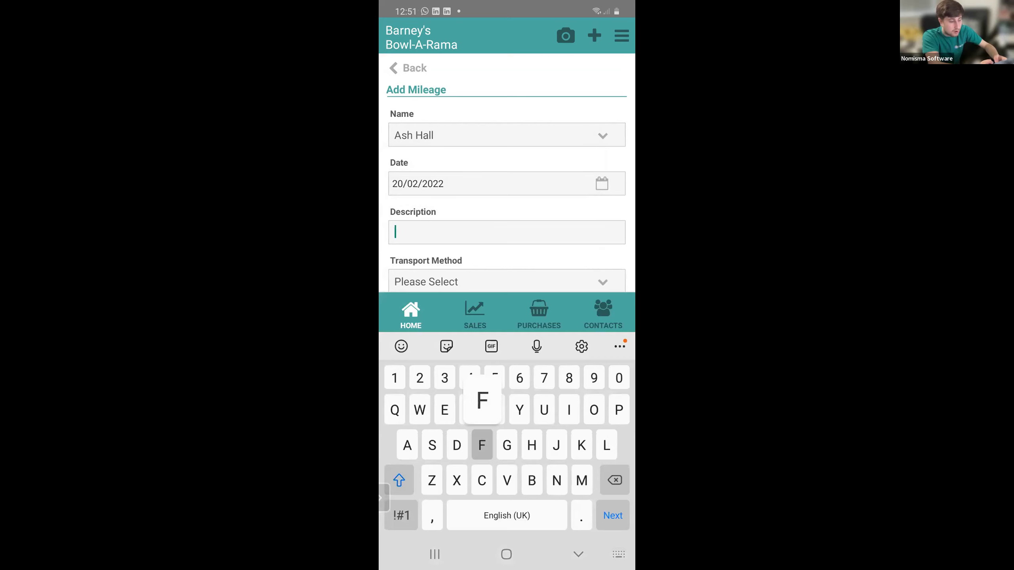
{"action": "type", "text": " to"}
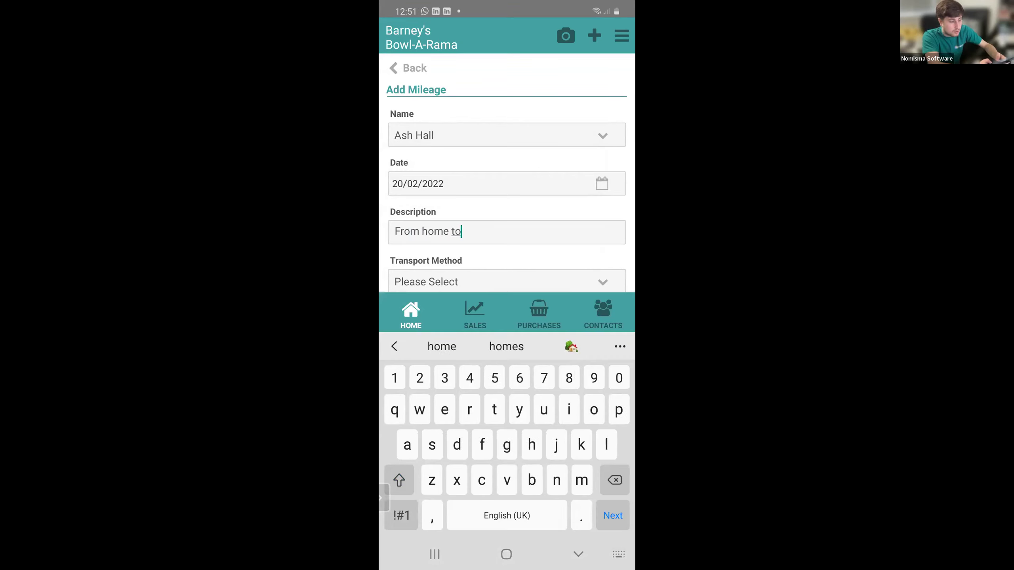
{"action": "type", "text": " TN5"}
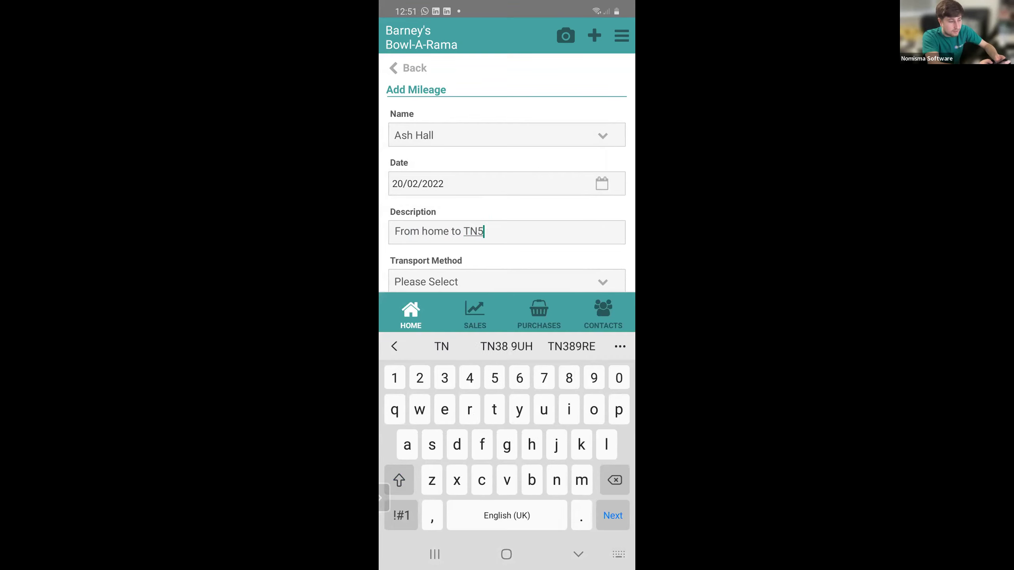
{"action": "type", "text": "4 4HJ"}
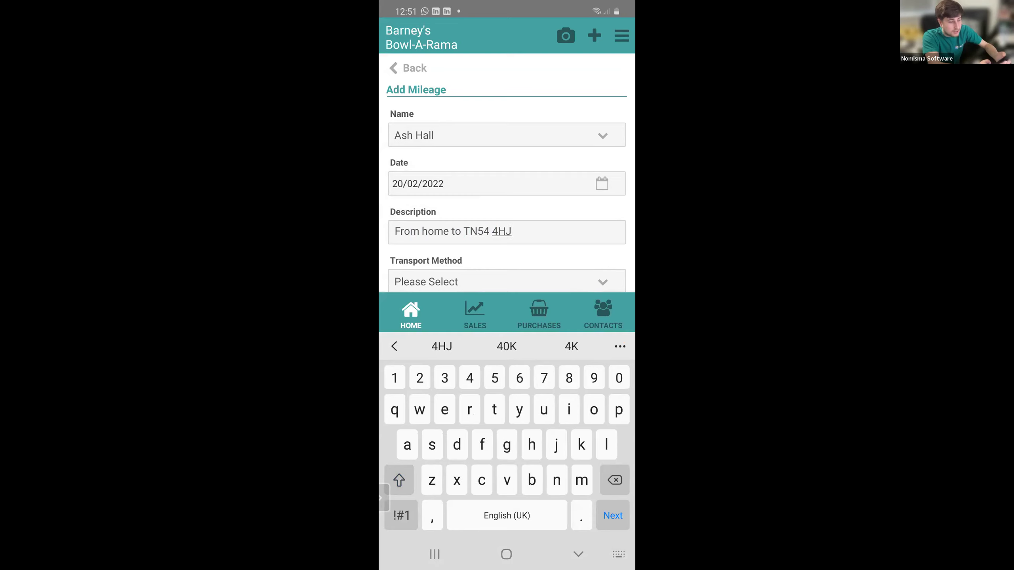
Set the claim's transport method to Cars and vans and the total mileage to 125, and save it
{"action": "key", "text": "Escape"}
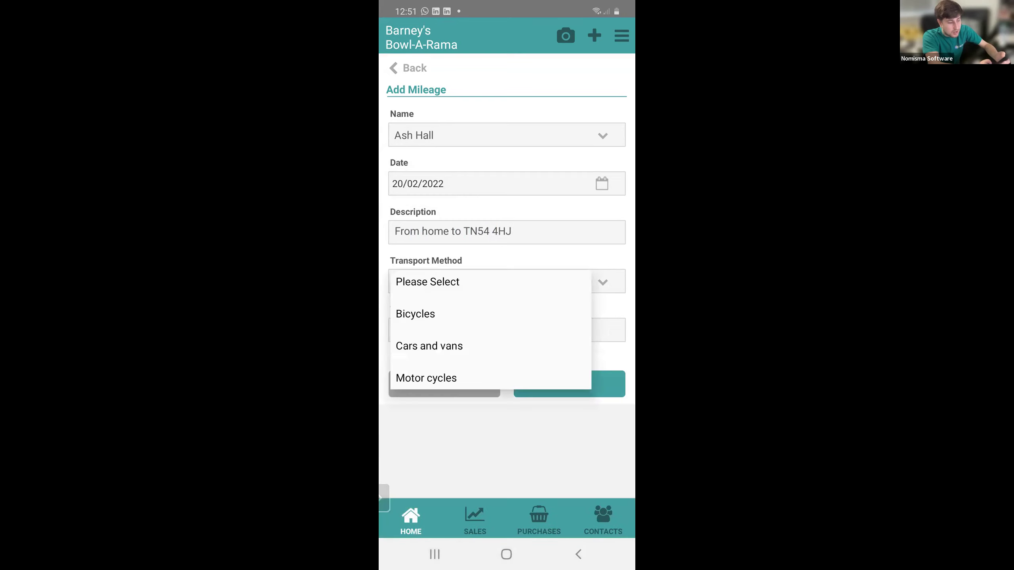
{"action": "left_click", "coordinate": [427, 351]}
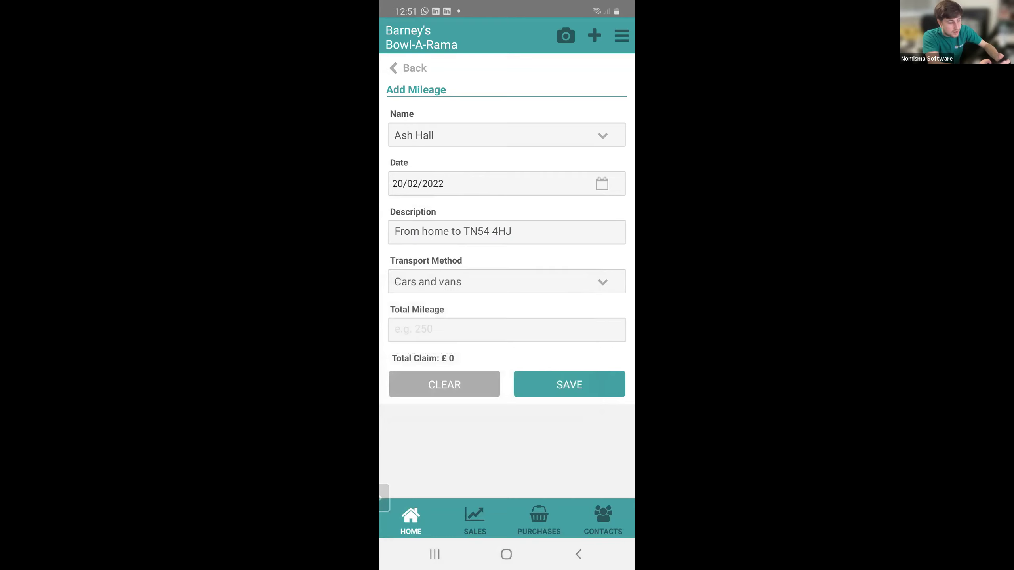
{"action": "left_click", "coordinate": [492, 330]}
{"action": "type", "text": "1"}
{"action": "left_click", "coordinate": [400, 306]}
{"action": "type", "text": "25"}
{"action": "key", "text": "Escape"}
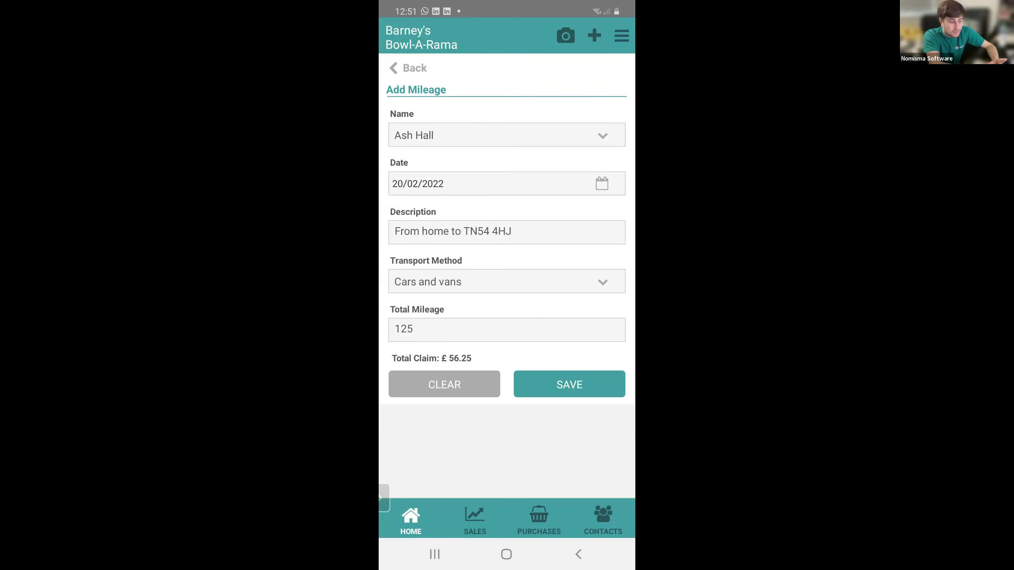
{"action": "left_click", "coordinate": [569, 384]}
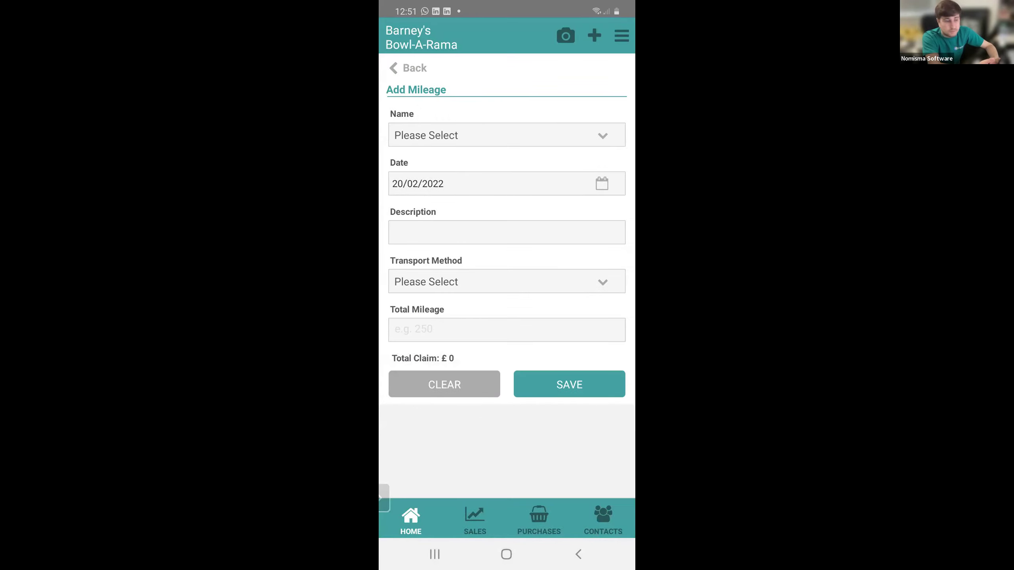
Look through the blank entry forms for a new customer and a new supplier
{"action": "left_click", "coordinate": [622, 36]}
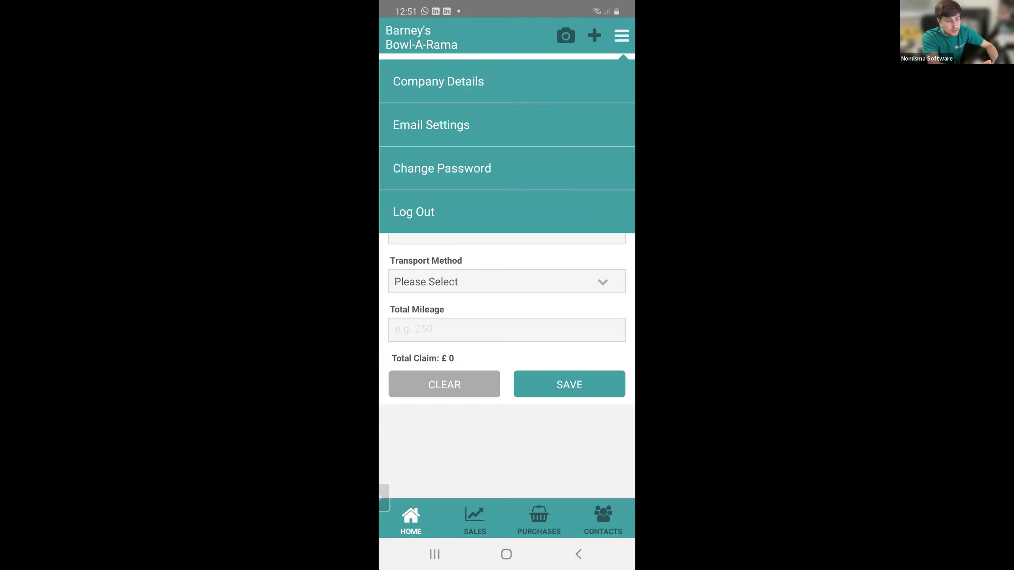
{"action": "left_click", "coordinate": [621, 35]}
{"action": "left_click", "coordinate": [595, 36]}
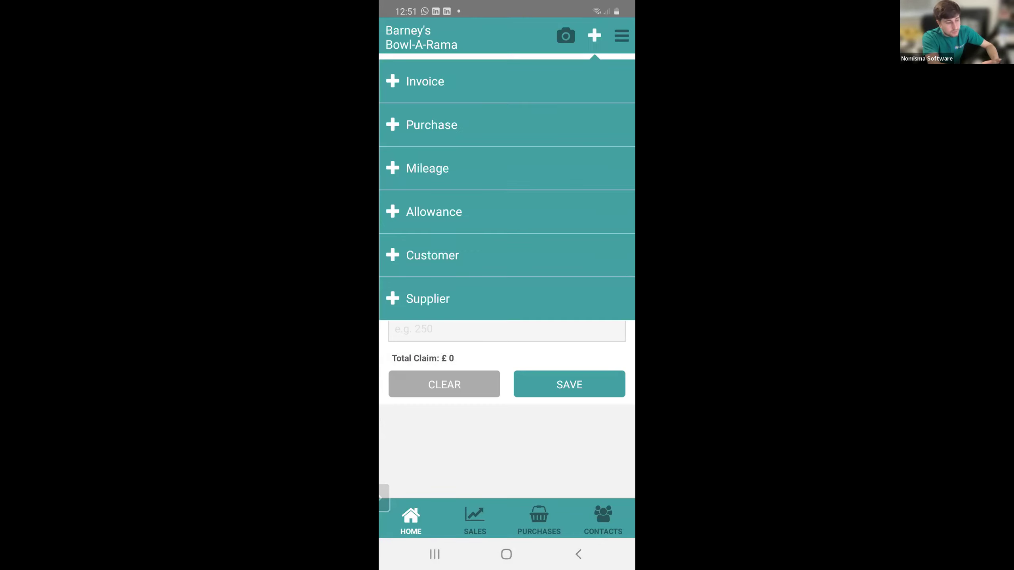
{"action": "left_click", "coordinate": [433, 255]}
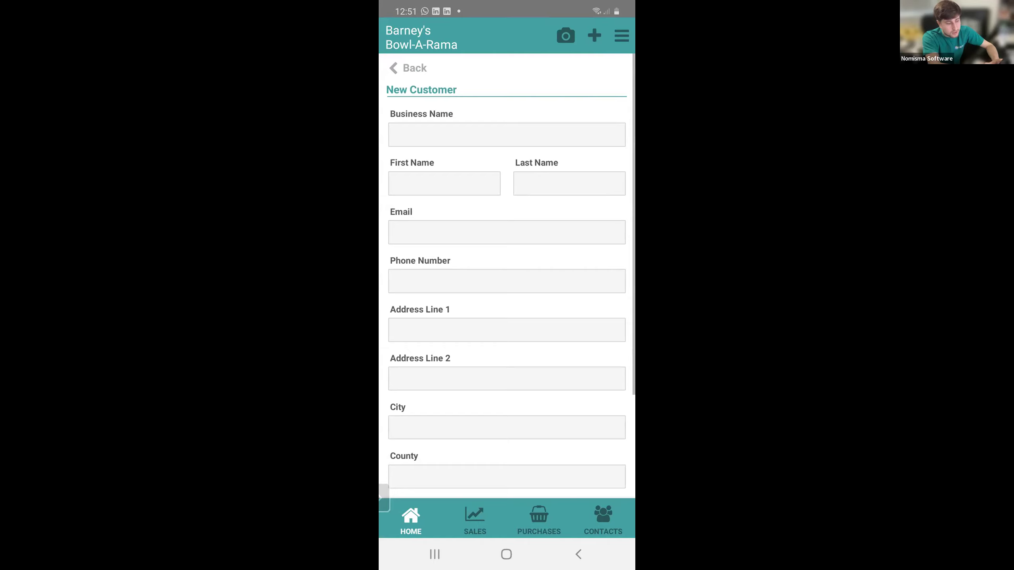
{"action": "scroll", "coordinate": [507, 276], "scroll_direction": "down", "scroll_amount": 1}
{"action": "scroll", "coordinate": [507, 276], "scroll_direction": "up", "scroll_amount": 1}
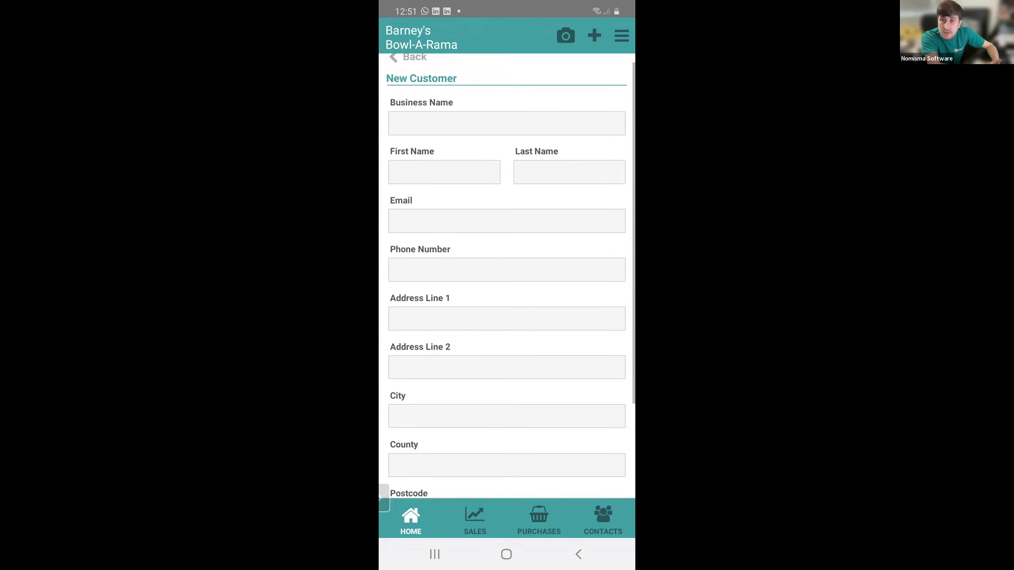
{"action": "left_click", "coordinate": [594, 36]}
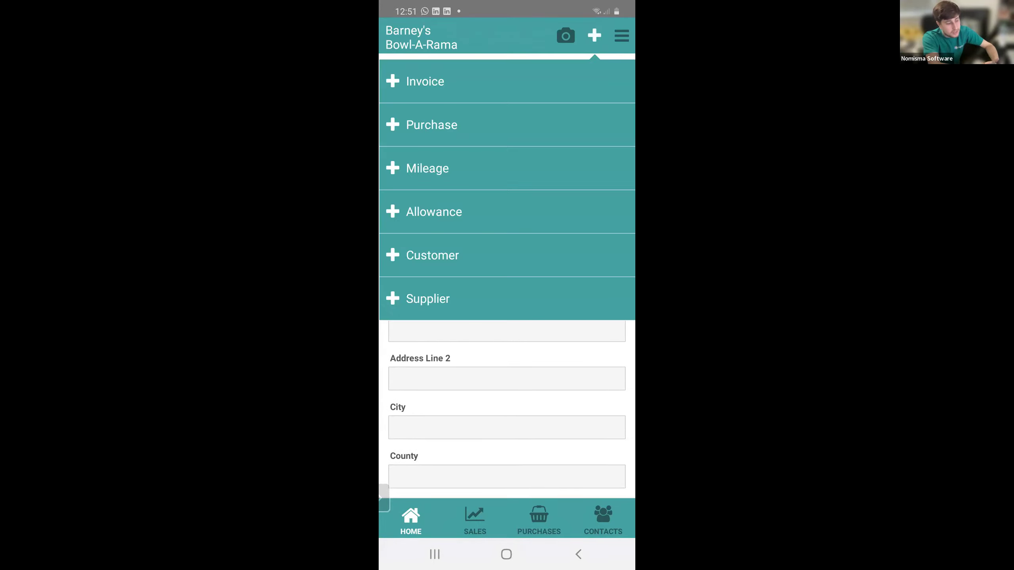
{"action": "left_click", "coordinate": [432, 254]}
{"action": "scroll", "coordinate": [507, 275], "scroll_direction": "down", "scroll_amount": 4}
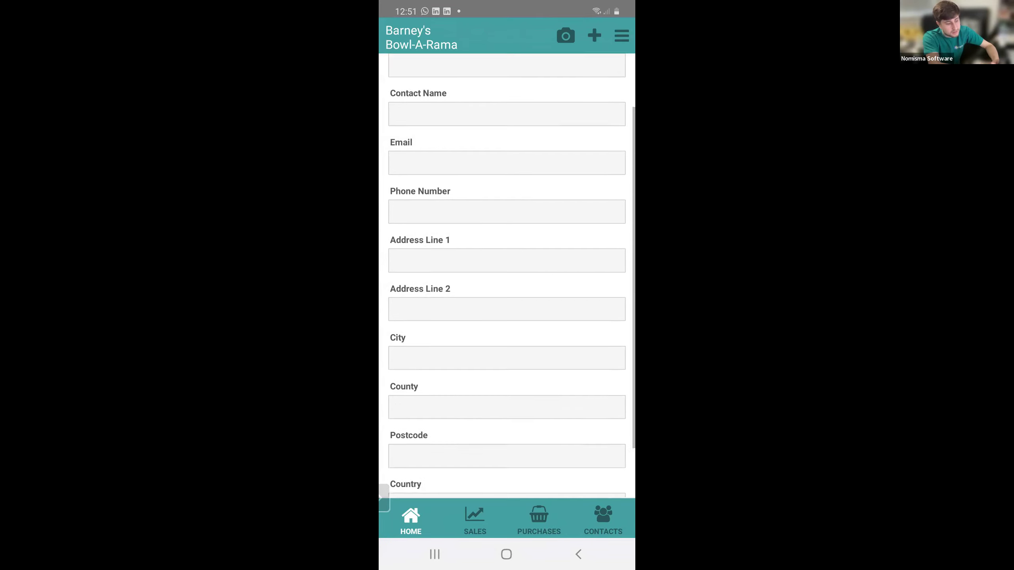
{"action": "scroll", "coordinate": [507, 275], "scroll_direction": "up", "scroll_amount": 3}
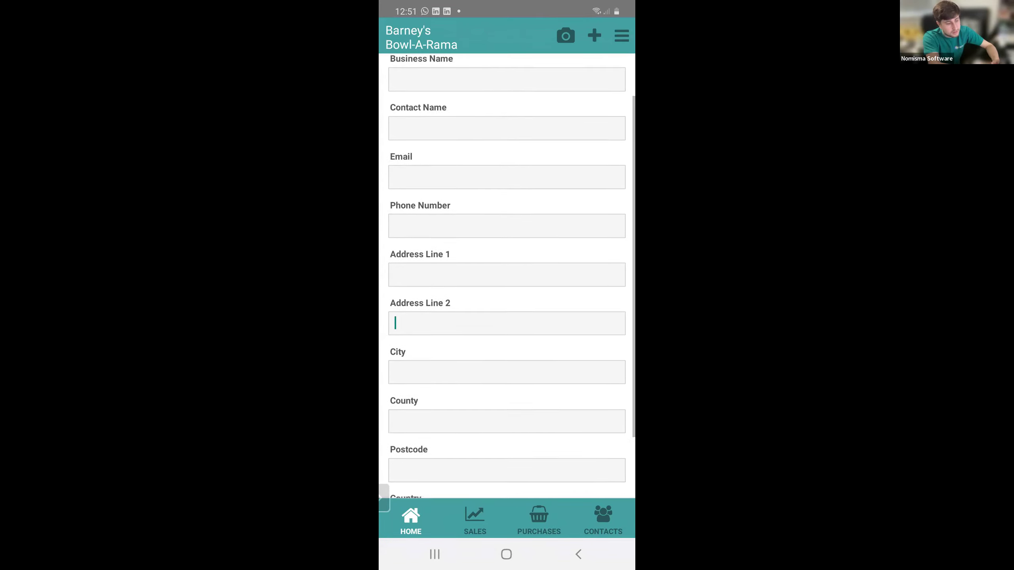
Review the company details form from the business name down to the logo upload
{"action": "left_click", "coordinate": [621, 35]}
{"action": "left_click", "coordinate": [438, 81]}
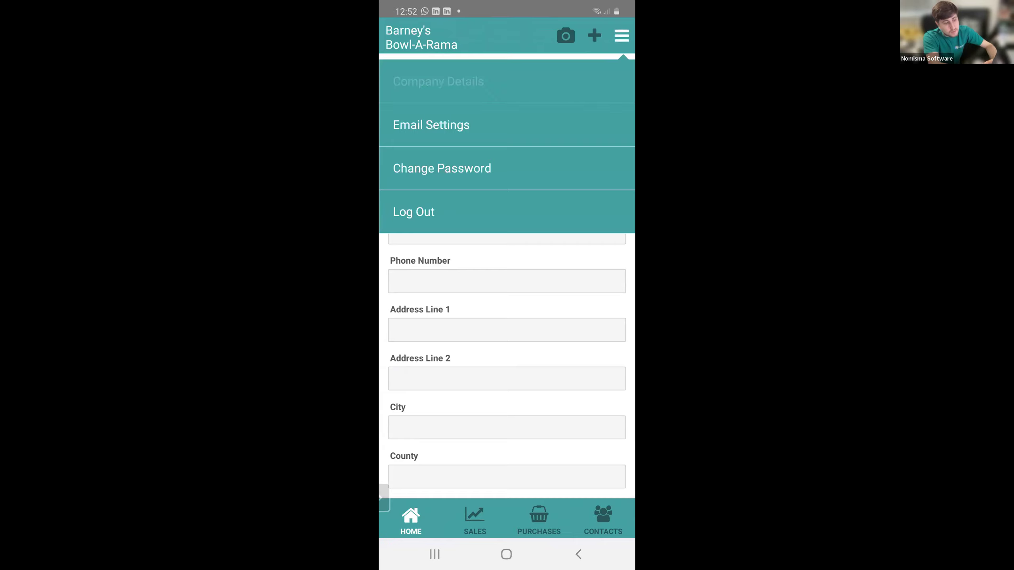
{"action": "scroll", "coordinate": [507, 276], "scroll_direction": "down", "scroll_amount": 3}
{"action": "scroll", "coordinate": [508, 276], "scroll_direction": "down", "scroll_amount": 8}
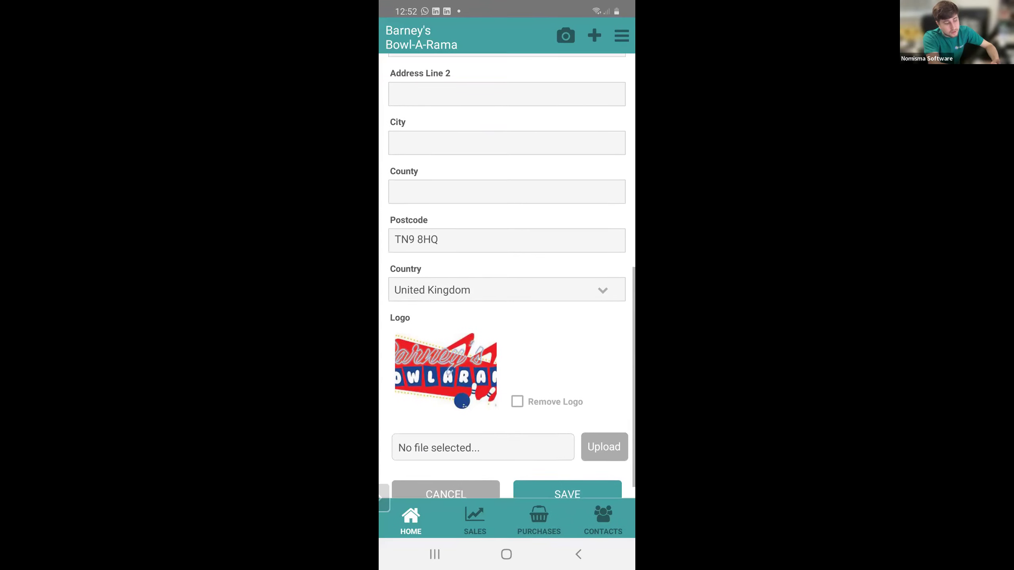
{"action": "scroll", "coordinate": [507, 276], "scroll_direction": "down", "scroll_amount": 1}
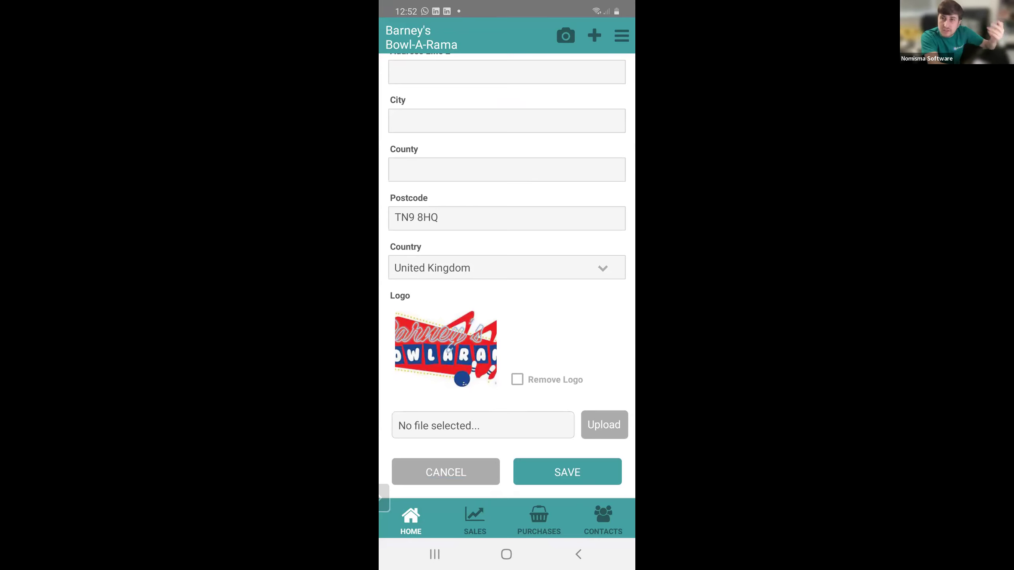
{"action": "scroll", "coordinate": [507, 275], "scroll_direction": "up", "scroll_amount": 1}
{"action": "scroll", "coordinate": [507, 276], "scroll_direction": "up", "scroll_amount": 8}
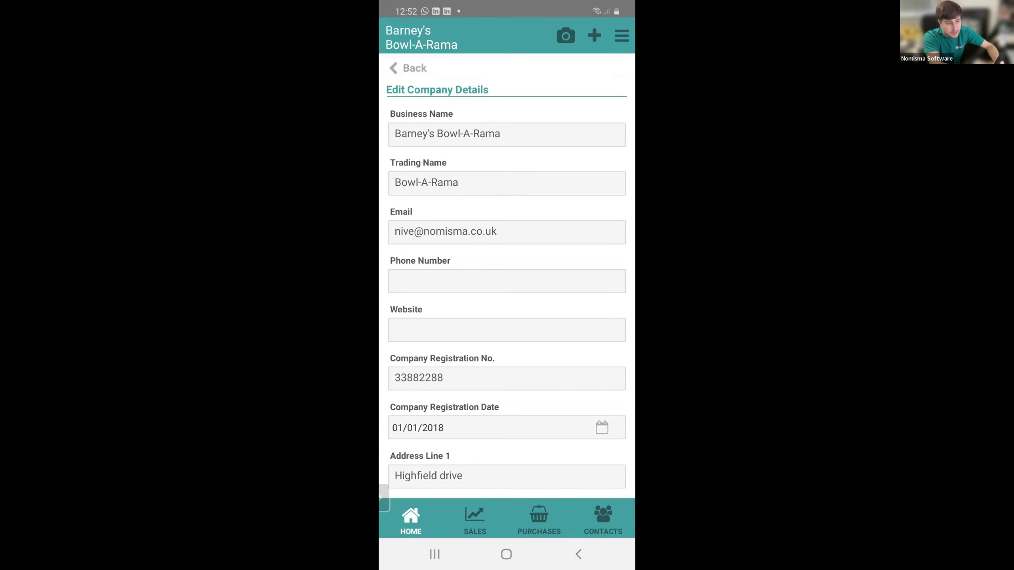
{"action": "scroll", "coordinate": [508, 276], "scroll_direction": "down", "scroll_amount": 3}
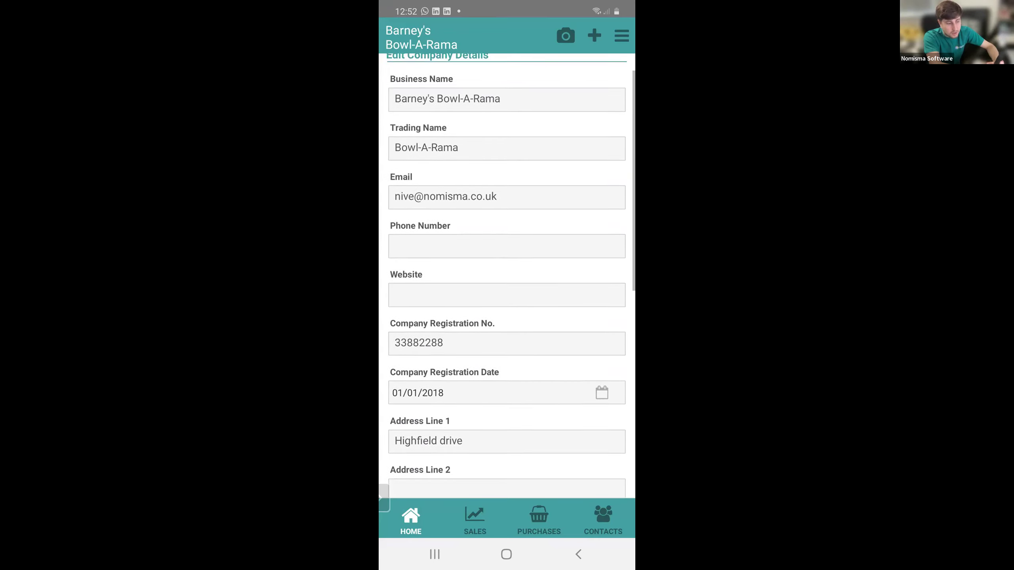
{"action": "scroll", "coordinate": [507, 276], "scroll_direction": "up", "scroll_amount": 3}
View the email settings form with its SMTP server, port, login and SSL fields
{"action": "left_click", "coordinate": [622, 35]}
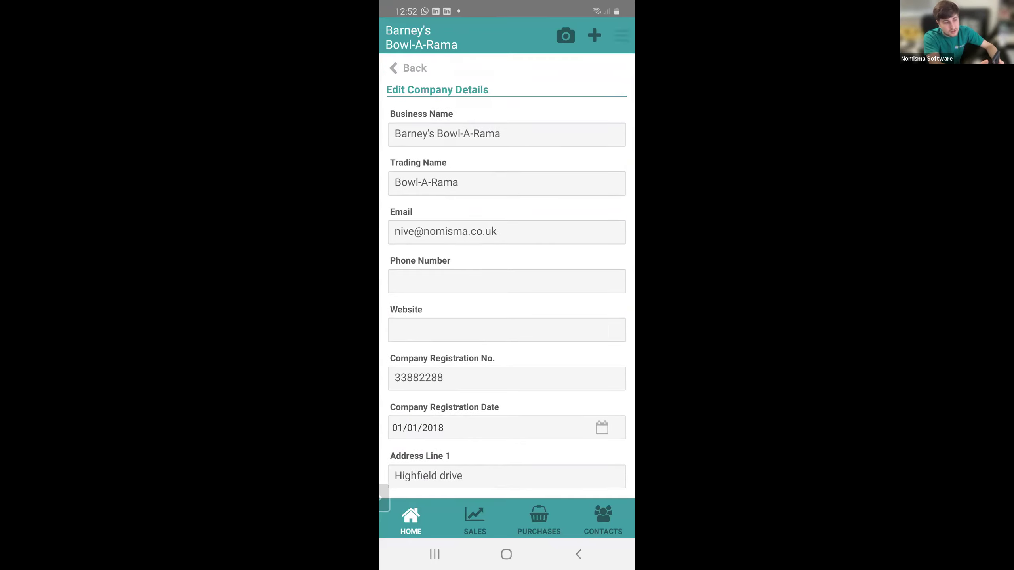
{"action": "left_click", "coordinate": [431, 125]}
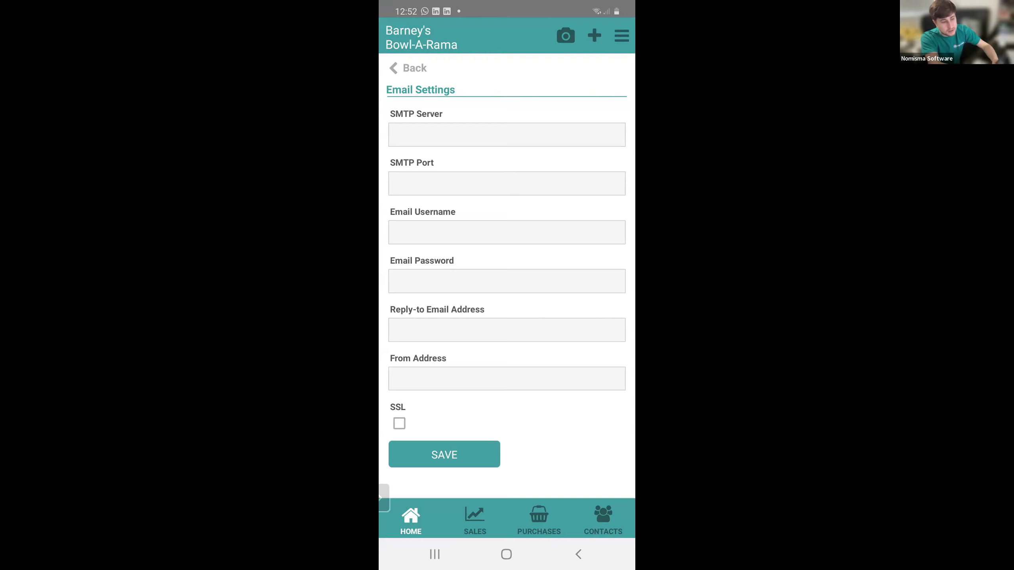
{"action": "left_click", "coordinate": [622, 36]}
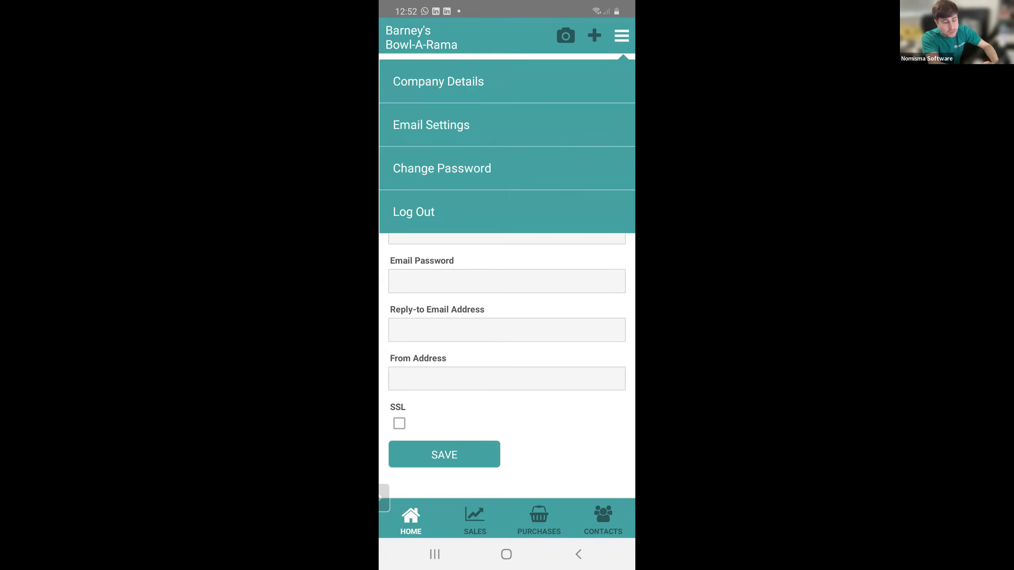
{"action": "key", "text": "Escape"}
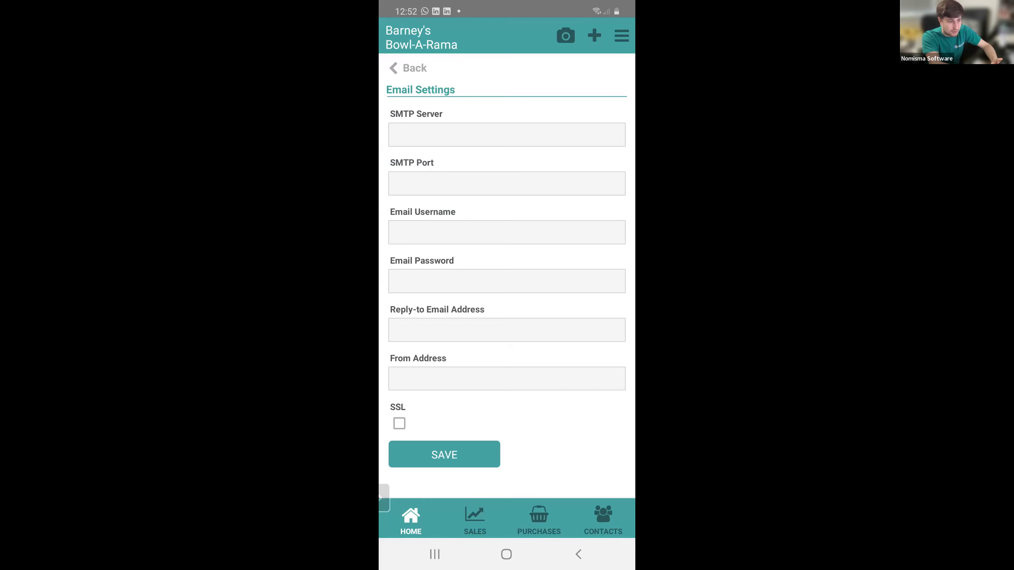
Browse the sales invoice list and check the actions available for the first invoice, without choosing one
{"action": "left_click", "coordinate": [474, 519]}
{"action": "scroll", "coordinate": [507, 276], "scroll_direction": "down", "scroll_amount": 5}
{"action": "scroll", "coordinate": [506, 276], "scroll_direction": "down", "scroll_amount": 7}
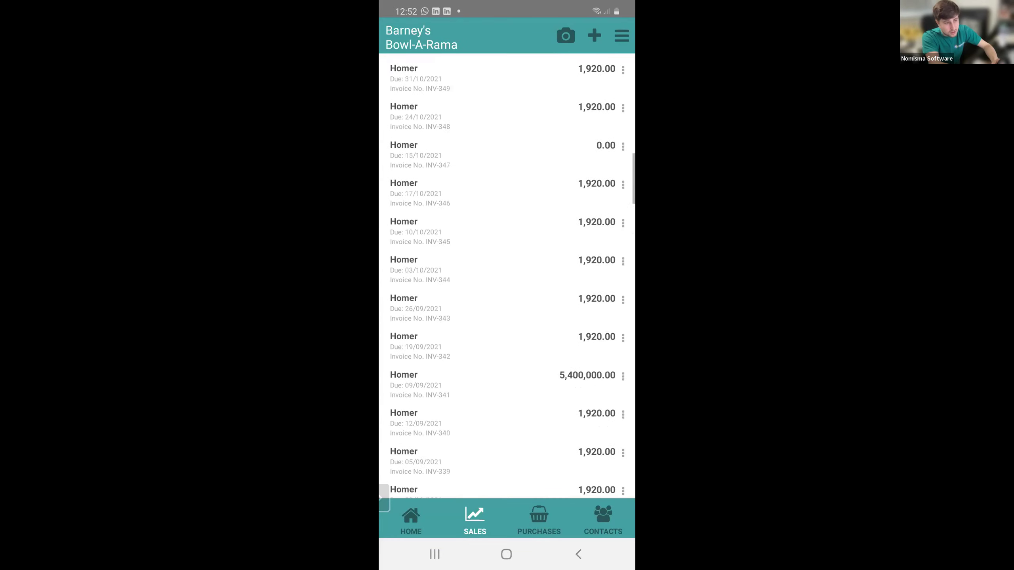
{"action": "scroll", "coordinate": [506, 276], "scroll_direction": "up", "scroll_amount": 12}
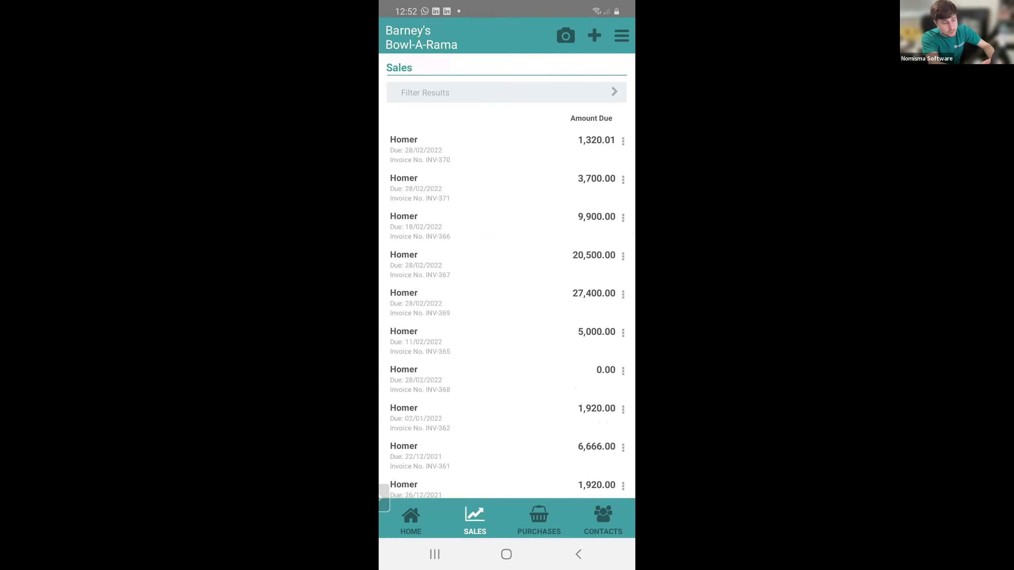
{"action": "left_click", "coordinate": [623, 140]}
{"action": "left_click", "coordinate": [507, 523]}
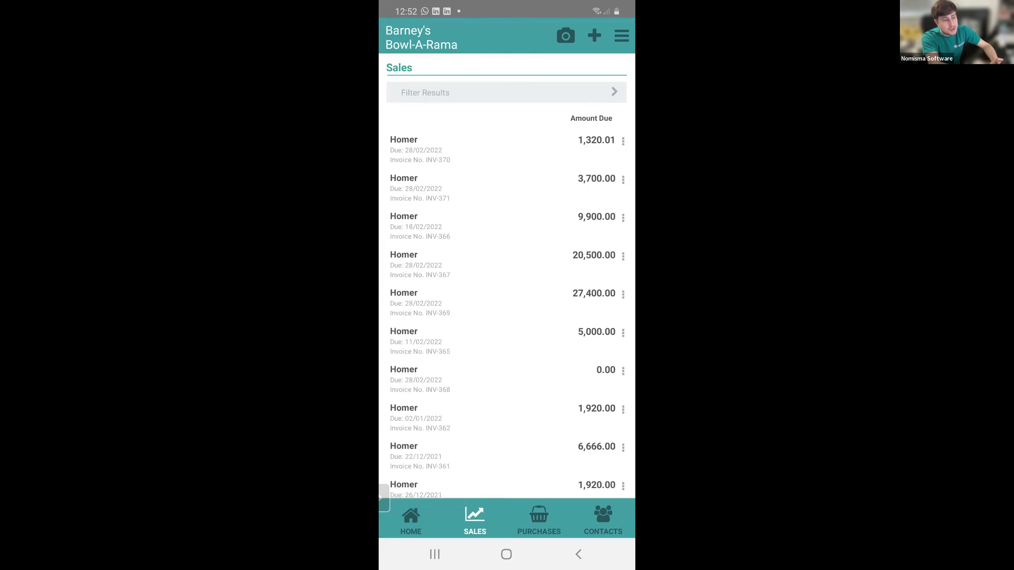
View the purchases list and check the actions offered for the 200.00 AN Enterprises purchase, without choosing one
{"action": "left_click", "coordinate": [539, 520]}
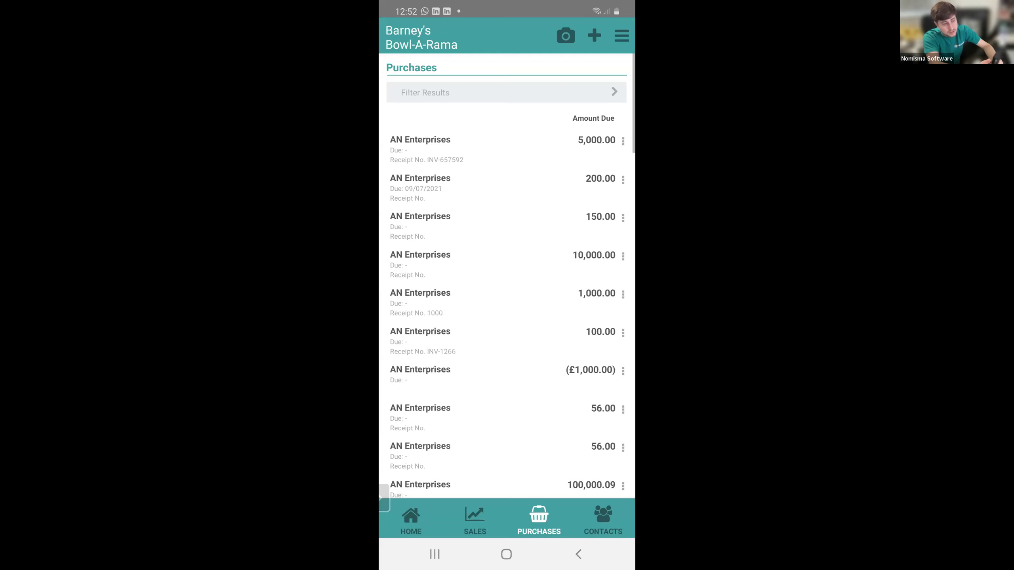
{"action": "left_click", "coordinate": [623, 180]}
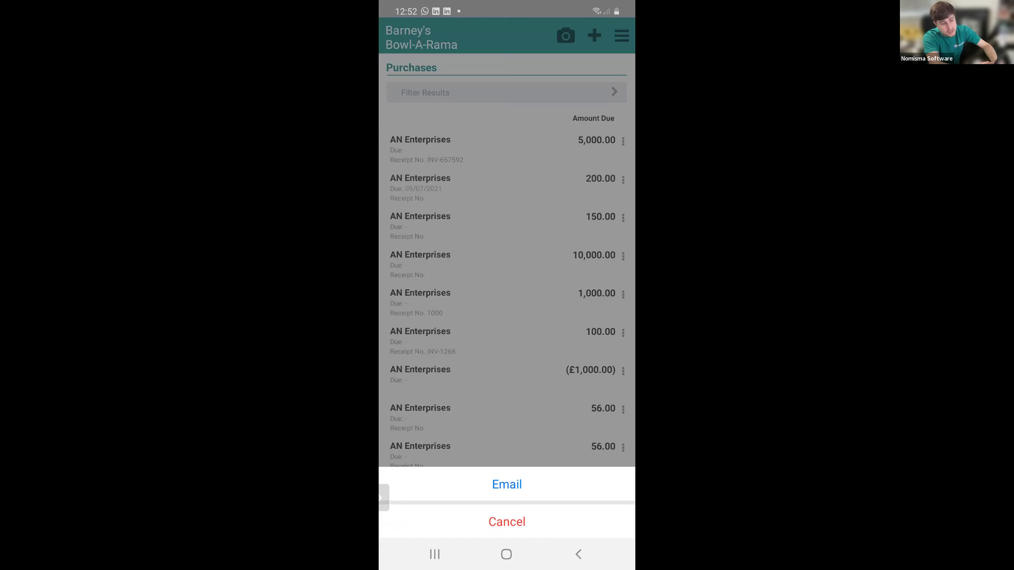
{"action": "left_click", "coordinate": [507, 522]}
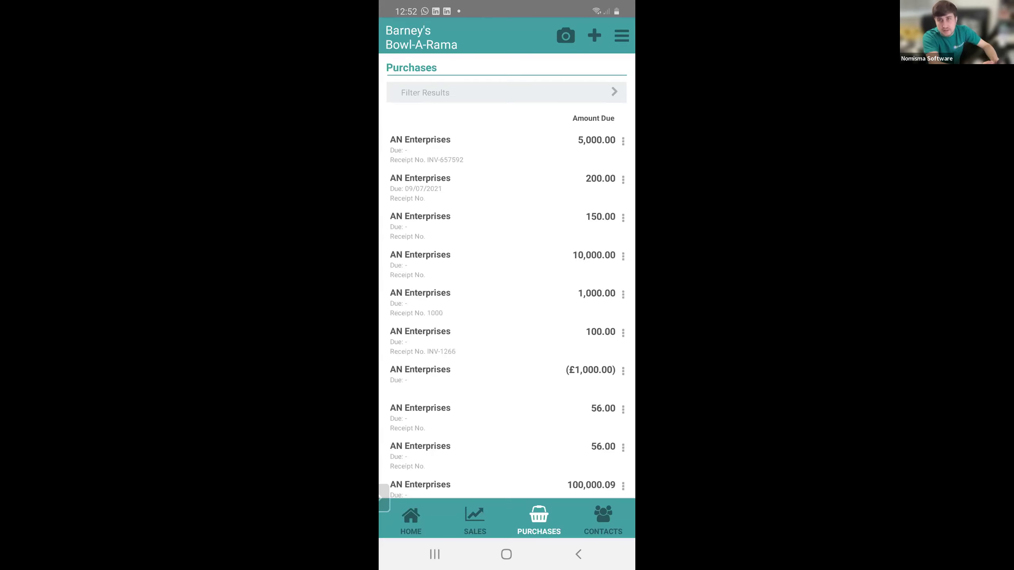
Open the email form for the 100.00 AN Enterprises purchase, and enter and erase trial text in the recipient field
{"action": "left_click", "coordinate": [623, 333]}
{"action": "left_click", "coordinate": [506, 489]}
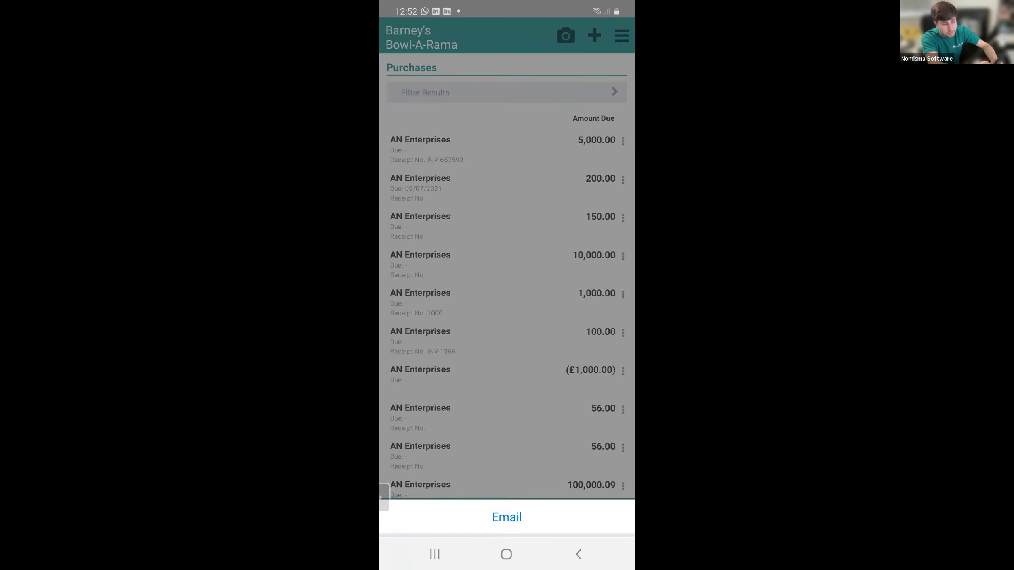
{"action": "type", "text": "djdh"}
{"action": "key", "text": "BackSpace"}
{"action": "key", "text": "BackSpace"}
{"action": "key", "text": "BackSpace"}
{"action": "key", "text": "BackSpace"}
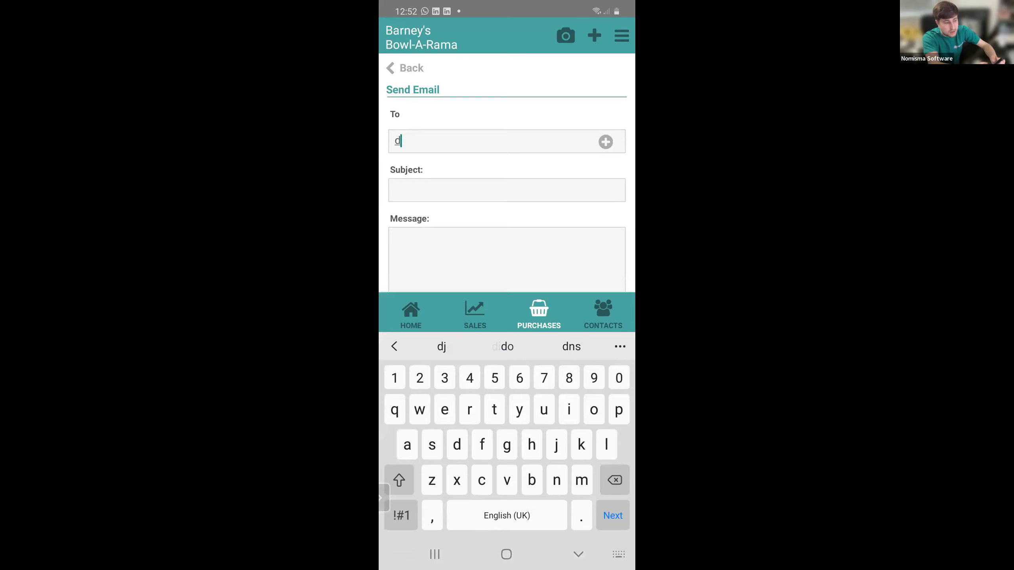
Check the contact picker for the email's recipient and leave the email form without sending anything
{"action": "left_click", "coordinate": [606, 141]}
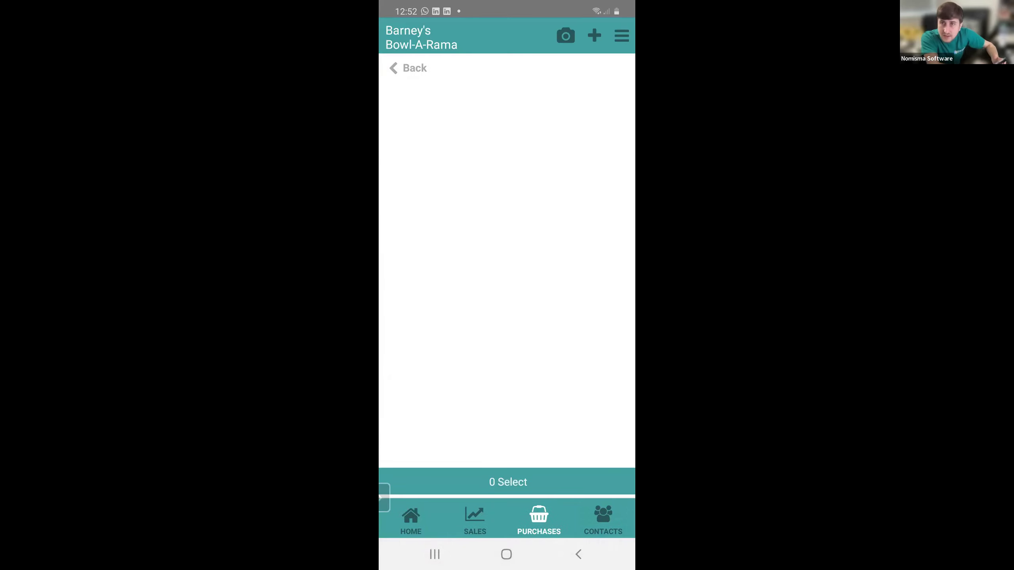
{"action": "left_click", "coordinate": [579, 554]}
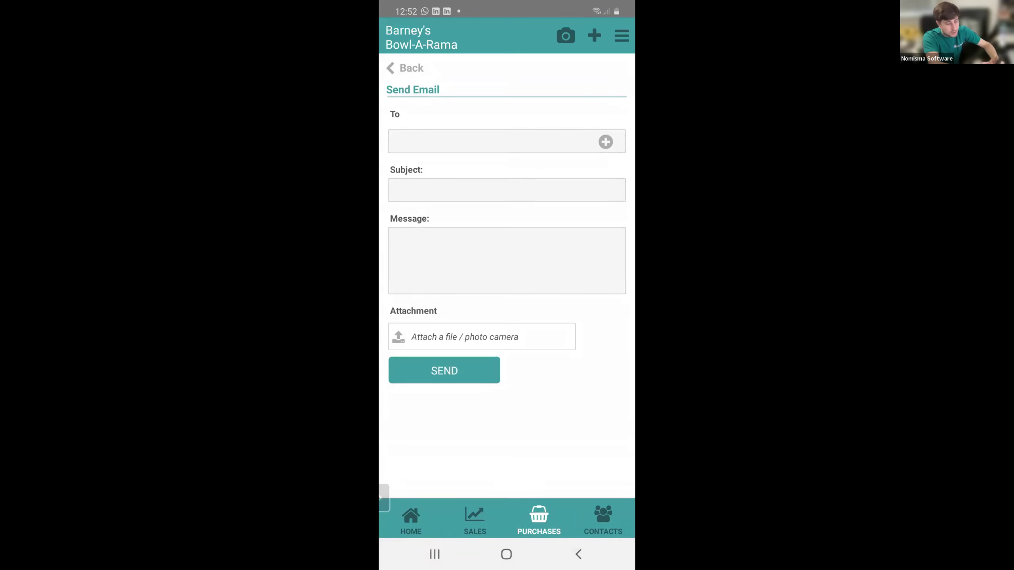
{"action": "left_click", "coordinate": [578, 554]}
View the first customer's details form in the contacts, down to the country field, and return to the list
{"action": "left_click", "coordinate": [603, 520]}
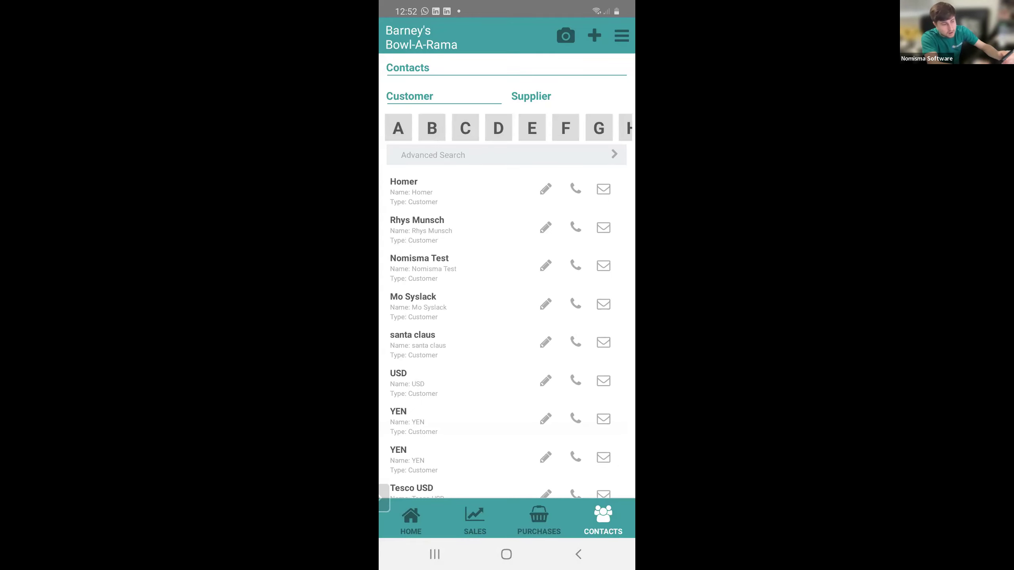
{"action": "left_click", "coordinate": [546, 189]}
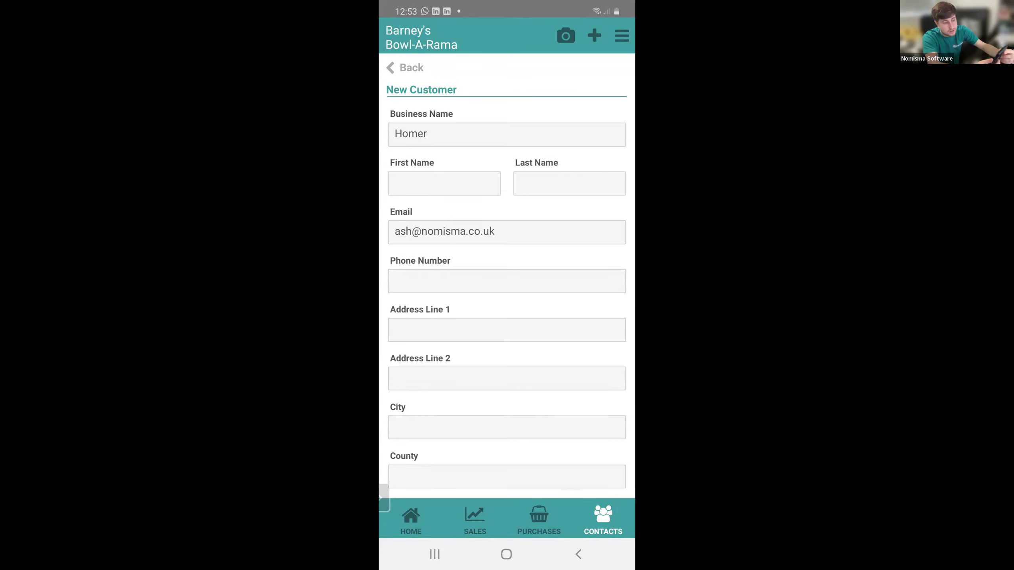
{"action": "scroll", "coordinate": [507, 280], "scroll_direction": "down", "scroll_amount": 4}
{"action": "scroll", "coordinate": [507, 279], "scroll_direction": "up", "scroll_amount": 4}
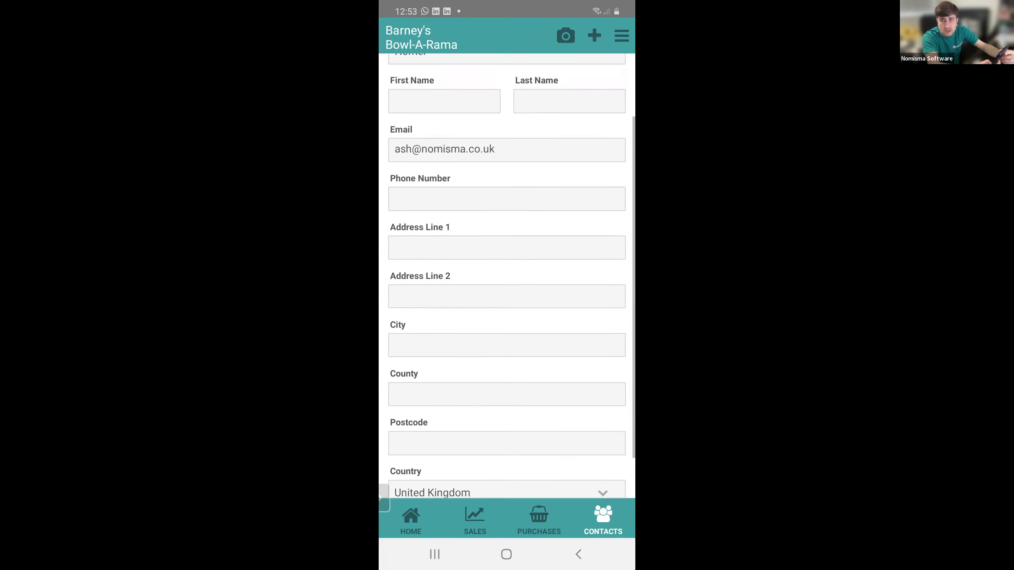
{"action": "left_click", "coordinate": [578, 555]}
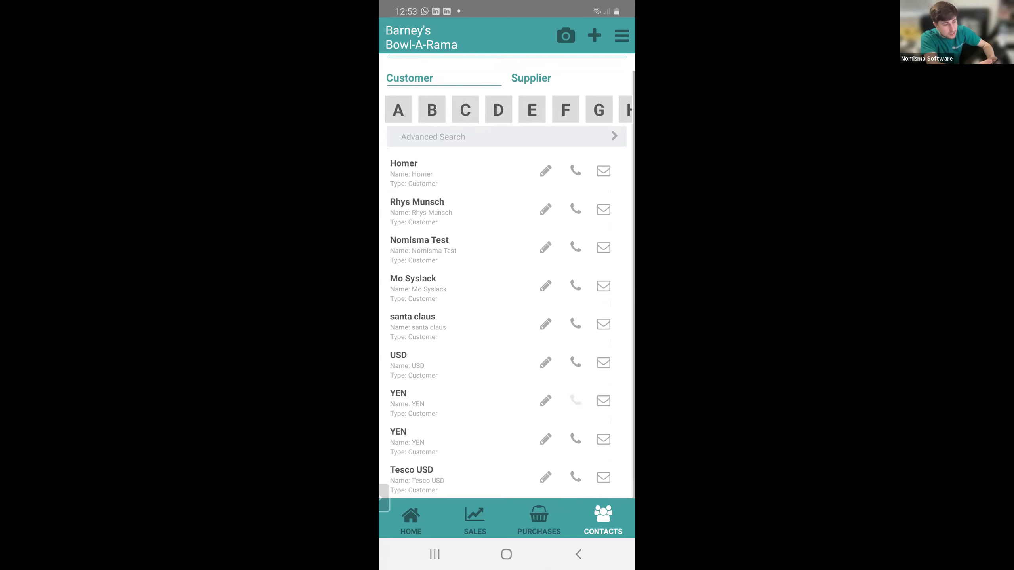
Browse the list of supplier contacts
{"action": "left_click", "coordinate": [531, 78]}
{"action": "scroll", "coordinate": [507, 276], "scroll_direction": "down", "scroll_amount": 5}
{"action": "scroll", "coordinate": [507, 275], "scroll_direction": "up", "scroll_amount": 5}
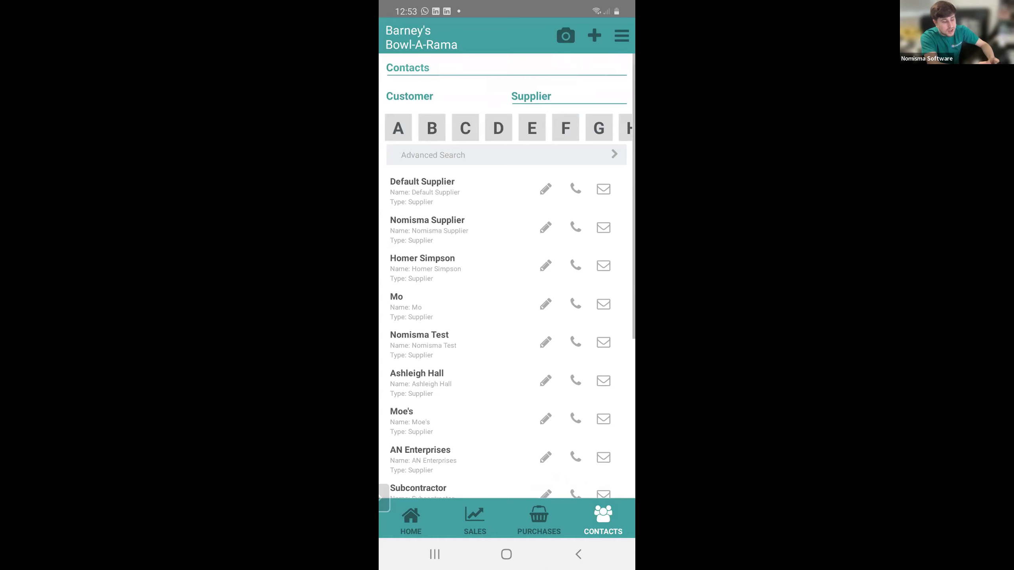
View the uploaded receipt image IMG_13245_11645361347.jpg and return to the home overview
{"action": "left_click", "coordinate": [566, 35]}
{"action": "left_click", "coordinate": [475, 120]}
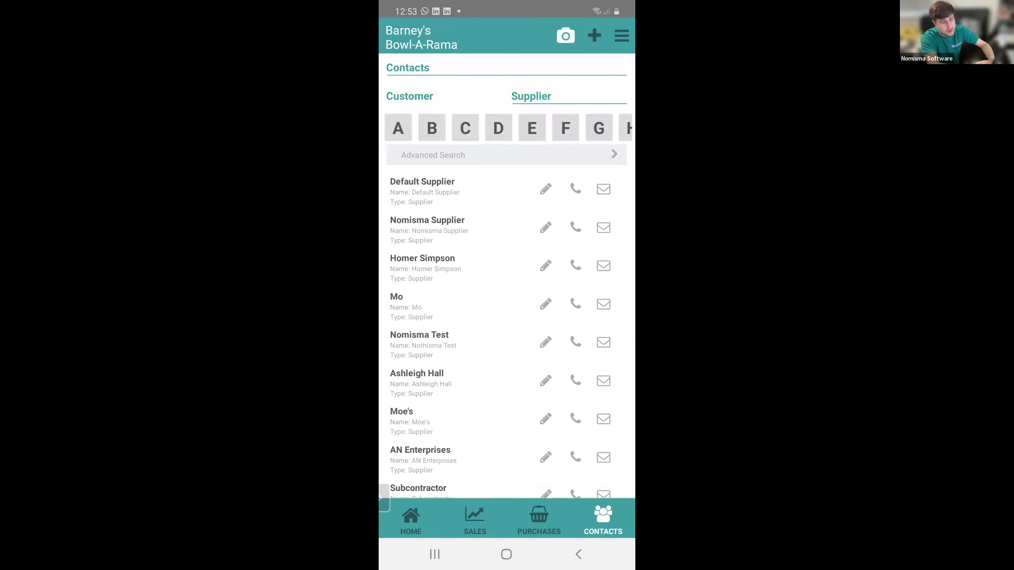
{"action": "left_click", "coordinate": [505, 153]}
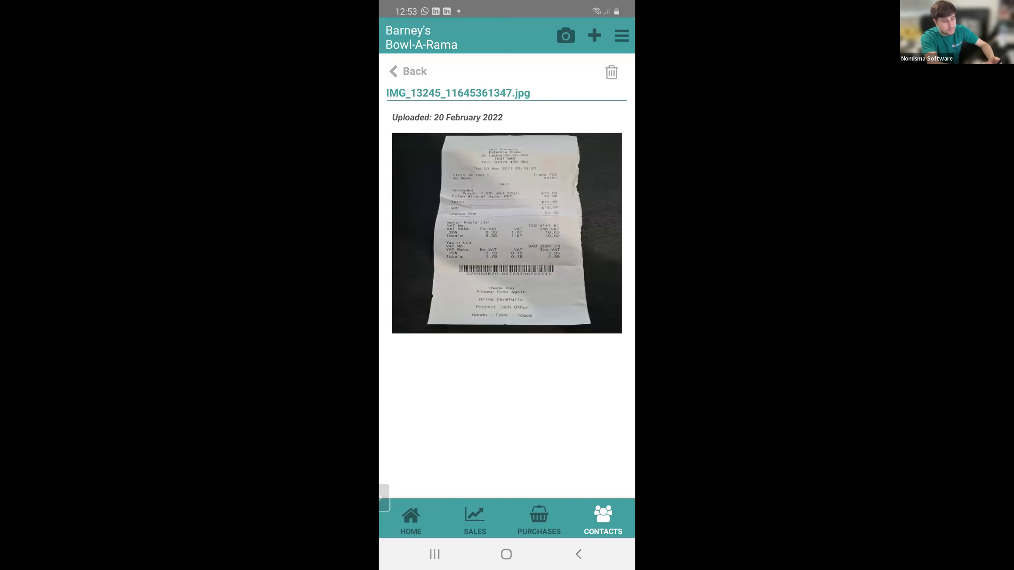
{"action": "left_click", "coordinate": [410, 519]}
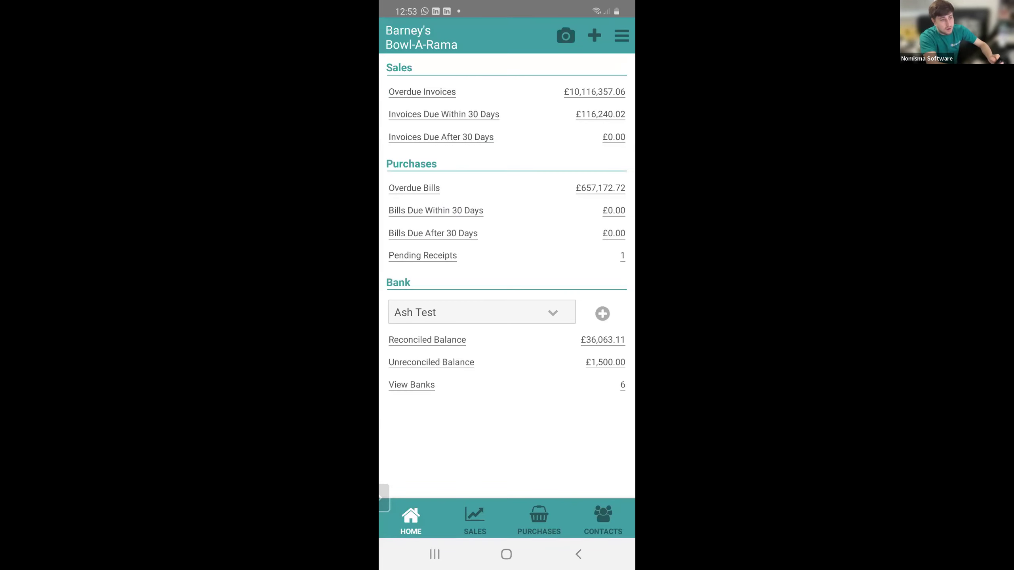
Switch to Nomisma in Chrome, refresh the page and reopen the Sales Dashboard
{"action": "left_click", "coordinate": [384, 497]}
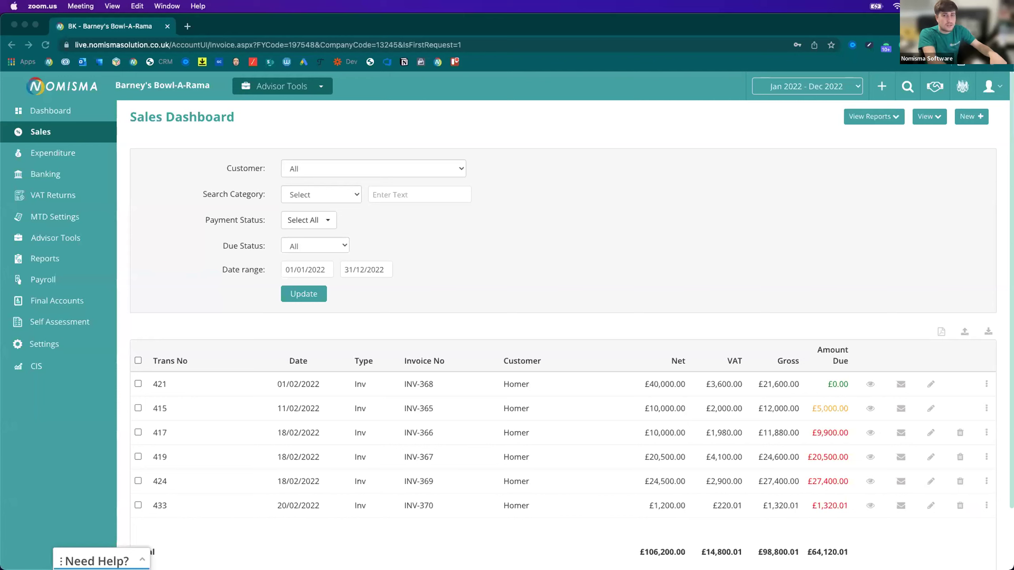
{"action": "left_click", "coordinate": [610, 179]}
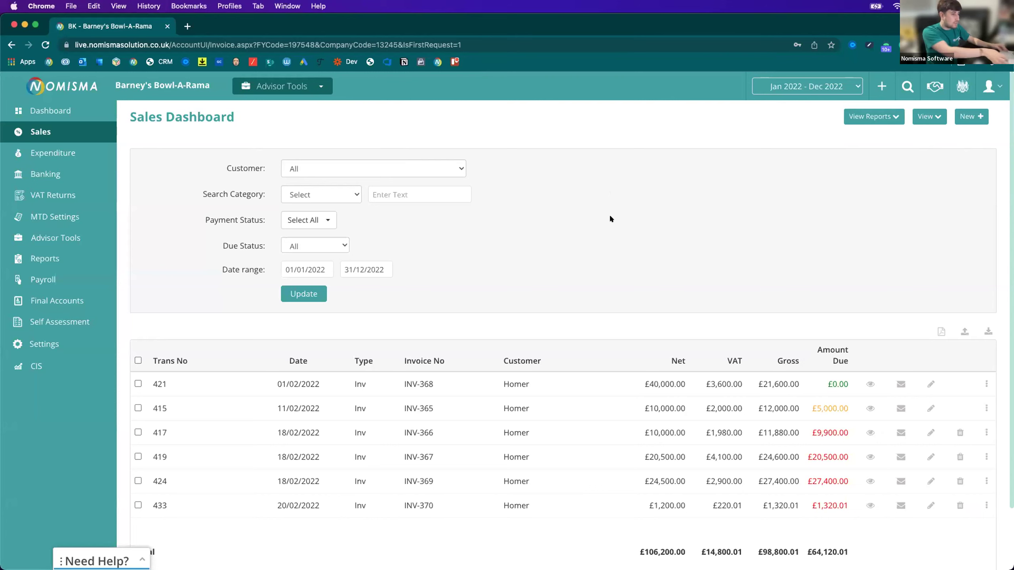
{"action": "key", "text": "super+r"}
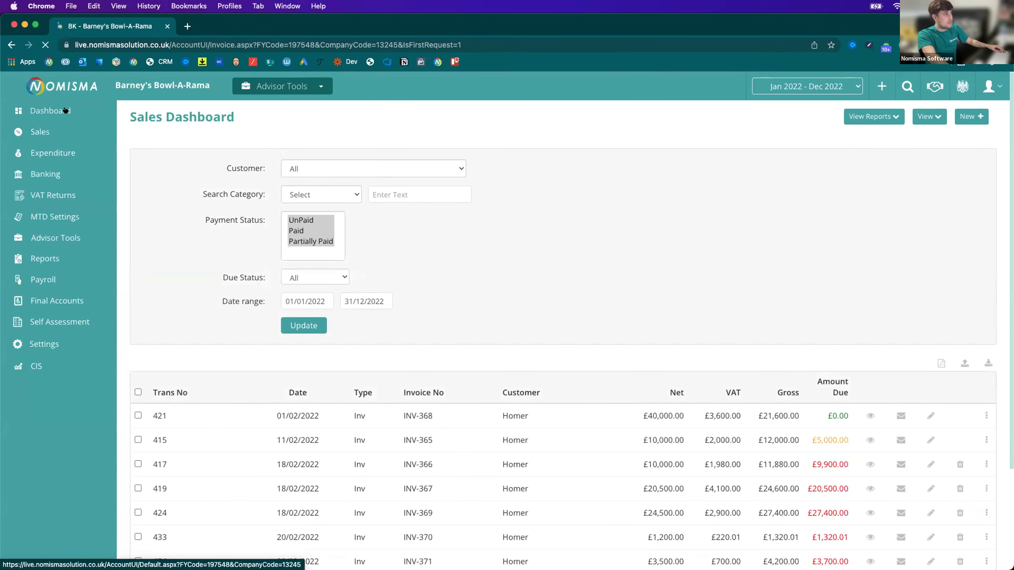
{"action": "left_click", "coordinate": [62, 110]}
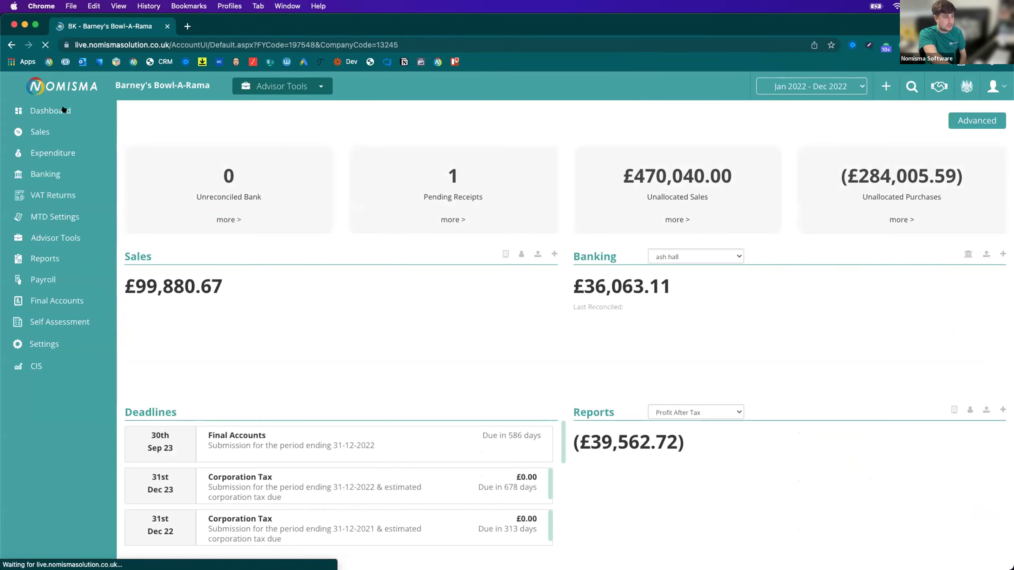
{"action": "left_click", "coordinate": [58, 124]}
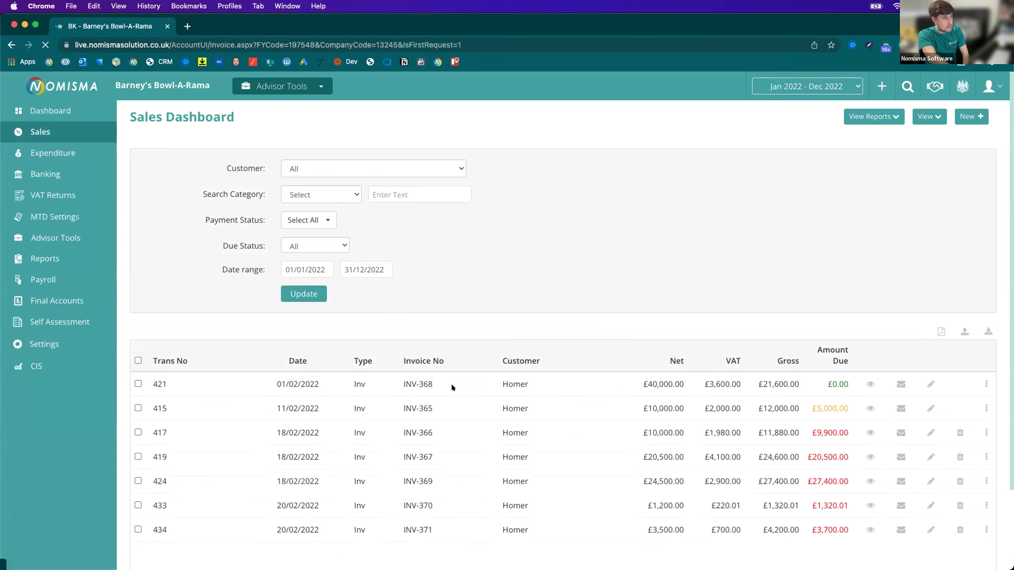
Preview invoice INV-371 and examine its line items, VAT, CIS deduction, amount due and payment details
{"action": "scroll", "coordinate": [456, 393], "scroll_direction": "down", "scroll_amount": 3}
{"action": "left_click_drag", "start_coordinate": [278, 435], "coordinate": [869, 436]}
{"action": "left_click", "coordinate": [869, 435]}
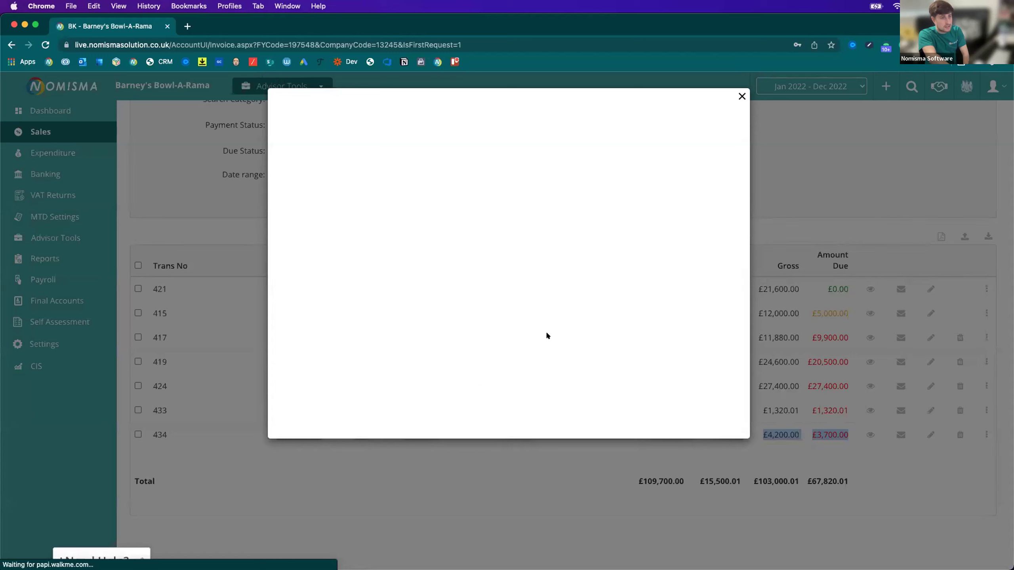
{"action": "scroll", "coordinate": [558, 334], "scroll_direction": "down", "scroll_amount": 5}
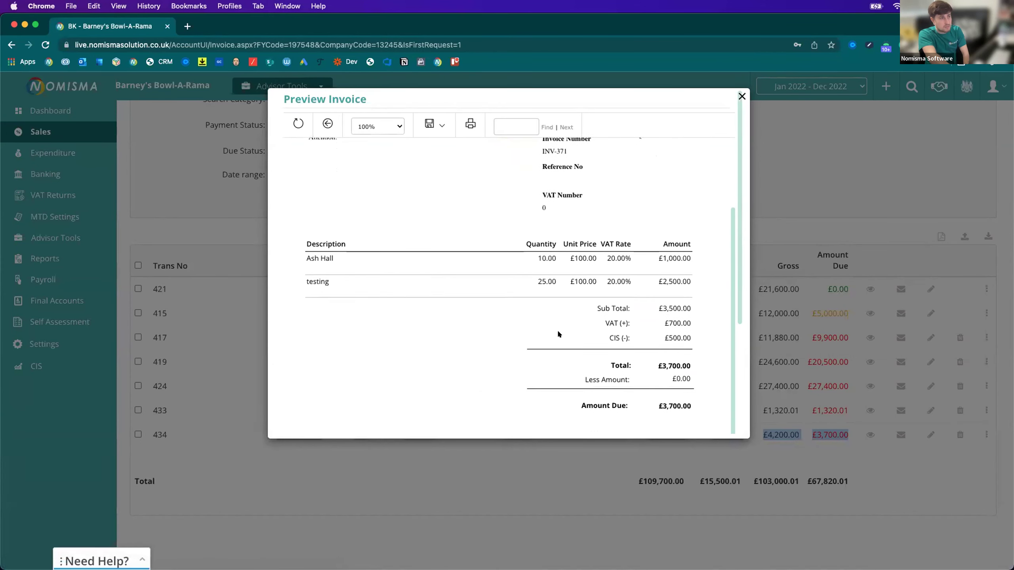
{"action": "scroll", "coordinate": [558, 334], "scroll_direction": "down", "scroll_amount": 3}
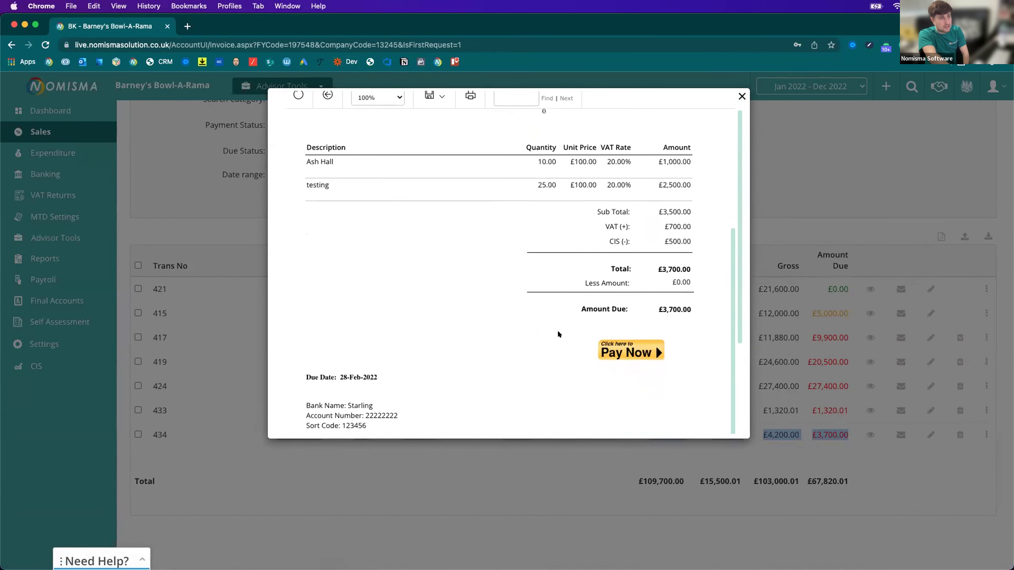
{"action": "left_click_drag", "start_coordinate": [691, 224], "coordinate": [669, 239]}
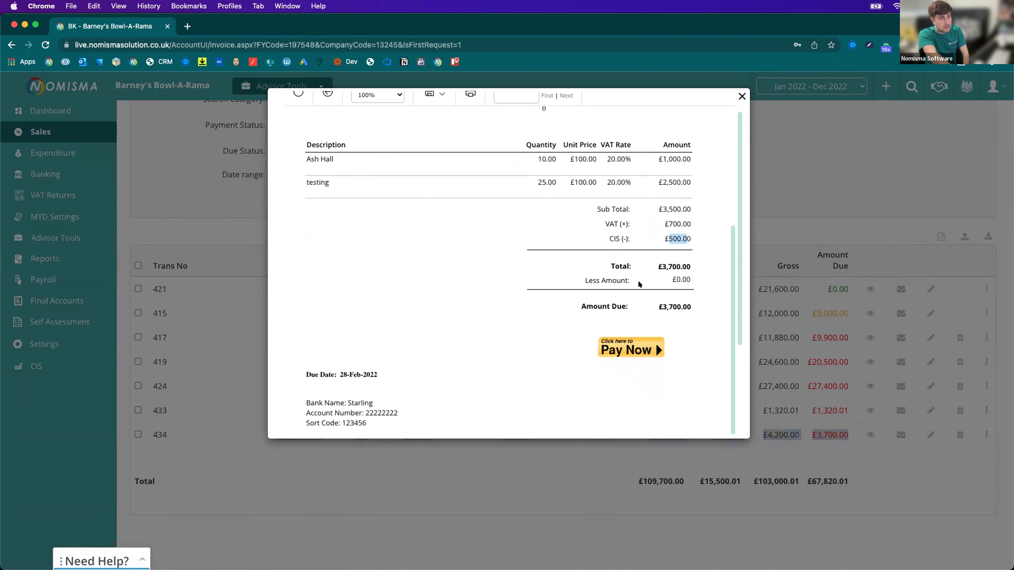
{"action": "scroll", "coordinate": [569, 302], "scroll_direction": "down", "scroll_amount": 2}
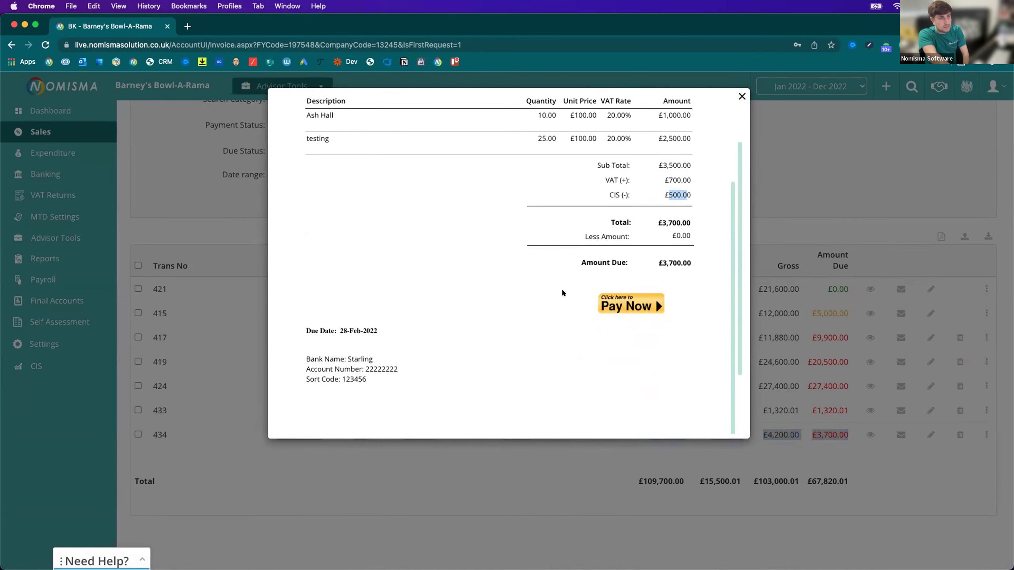
{"action": "scroll", "coordinate": [562, 291], "scroll_direction": "down", "scroll_amount": 1}
{"action": "scroll", "coordinate": [563, 292], "scroll_direction": "up", "scroll_amount": 10}
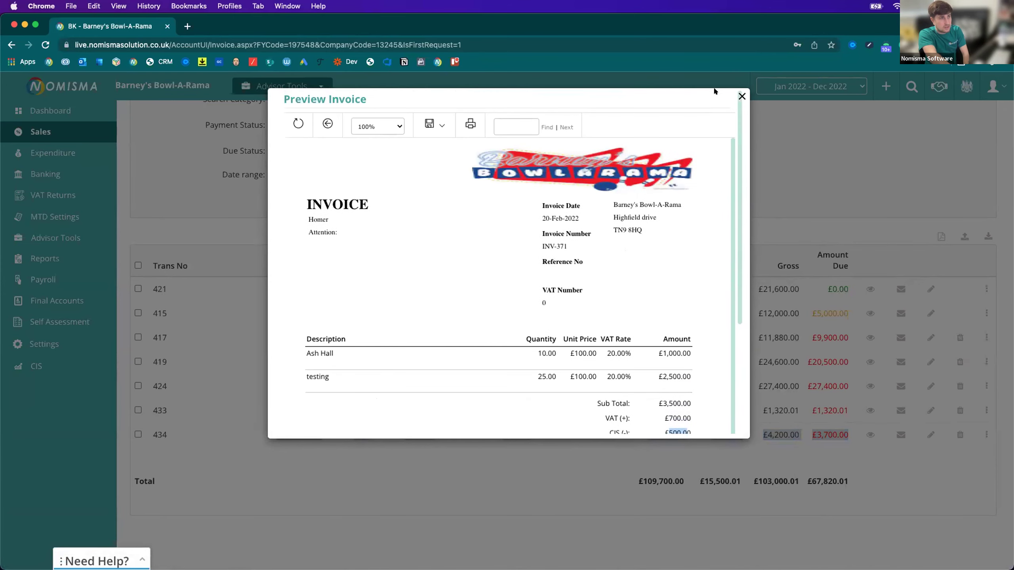
{"action": "left_click", "coordinate": [741, 96]}
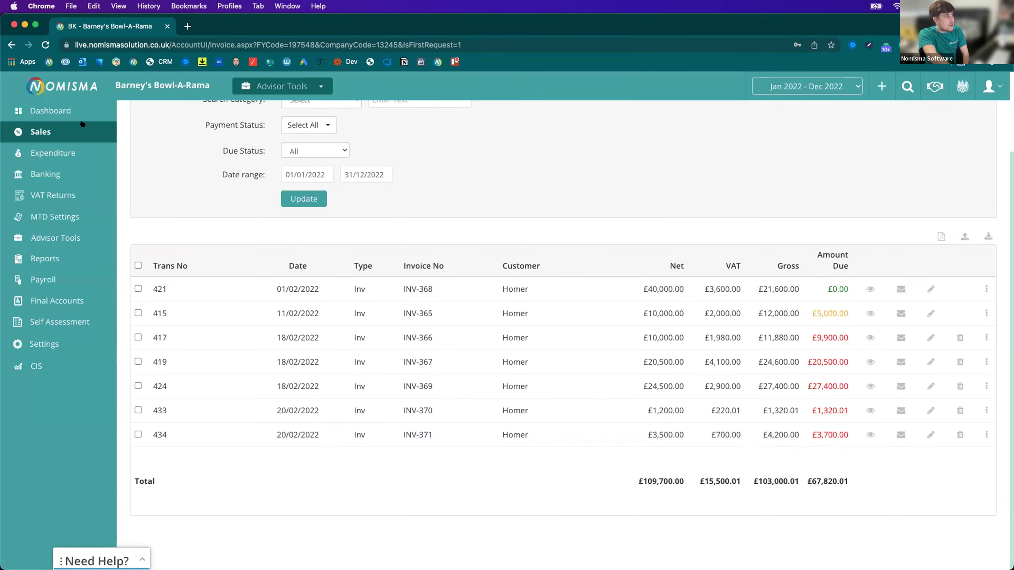
Open the pending receipts from the dashboard, check the receipt image's creation date and time, and start processing it
{"action": "left_click", "coordinate": [75, 111]}
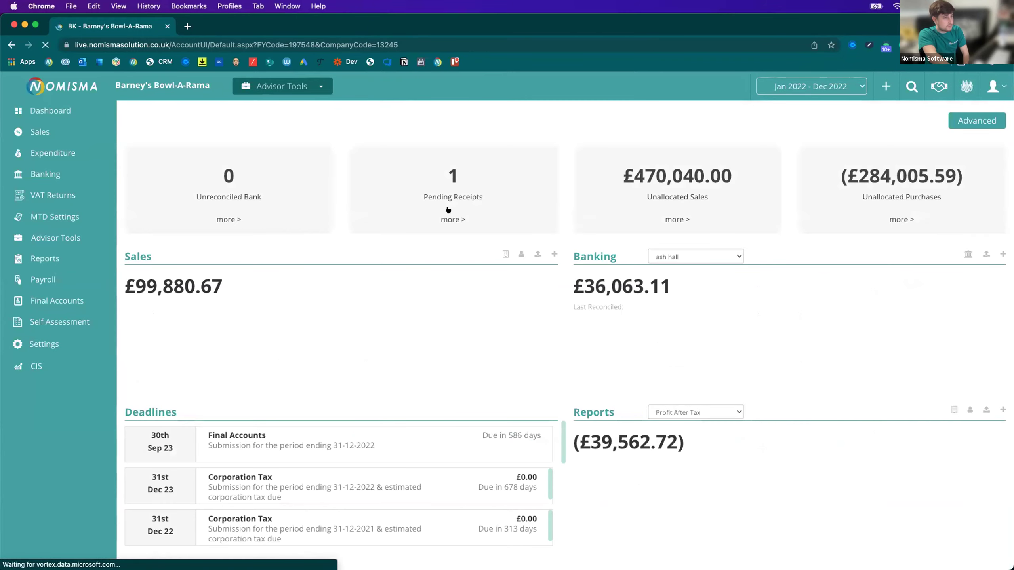
{"action": "left_click", "coordinate": [448, 222]}
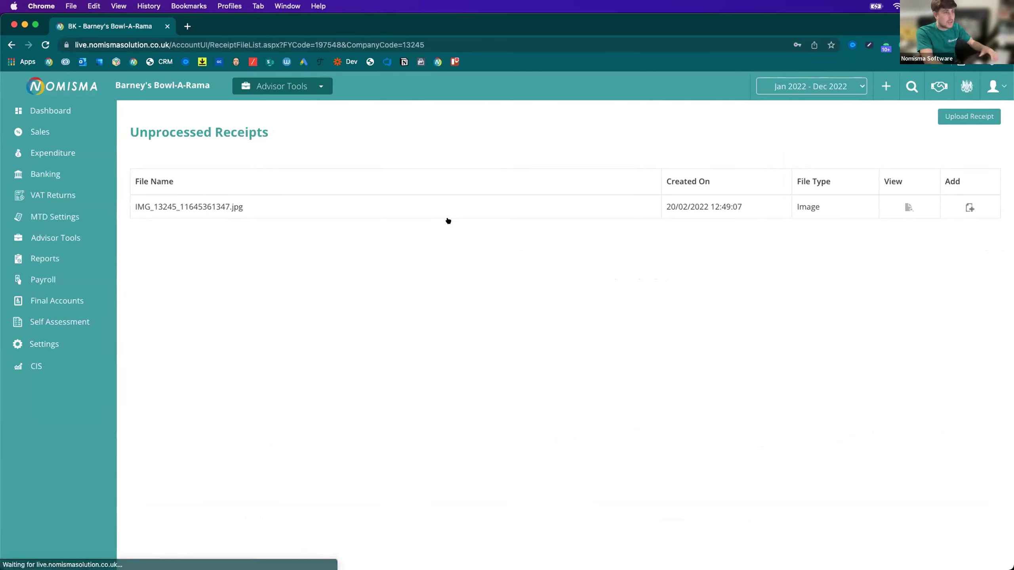
{"action": "left_click_drag", "start_coordinate": [704, 206], "coordinate": [654, 206]}
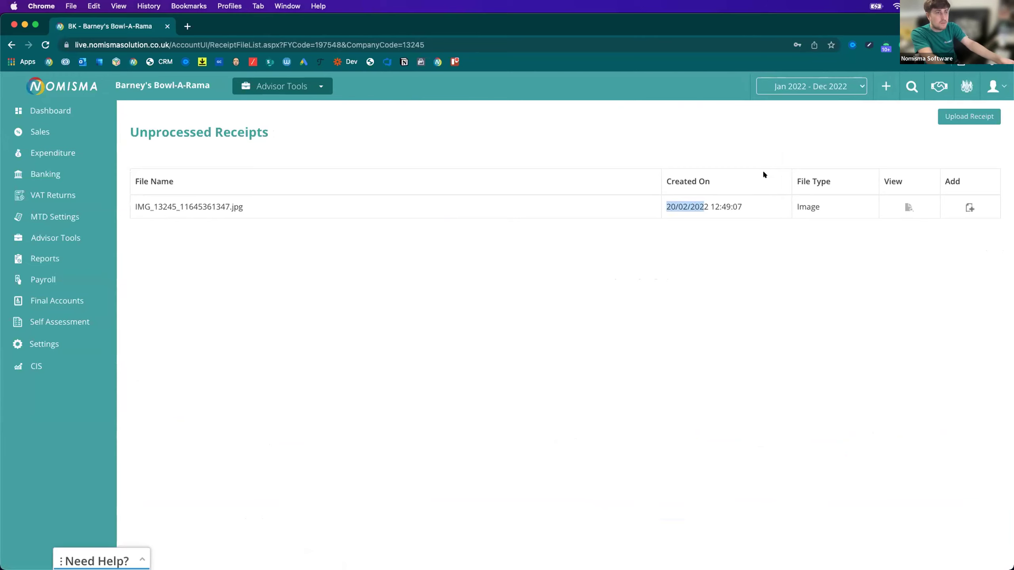
{"action": "left_click_drag", "start_coordinate": [737, 207], "coordinate": [706, 202]}
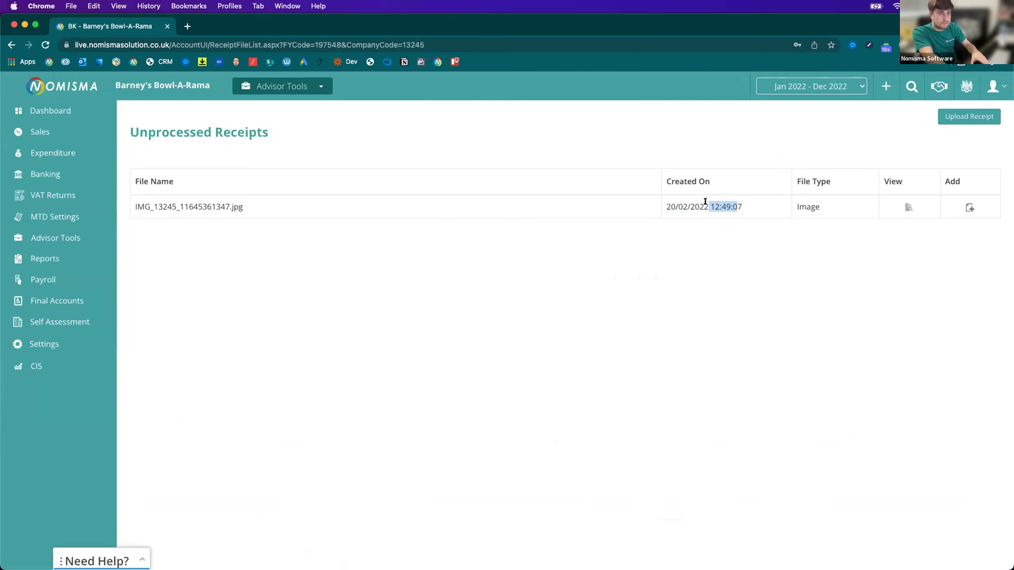
{"action": "left_click", "coordinate": [838, 229]}
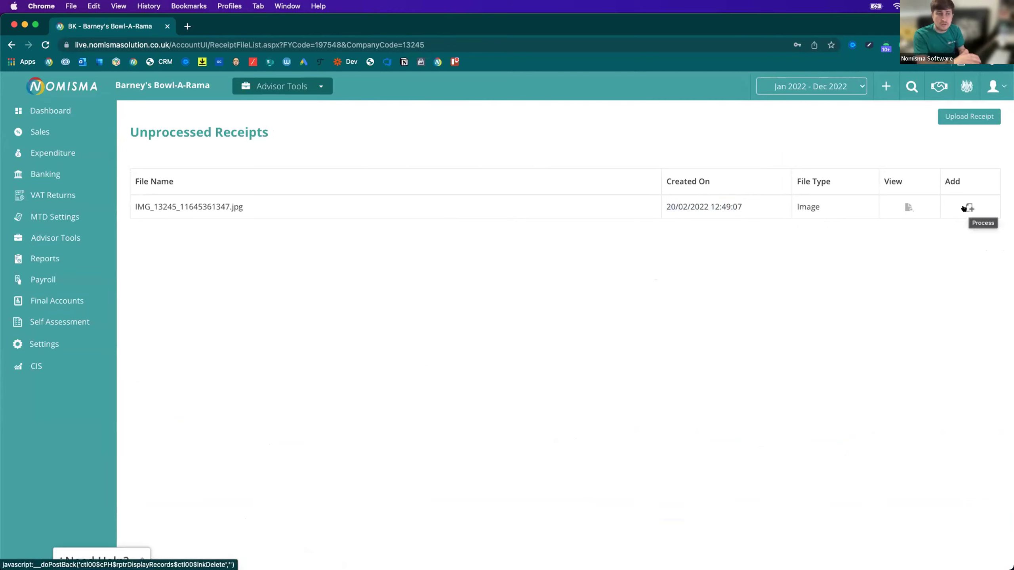
{"action": "left_click", "coordinate": [964, 208]}
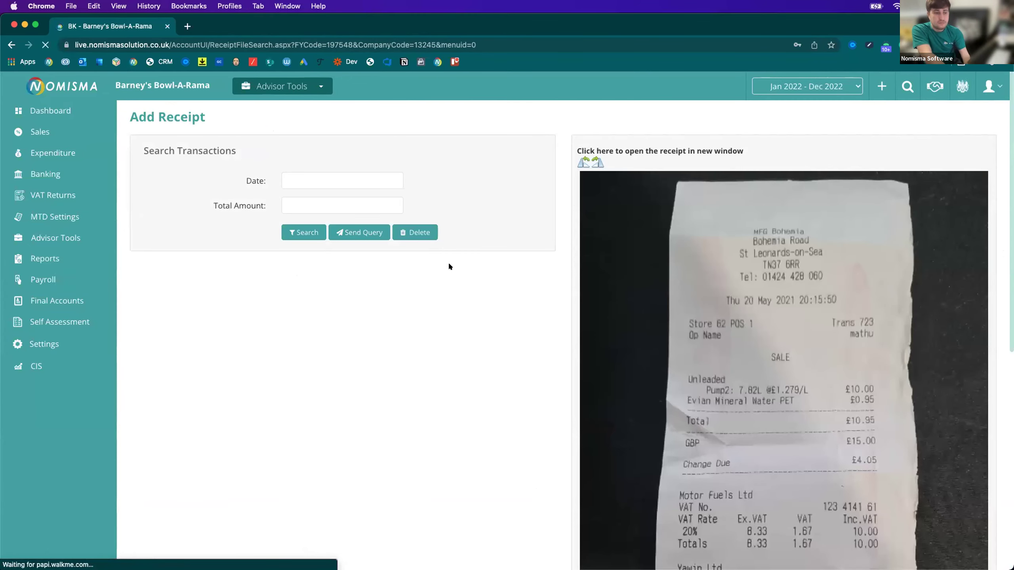
Search for transactions matching the receipt, using date 20/05/2021 and total amount 10.95
{"action": "scroll", "coordinate": [449, 267], "scroll_direction": "down", "scroll_amount": 2}
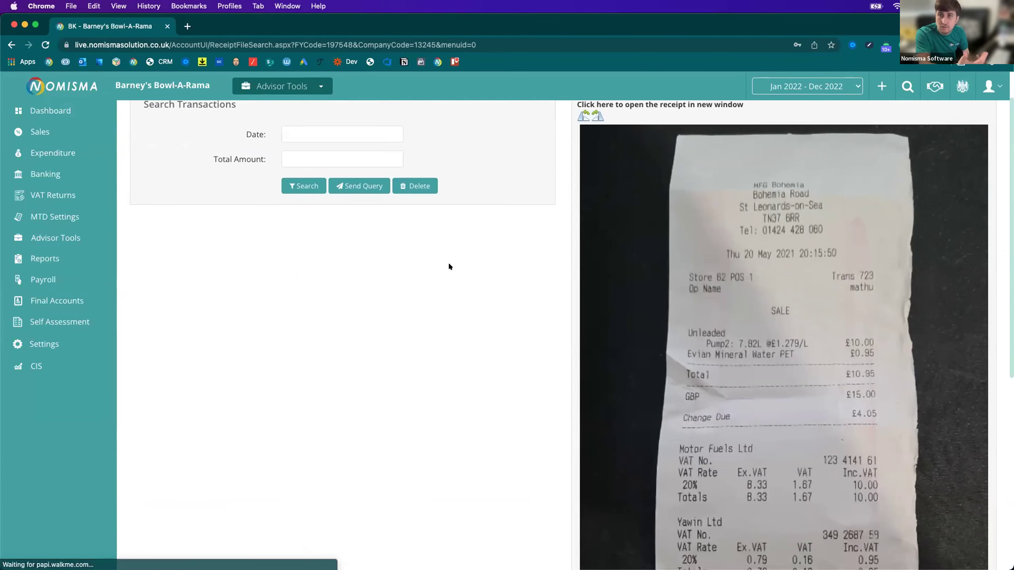
{"action": "scroll", "coordinate": [448, 267], "scroll_direction": "up", "scroll_amount": 2}
{"action": "left_click", "coordinate": [334, 180]}
{"action": "type", "text": "20/05/2021"}
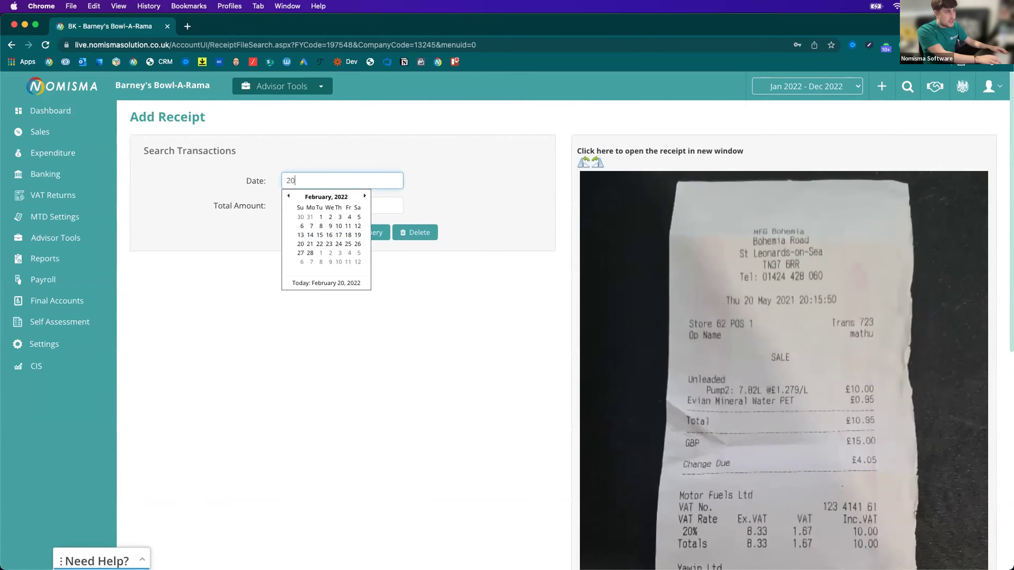
{"action": "key", "text": "Tab"}
{"action": "type", "text": "10.95"}
{"action": "left_click", "coordinate": [300, 230]}
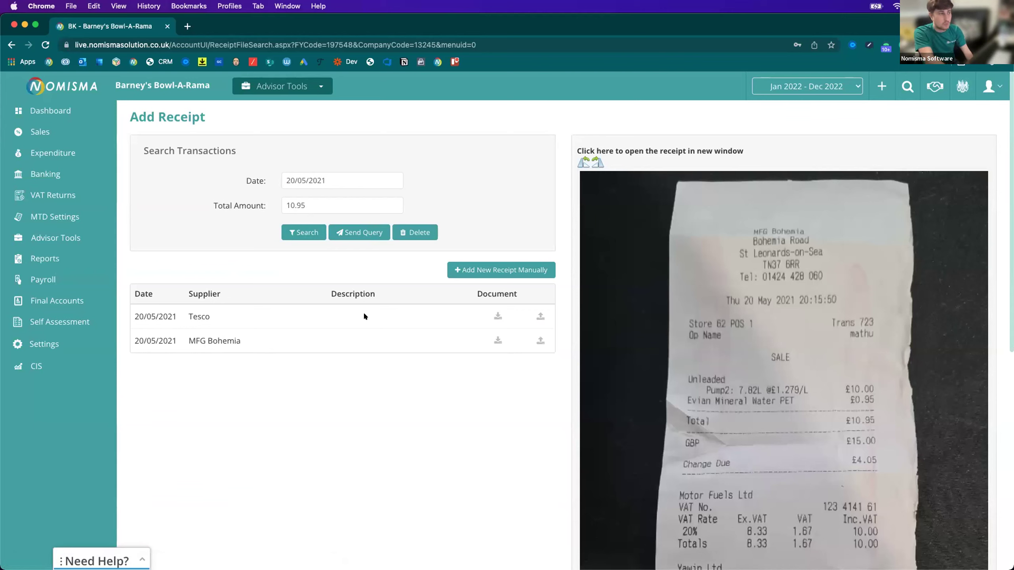
Download the document attached to the MFG Bohemia transaction, view it against the receipt and close it
{"action": "left_click", "coordinate": [492, 340]}
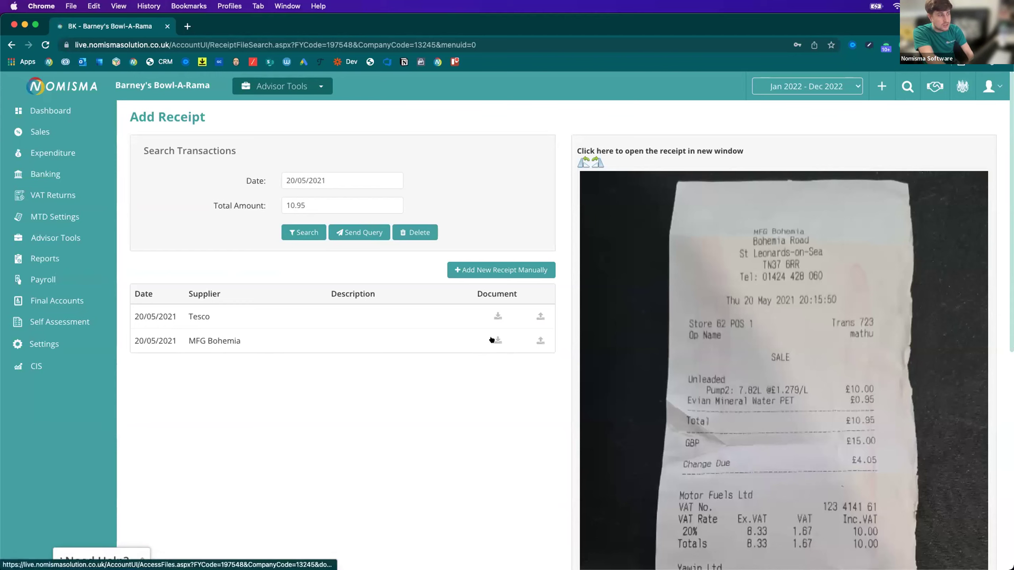
{"action": "left_click", "coordinate": [88, 542]}
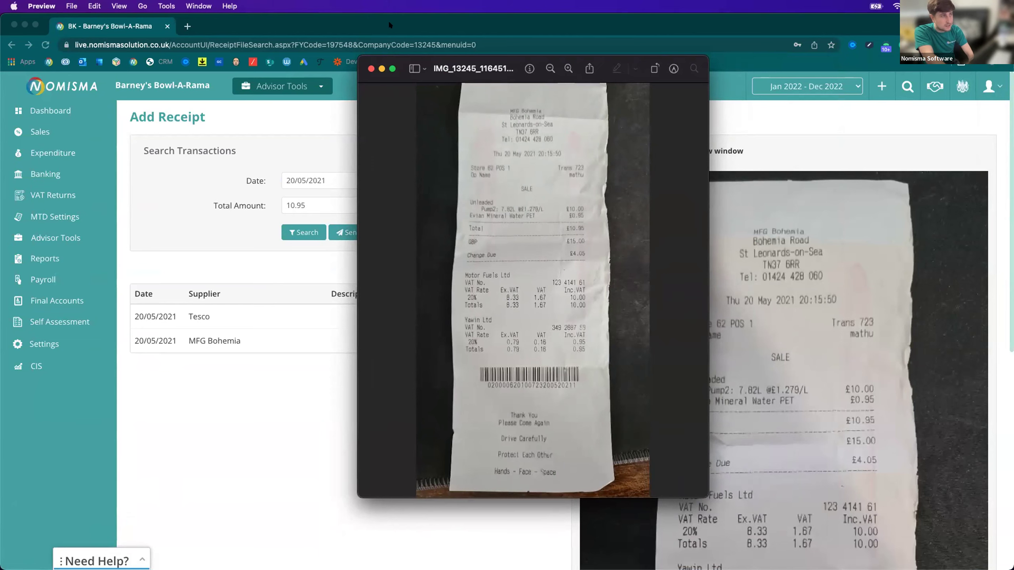
{"action": "left_click", "coordinate": [371, 68]}
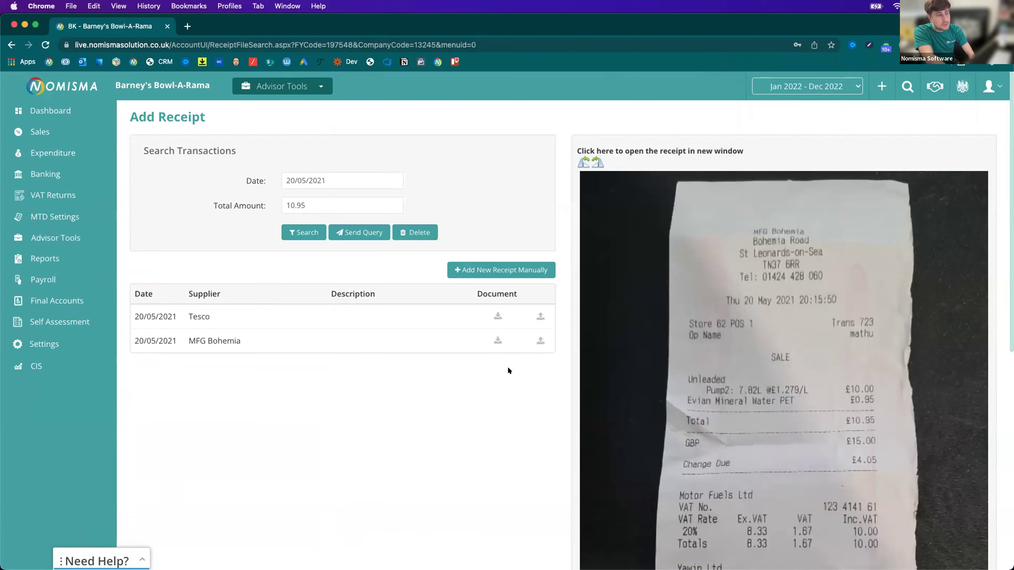
{"action": "mouse_move", "coordinate": [704, 320]}
{"action": "mouse_move", "coordinate": [762, 326]}
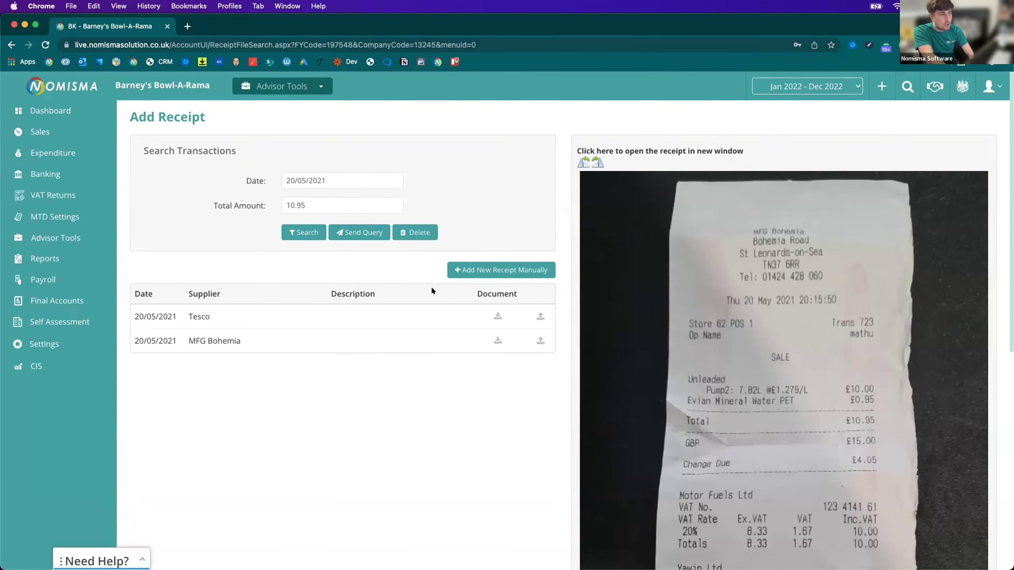
Open the receipt query email form, review its recipient, subject, attachment and message options, and close it without sending
{"action": "left_click", "coordinate": [357, 231]}
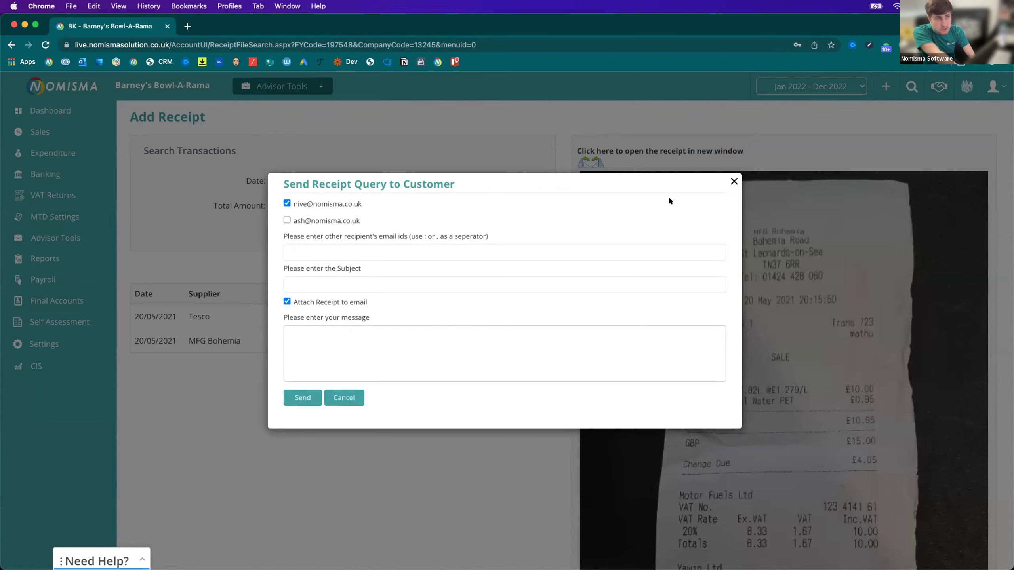
{"action": "left_click", "coordinate": [726, 181]}
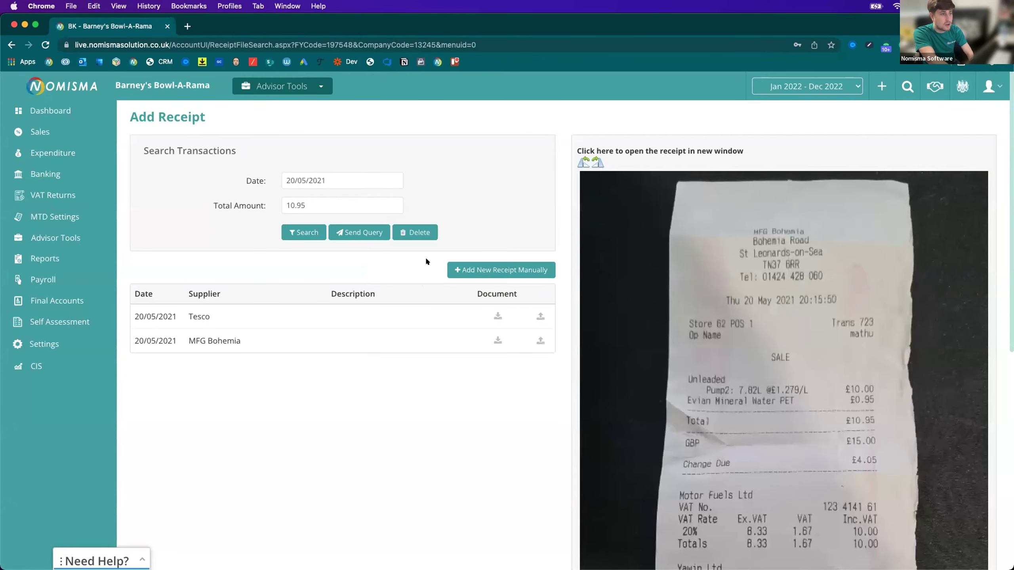
Start adding the receipt manually as a supplier bill from MFG Bohemia with bill number Trans 724
{"action": "left_click", "coordinate": [487, 270]}
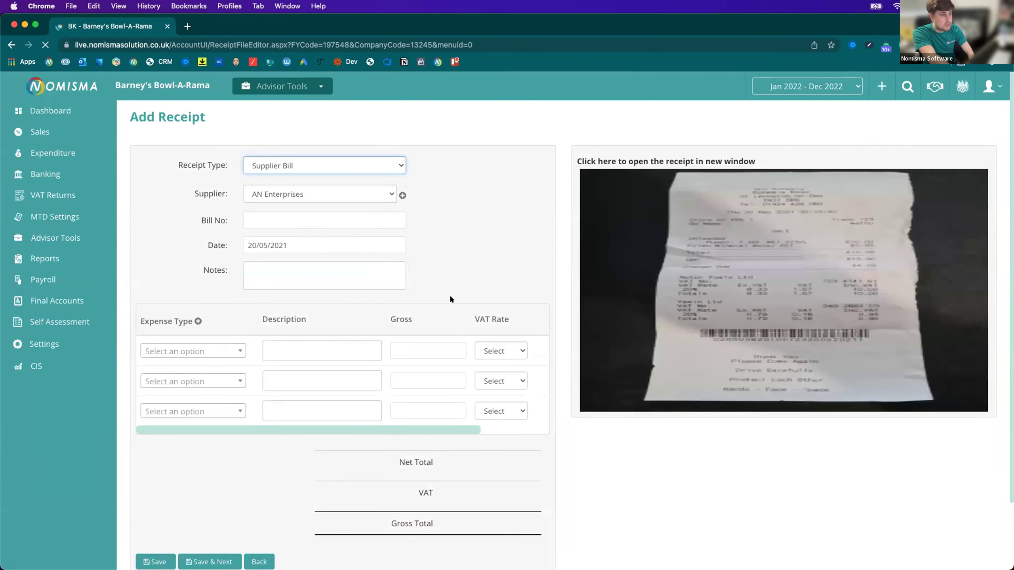
{"action": "left_click", "coordinate": [345, 194]}
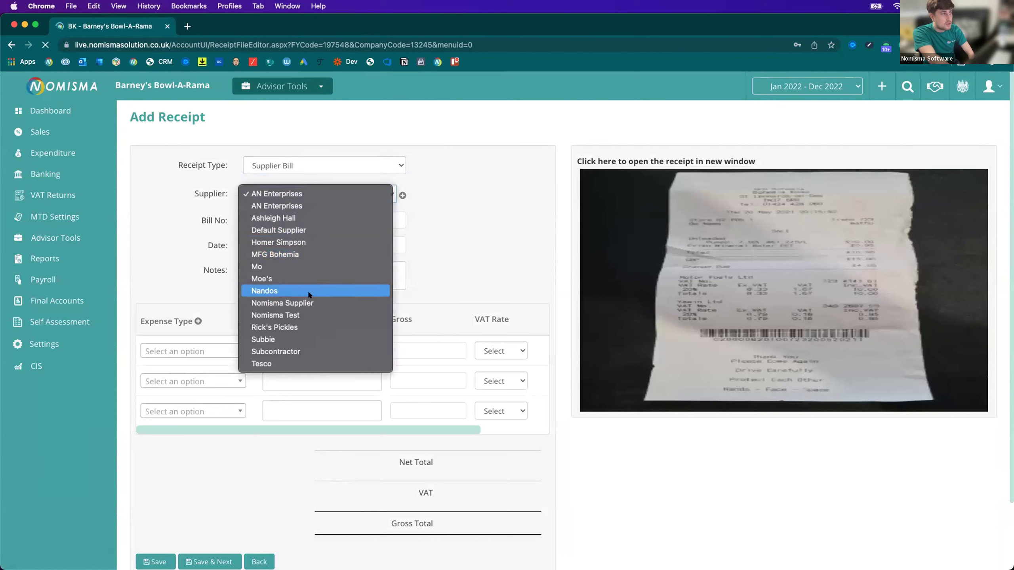
{"action": "left_click", "coordinate": [297, 253]}
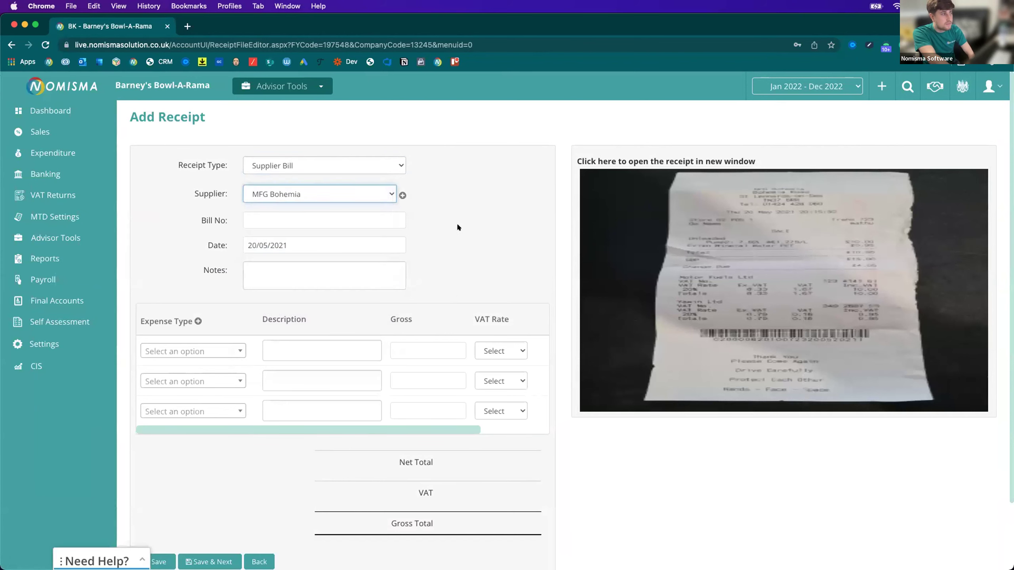
{"action": "left_click", "coordinate": [373, 223]}
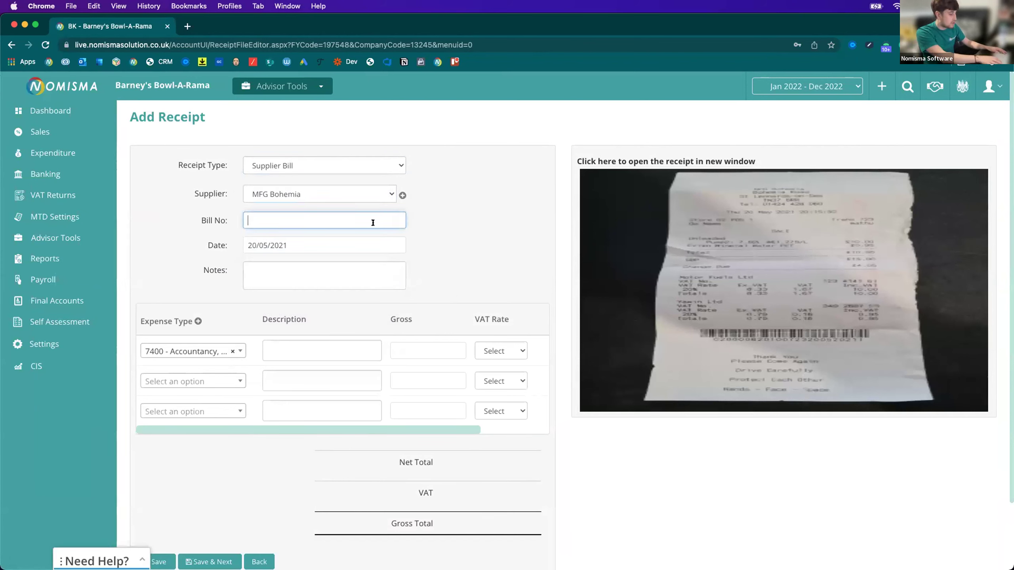
{"action": "type", "text": "Trans 723"}
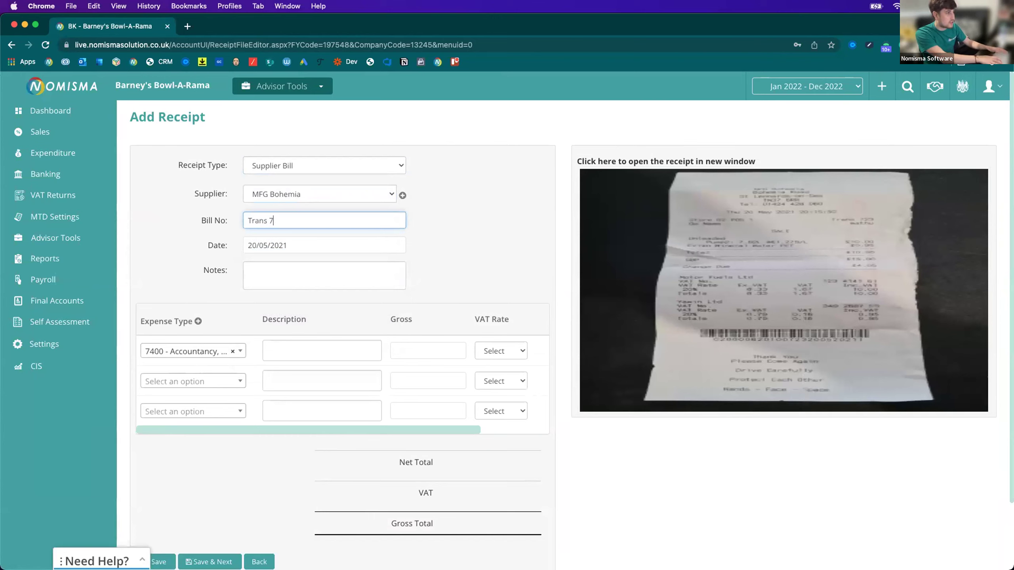
{"action": "left_click", "coordinate": [299, 246]}
{"action": "left_click", "coordinate": [233, 267]}
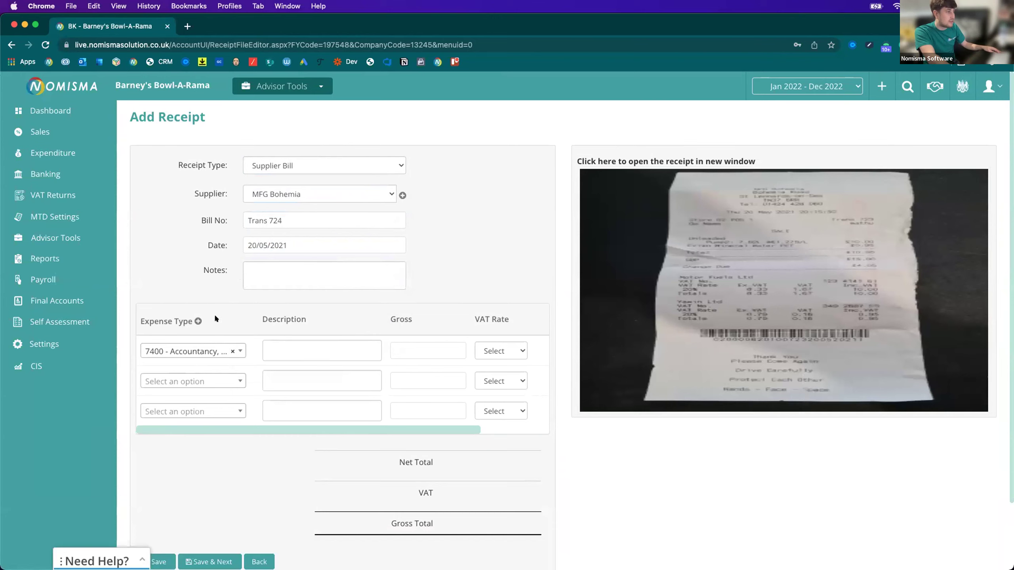
Add a Fuel line under 7010 - UK and Overseas Travel Costs with gross 10.95 at Standard Rate VAT, and save the receipt
{"action": "left_click", "coordinate": [193, 351]}
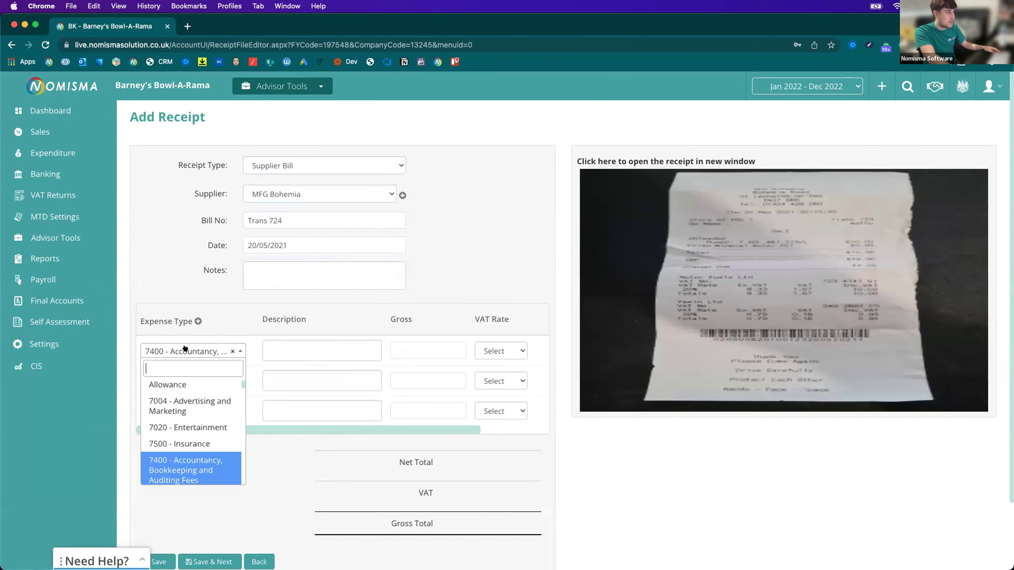
{"action": "type", "text": "travel"}
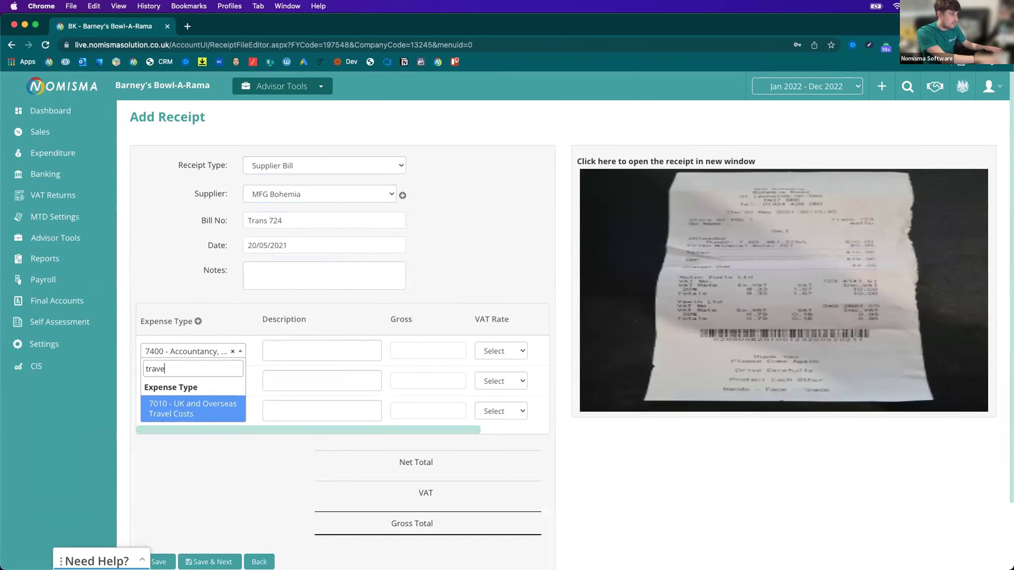
{"action": "left_click", "coordinate": [187, 413]}
{"action": "left_click", "coordinate": [299, 346]}
{"action": "type", "text": "Fuel"}
{"action": "key", "text": "Tab"}
{"action": "type", "text": "10.95"}
{"action": "key", "text": "Tab"}
{"action": "left_click", "coordinate": [502, 349]}
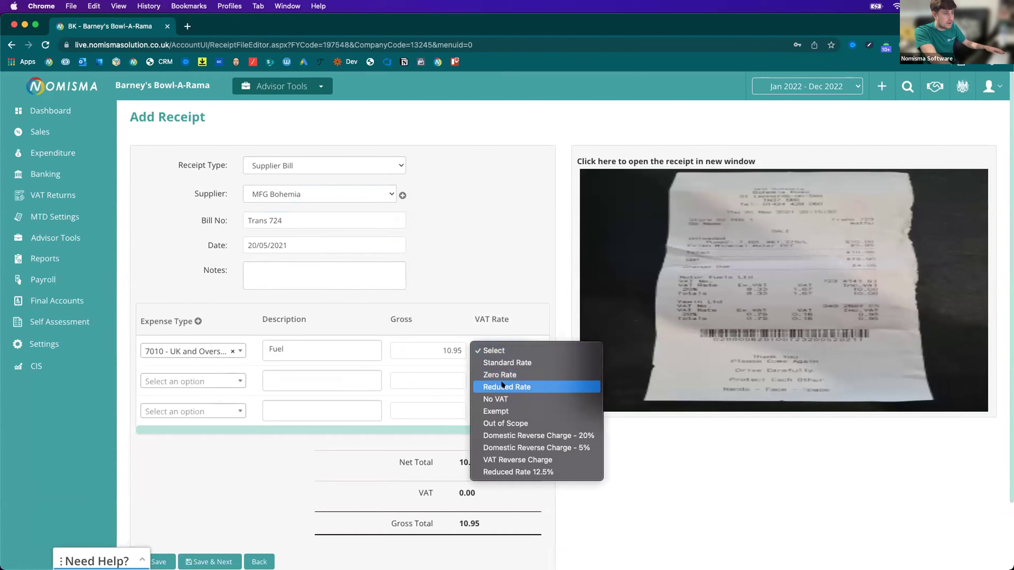
{"action": "left_click", "coordinate": [508, 363]}
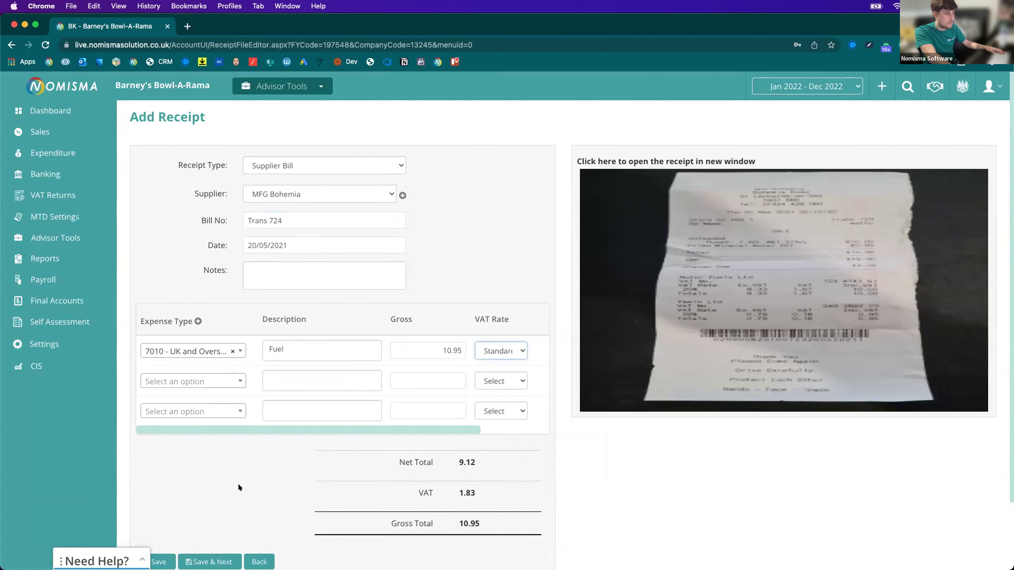
{"action": "scroll", "coordinate": [238, 486], "scroll_direction": "down", "scroll_amount": 3}
{"action": "left_click", "coordinate": [156, 484]}
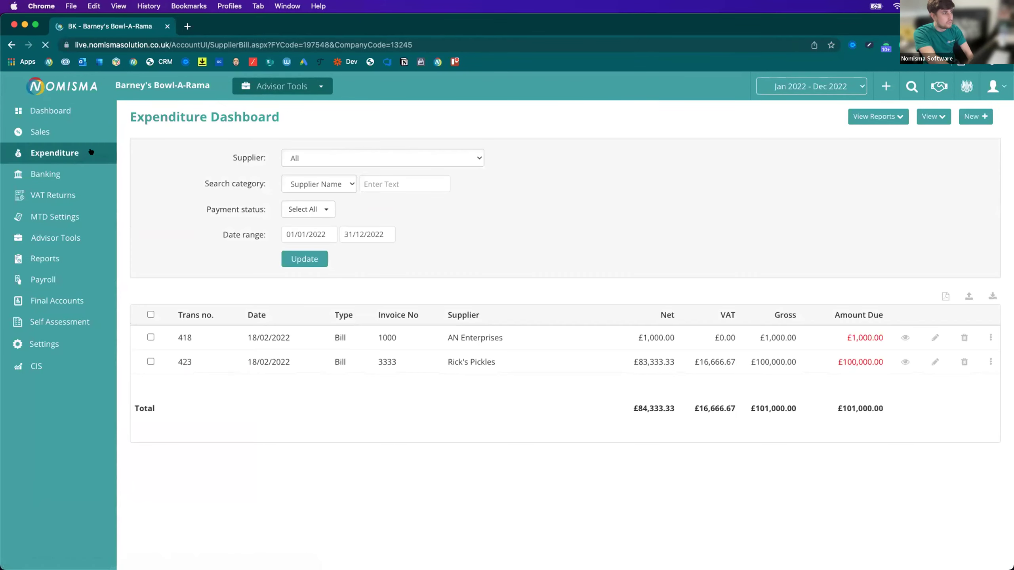
Filter the expenditure bills by supplier MFG Bohemia and switch the financial year to Jan 2021 - Dec 2021
{"action": "left_click", "coordinate": [367, 157]}
{"action": "key", "text": "m"}
{"action": "key", "text": "Return"}
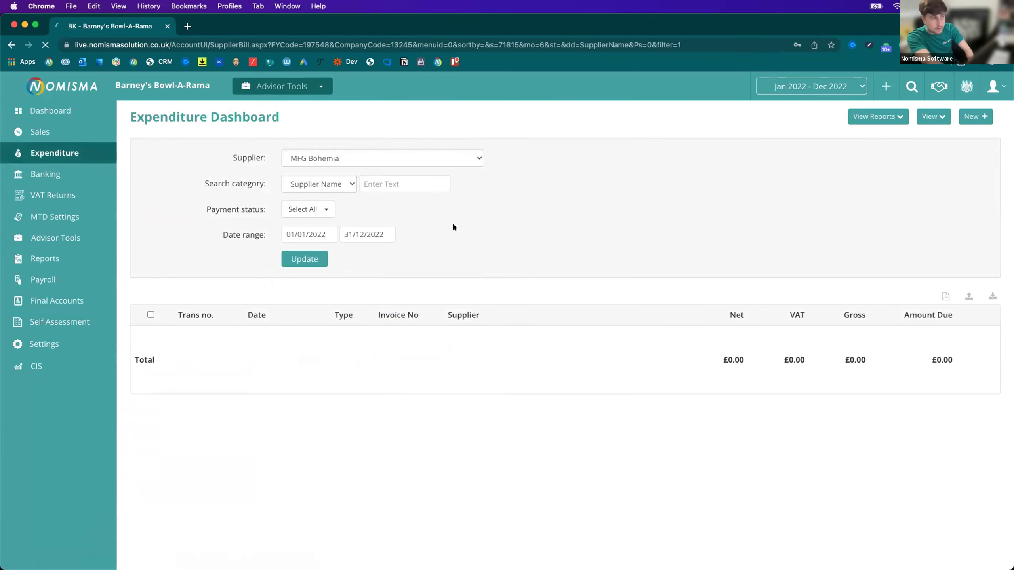
{"action": "left_click", "coordinate": [765, 87]}
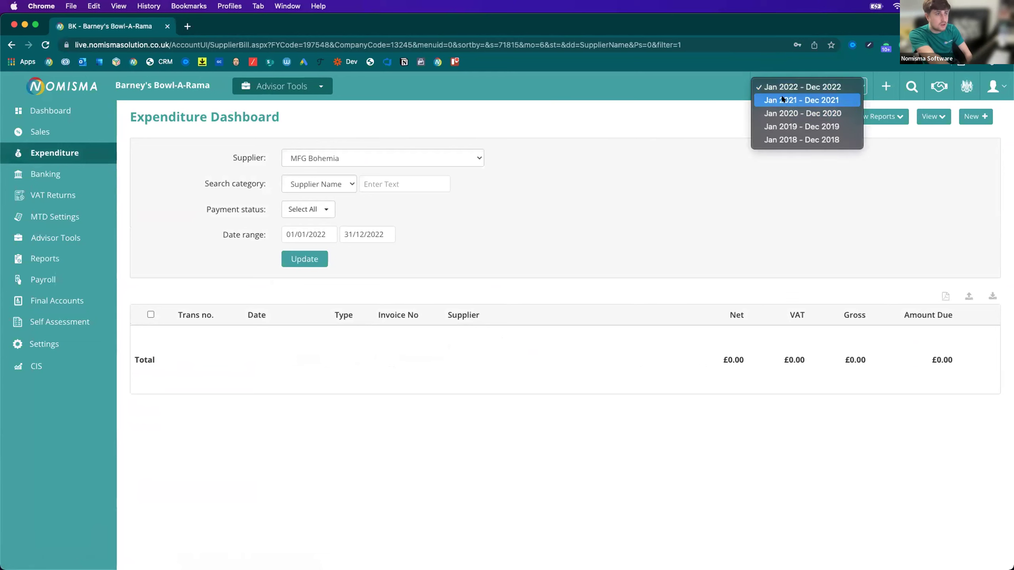
{"action": "left_click", "coordinate": [774, 103]}
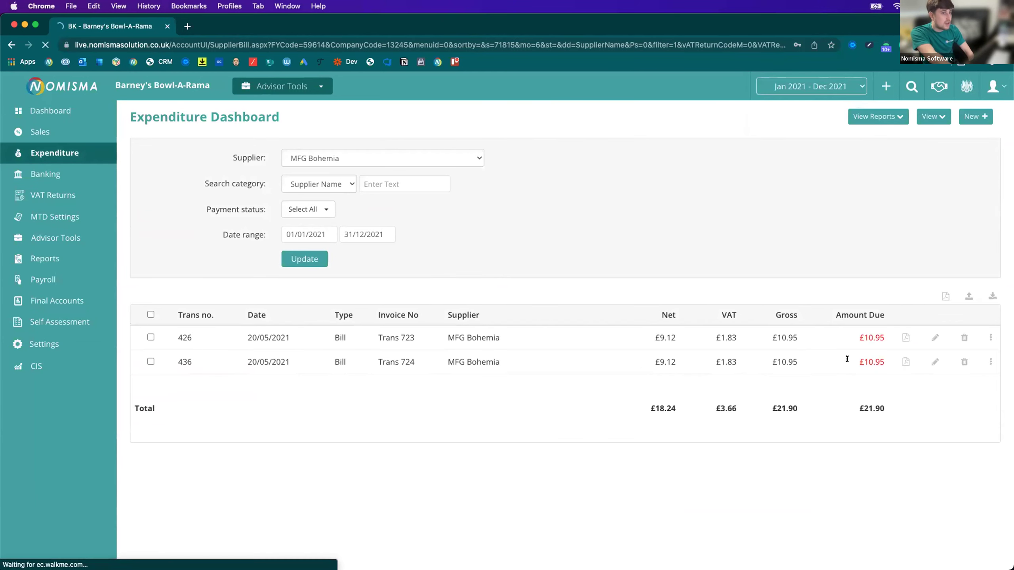
View the receipt image attached to the MFG Bohemia bill Trans 724 and close it
{"action": "left_click_drag", "start_coordinate": [373, 364], "coordinate": [417, 360]}
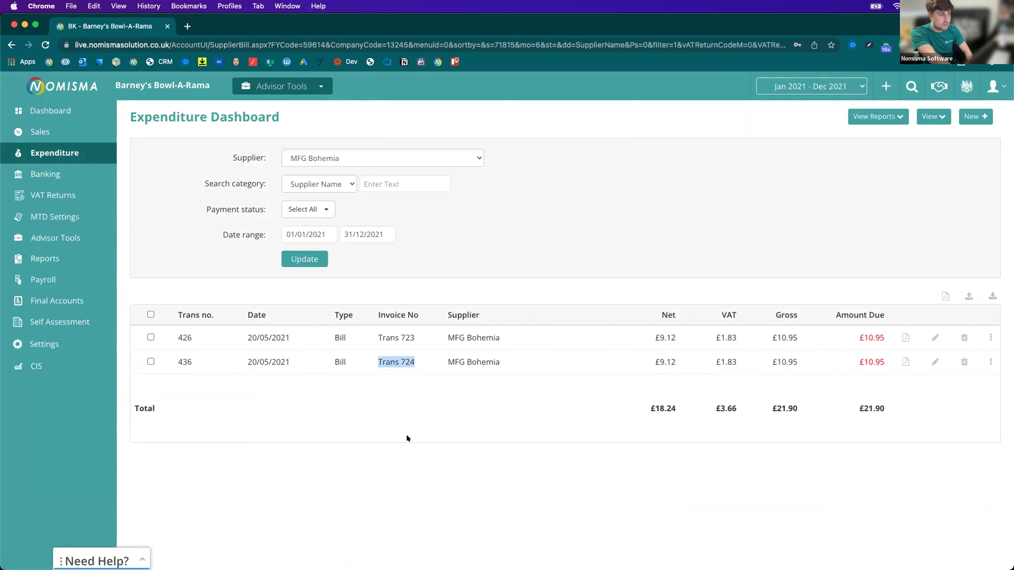
{"action": "left_click", "coordinate": [902, 361]}
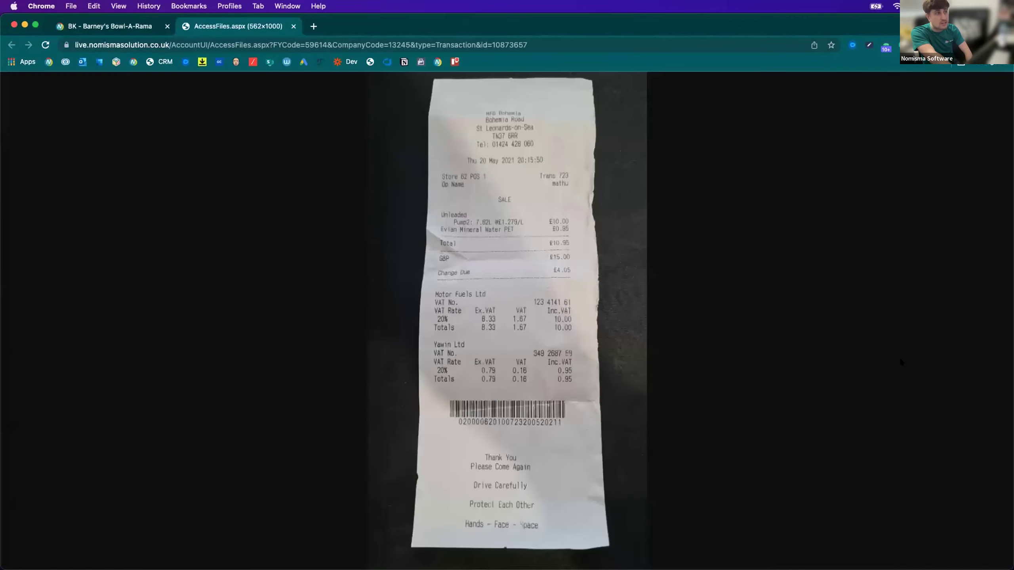
{"action": "left_click", "coordinate": [293, 26]}
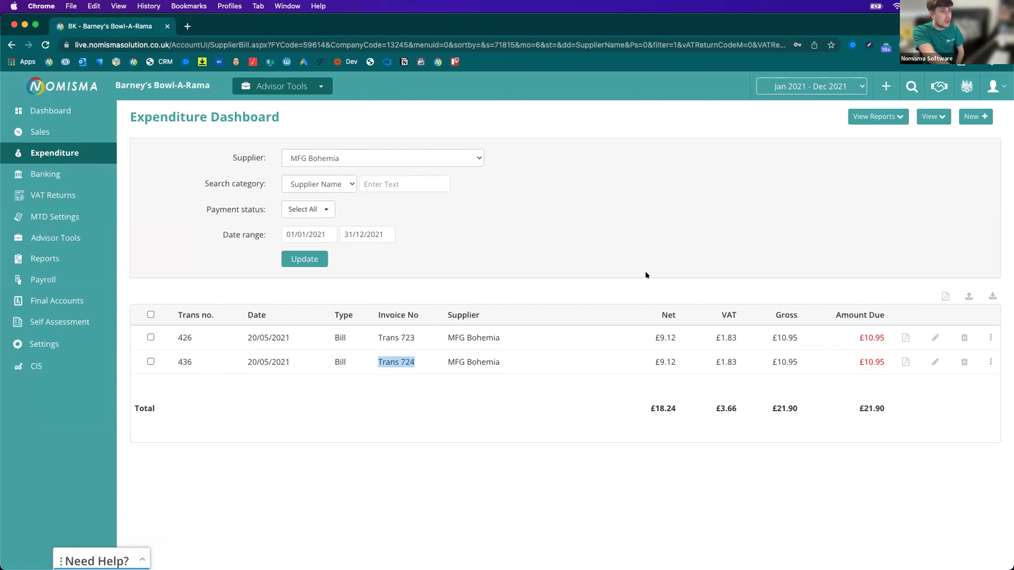
Look over the unfiltered expenditure list, the available reports and the sales dashboard for the selected year
{"action": "left_click", "coordinate": [89, 155]}
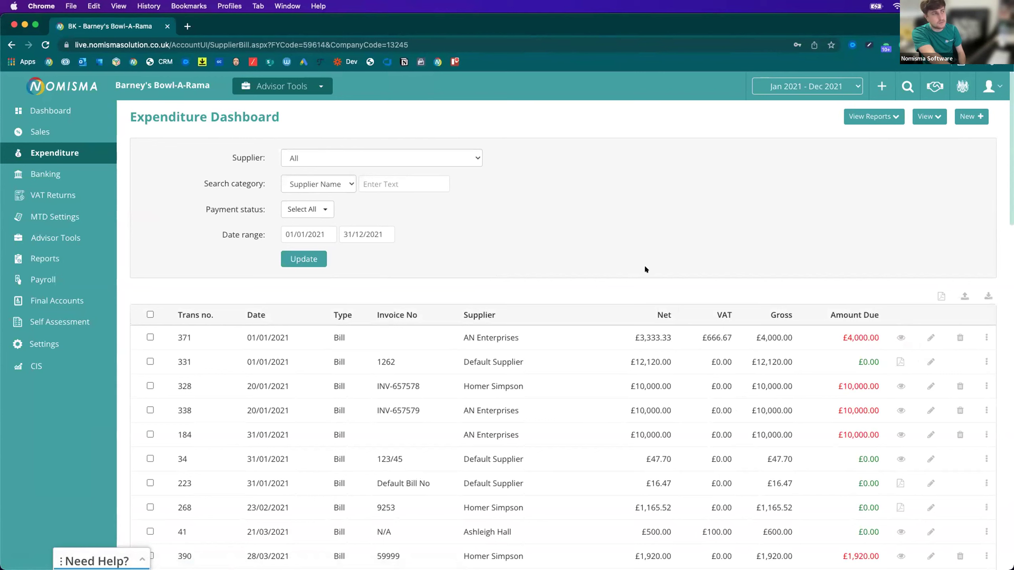
{"action": "left_click", "coordinate": [50, 261]}
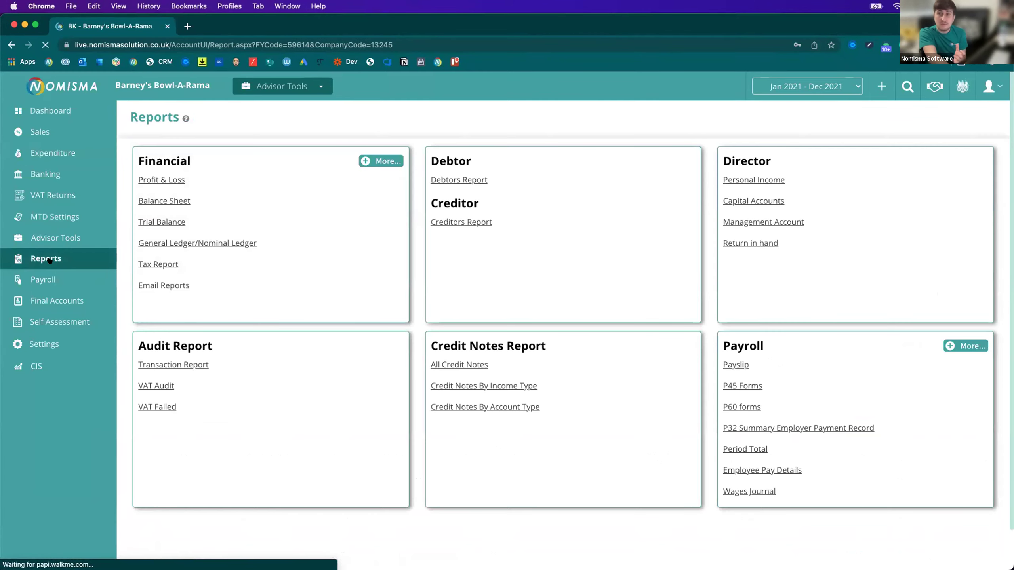
{"action": "left_click", "coordinate": [82, 132]}
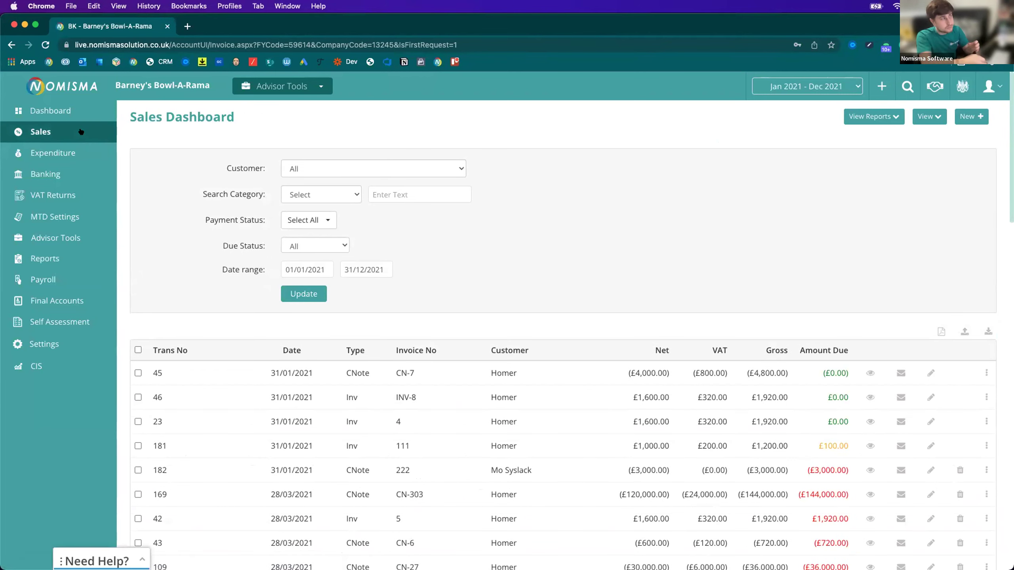
Open the Nomisma website in a new browser tab and go to its page for business owners
{"action": "left_click", "coordinate": [187, 27]}
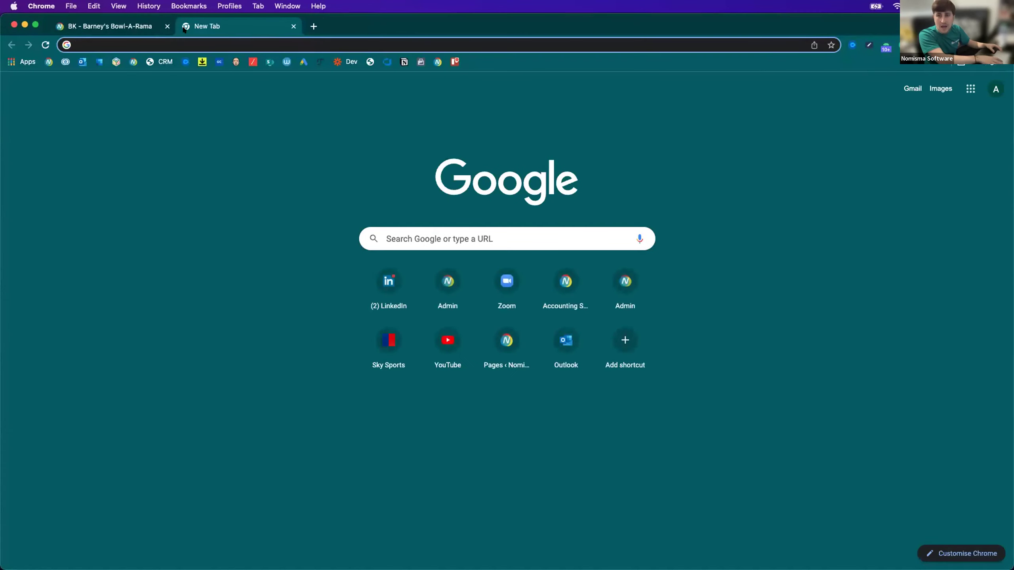
{"action": "type", "text": "nomiss"}
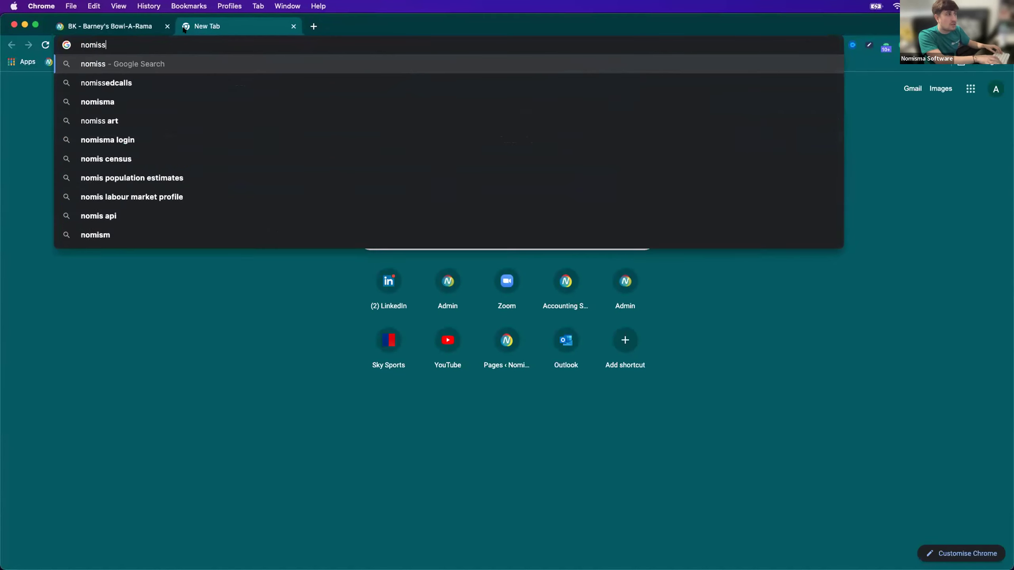
{"action": "key", "text": "BackSpace"}
{"action": "type", "text": "ma"}
{"action": "key", "text": "Return"}
{"action": "mouse_move", "coordinate": [346, 92]}
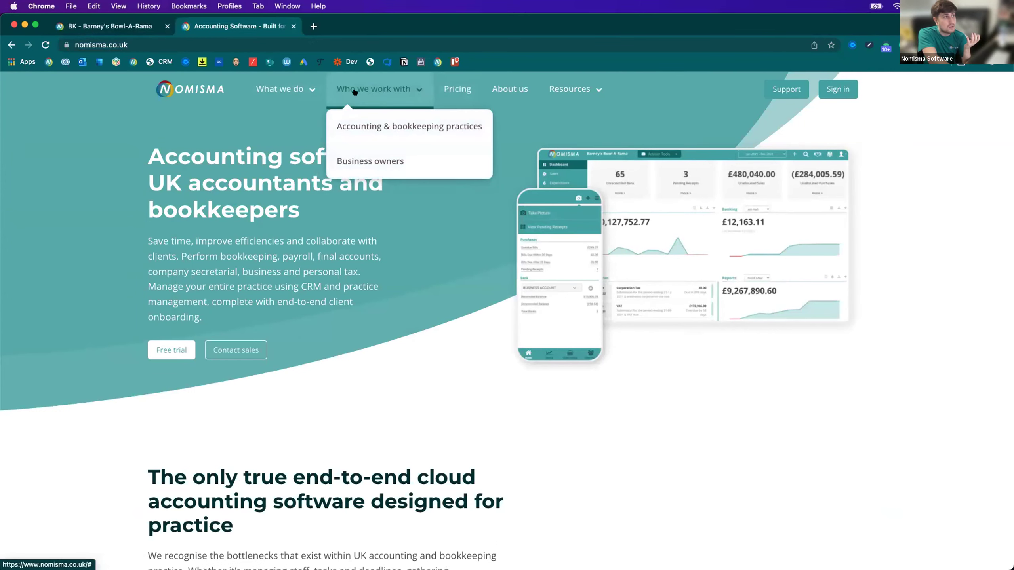
{"action": "left_click", "coordinate": [364, 154]}
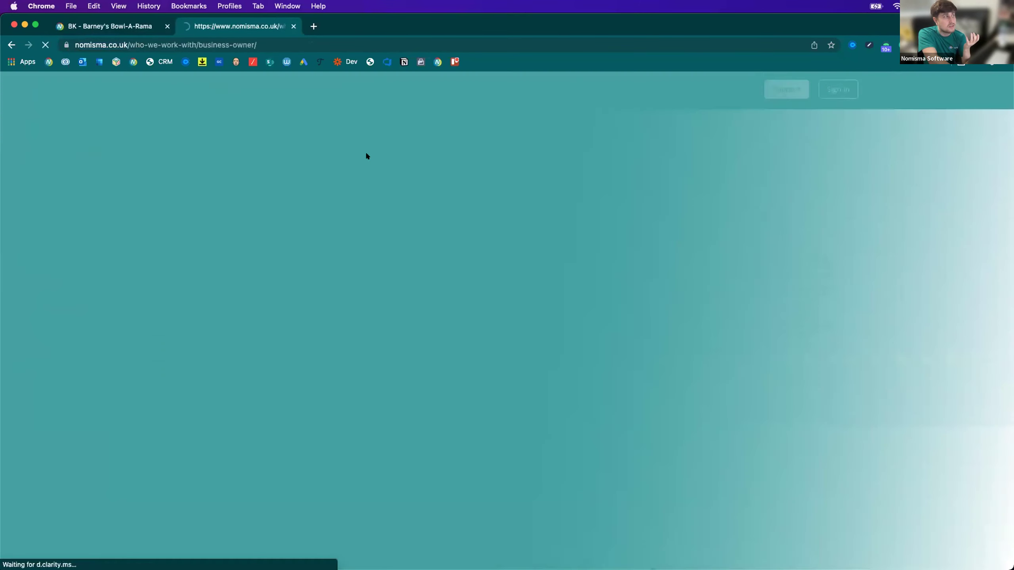
Open the free trial sign-up form and set the business type to Other (non-accountancy)
{"action": "left_click", "coordinate": [171, 345]}
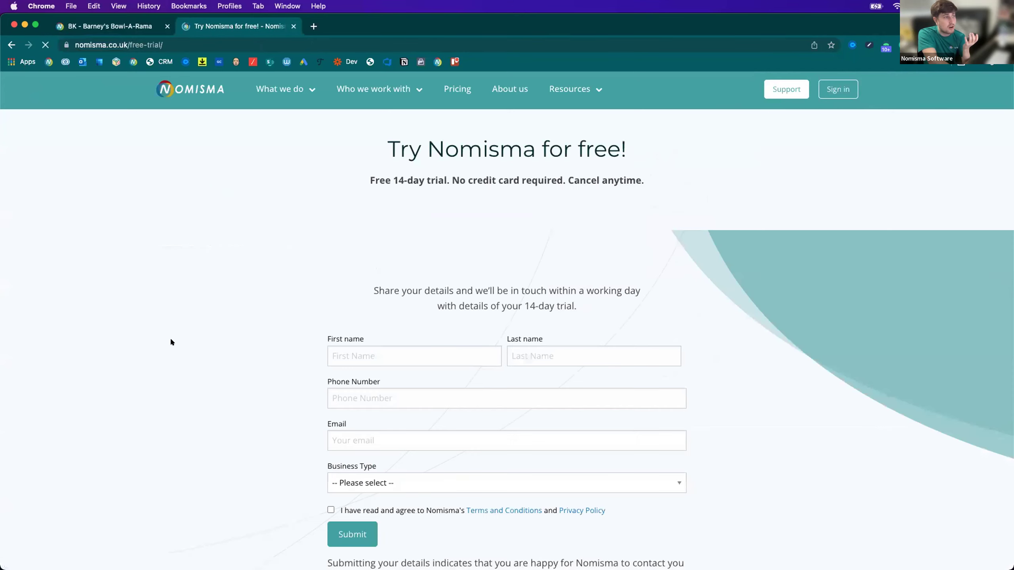
{"action": "scroll", "coordinate": [367, 357], "scroll_direction": "down", "scroll_amount": 3}
{"action": "left_click", "coordinate": [379, 413]}
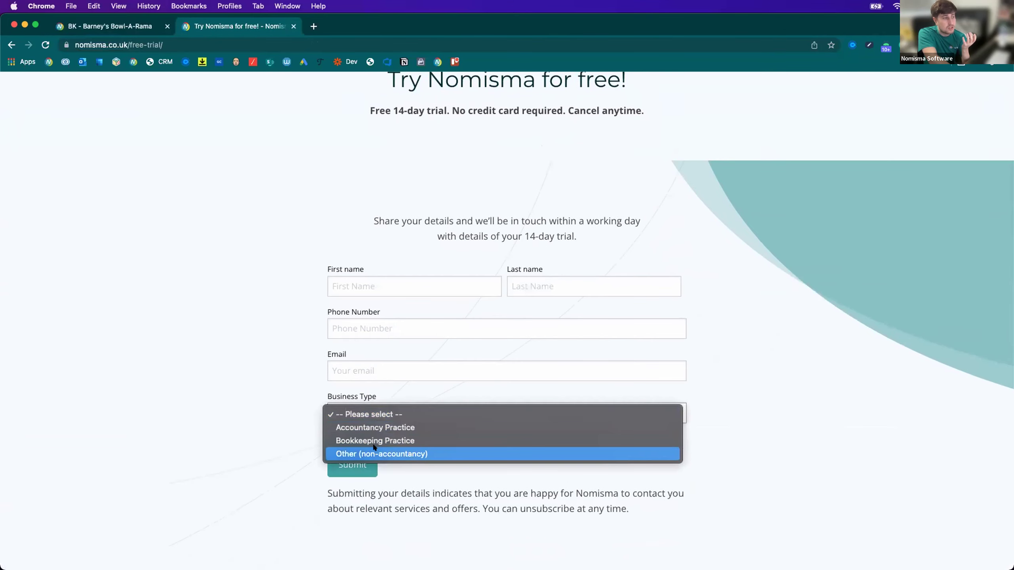
{"action": "left_click", "coordinate": [374, 454]}
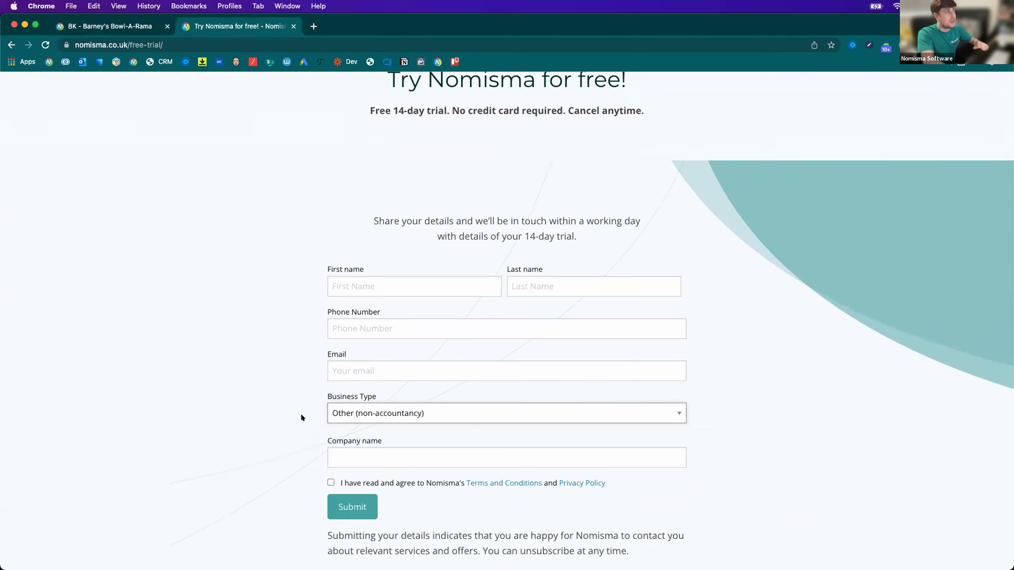
Open the Find an advisor page and show the details of Novus Accountancy Limited on the advisor map
{"action": "scroll", "coordinate": [256, 226], "scroll_direction": "up", "scroll_amount": 3}
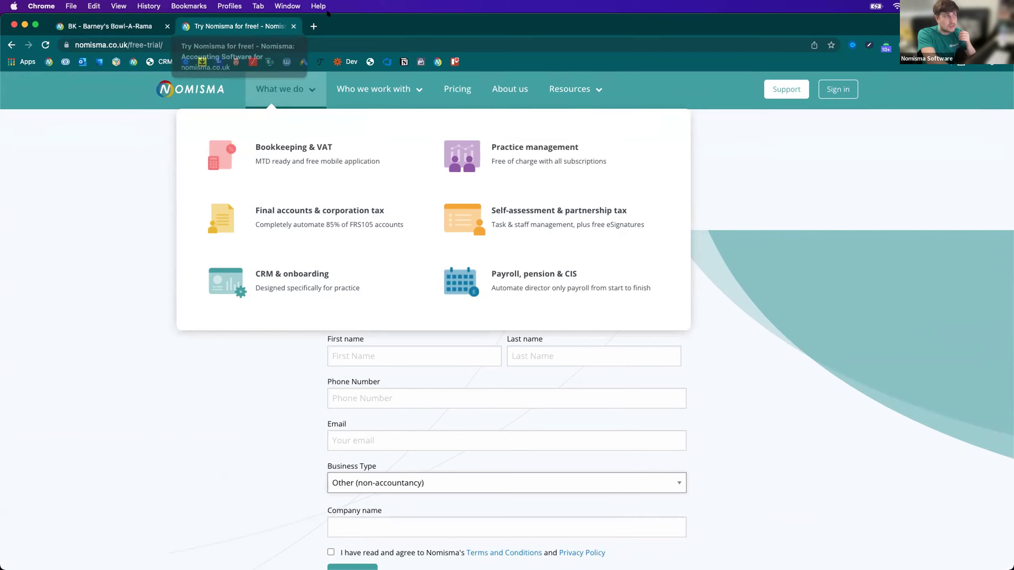
{"action": "mouse_move", "coordinate": [594, 95]}
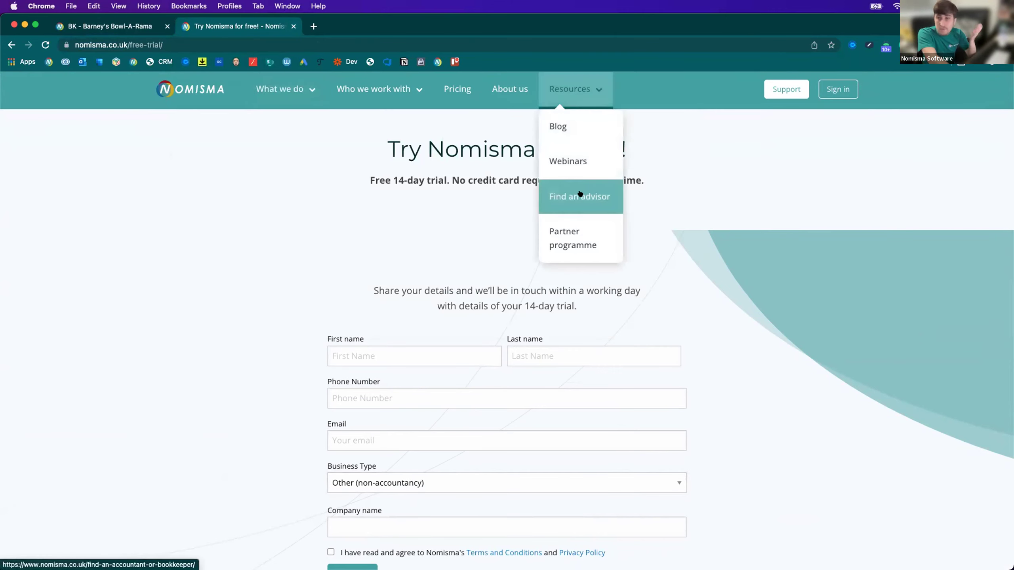
{"action": "left_click", "coordinate": [579, 195]}
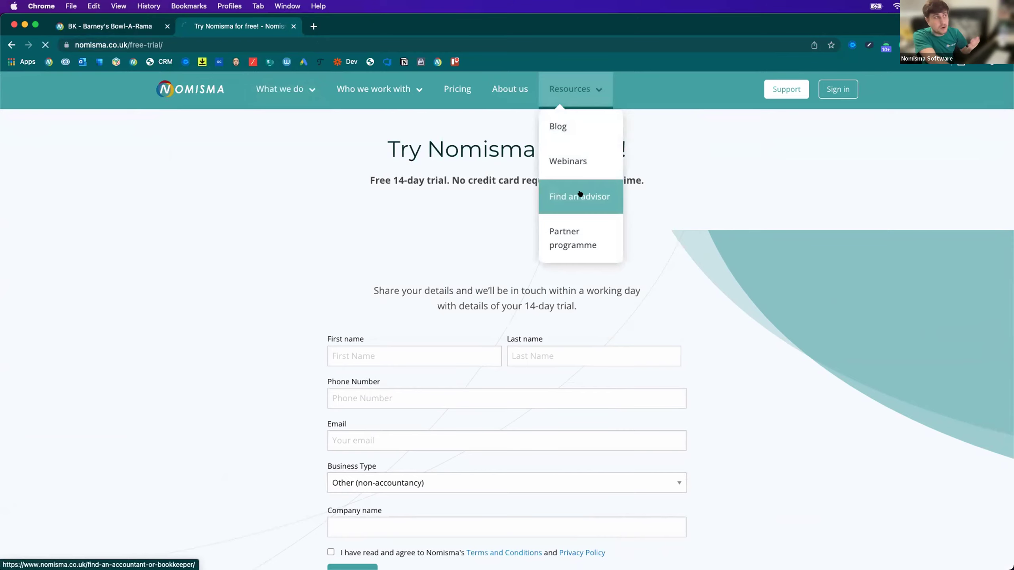
{"action": "mouse_move", "coordinate": [574, 88]}
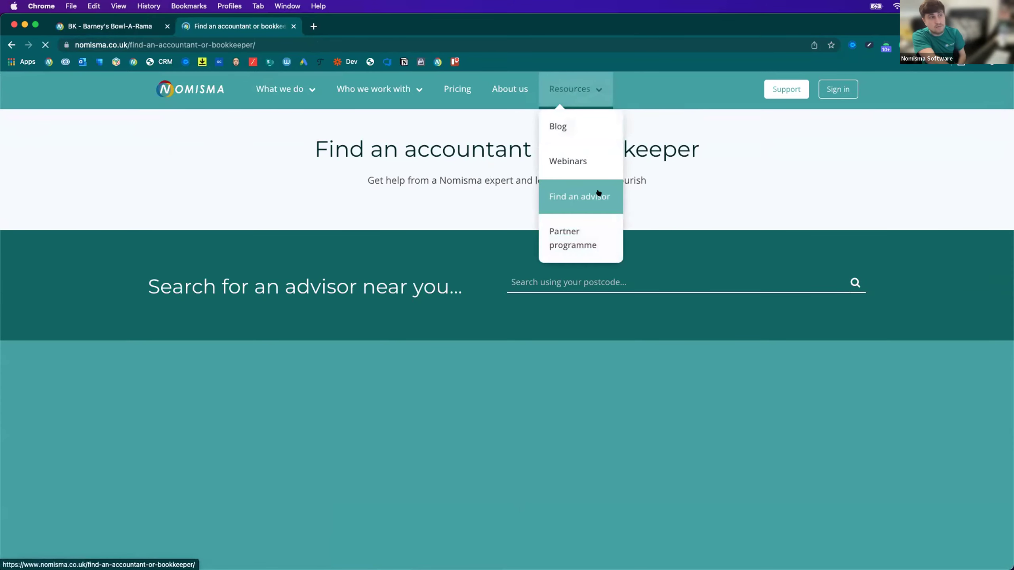
{"action": "scroll", "coordinate": [486, 228], "scroll_direction": "down", "scroll_amount": 2}
{"action": "scroll", "coordinate": [487, 228], "scroll_direction": "down", "scroll_amount": 5}
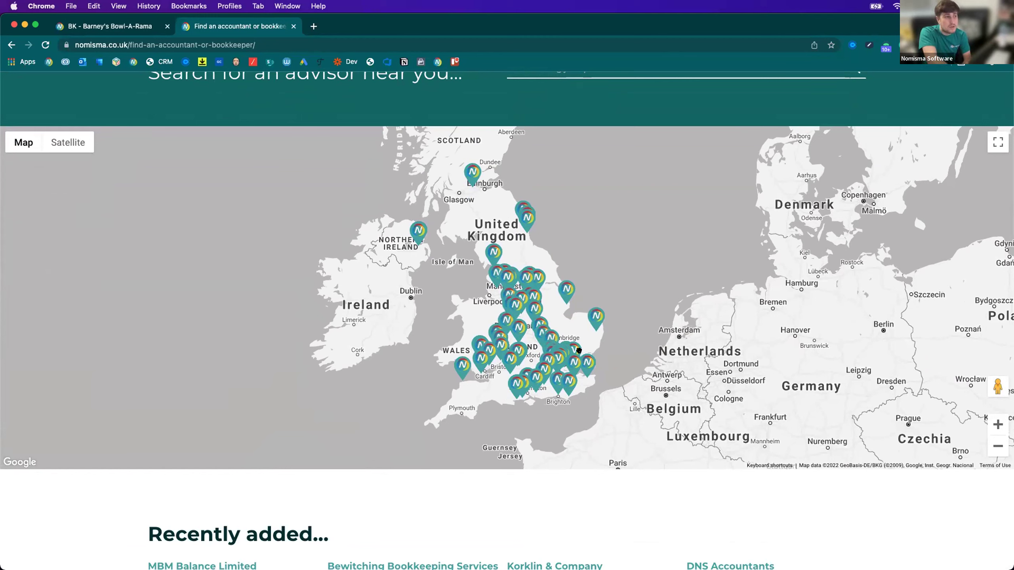
{"action": "left_click", "coordinate": [597, 321]}
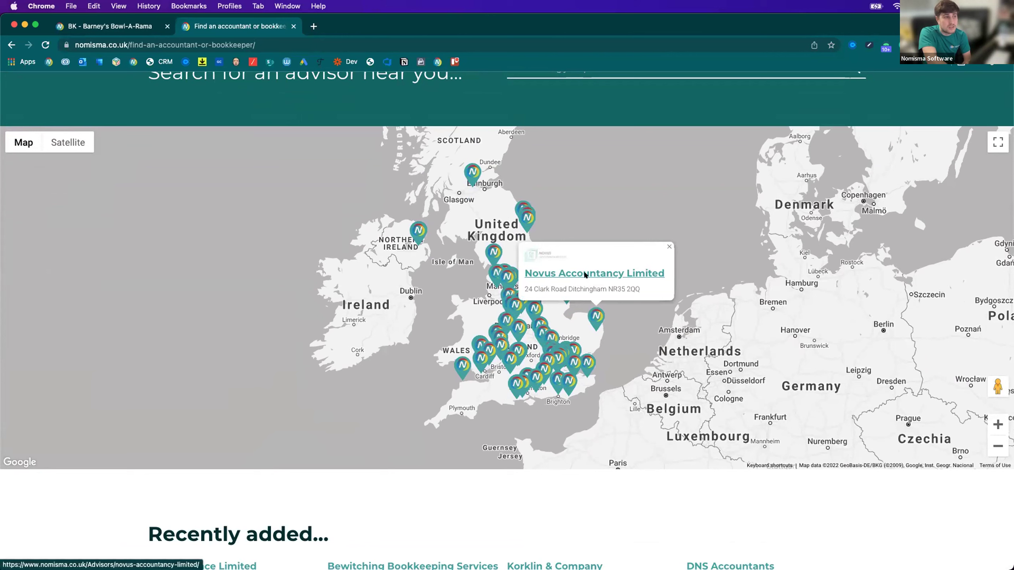
{"action": "left_click", "coordinate": [461, 367]}
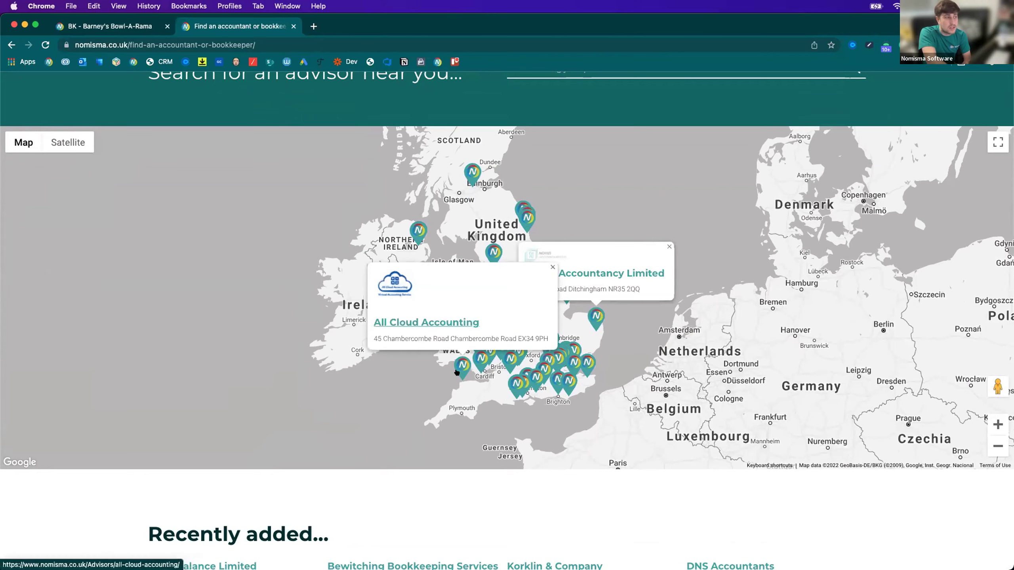
{"action": "left_click", "coordinate": [417, 234]}
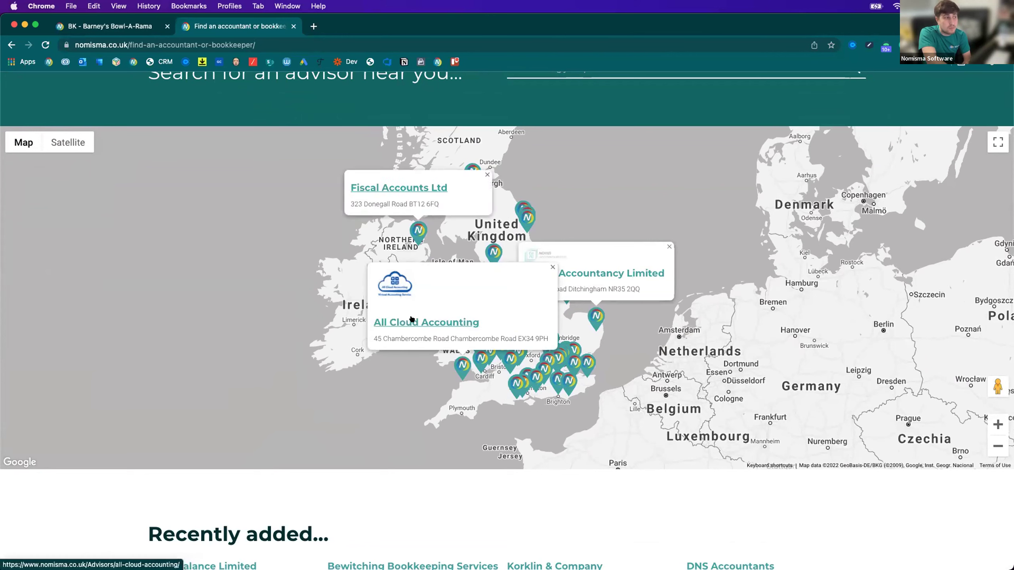
{"action": "left_click", "coordinate": [444, 322]}
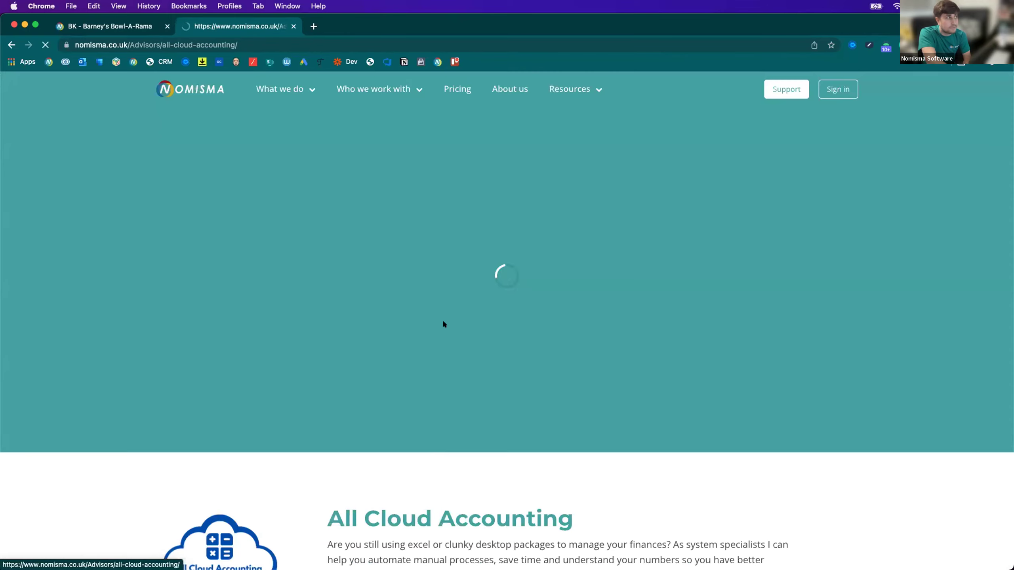
{"action": "scroll", "coordinate": [426, 440], "scroll_direction": "down", "scroll_amount": 5}
{"action": "scroll", "coordinate": [427, 440], "scroll_direction": "down", "scroll_amount": 4}
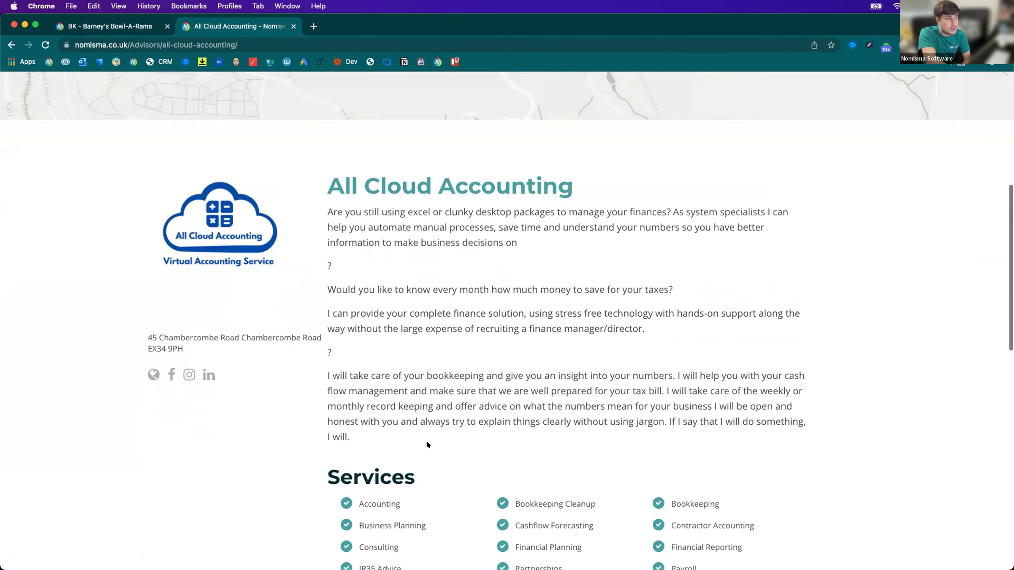
{"action": "scroll", "coordinate": [376, 338], "scroll_direction": "down", "scroll_amount": 10}
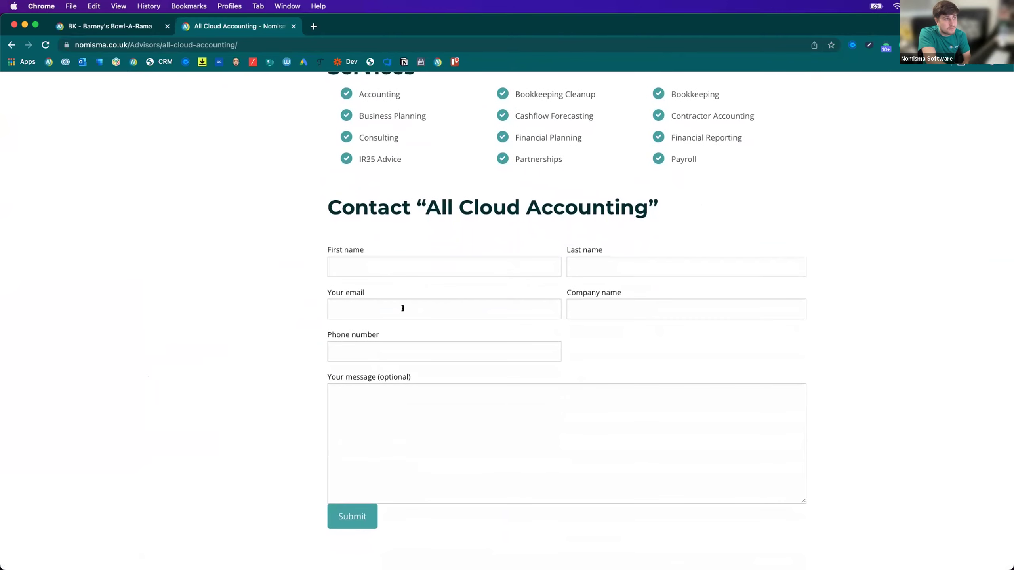
{"action": "scroll", "coordinate": [400, 308], "scroll_direction": "up", "scroll_amount": 15}
Return to the advisor search page and look over the recently added accountants and bookkeepers
{"action": "left_click", "coordinate": [11, 44]}
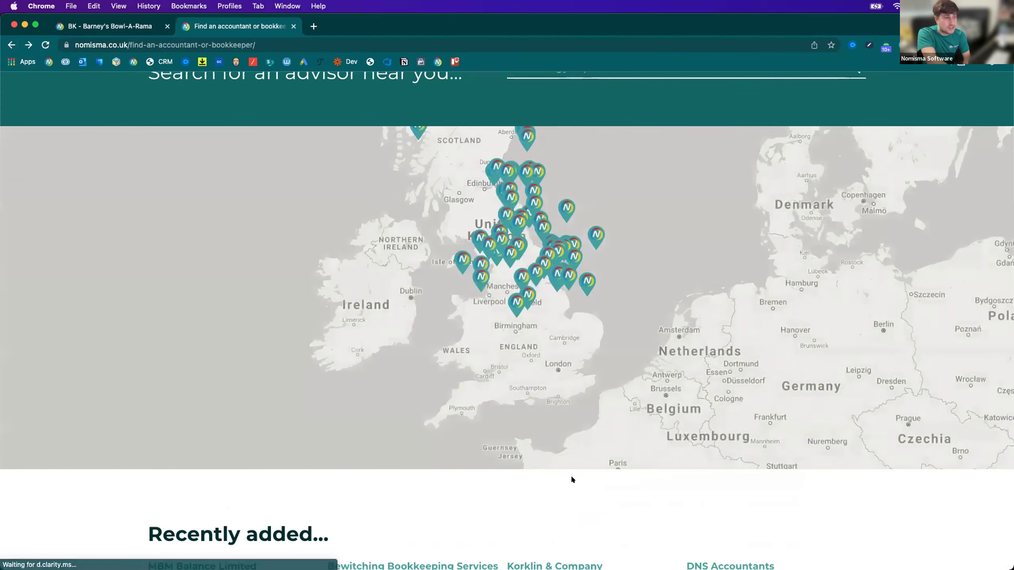
{"action": "scroll", "coordinate": [571, 476], "scroll_direction": "down", "scroll_amount": 8}
{"action": "scroll", "coordinate": [571, 476], "scroll_direction": "down", "scroll_amount": 1}
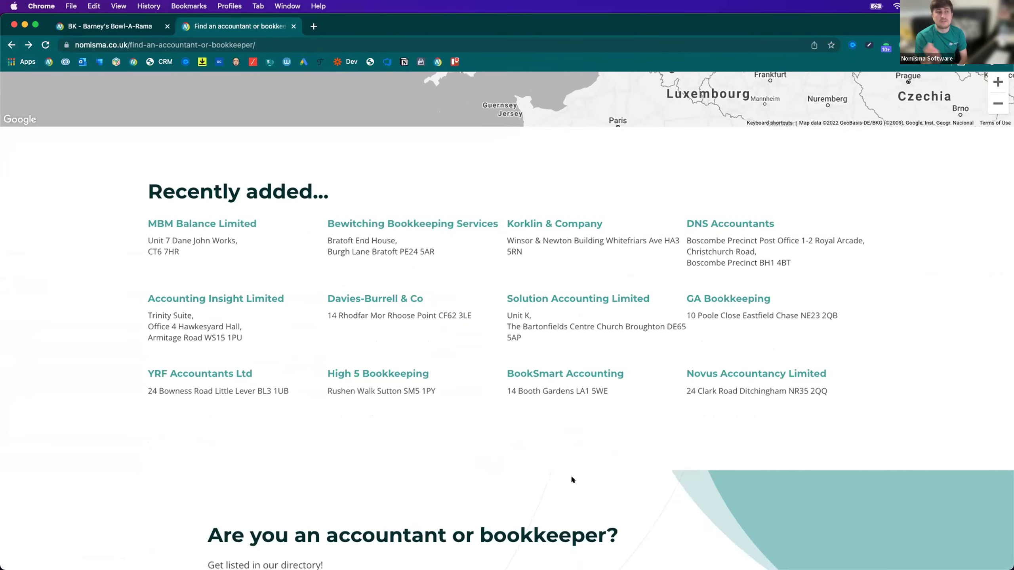